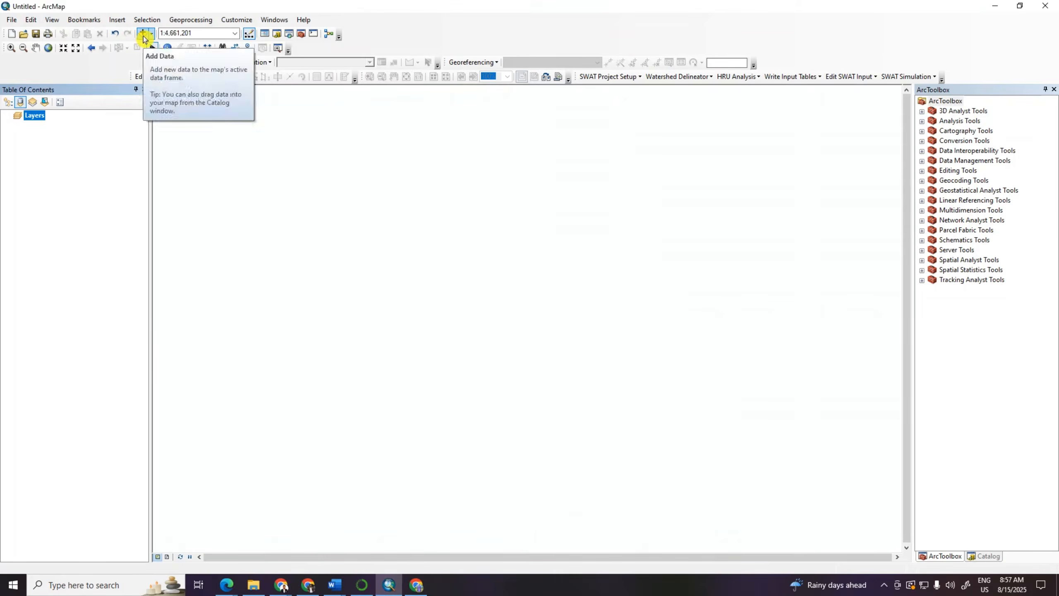
# Add the DEM.tif raster from the Future LULC folder to the map.
pyautogui.click(143, 35)
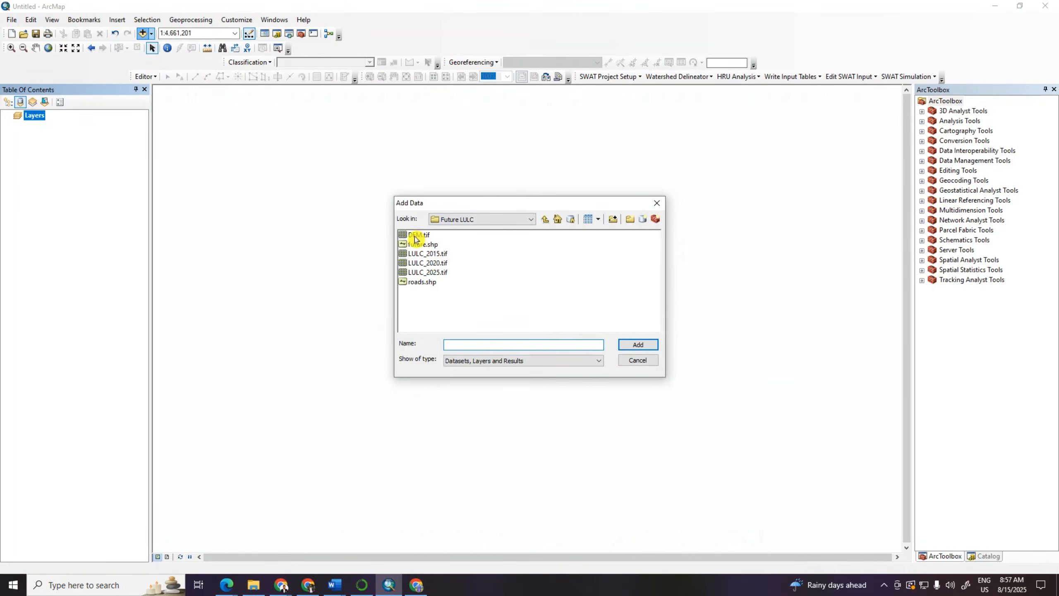
pyautogui.click(415, 238)
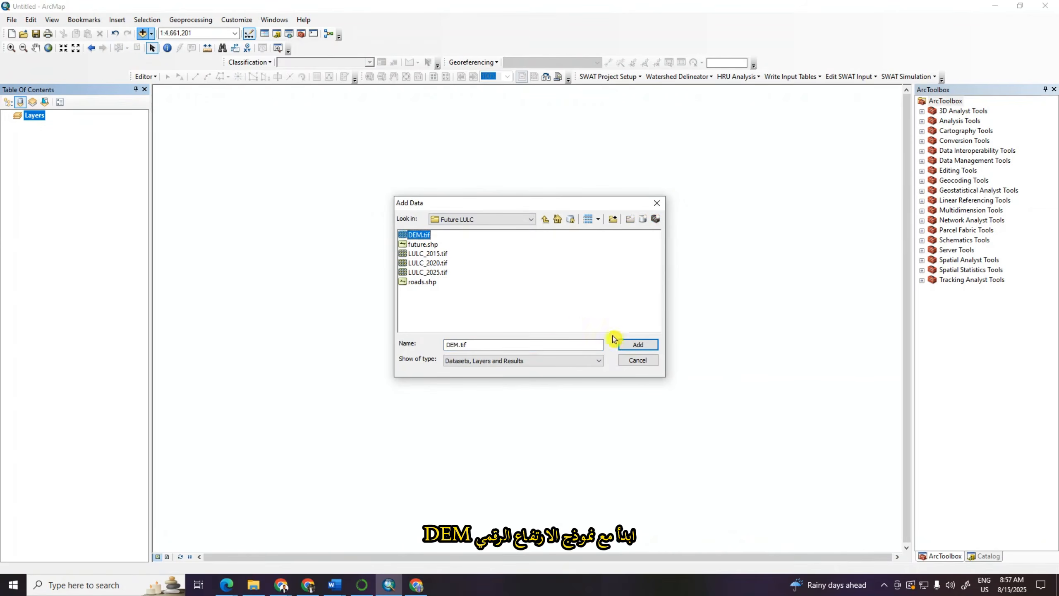
pyautogui.click(639, 348)
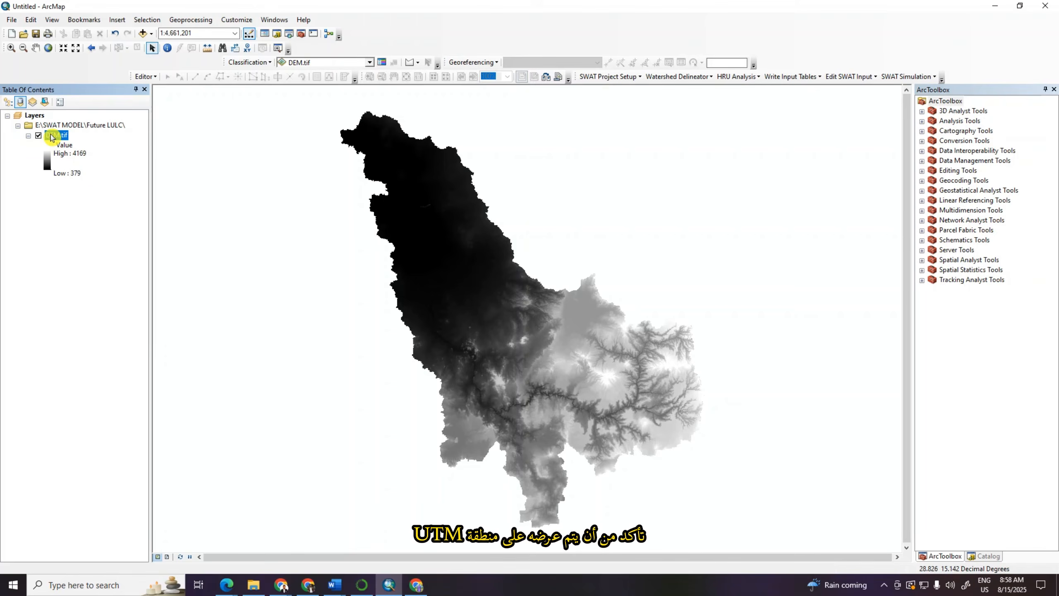
# Check the spatial reference of the DEM.tif layer in its source properties.
pyautogui.rightClick(51, 136)
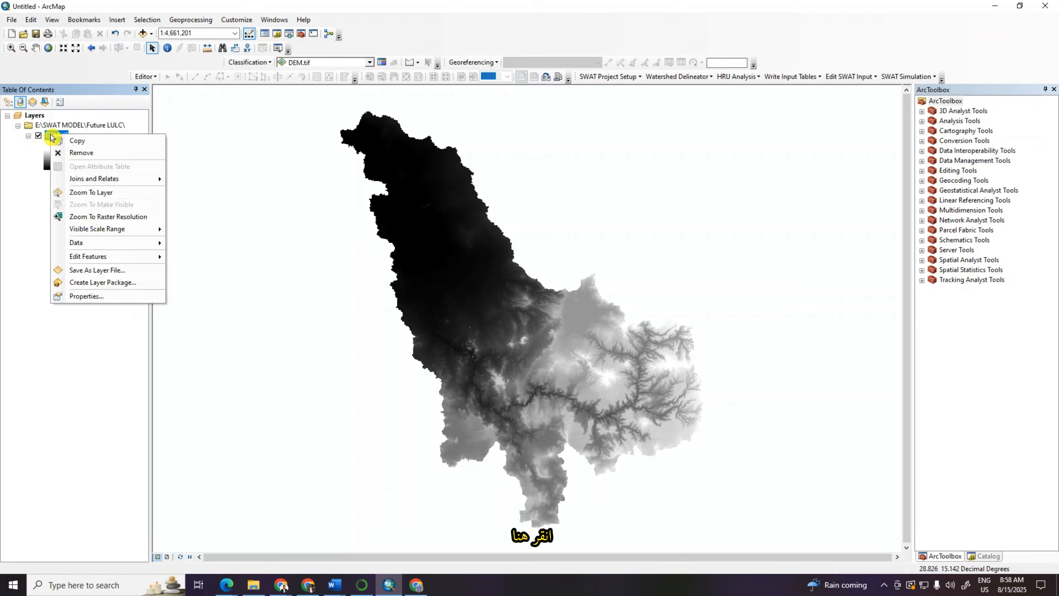
pyautogui.click(95, 294)
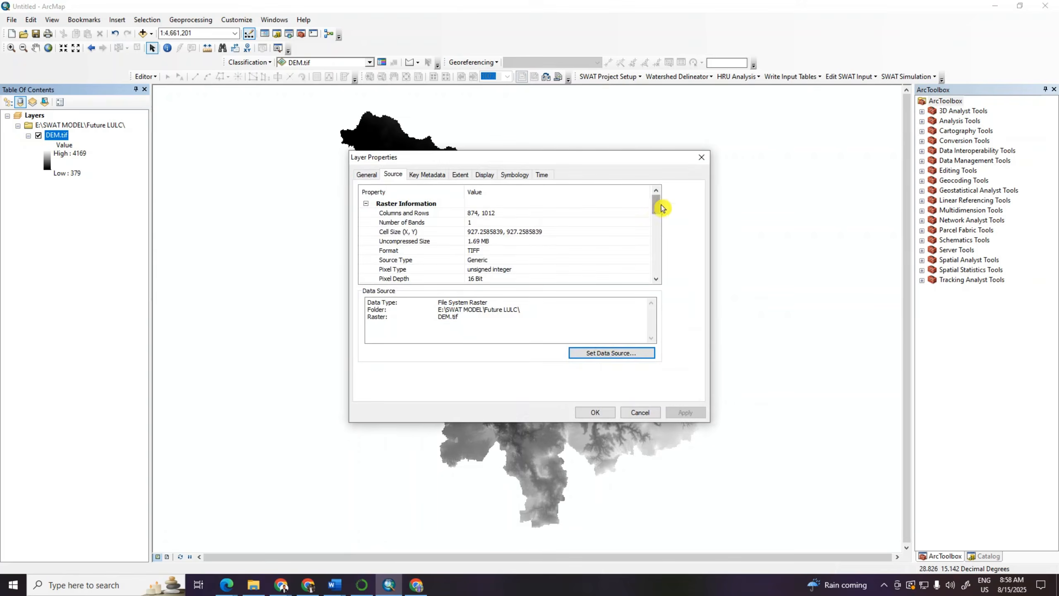
pyautogui.moveTo(657, 206); pyautogui.dragTo(659, 246)
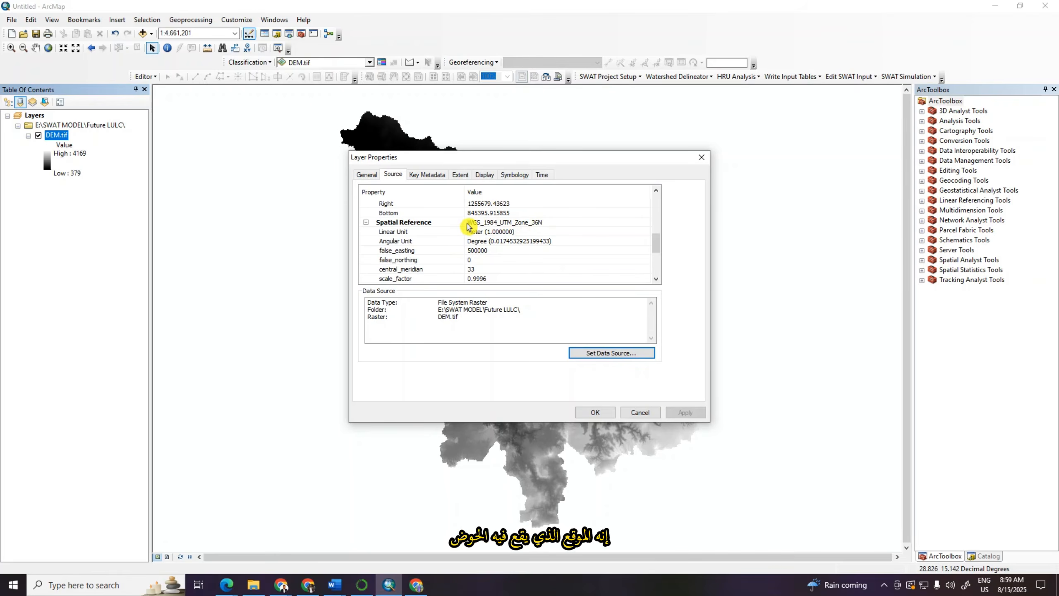
pyautogui.click(702, 157)
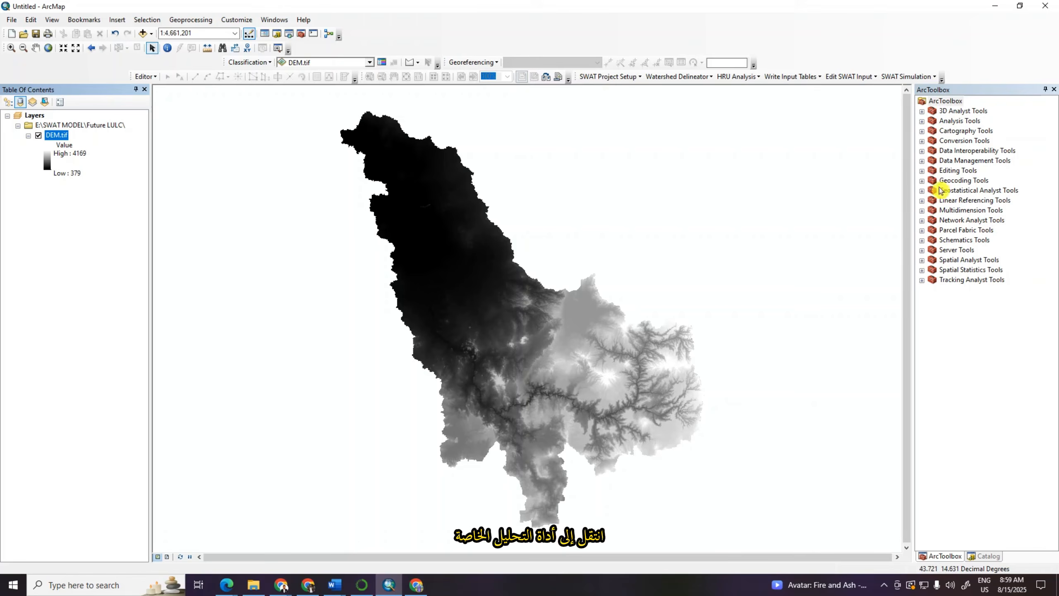
# Start the Spatial Analyst Slope tool and choose DEM.tif as its input raster.
pyautogui.click(923, 261)
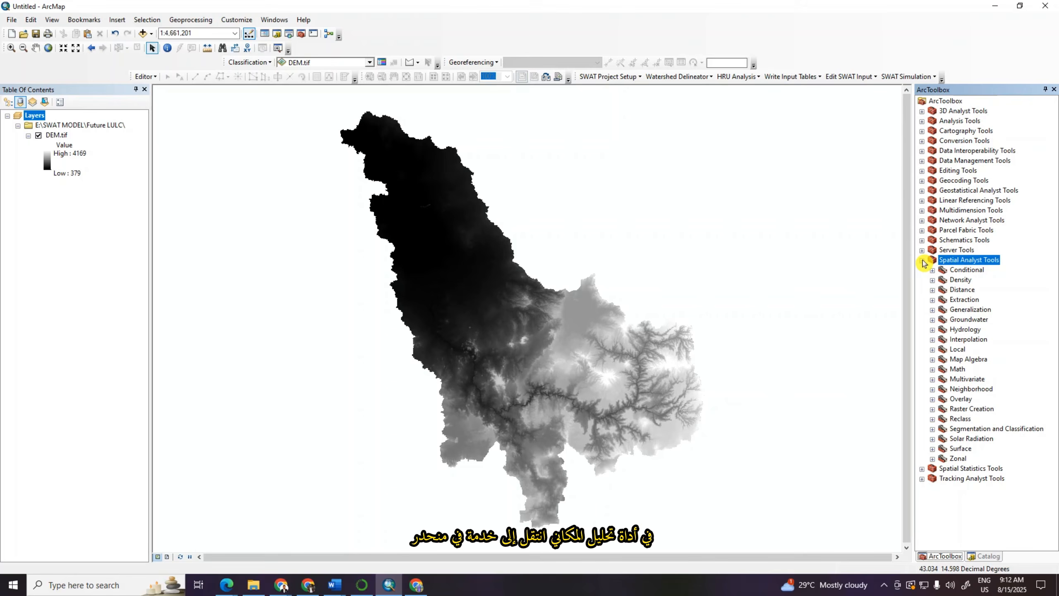
pyautogui.click(933, 449)
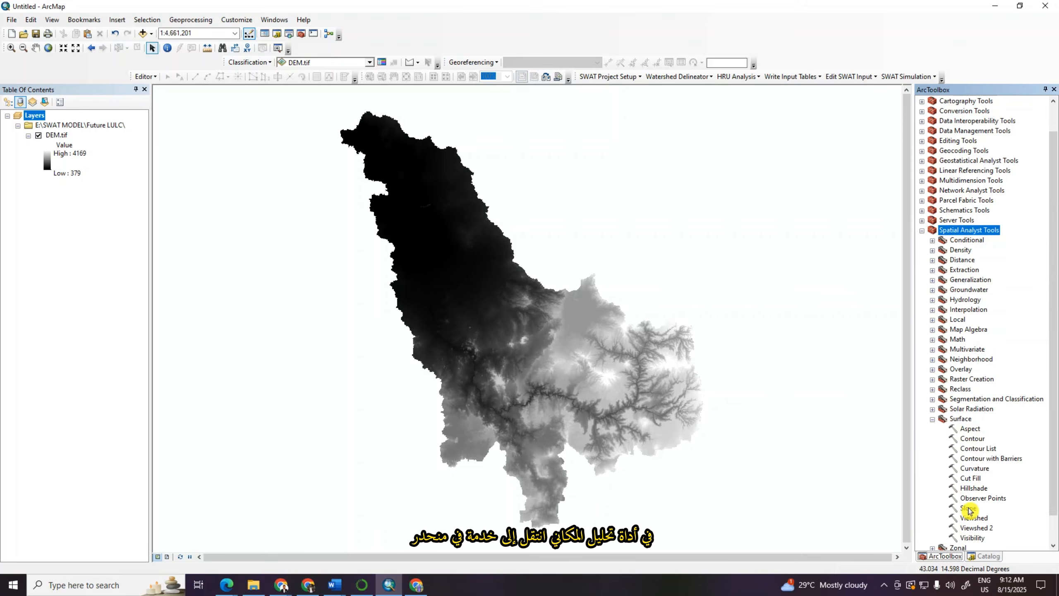
pyautogui.click(969, 508)
pyautogui.doubleClick(968, 508)
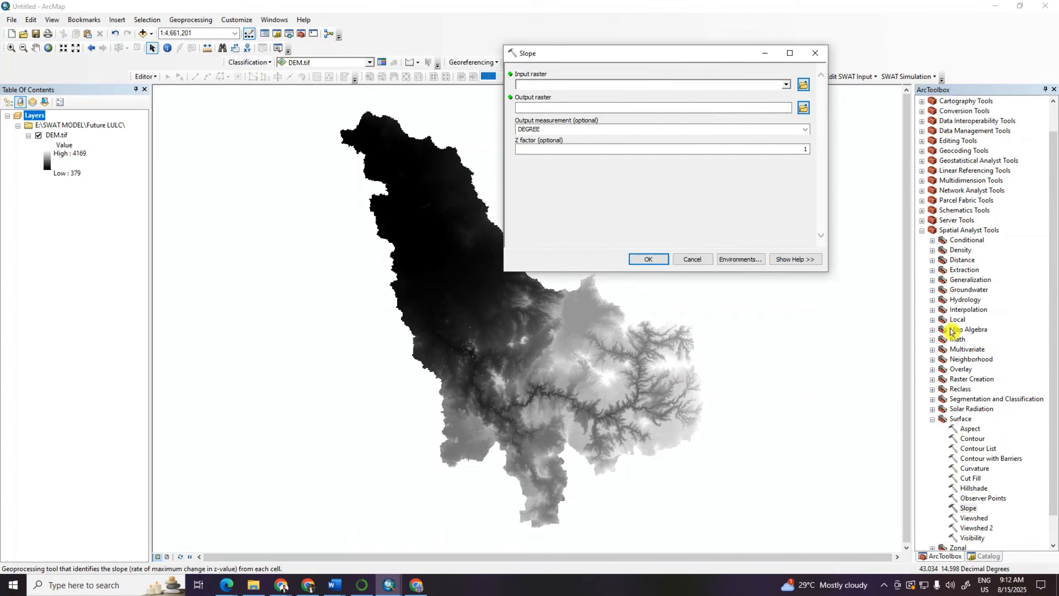
pyautogui.click(788, 88)
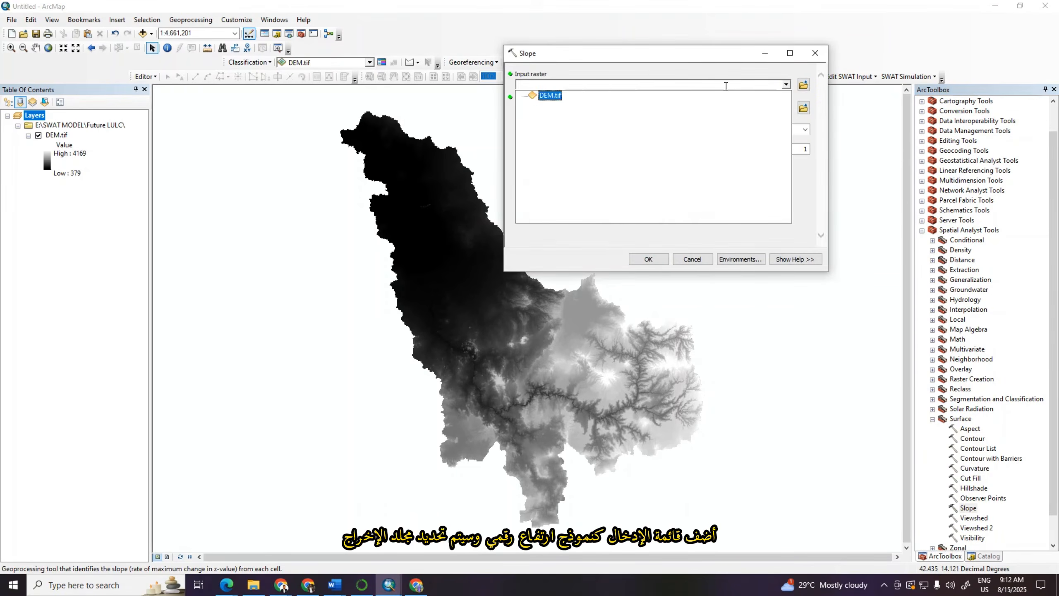
pyautogui.click(543, 97)
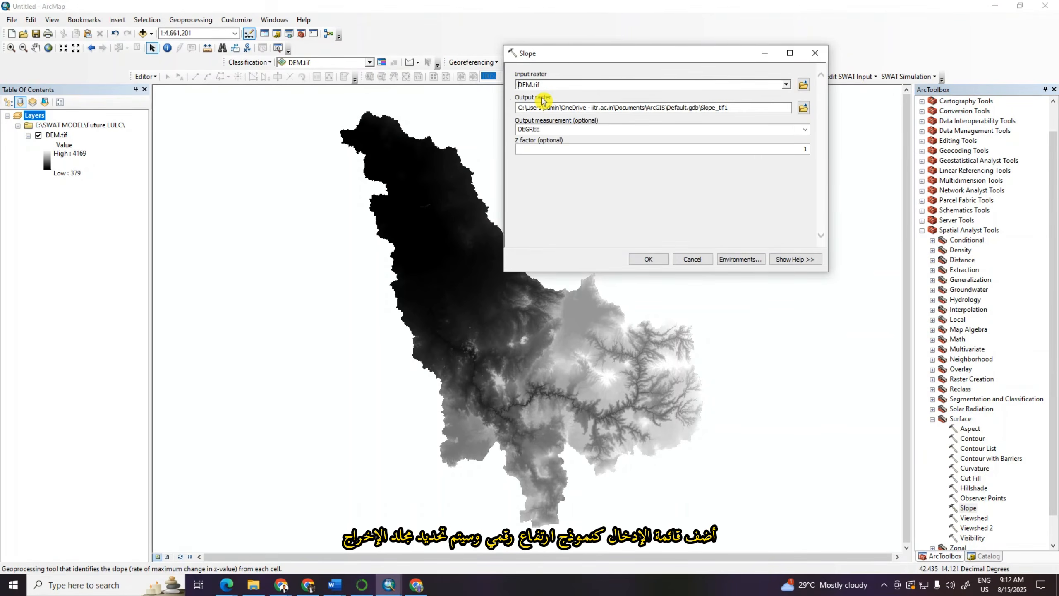
# Connect to the folder E:\SWAT MODEL\Future LULC as the location for the slope output raster.
pyautogui.click(803, 108)
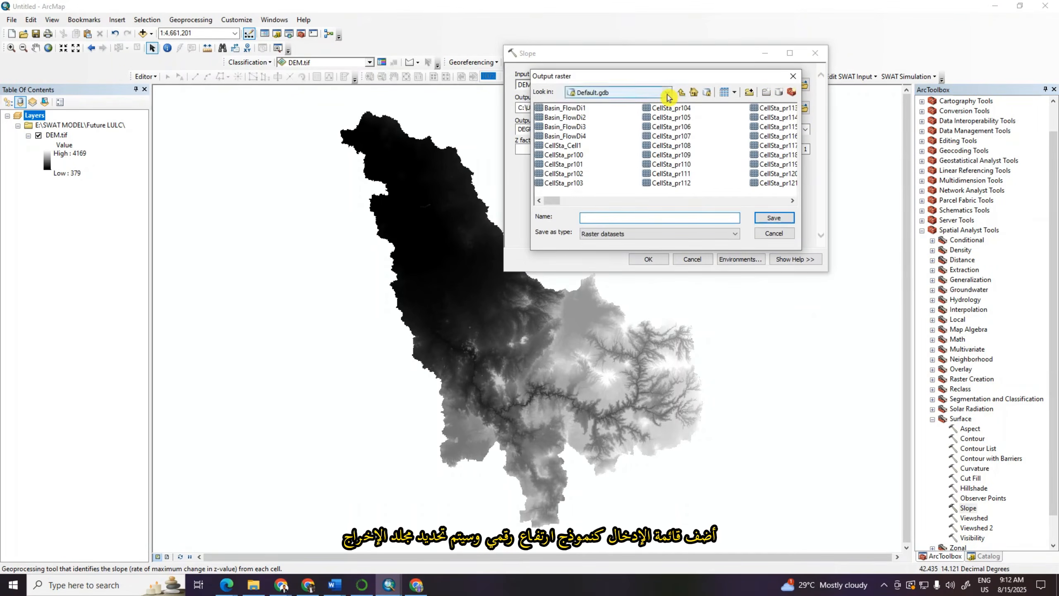
pyautogui.click(749, 92)
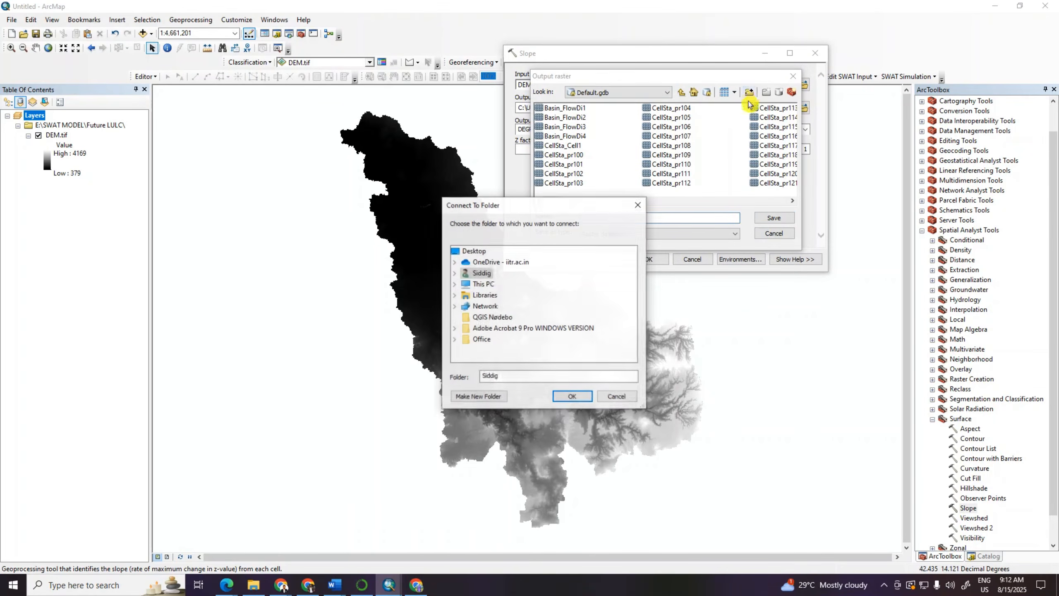
pyautogui.click(484, 284)
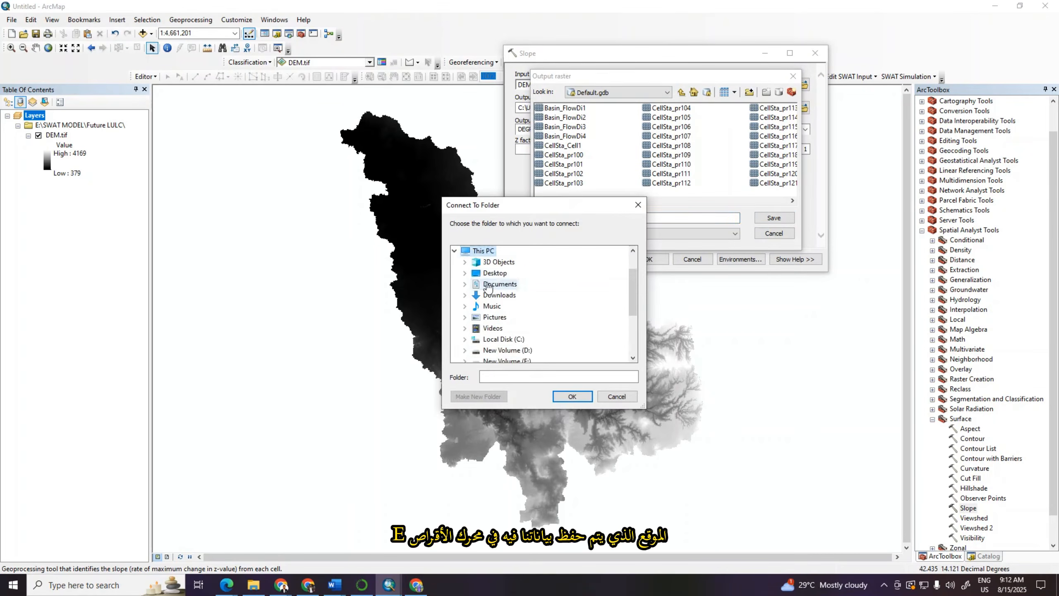
pyautogui.scroll(-4, 518, 276)
pyautogui.click(519, 273)
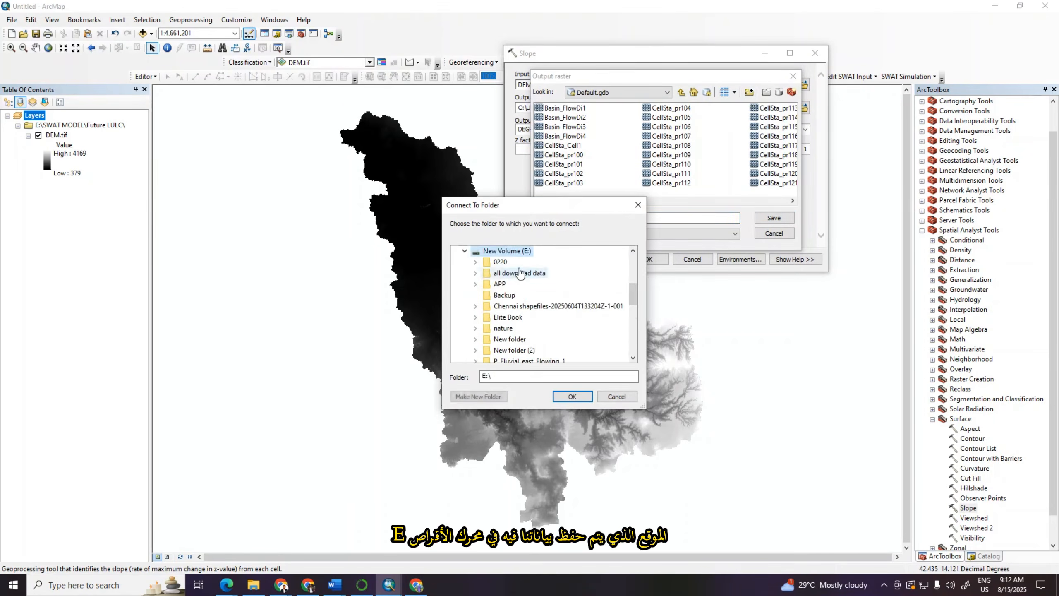
pyautogui.scroll(-6, 513, 293)
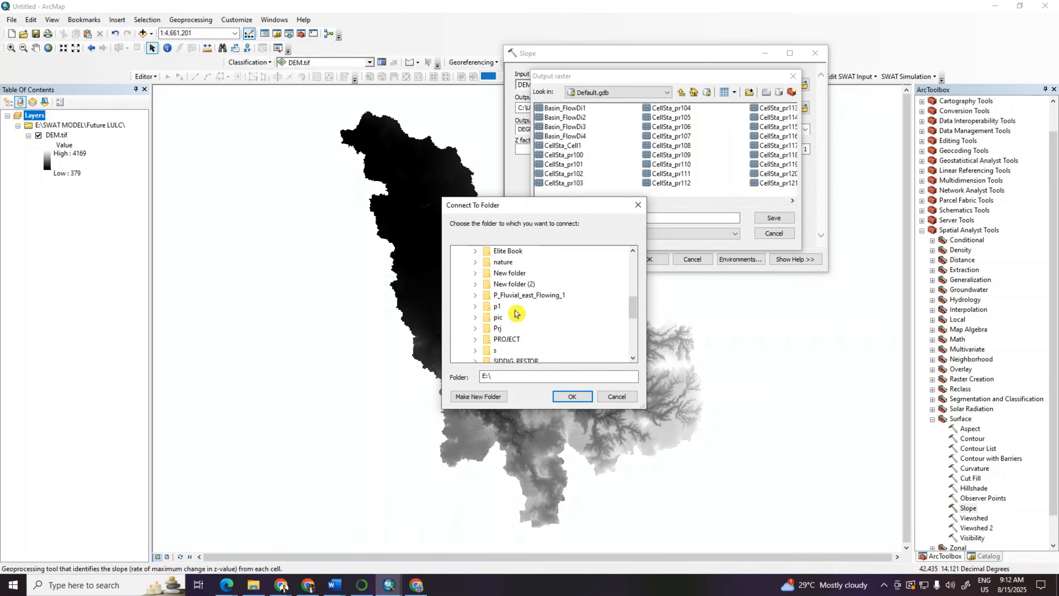
pyautogui.scroll(-2, 525, 320)
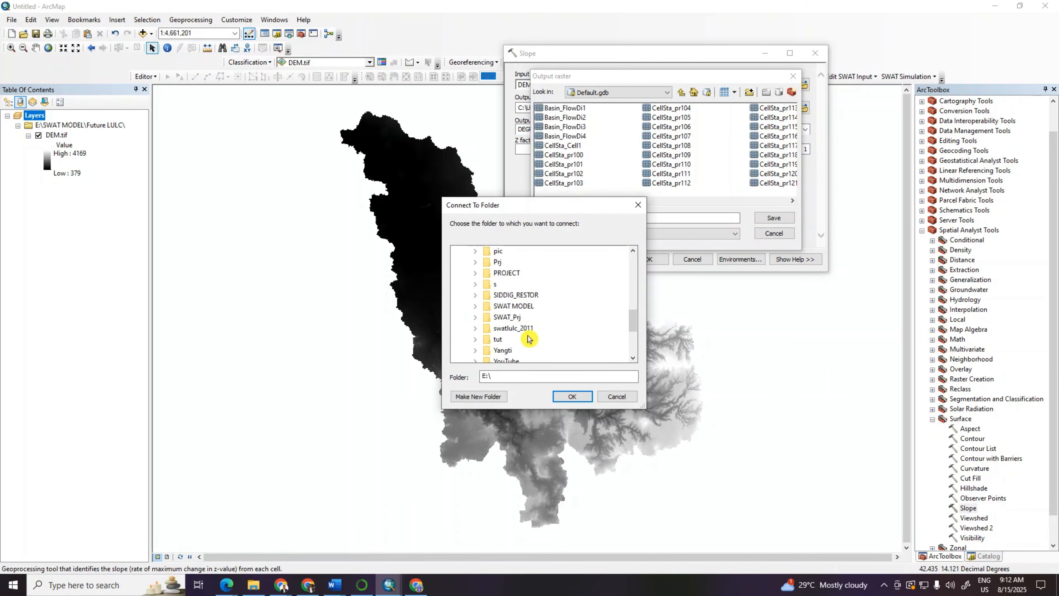
pyautogui.click(529, 308)
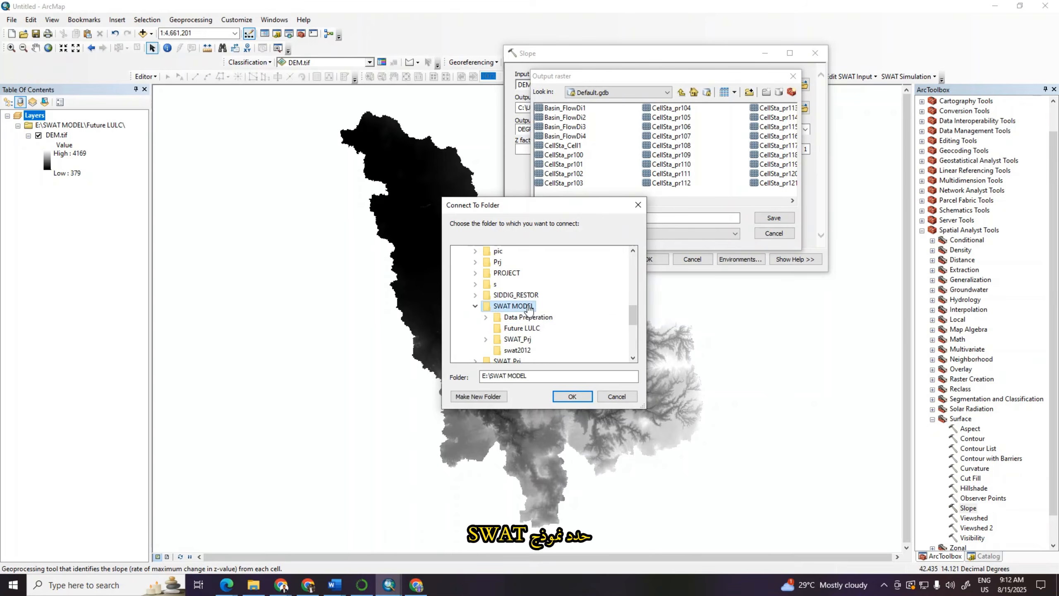
pyautogui.click(526, 330)
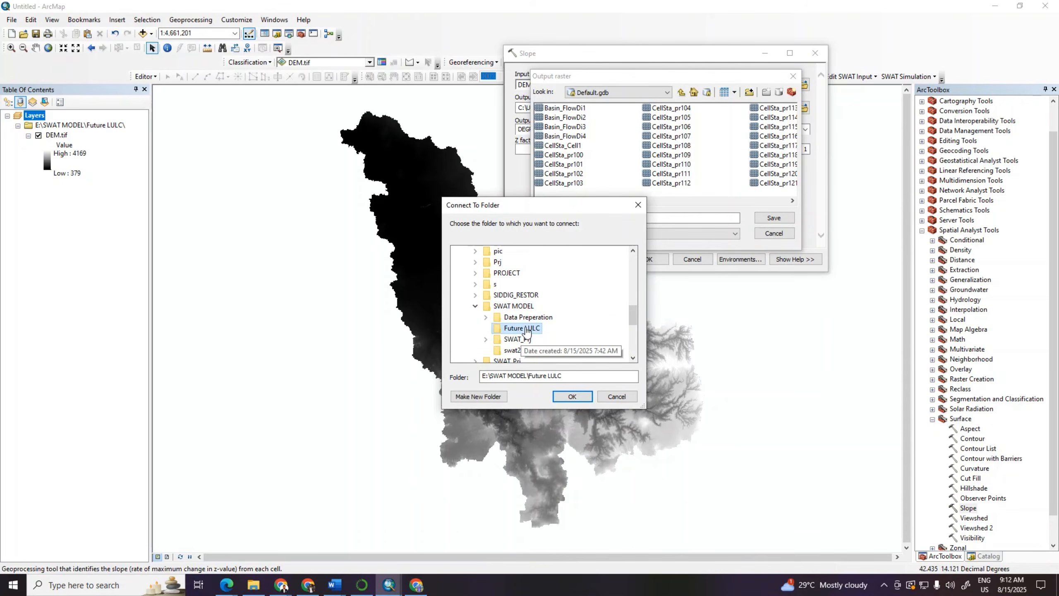
pyautogui.click(572, 397)
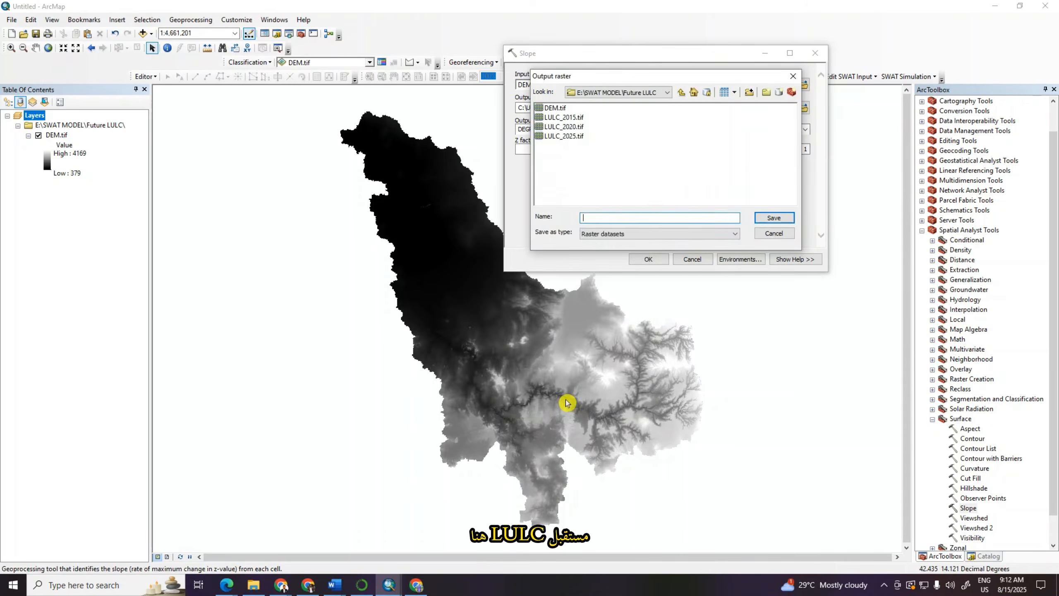
# Name the slope output raster SLOP_MAP.tif and save that output path.
pyautogui.click(588, 217)
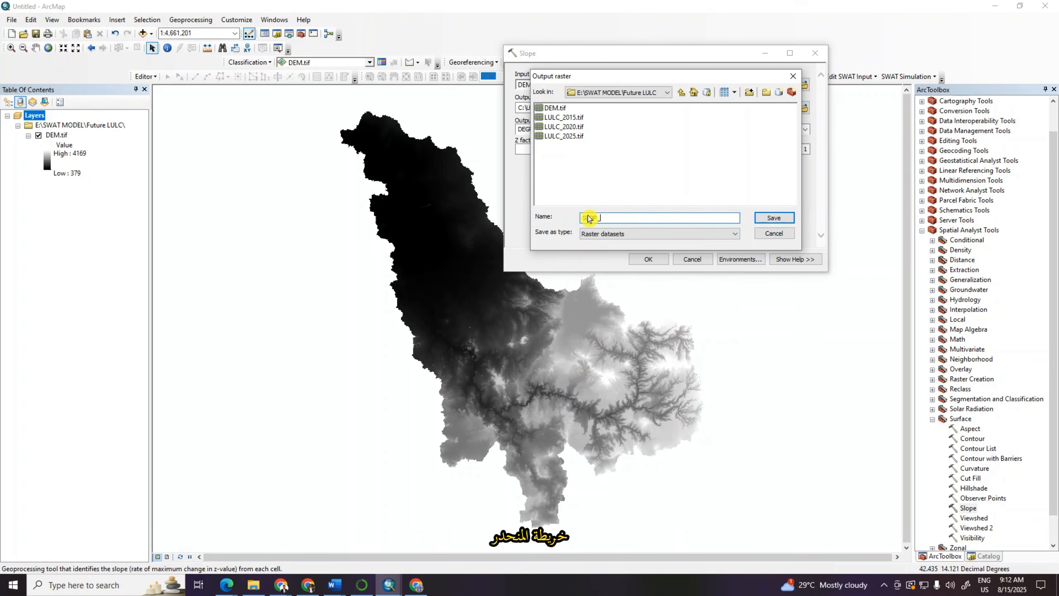
pyautogui.write('SLOP_MAP')
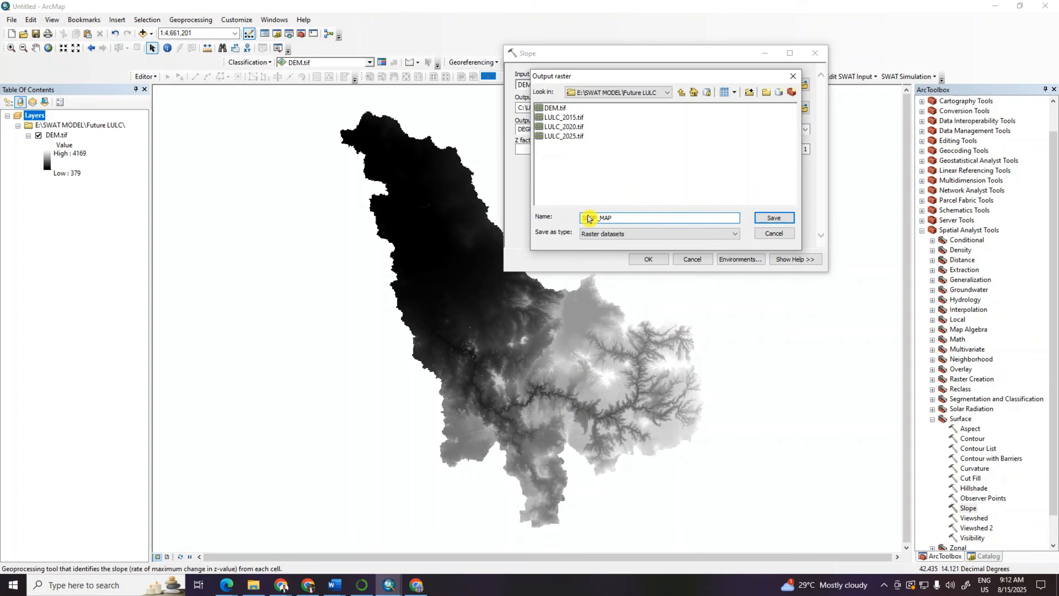
pyautogui.write('.T')
pyautogui.press('BackSpace')
pyautogui.click(782, 221)
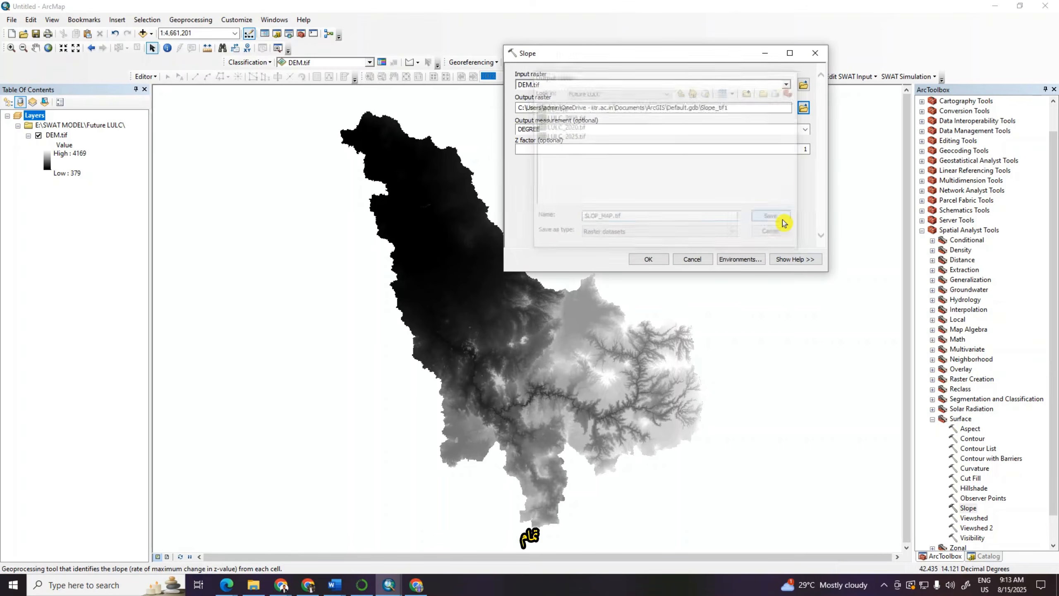
# Set the slope output measurement to PERCENT_RISE and run the tool.
pyautogui.click(806, 130)
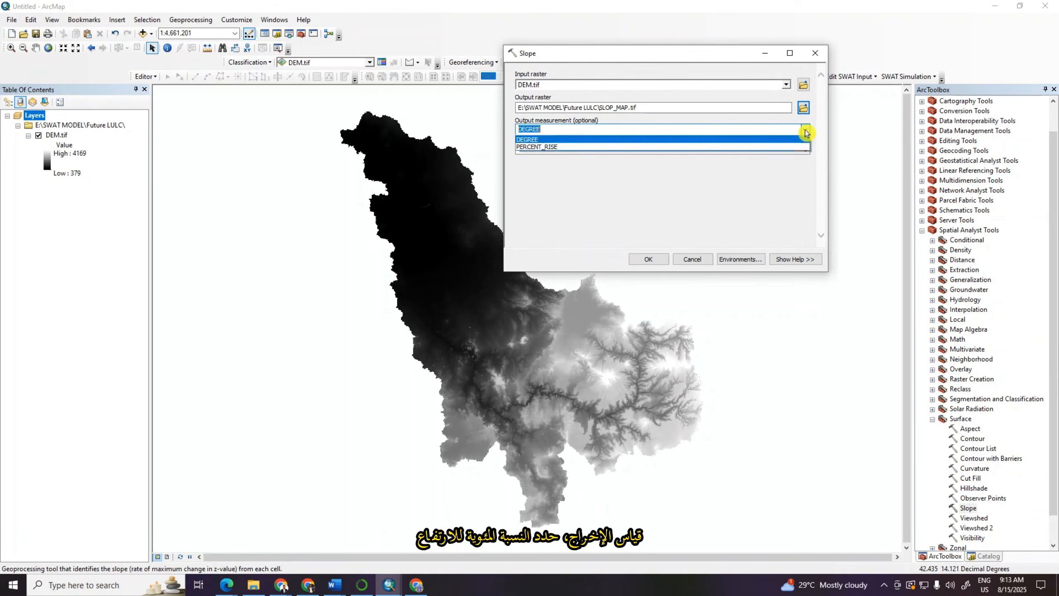
pyautogui.click(563, 146)
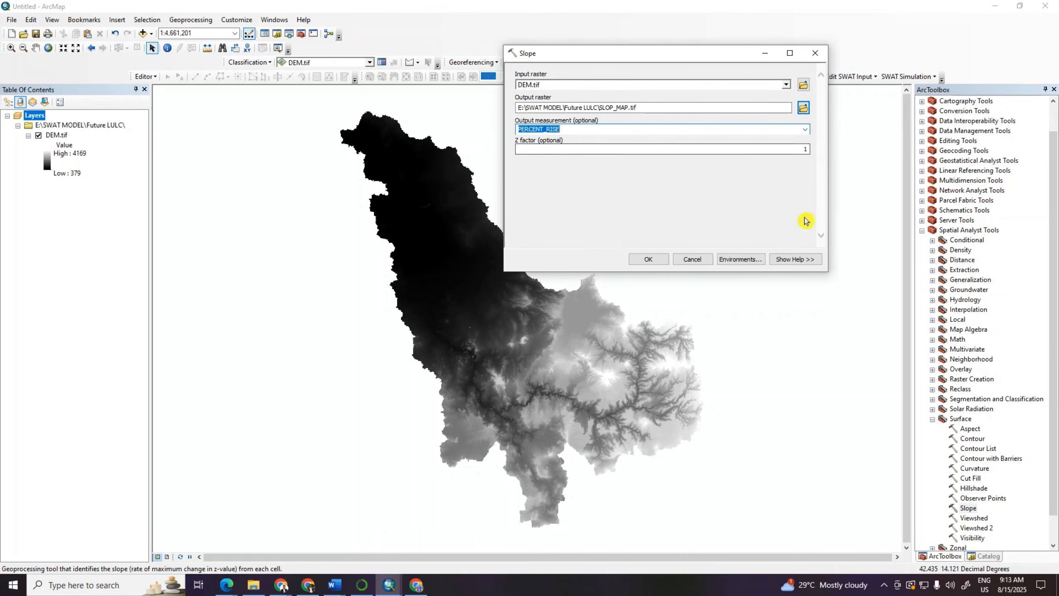
pyautogui.click(644, 259)
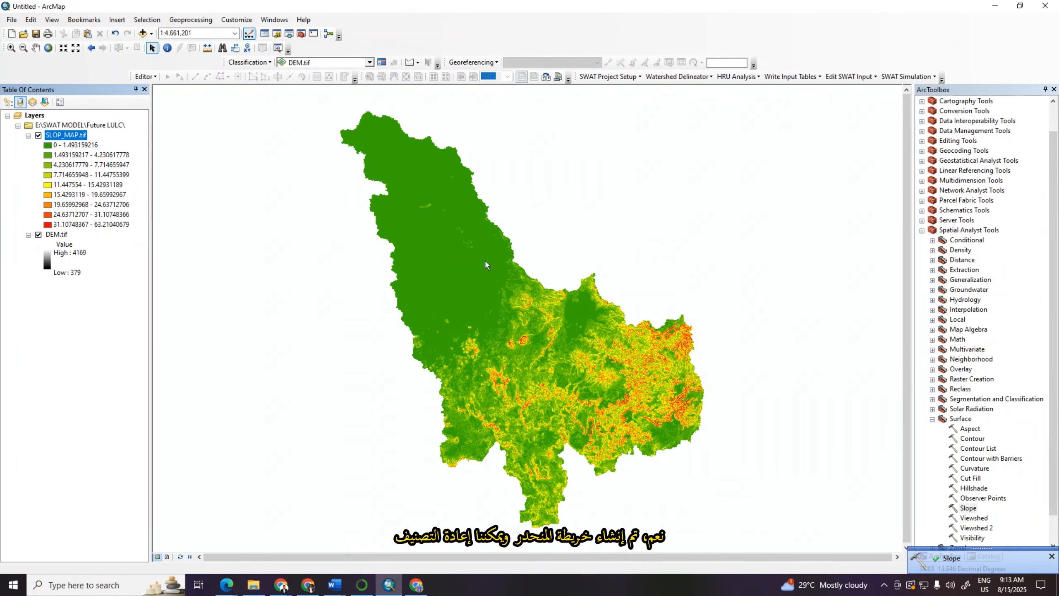
# Change the classified symbology of the SLOP_MAP.tif layer to 10 classes and apply it.
pyautogui.click(60, 135)
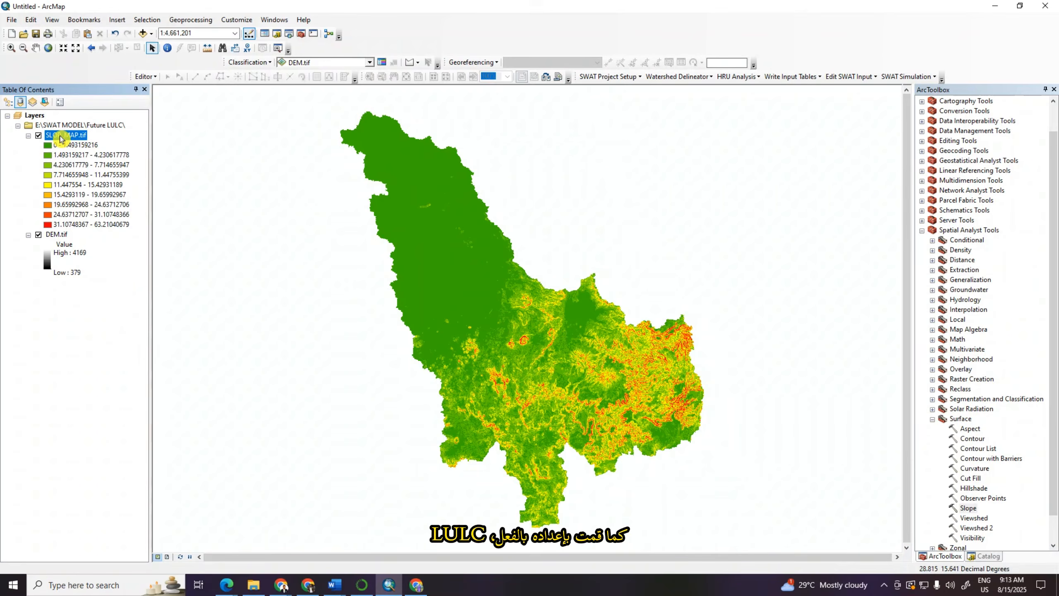
pyautogui.rightClick(61, 139)
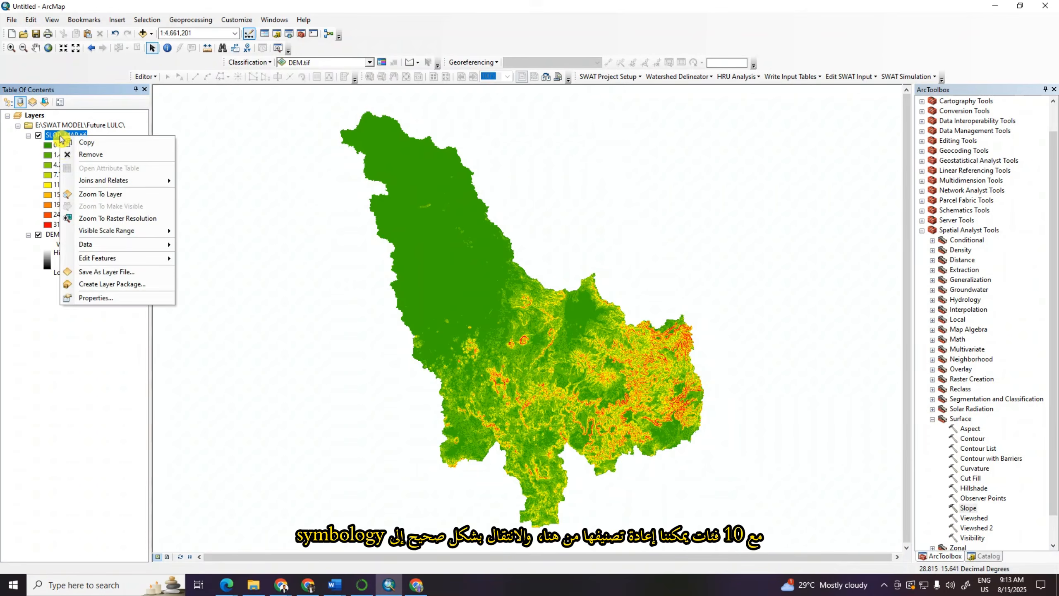
pyautogui.click(103, 299)
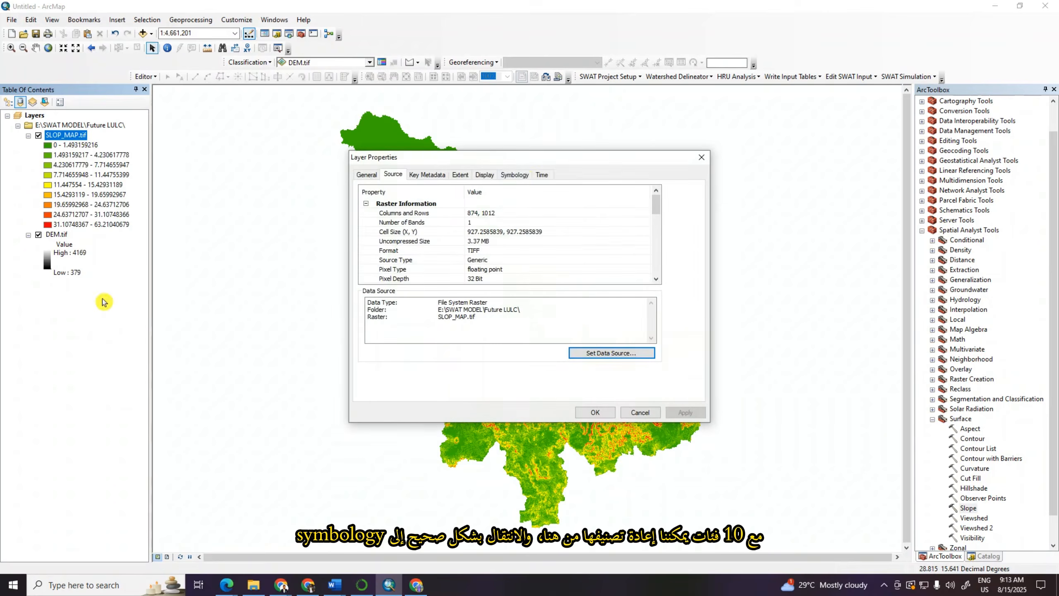
pyautogui.click(514, 176)
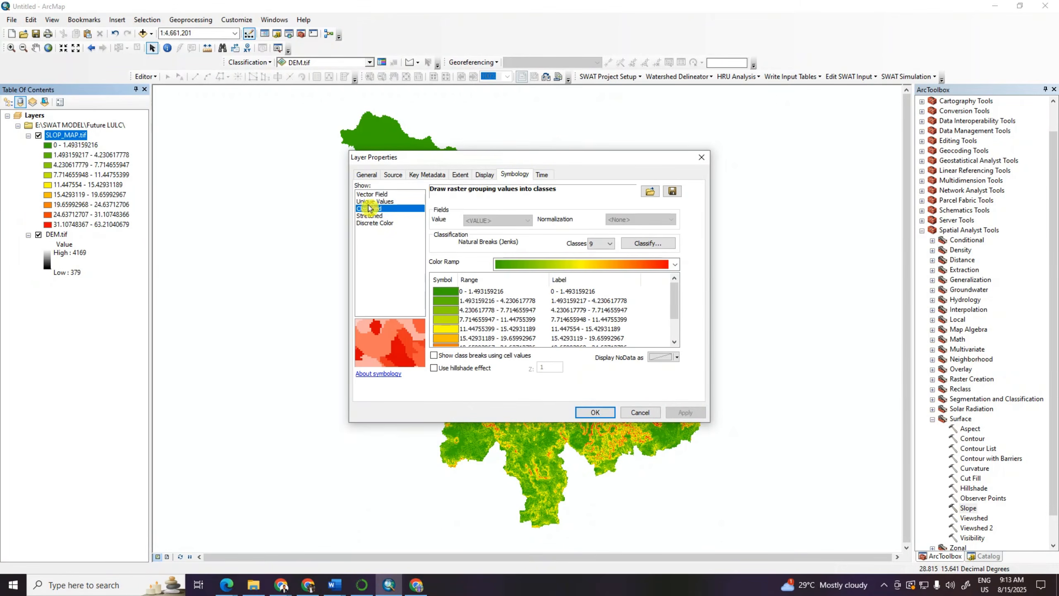
pyautogui.click(612, 245)
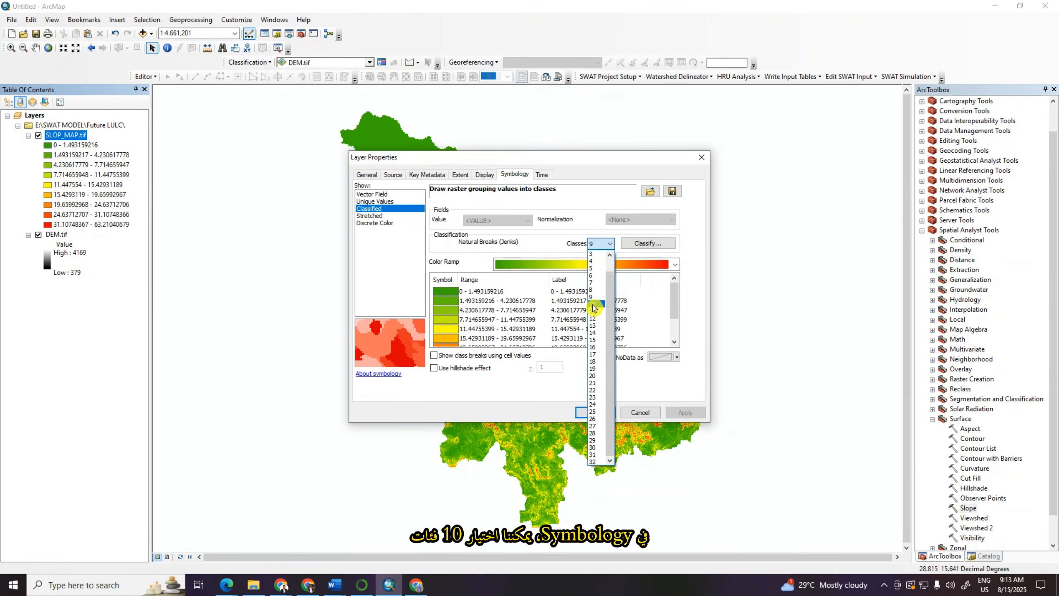
pyautogui.click(595, 308)
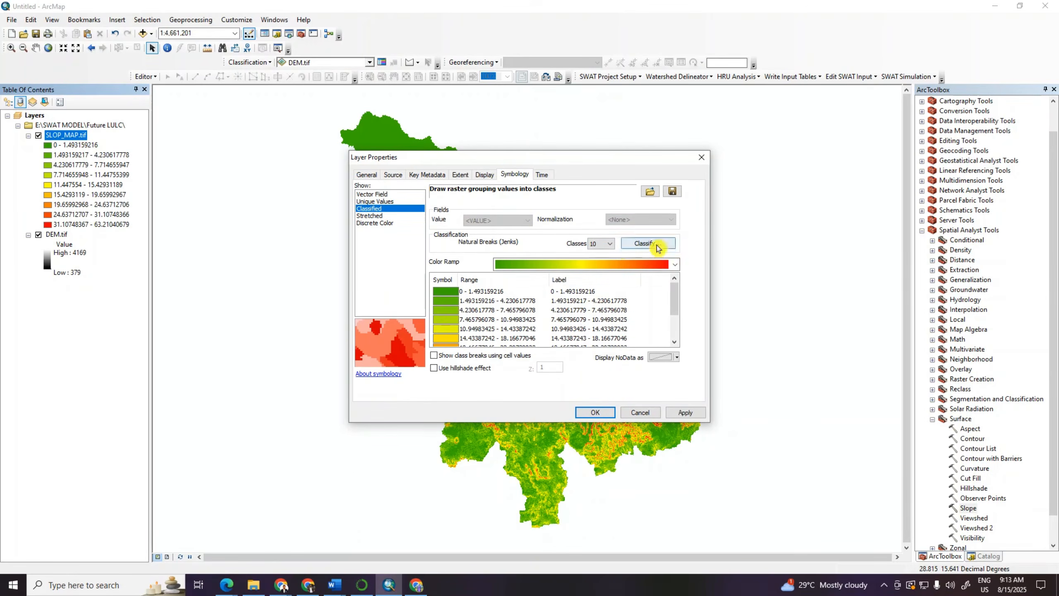
pyautogui.click(686, 412)
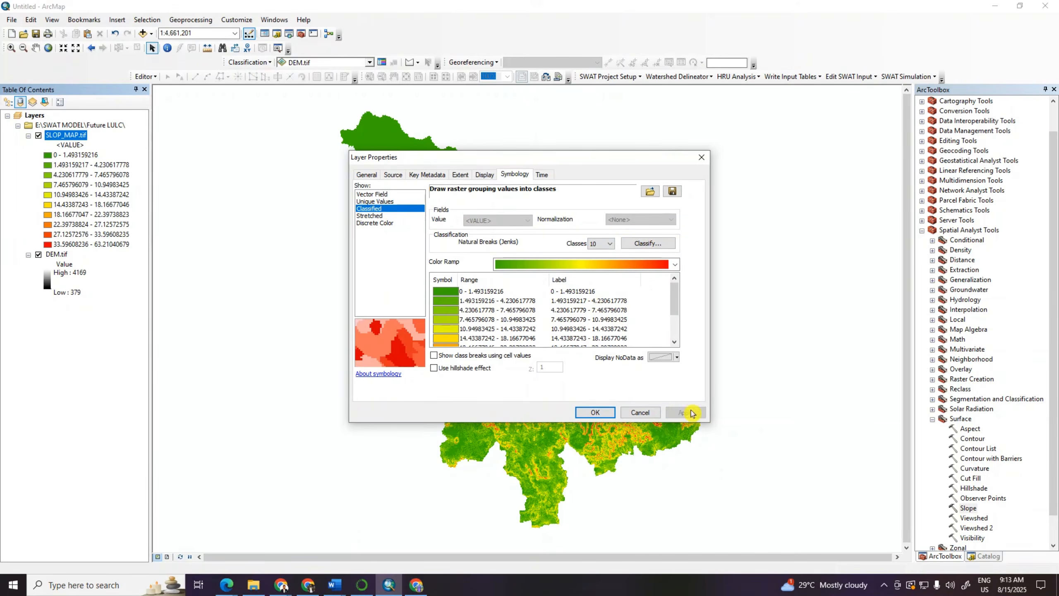
pyautogui.click(595, 412)
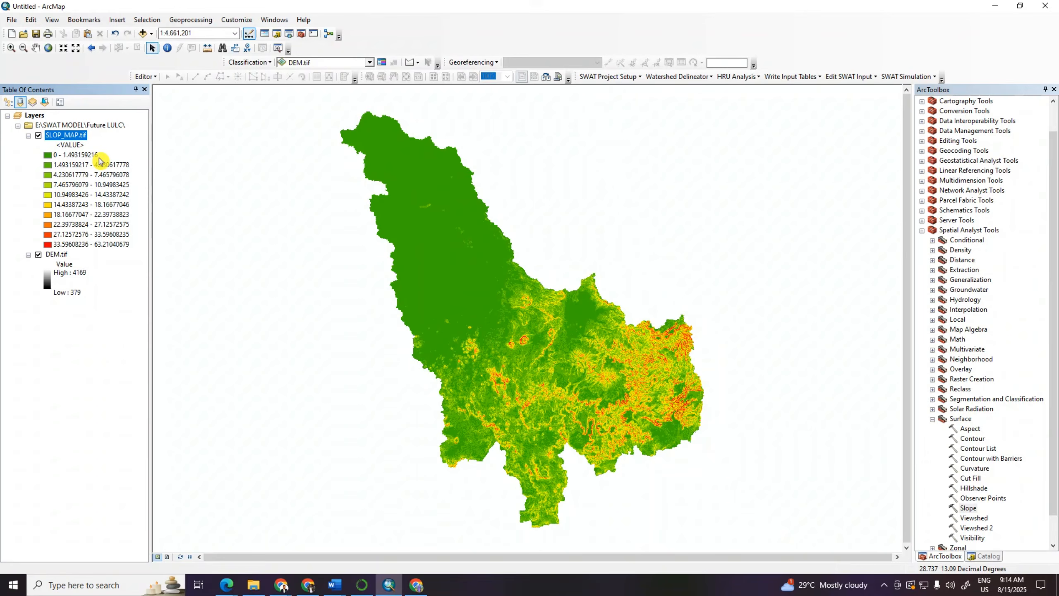
# Add roads.shp from the Future LULC folder to the map and view the road network's full extent.
pyautogui.click(144, 35)
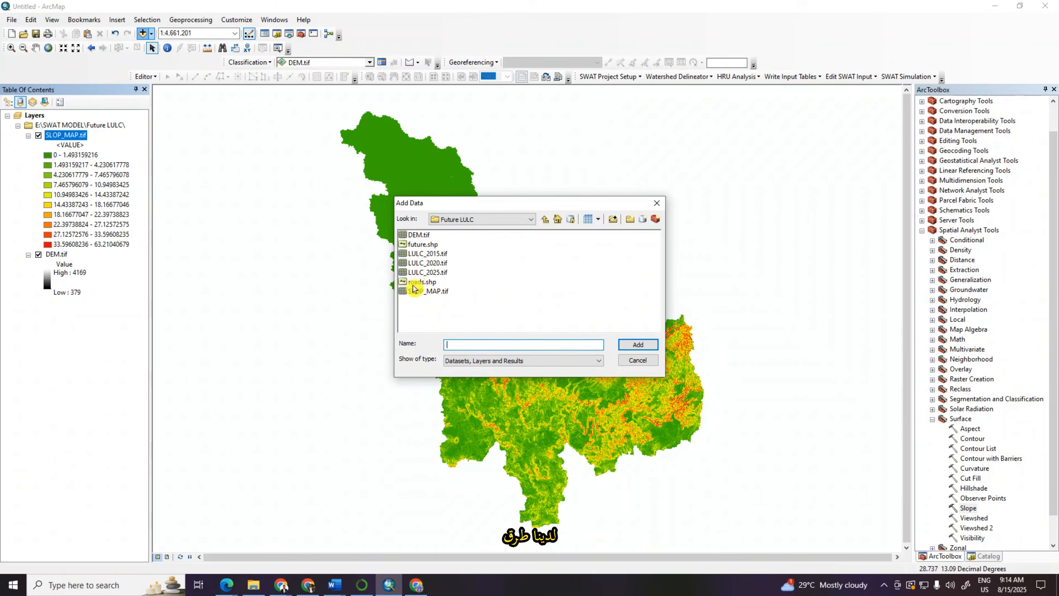
pyautogui.click(424, 283)
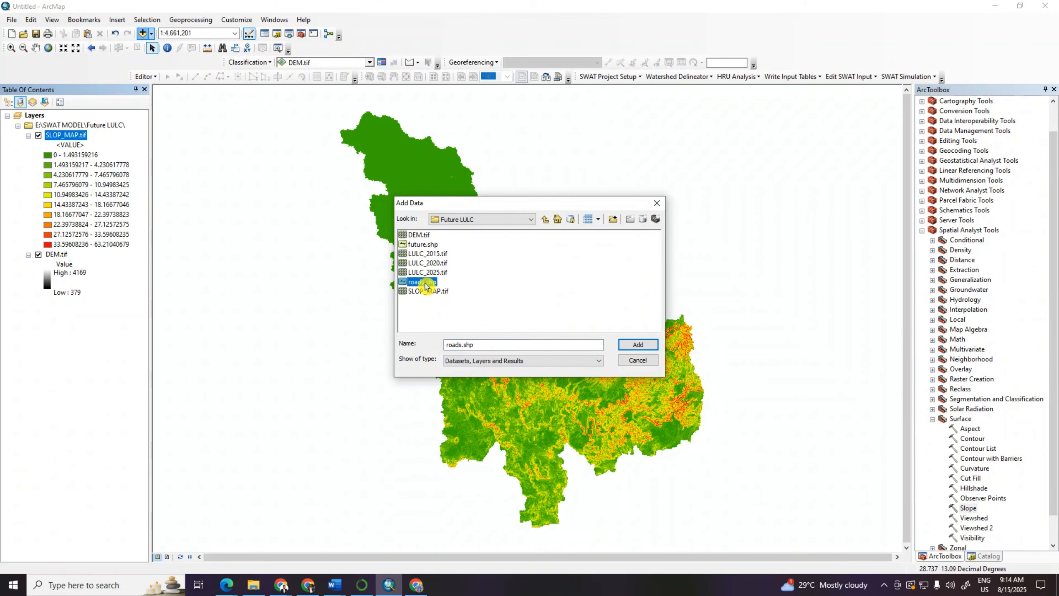
pyautogui.click(638, 345)
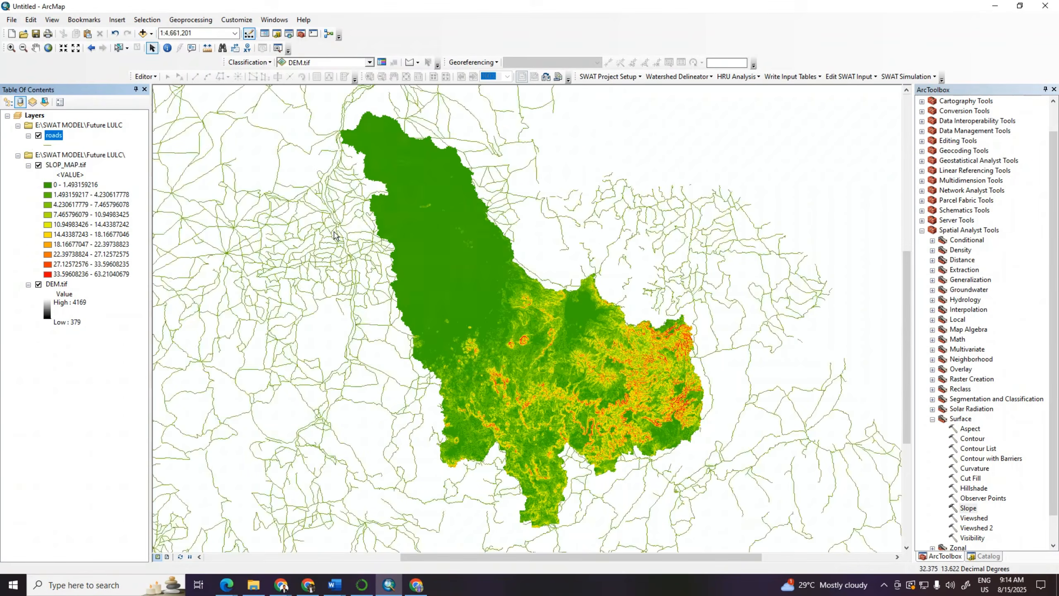
pyautogui.scroll(3, 334, 232)
pyautogui.scroll(-6, 334, 233)
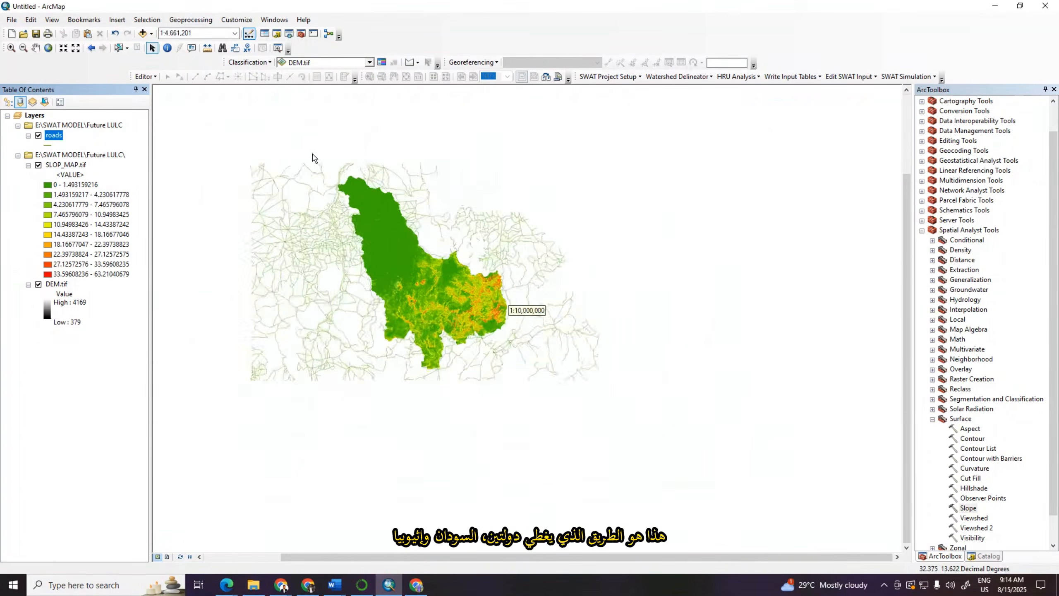
pyautogui.scroll(-2, 295, 207)
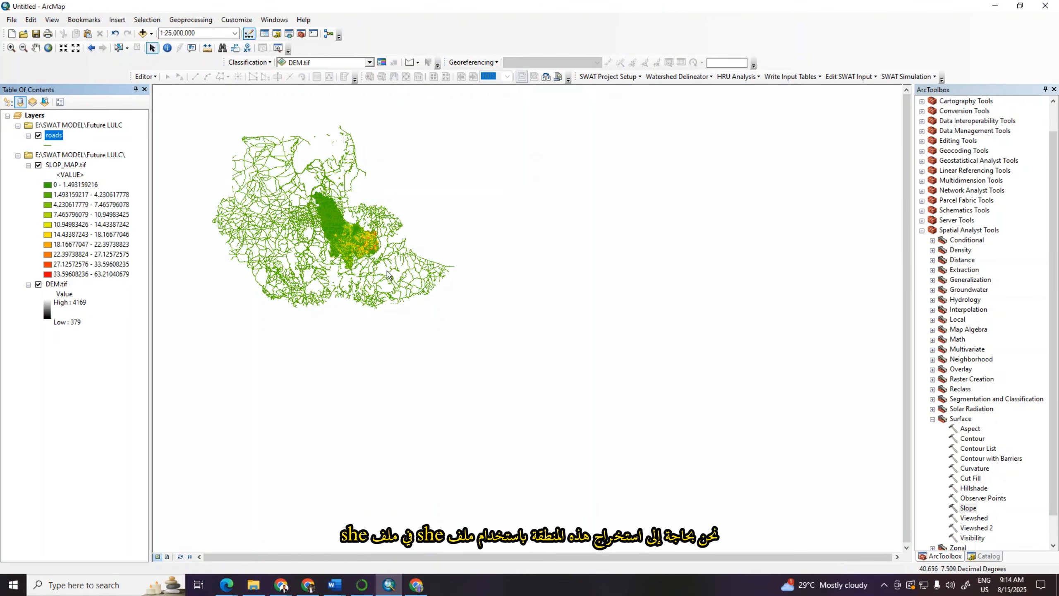
# Add the basin boundary bn_basin.shp from the bn_basin folder inside Data Preperation to the map.
pyautogui.click(142, 33)
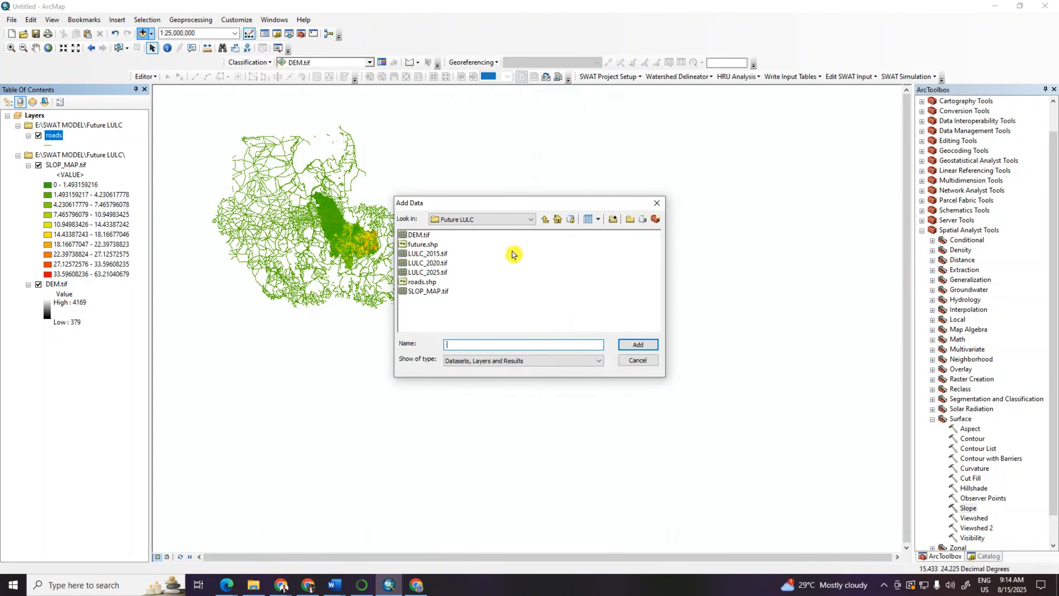
pyautogui.click(544, 219)
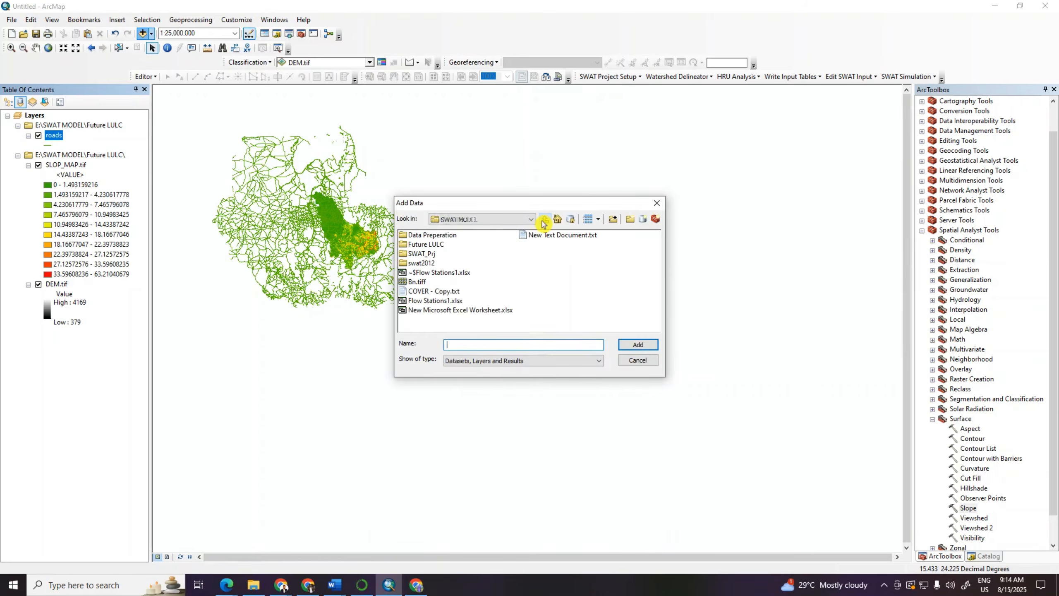
pyautogui.doubleClick(429, 236)
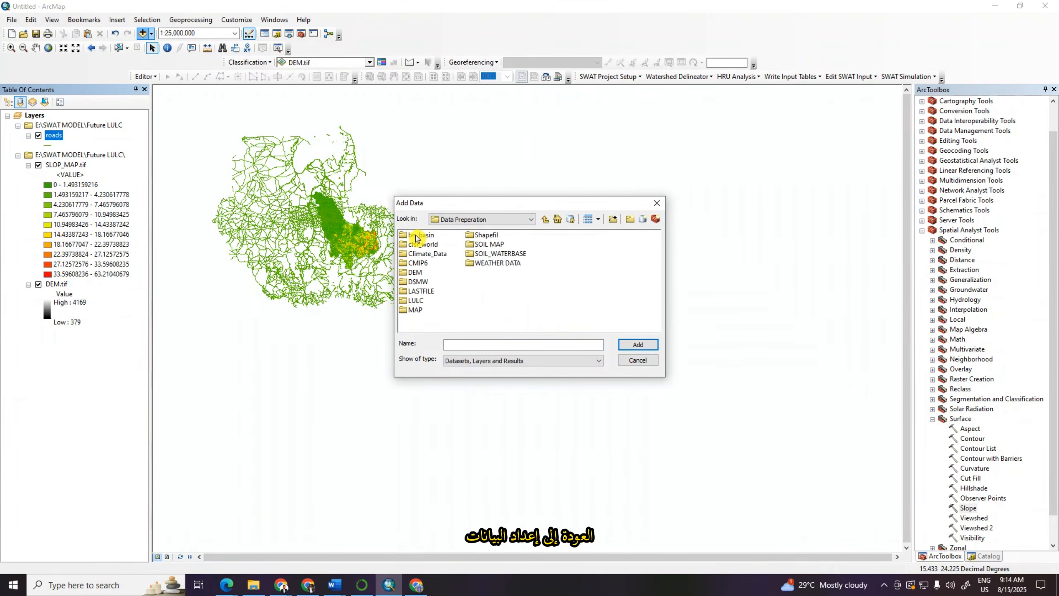
pyautogui.doubleClick(423, 236)
pyautogui.click(424, 236)
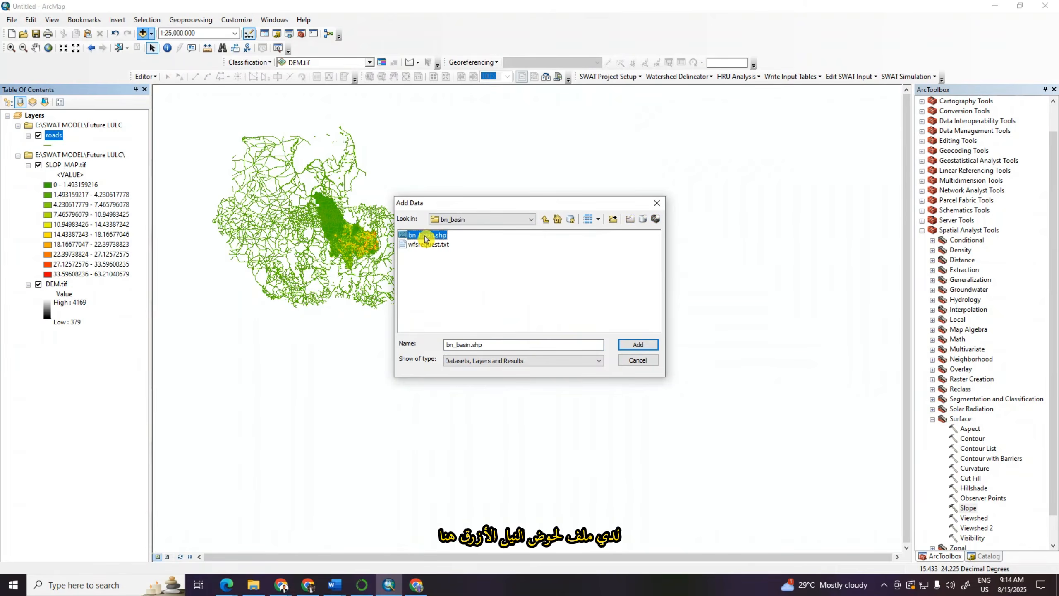
pyautogui.click(638, 345)
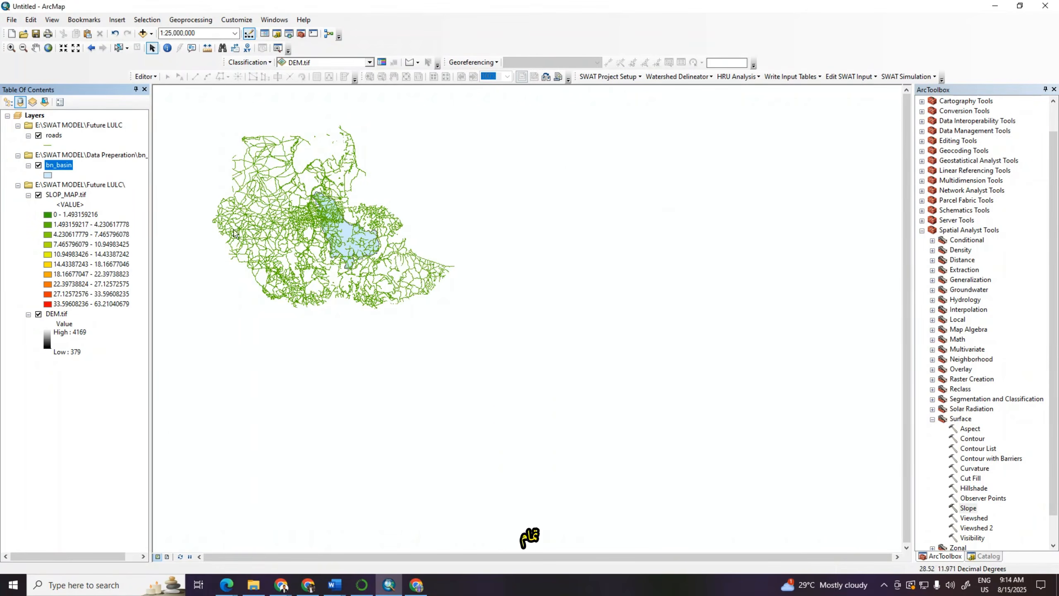
# Give the bn_basin layer the Hollow symbol and hide the SLOP_MAP.tif and DEM.tif layers.
pyautogui.click(38, 195)
pyautogui.click(48, 175)
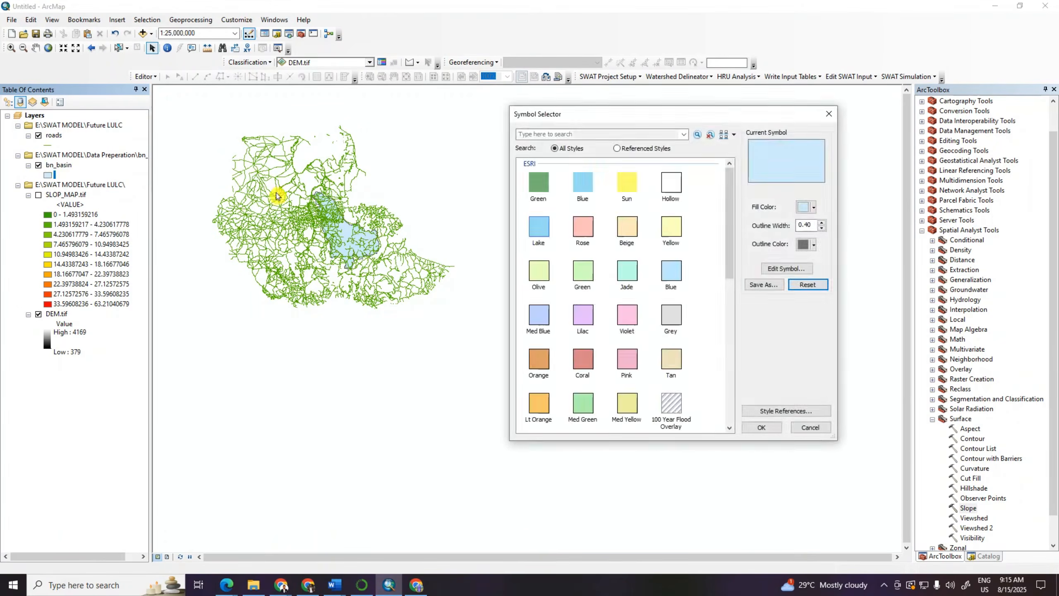
pyautogui.click(671, 186)
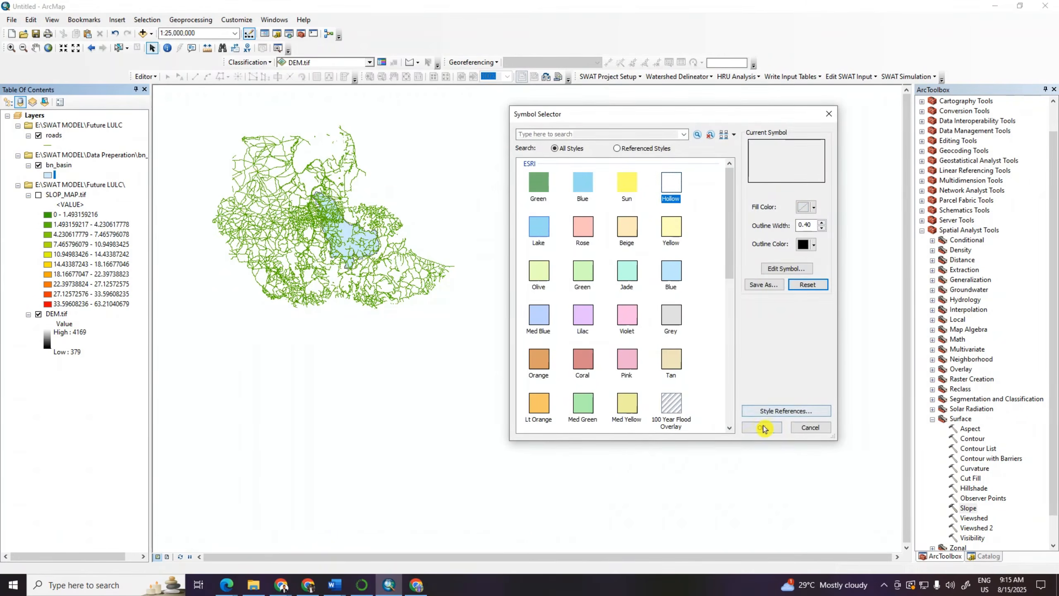
pyautogui.click(762, 428)
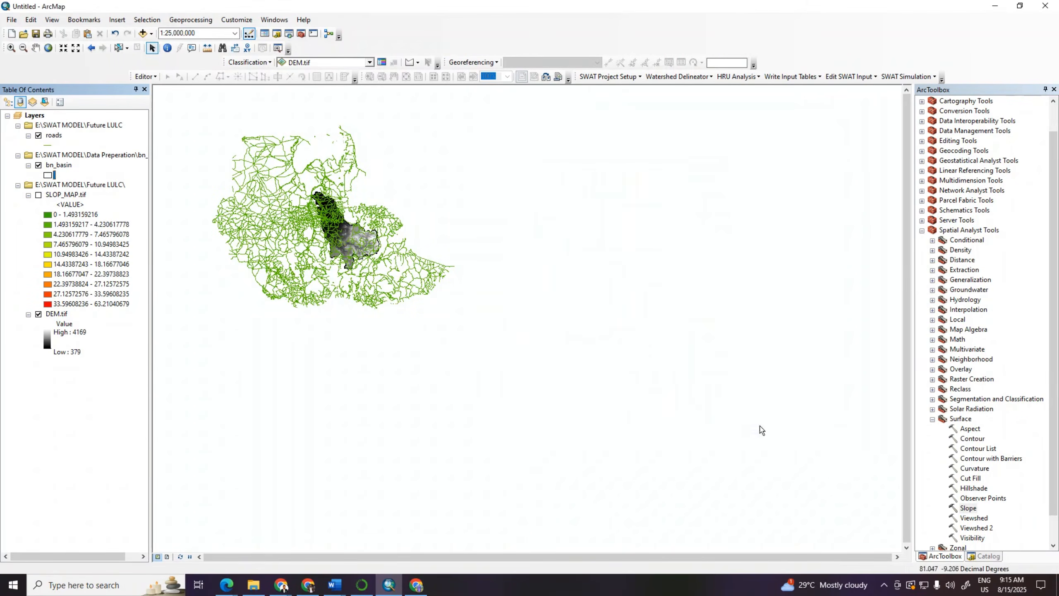
pyautogui.click(38, 314)
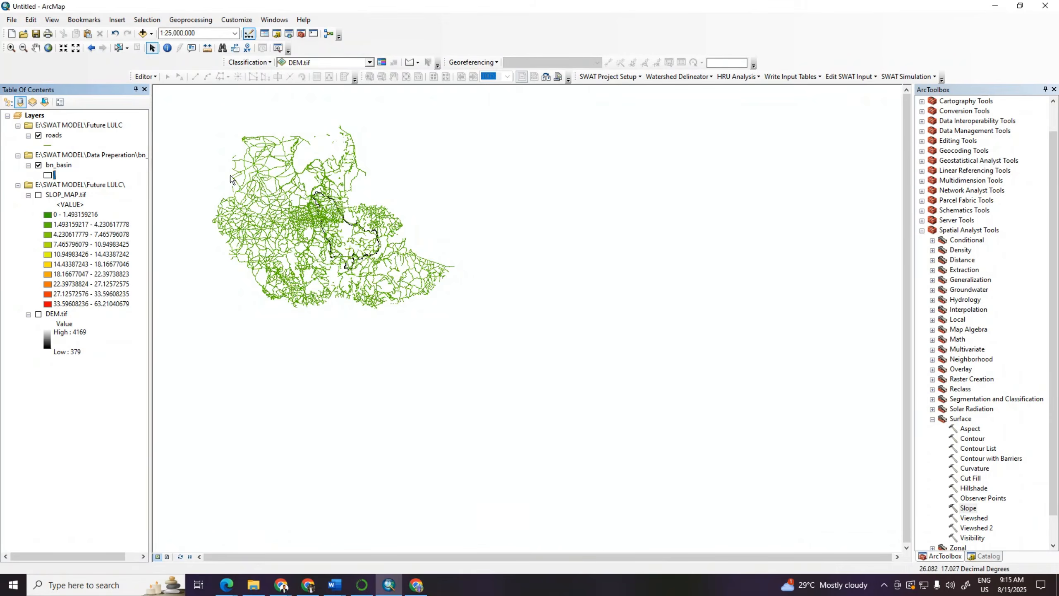
# Set up the Clip geoprocessing tool with roads as input features and bn_basin as clip features.
pyautogui.scroll(2, 250, 167)
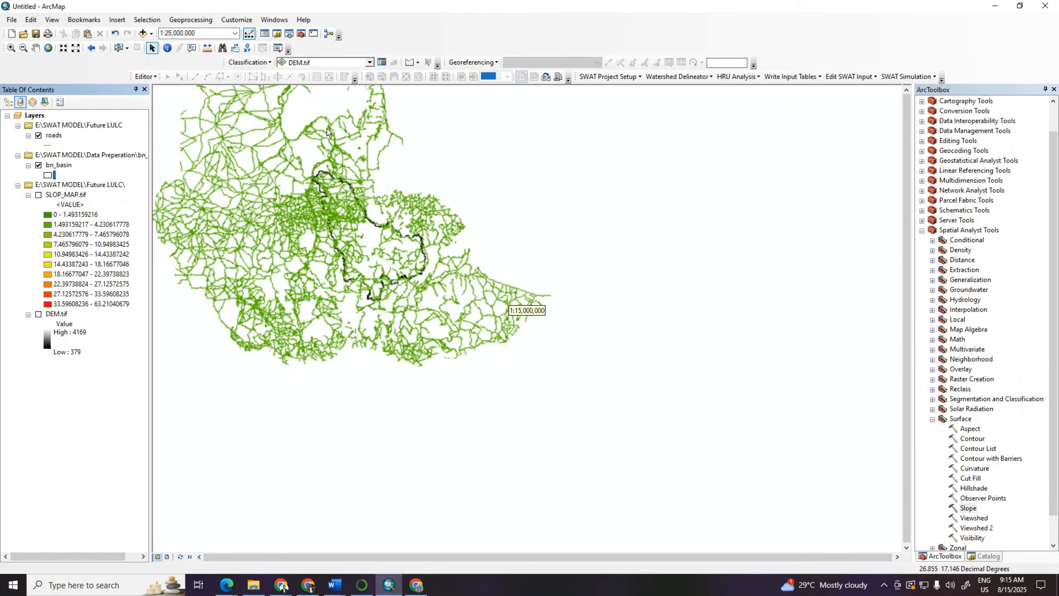
pyautogui.scroll(1, 327, 132)
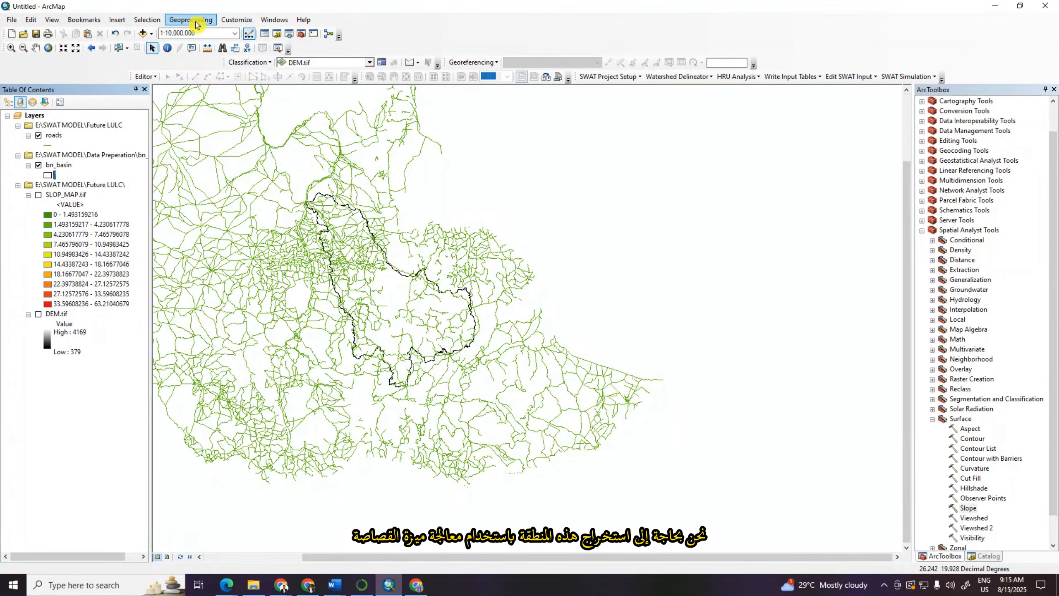
pyautogui.click(204, 21)
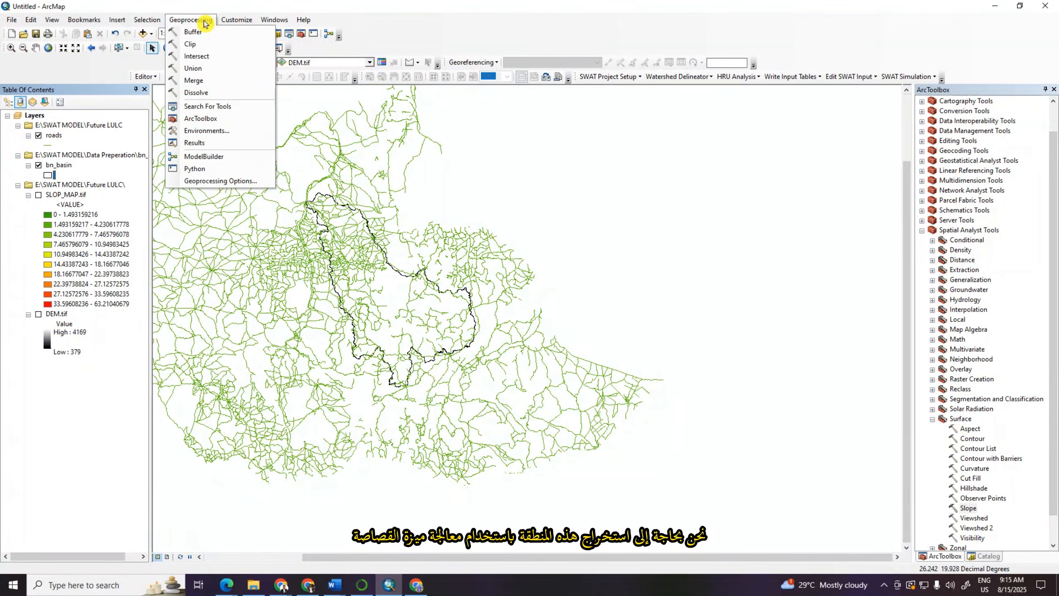
pyautogui.click(190, 44)
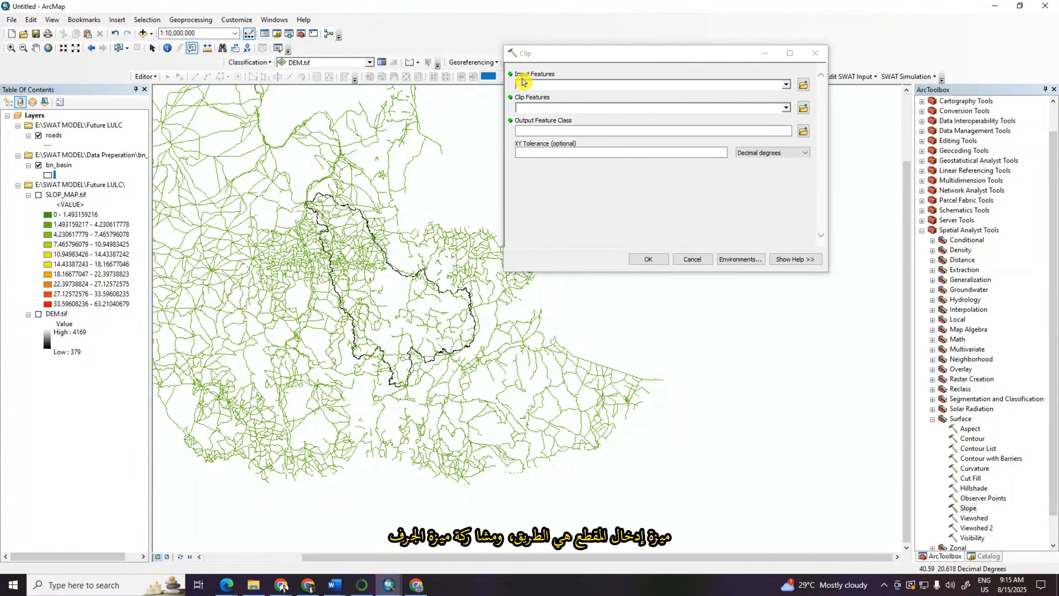
pyautogui.click(787, 86)
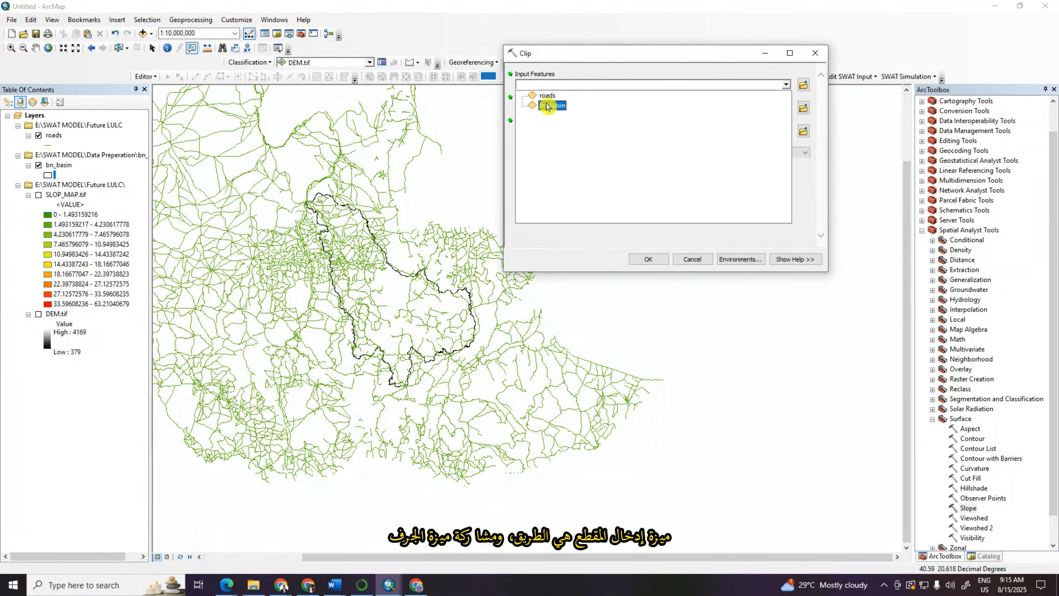
pyautogui.click(545, 100)
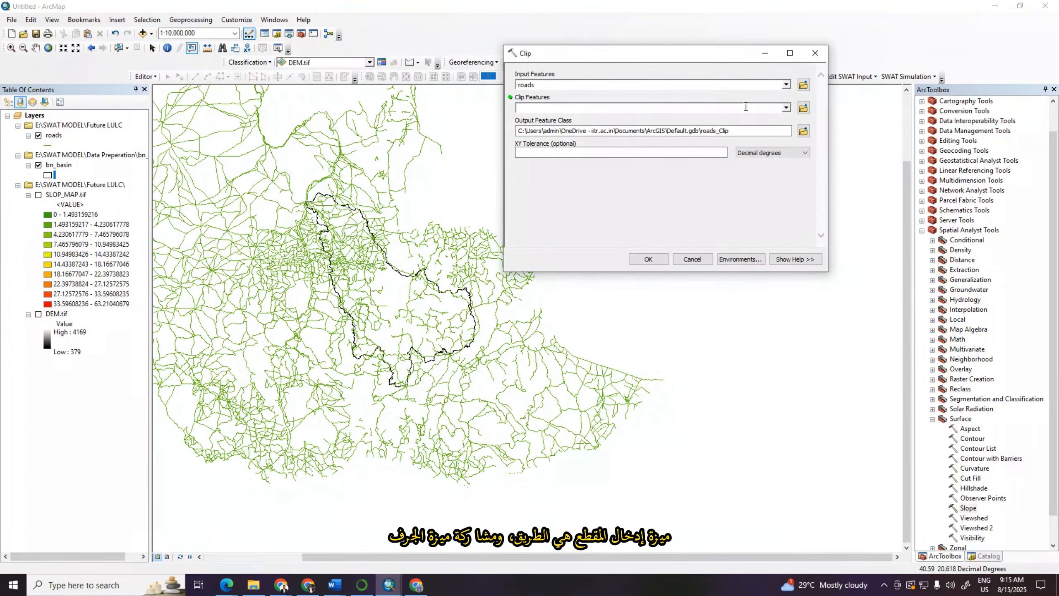
pyautogui.click(787, 108)
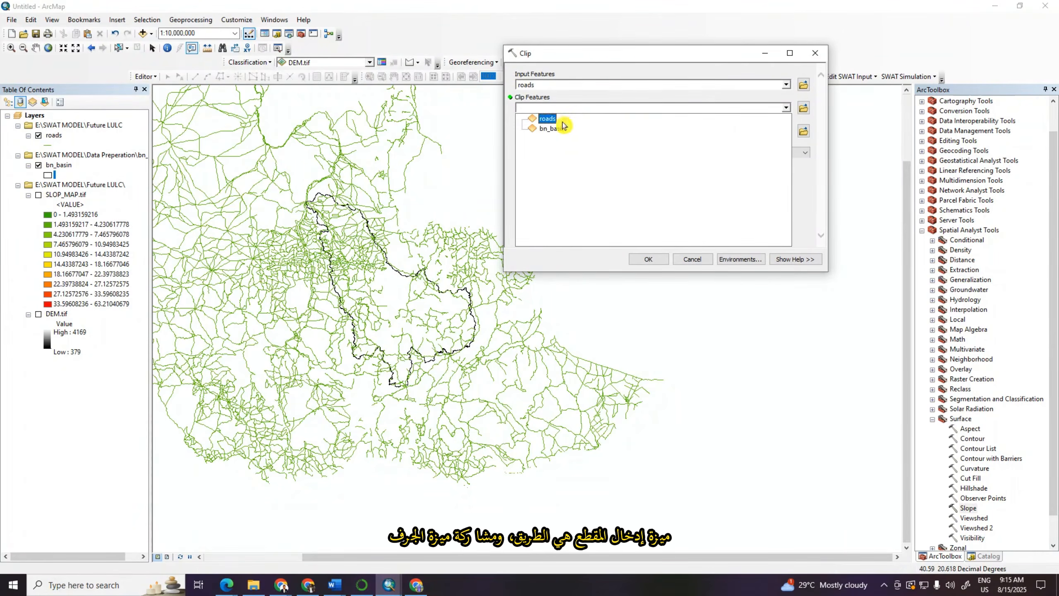
pyautogui.click(548, 120)
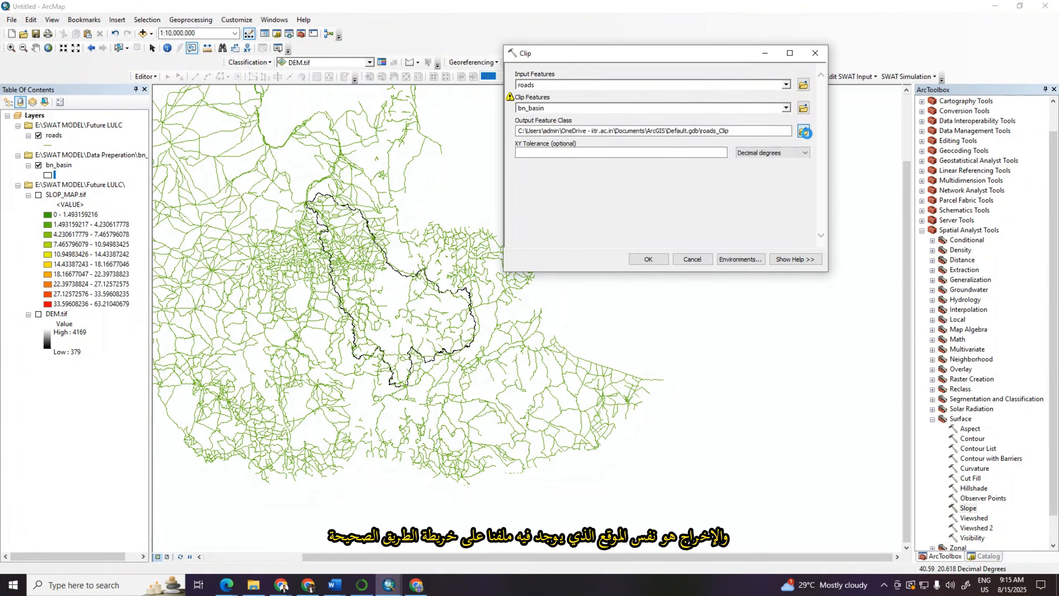
# Save the clip output as Road_map in the Future LULC folder and run the Clip tool.
pyautogui.click(804, 132)
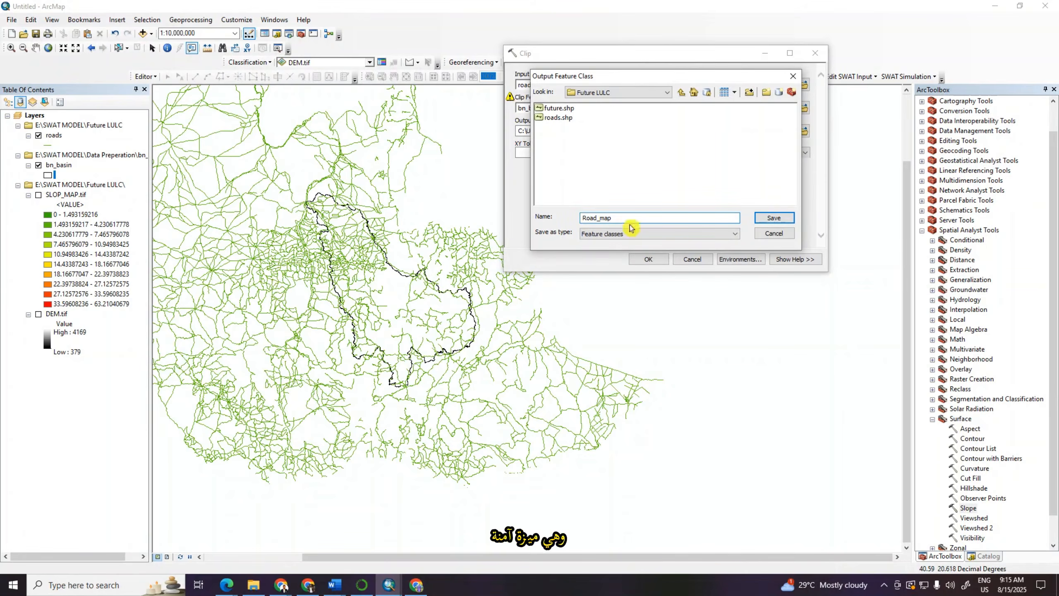
pyautogui.click(774, 217)
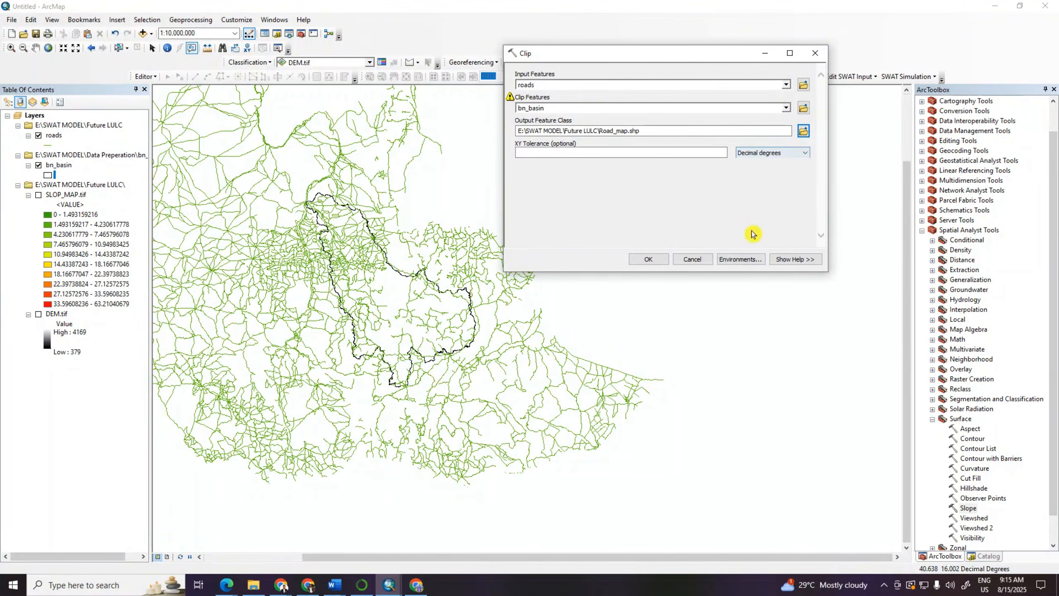
pyautogui.click(664, 261)
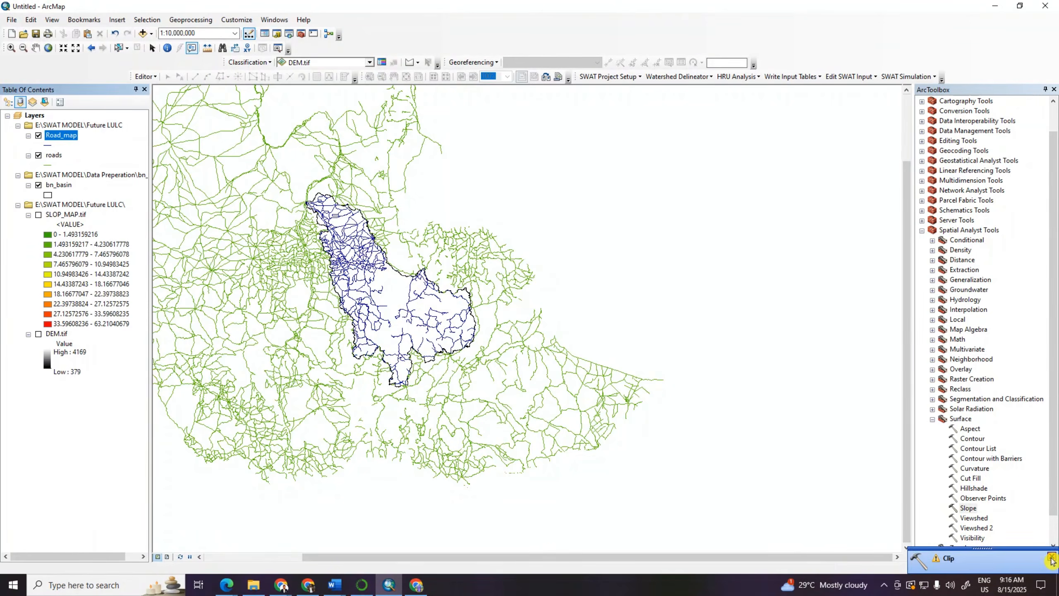
pyautogui.click(1051, 559)
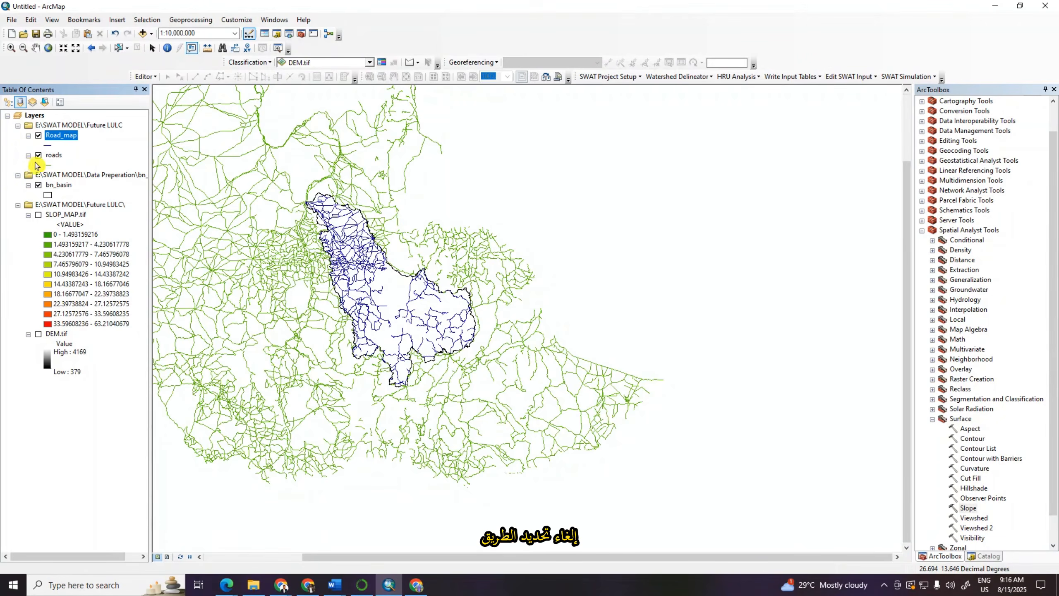
# Hide the original roads layer and check the clipped Road_map against bn_basin by toggling each layer off and on.
pyautogui.click(39, 156)
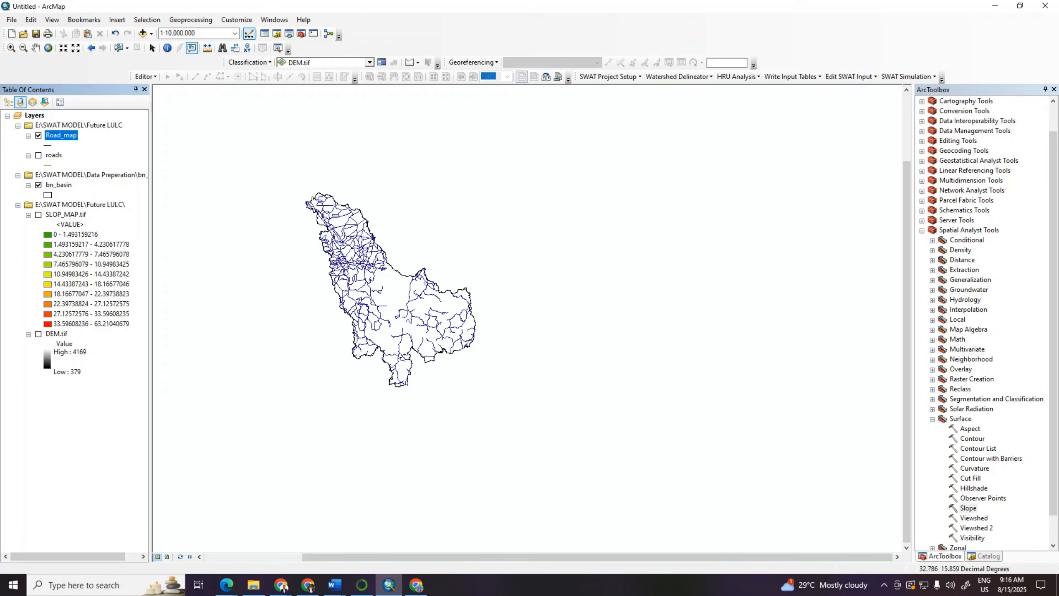
pyautogui.click(39, 136)
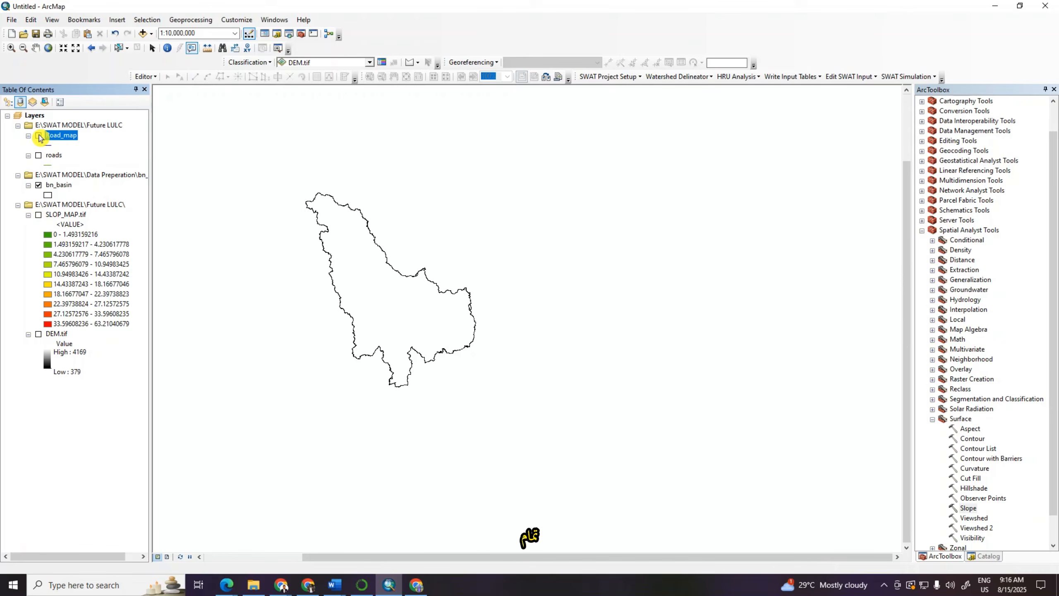
pyautogui.click(39, 136)
pyautogui.click(40, 186)
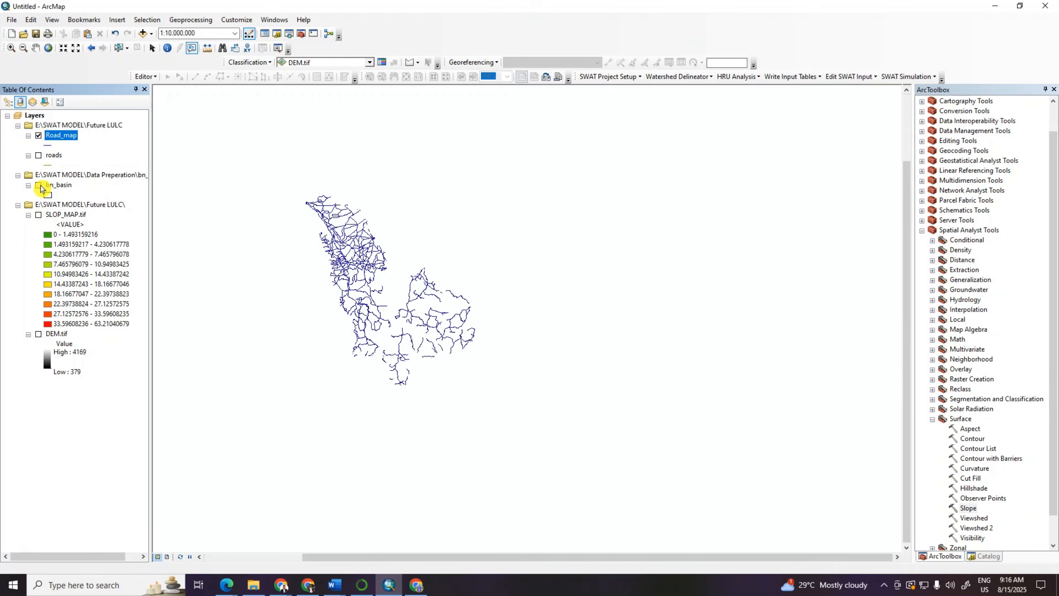
pyautogui.click(40, 186)
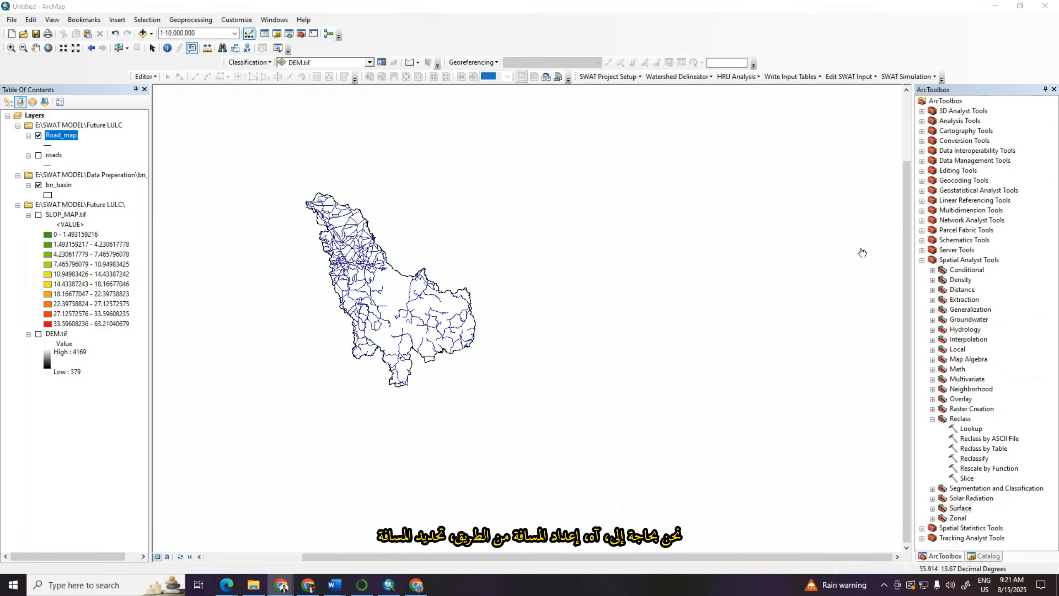
# Open the Spatial Analyst Euclidean Distance tool and set Road_map as the input source data.
pyautogui.click(933, 290)
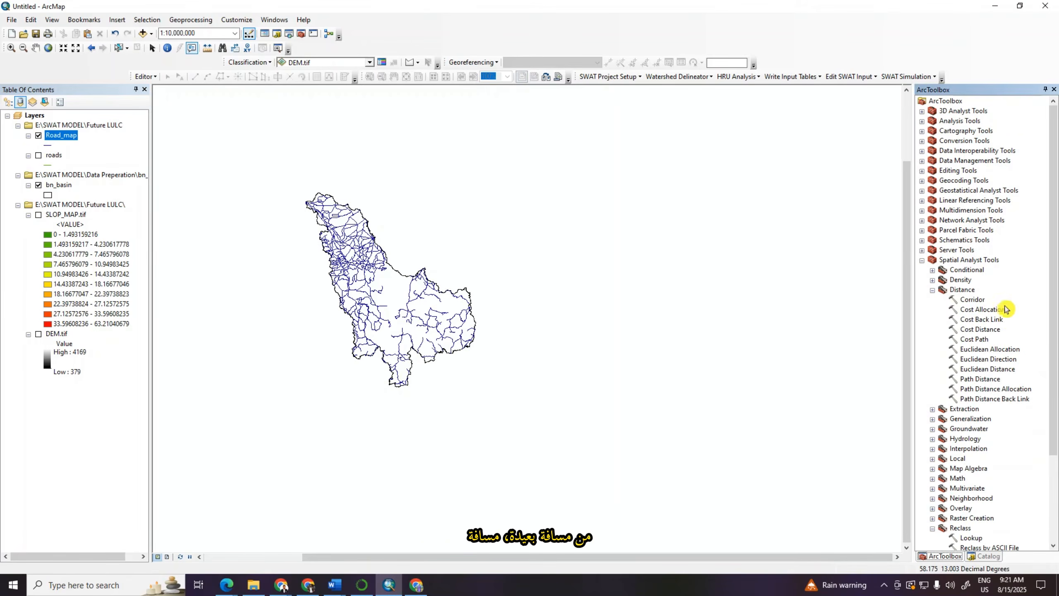
pyautogui.doubleClick(985, 370)
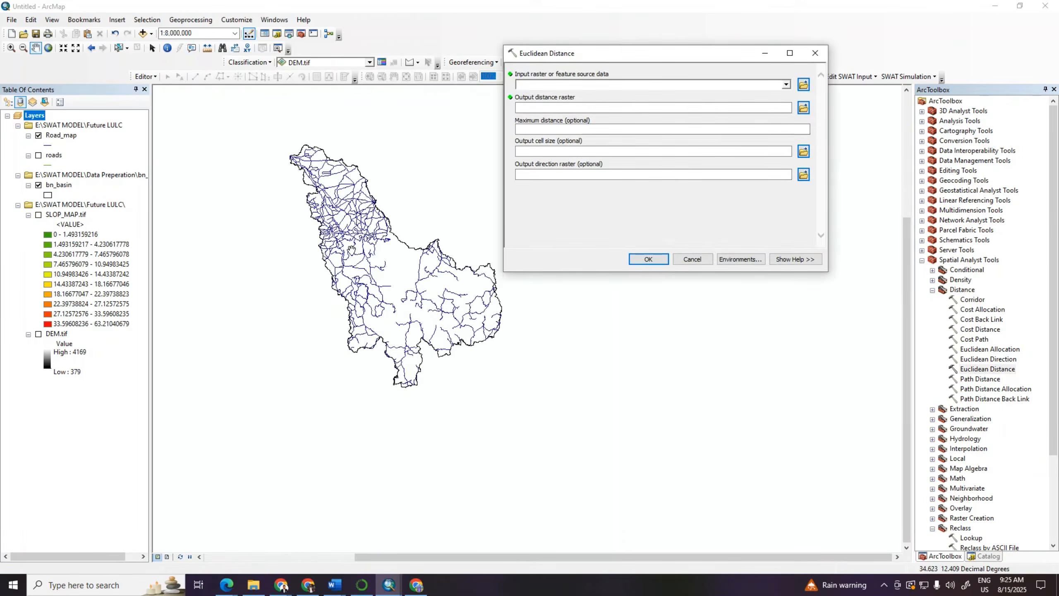
pyautogui.scroll(-2, 351, 249)
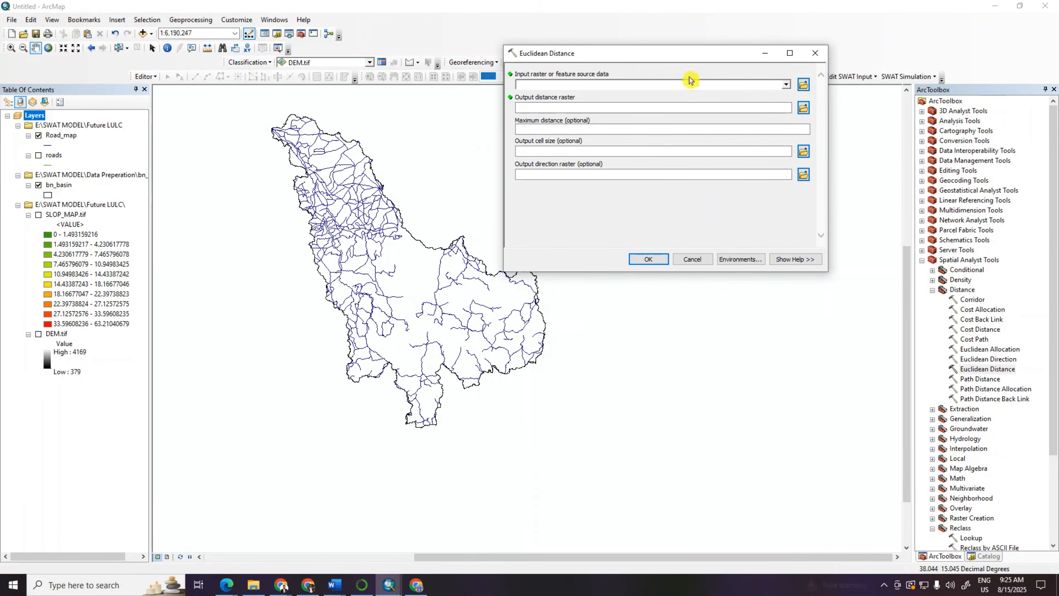
pyautogui.click(787, 85)
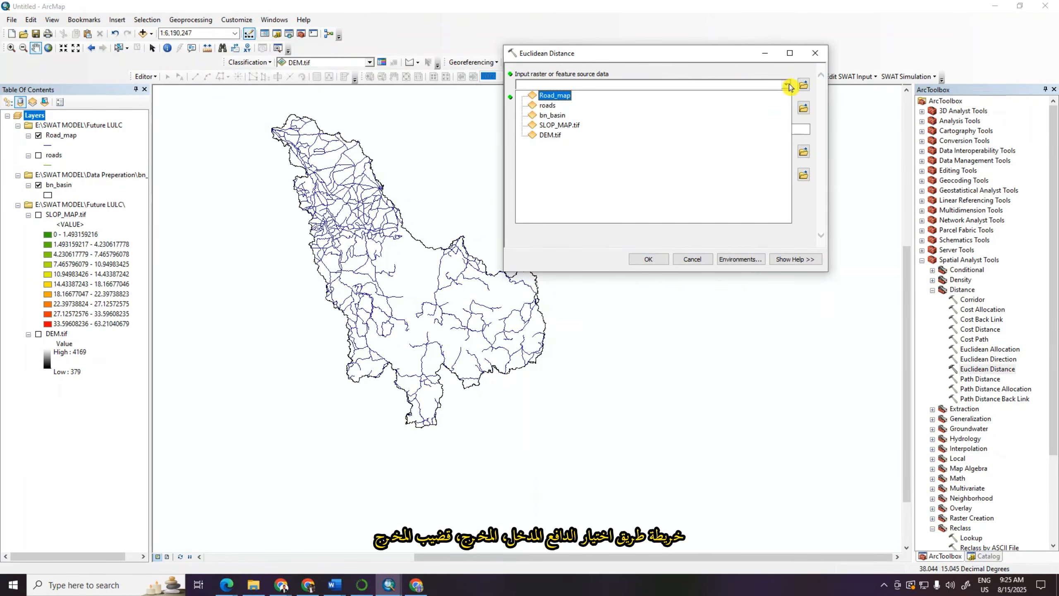
pyautogui.click(567, 97)
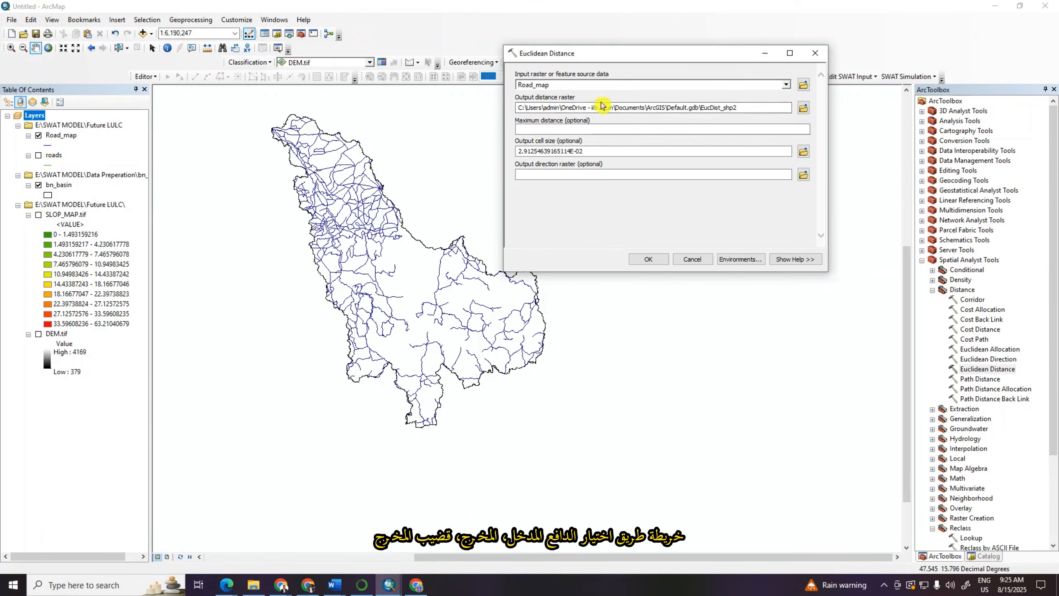
# Name the output distance raster Road_distance.tif in the Future LULC folder and set the processing extent to same as layer bn_basin.
pyautogui.click(804, 108)
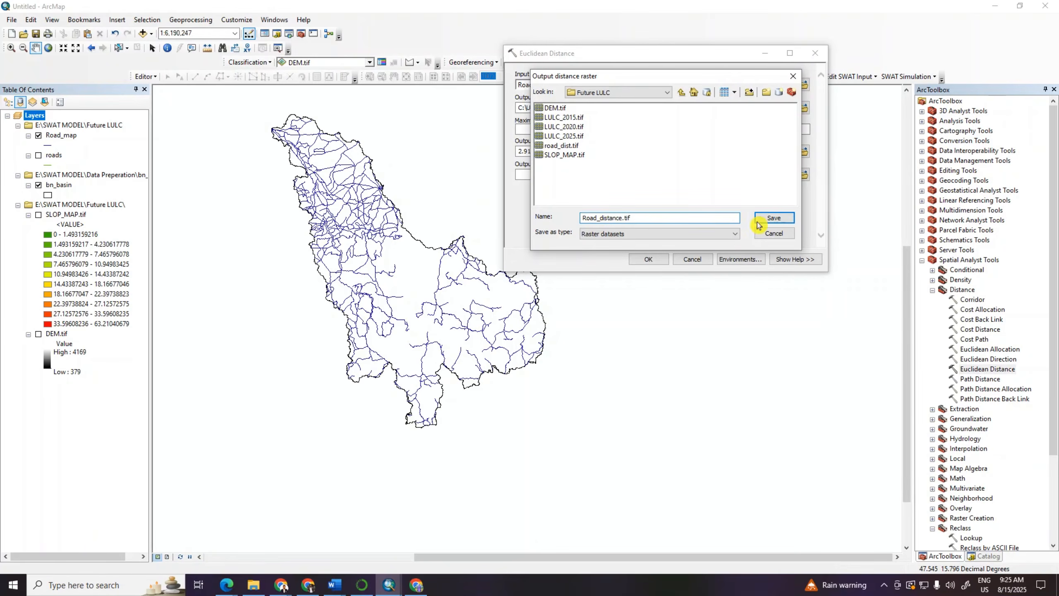
pyautogui.click(774, 217)
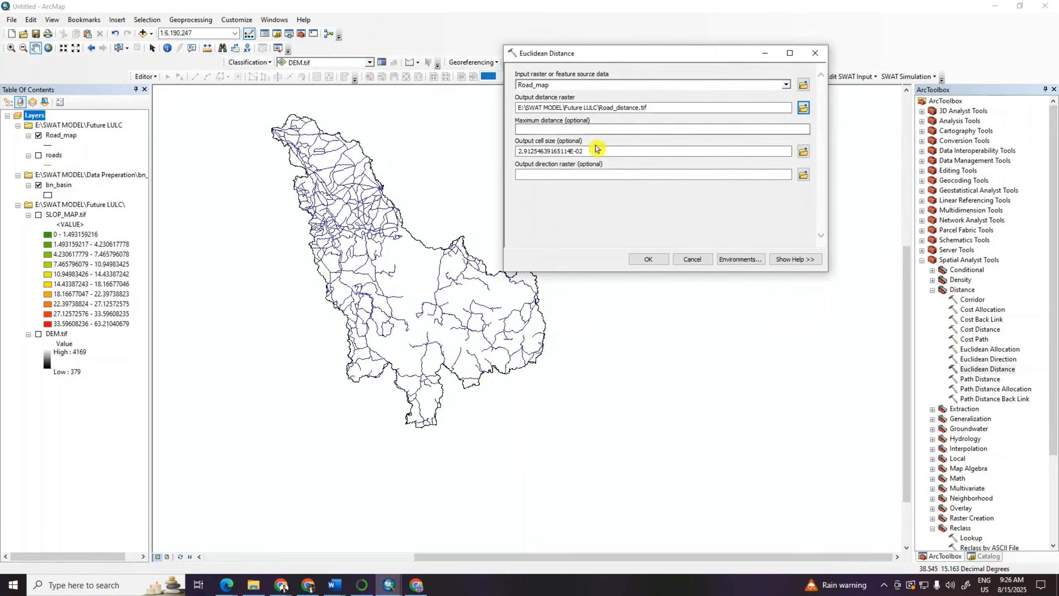
pyautogui.click(744, 260)
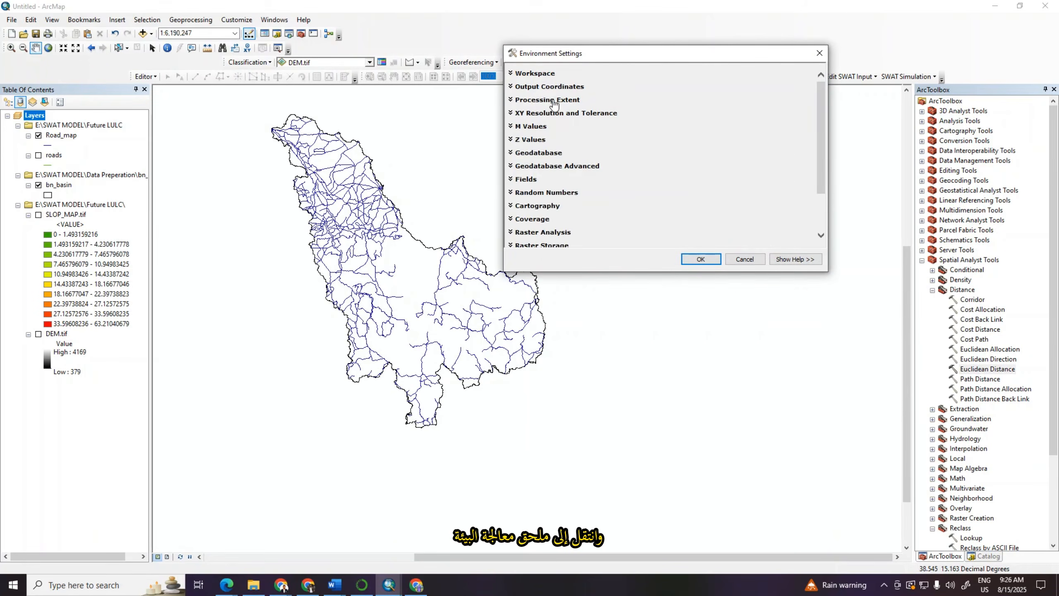
pyautogui.click(553, 101)
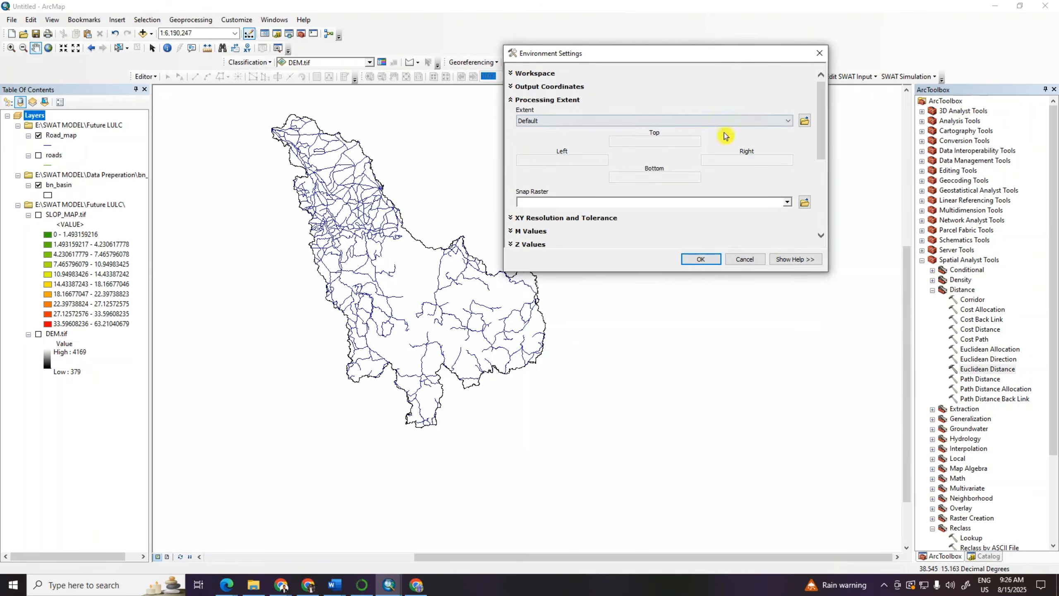
pyautogui.click(791, 122)
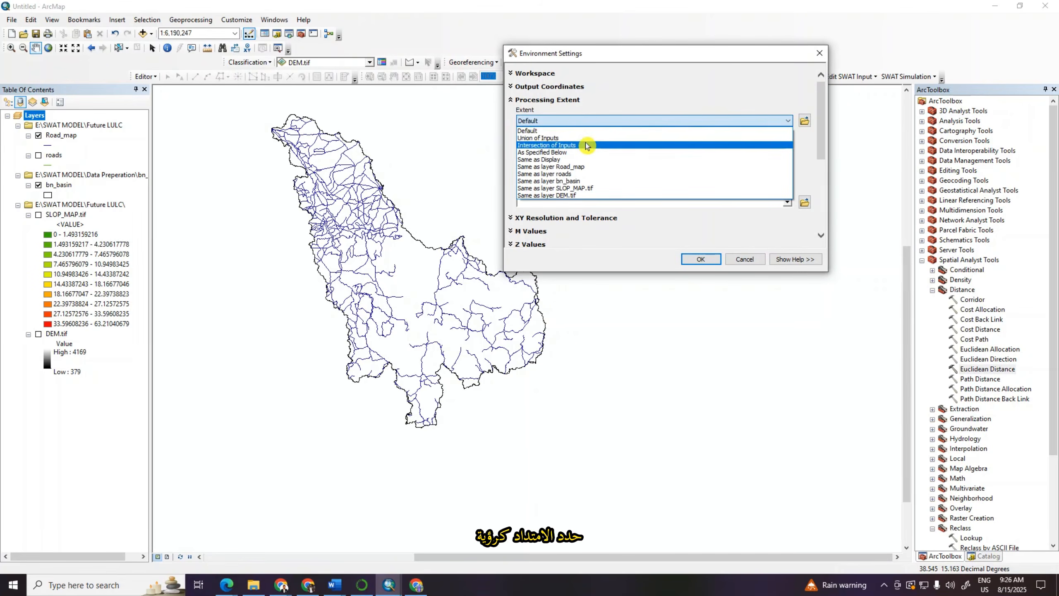
pyautogui.click(568, 181)
# Set bn_basin as the raster analysis mask and run the Euclidean Distance tool for Road_map.
pyautogui.scroll(-1, 808, 213)
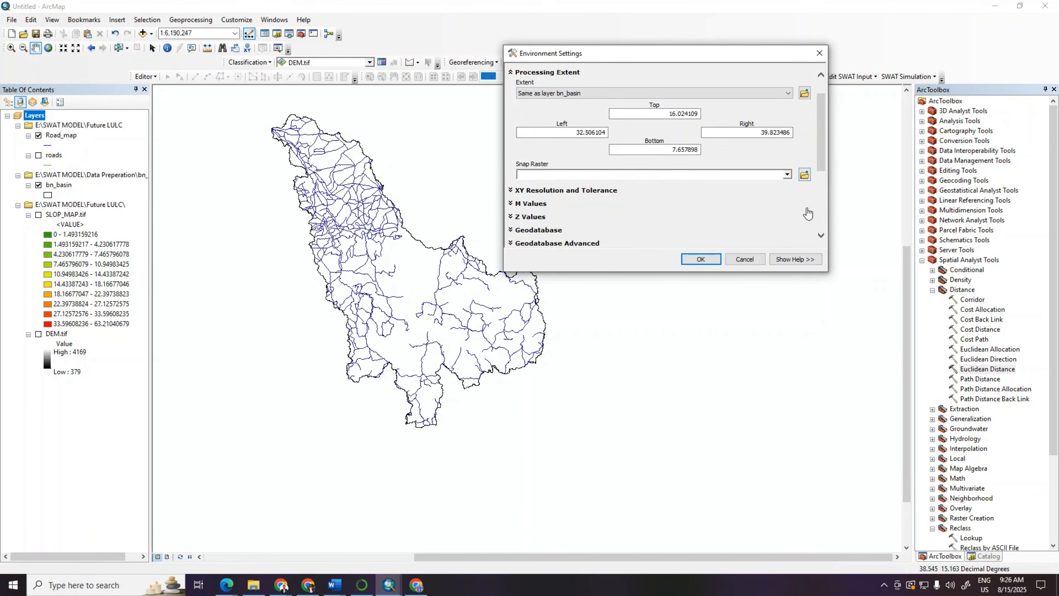
pyautogui.scroll(-4, 584, 219)
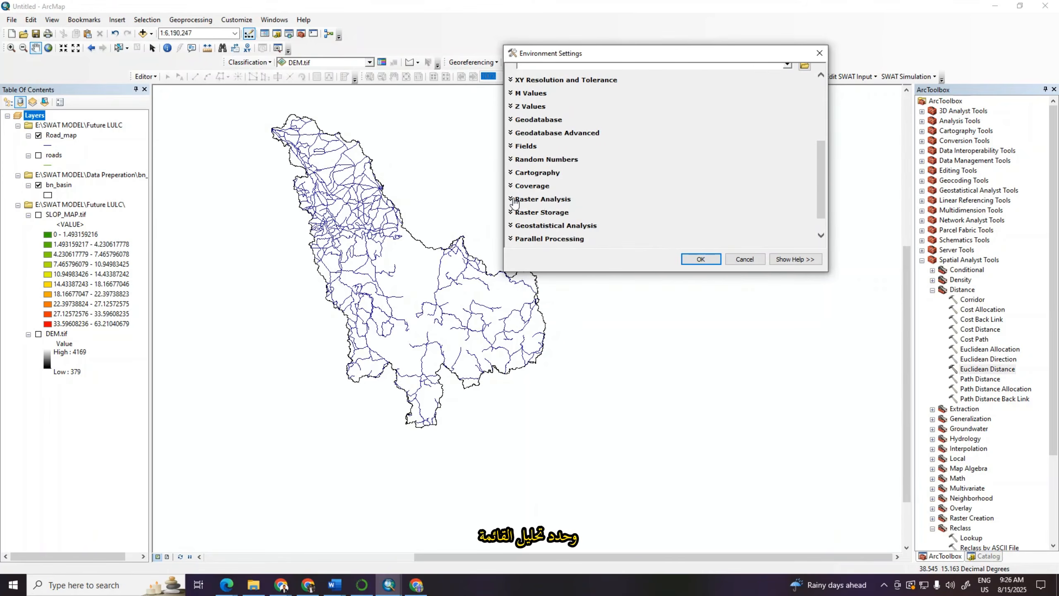
pyautogui.click(521, 200)
pyautogui.scroll(-2, 709, 188)
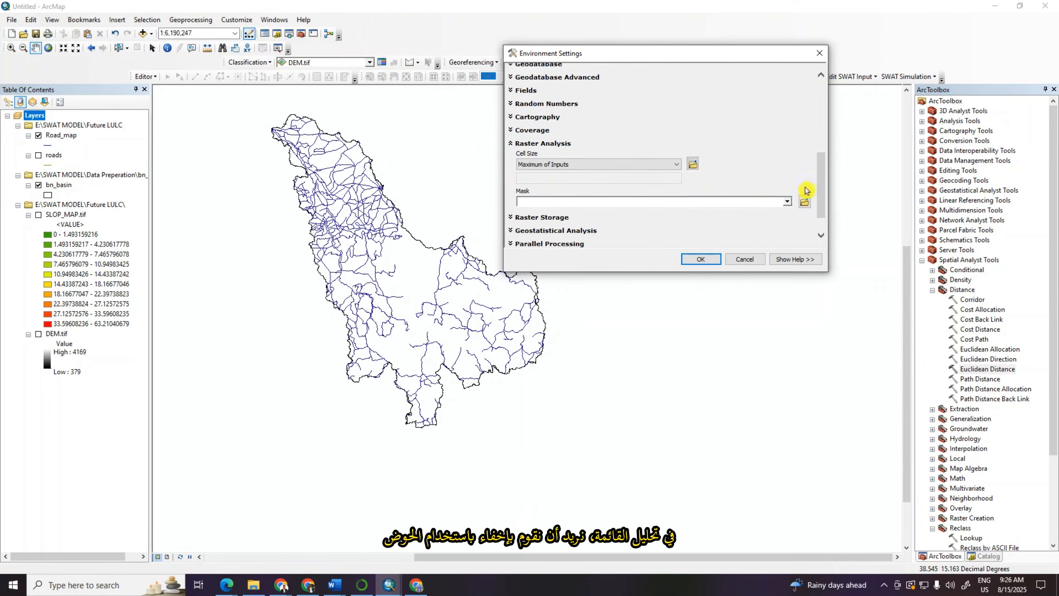
pyautogui.click(788, 204)
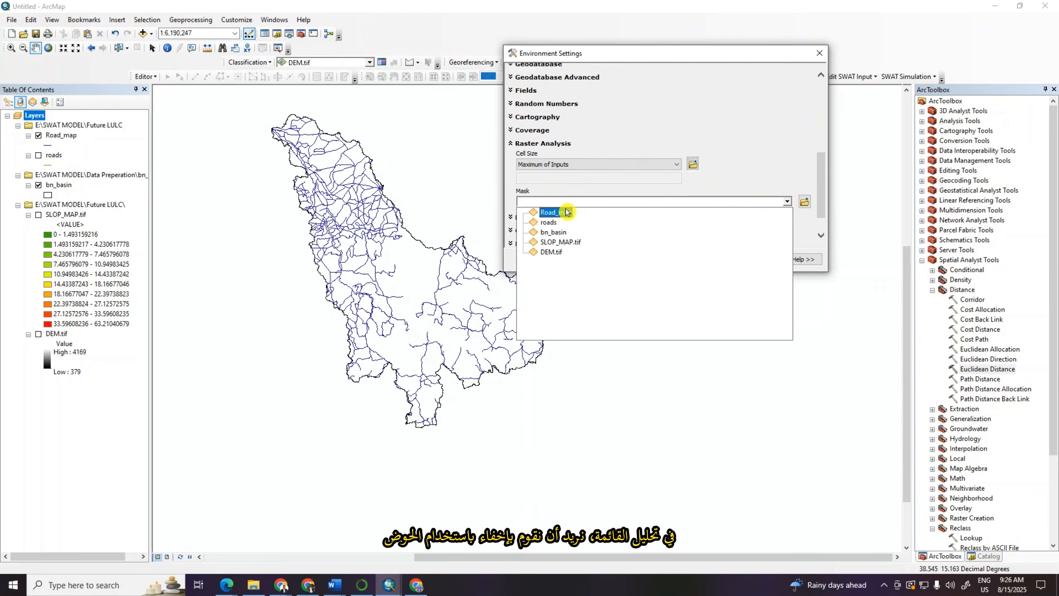
pyautogui.click(559, 233)
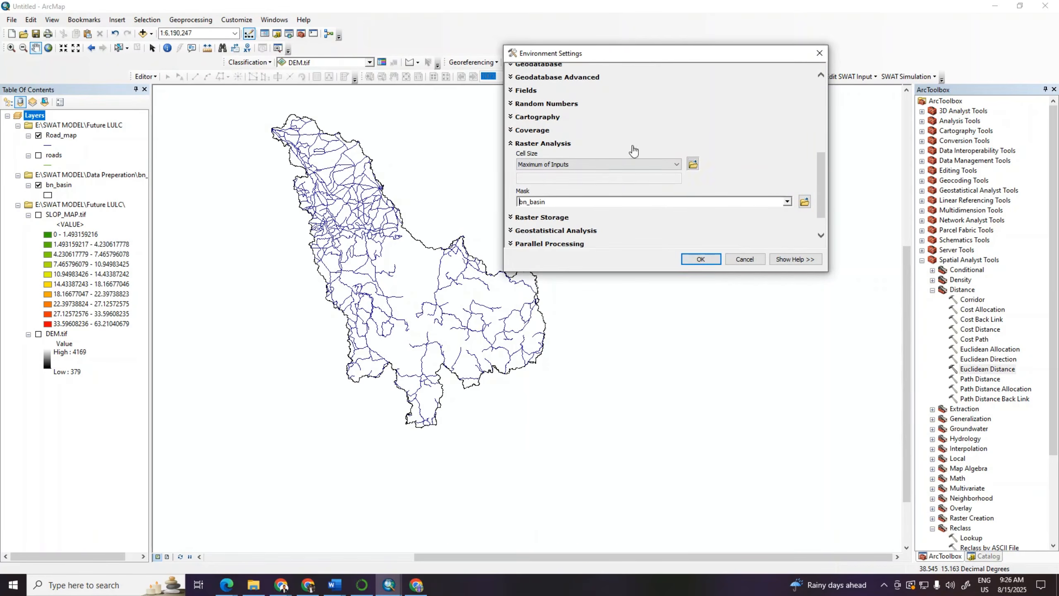
pyautogui.click(702, 261)
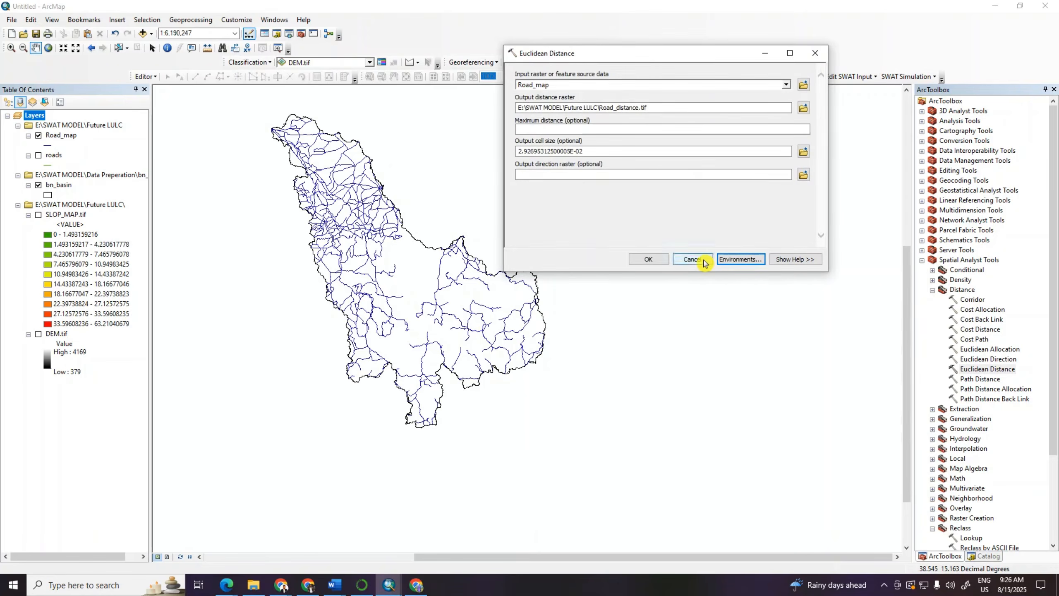
pyautogui.click(660, 261)
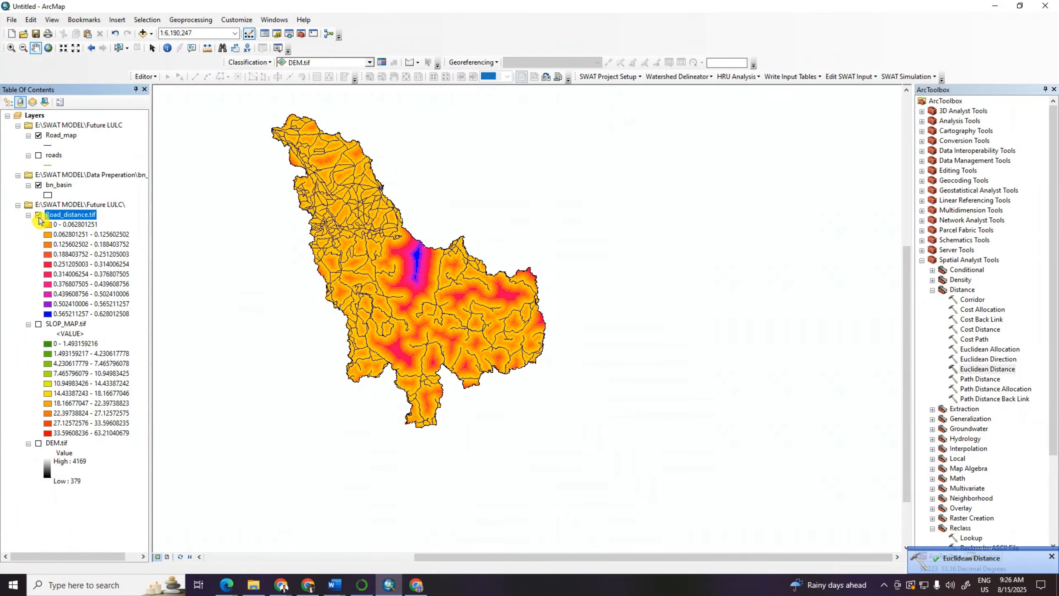
# Add future.shp from the Future LULC folder to the map and hide the Road_map and Road_distance.tif layers.
pyautogui.click(39, 135)
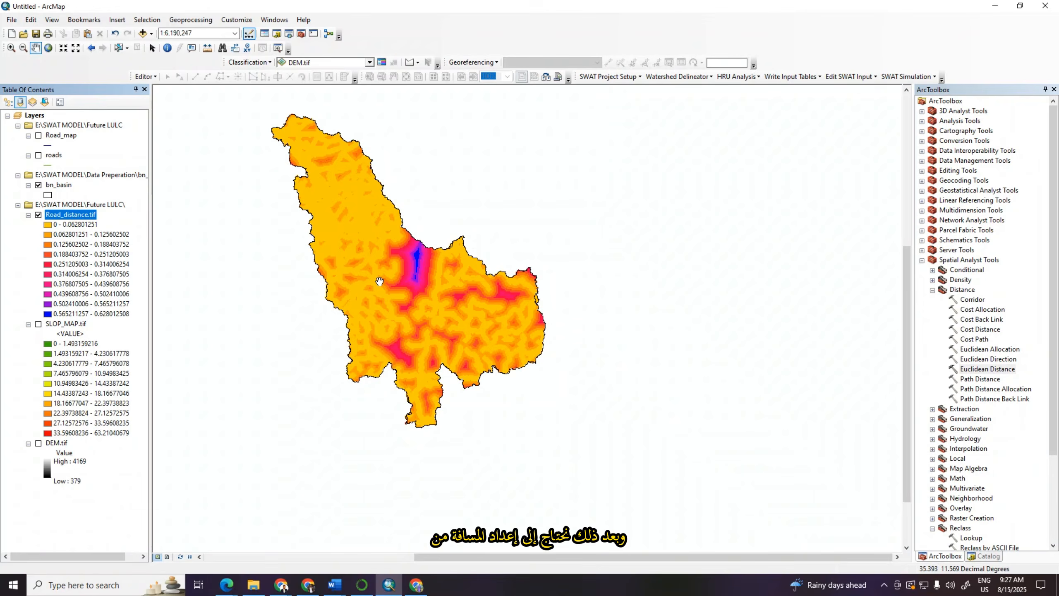
pyautogui.click(144, 34)
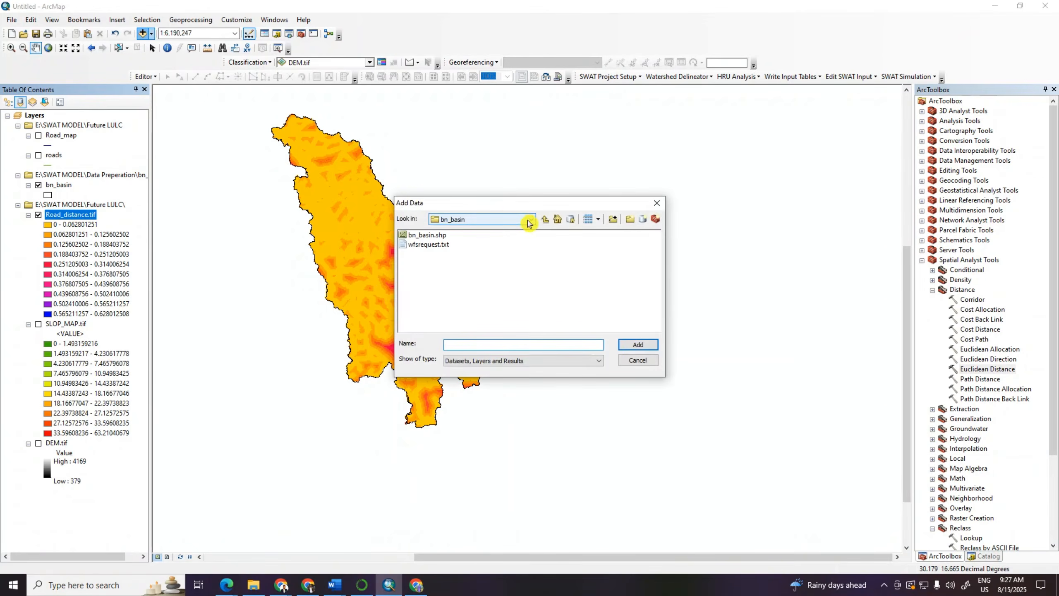
pyautogui.click(544, 220)
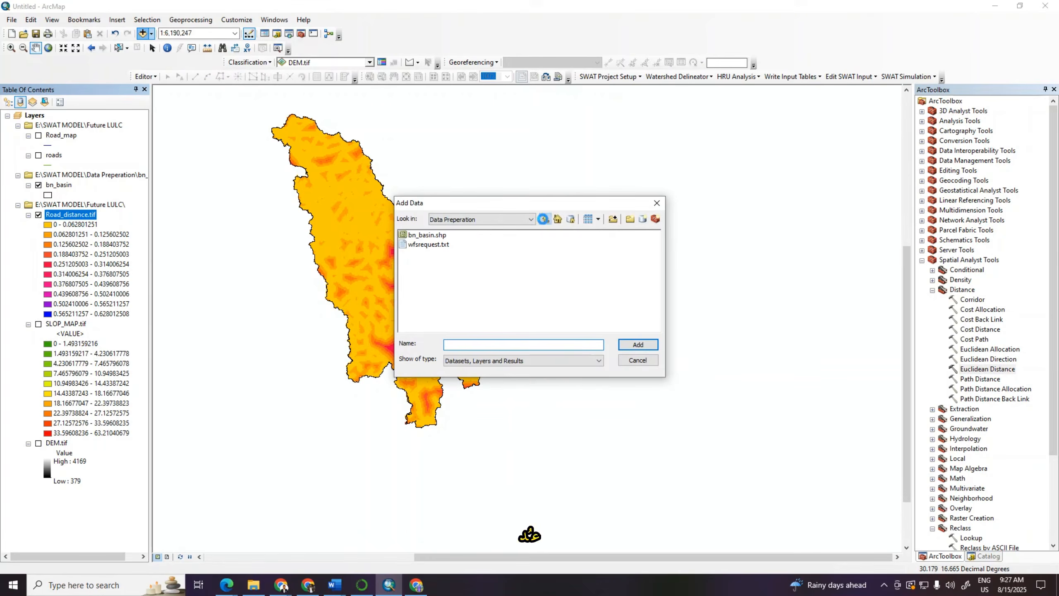
pyautogui.click(543, 219)
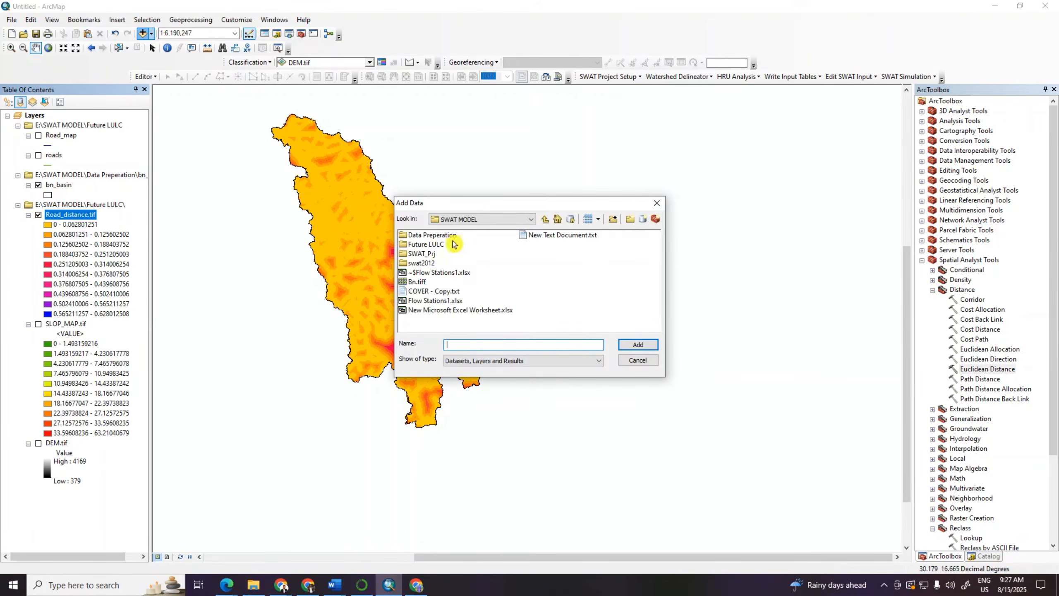
pyautogui.doubleClick(425, 244)
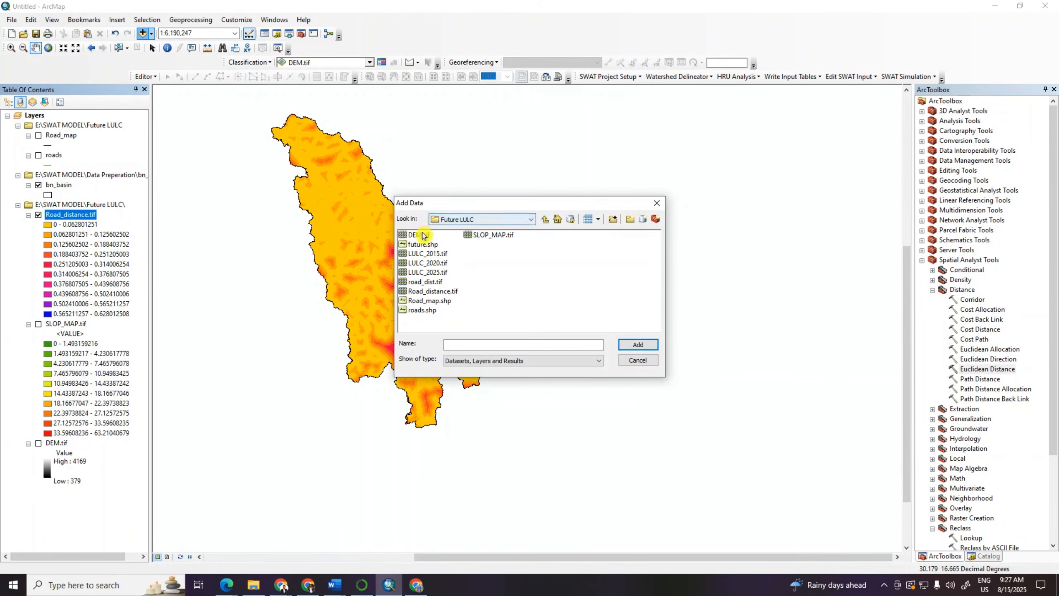
pyautogui.doubleClick(424, 245)
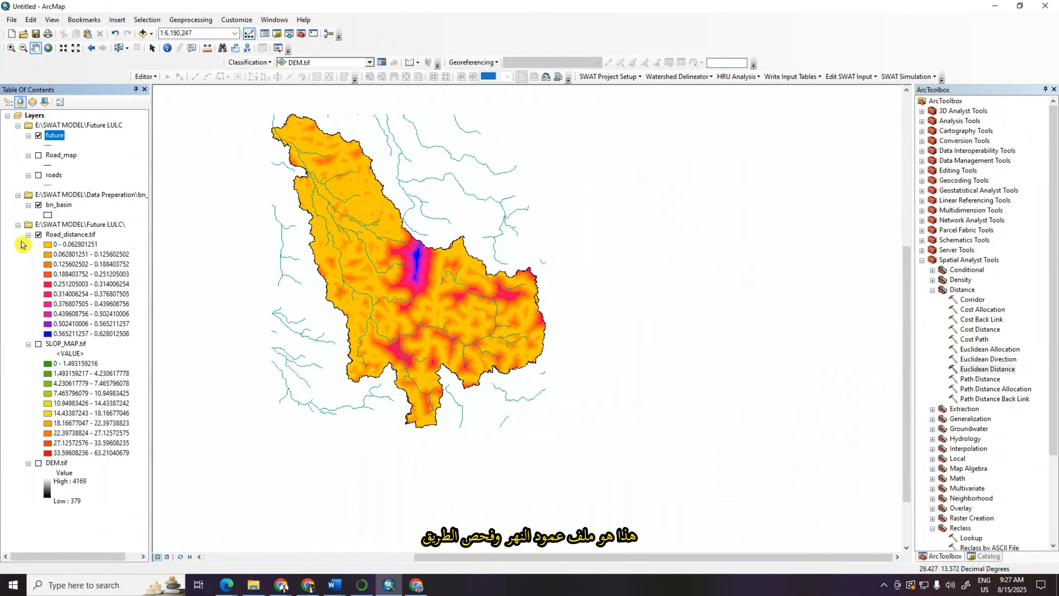
pyautogui.click(39, 234)
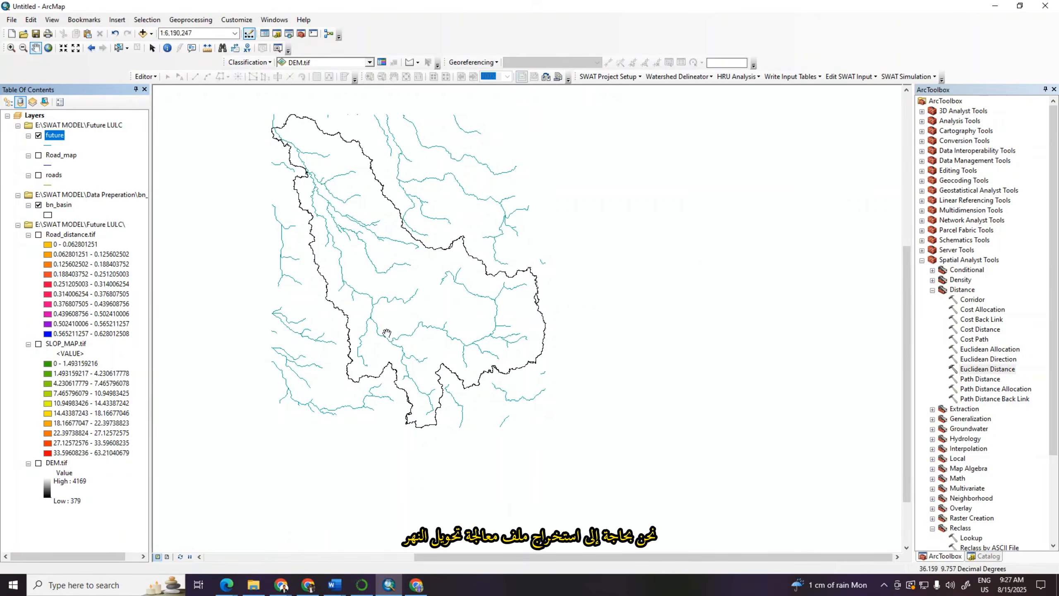
# Set up the Clip geoprocessing tool with future as input features and bn_basin as clip features.
pyautogui.click(192, 20)
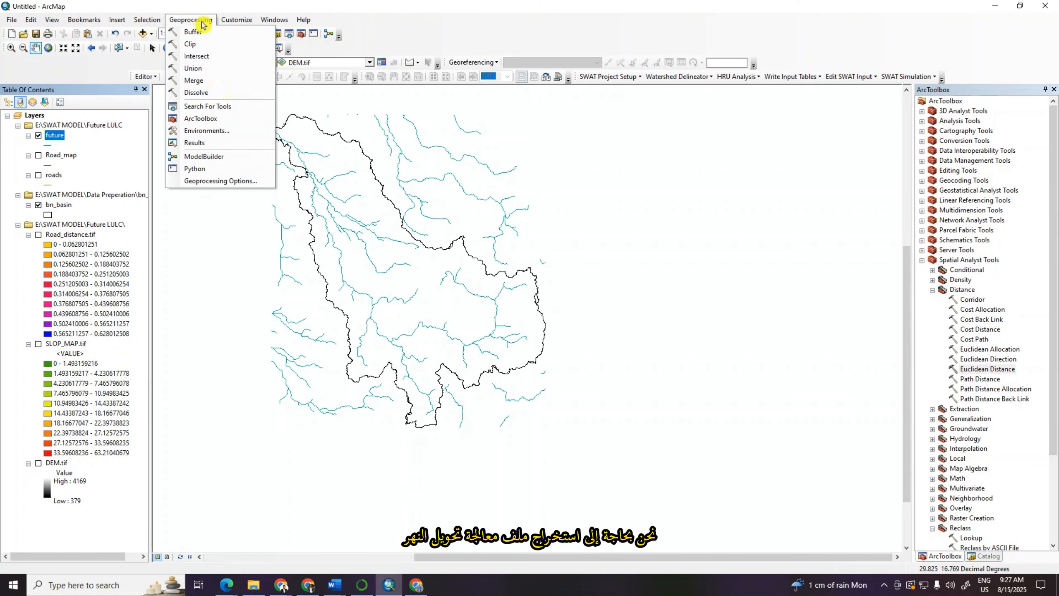
pyautogui.click(194, 44)
pyautogui.click(786, 85)
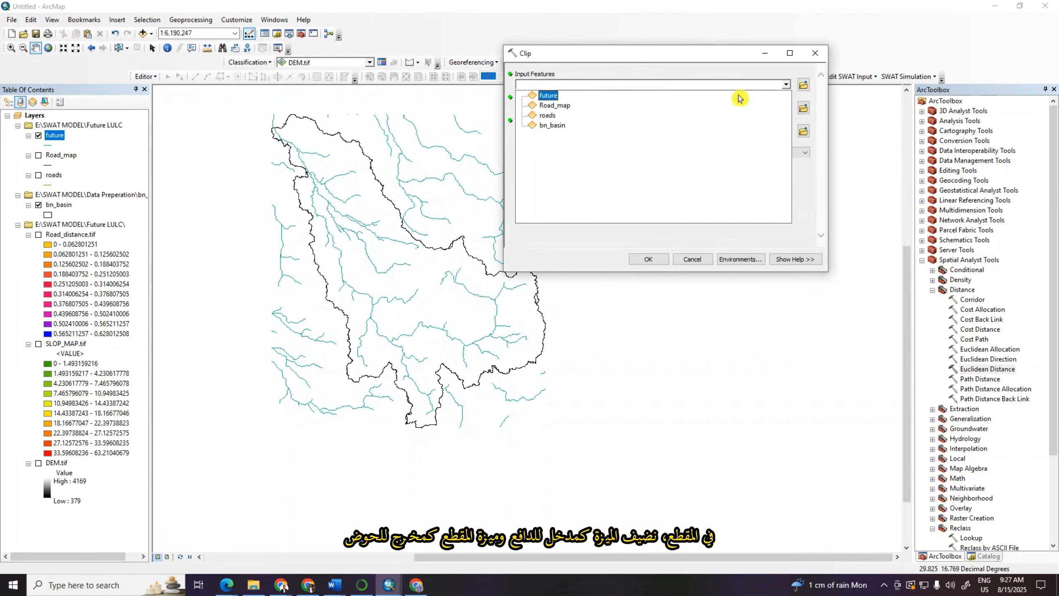
pyautogui.click(548, 96)
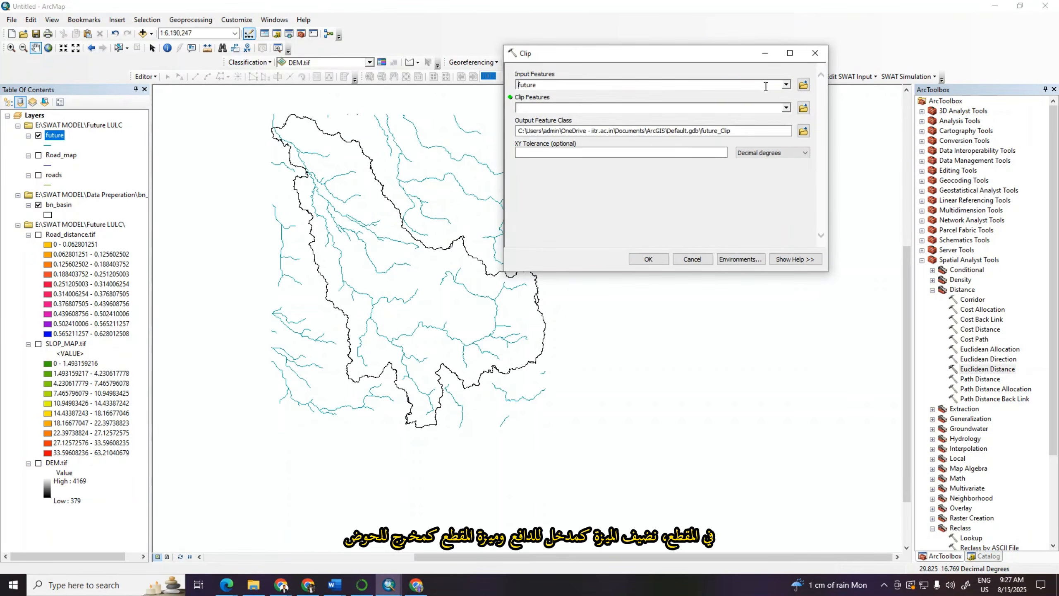
pyautogui.click(786, 108)
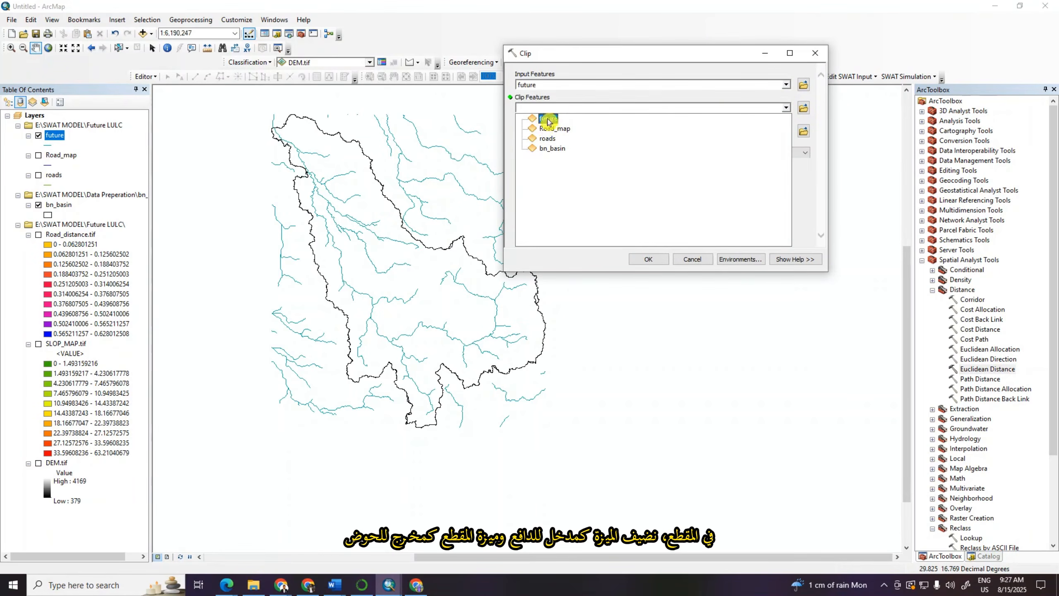
pyautogui.click(563, 149)
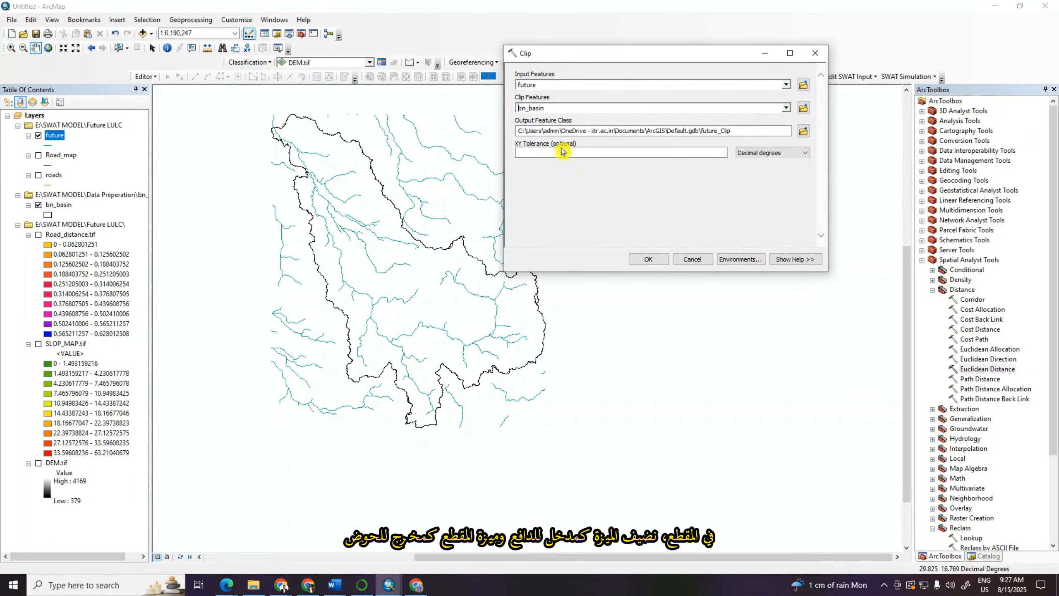
# Run the clip with its output saved as river_map in the Future LULC folder, and hide the original future layer.
pyautogui.click(804, 131)
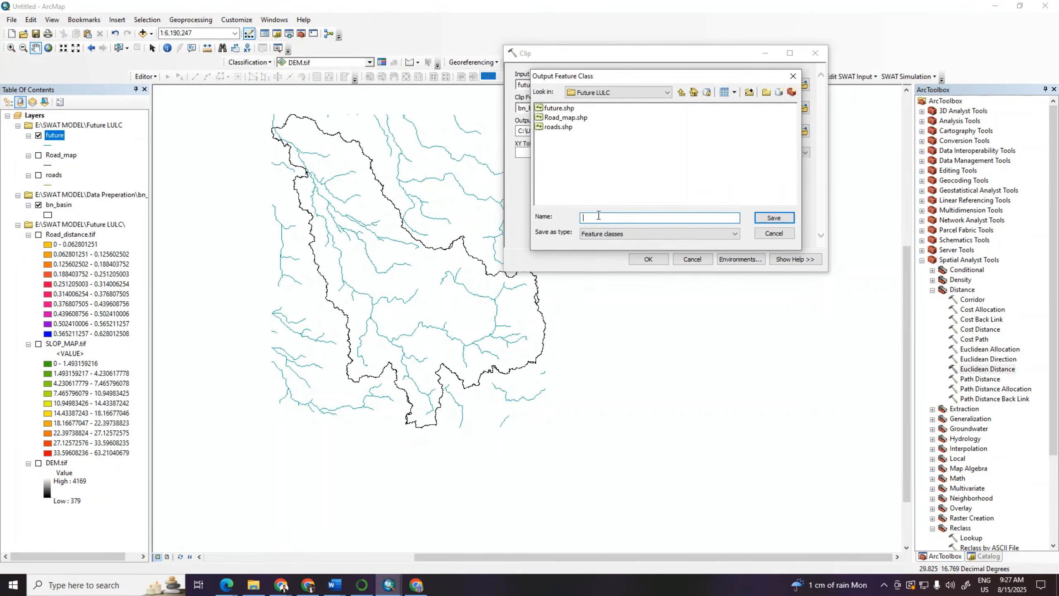
pyautogui.write('river_map')
pyautogui.click(787, 217)
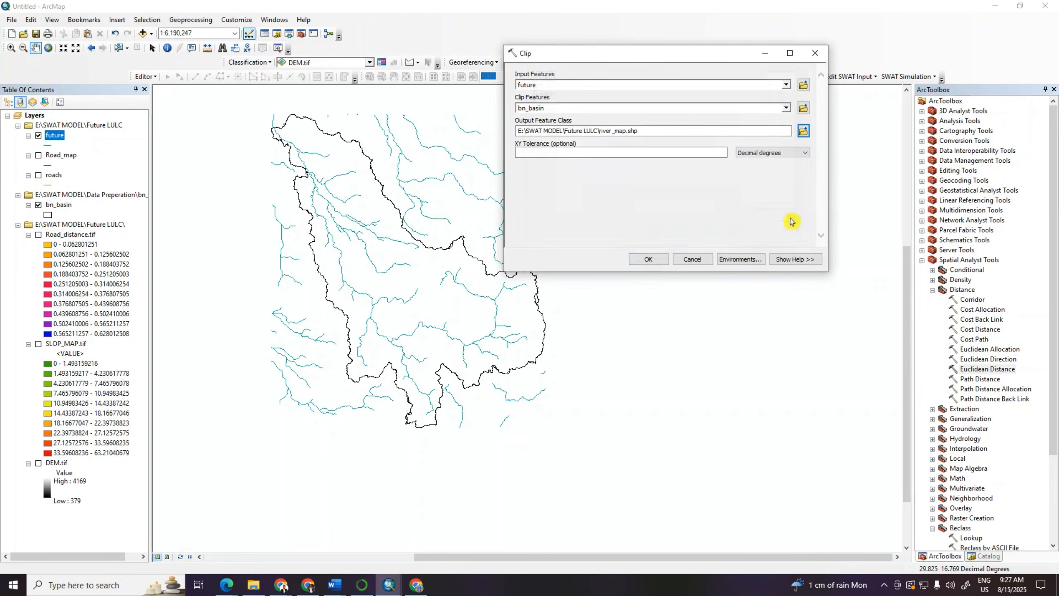
pyautogui.click(655, 259)
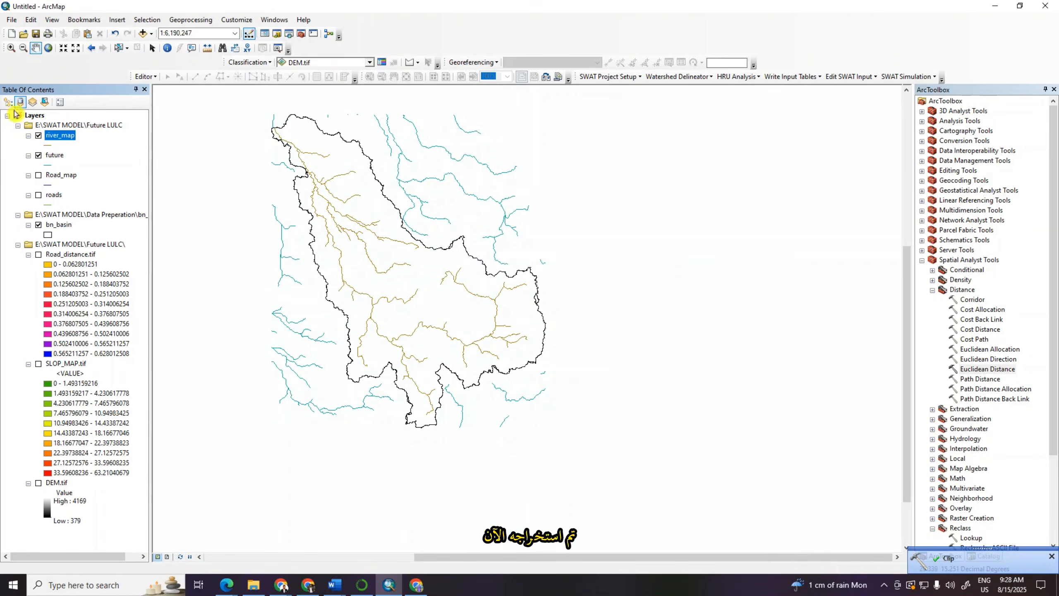
pyautogui.click(38, 155)
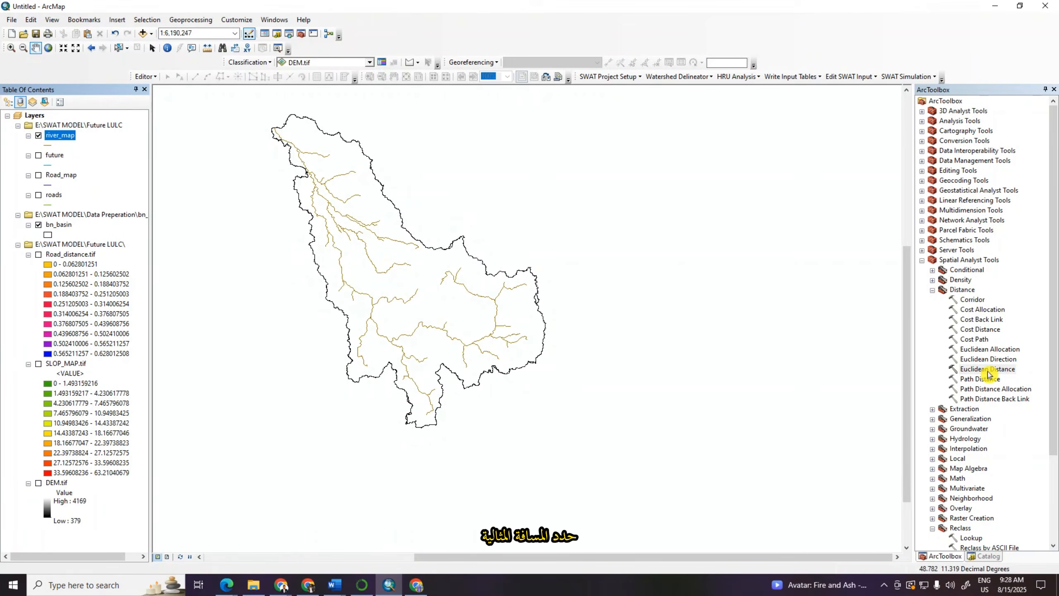
# Set up the Euclidean Distance tool with river_map as source data and River_Dist.tif in the Future LULC folder as output distance raster.
pyautogui.click(988, 370)
pyautogui.doubleClick(988, 370)
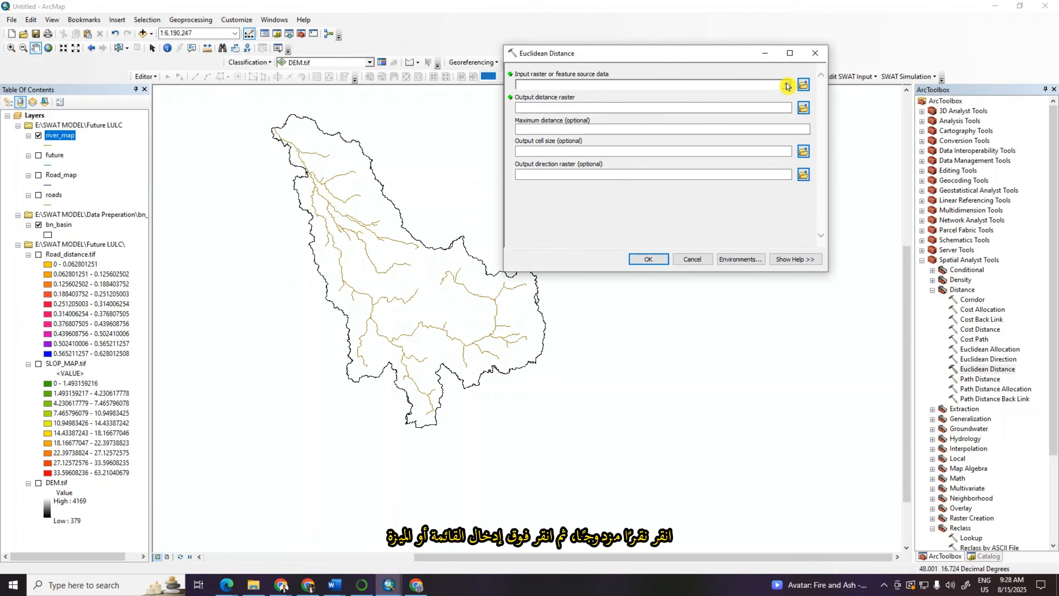
pyautogui.click(788, 86)
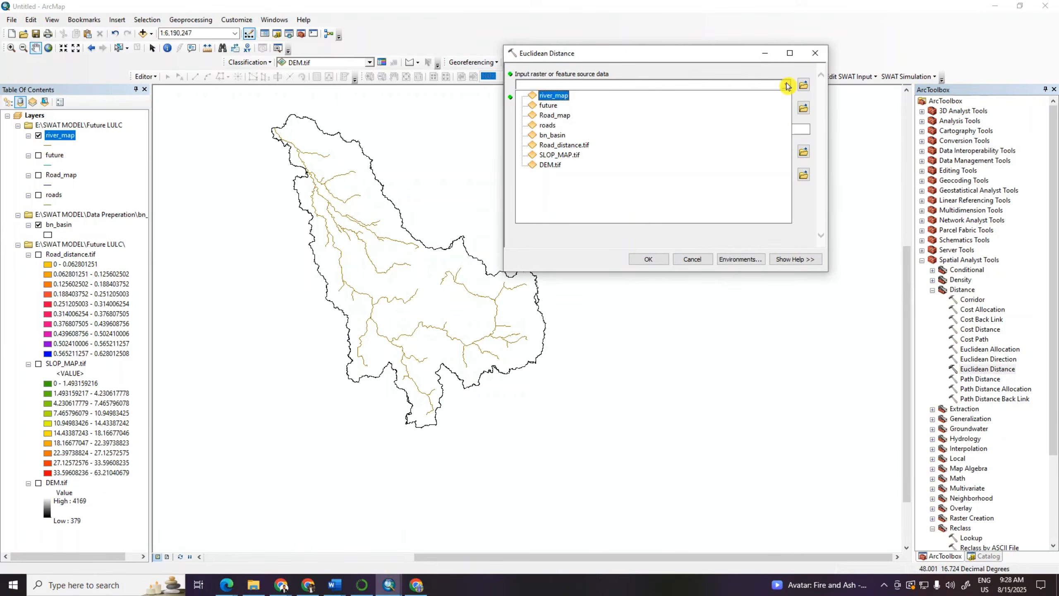
pyautogui.click(553, 95)
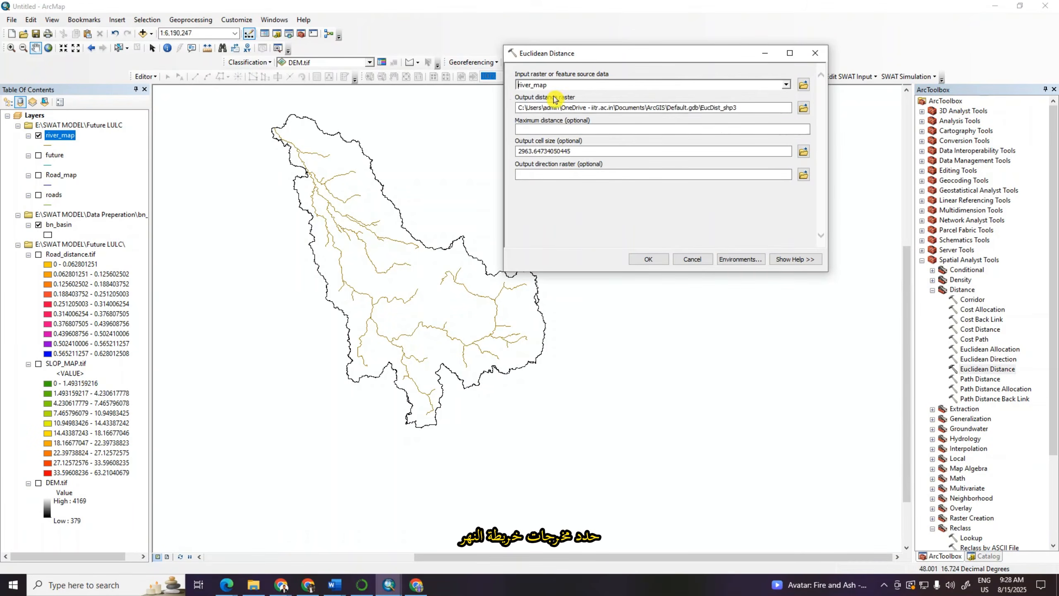
pyautogui.click(804, 109)
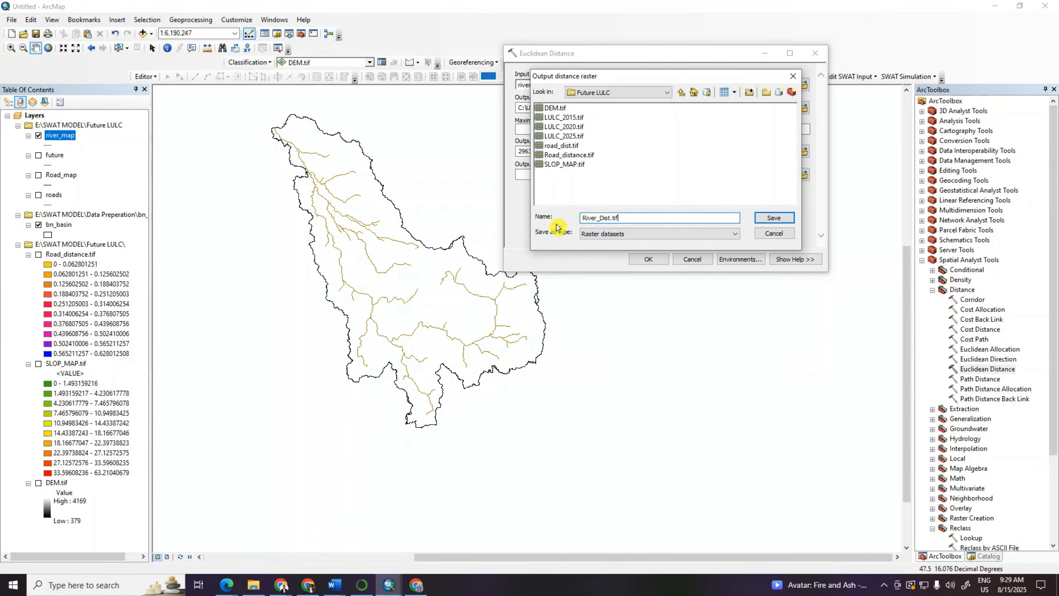
pyautogui.click(769, 218)
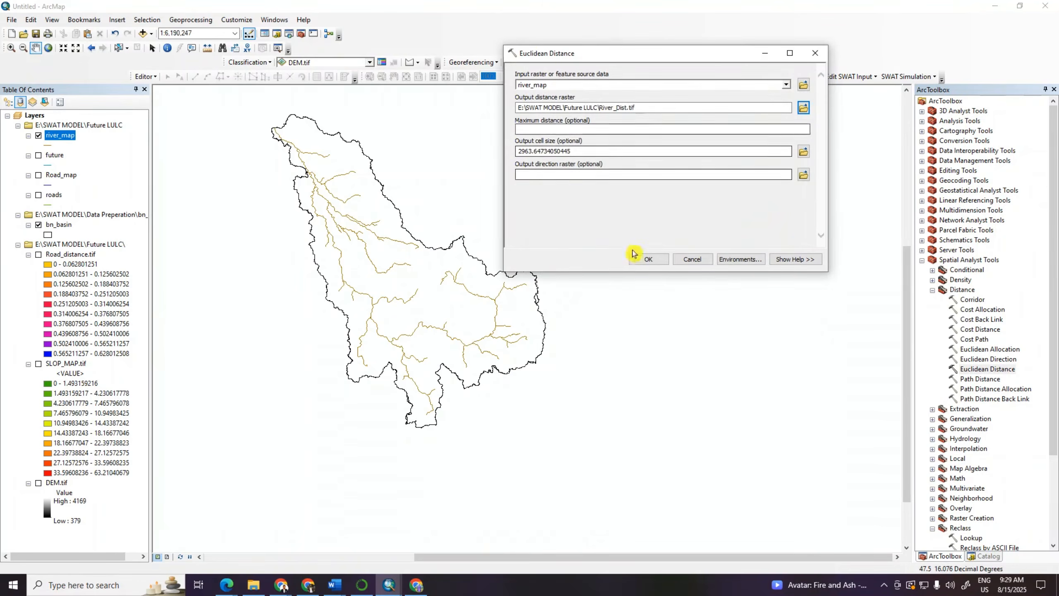
# In the Euclidean Distance environment settings, set the processing extent to the same as layer bn_basin.
pyautogui.click(741, 260)
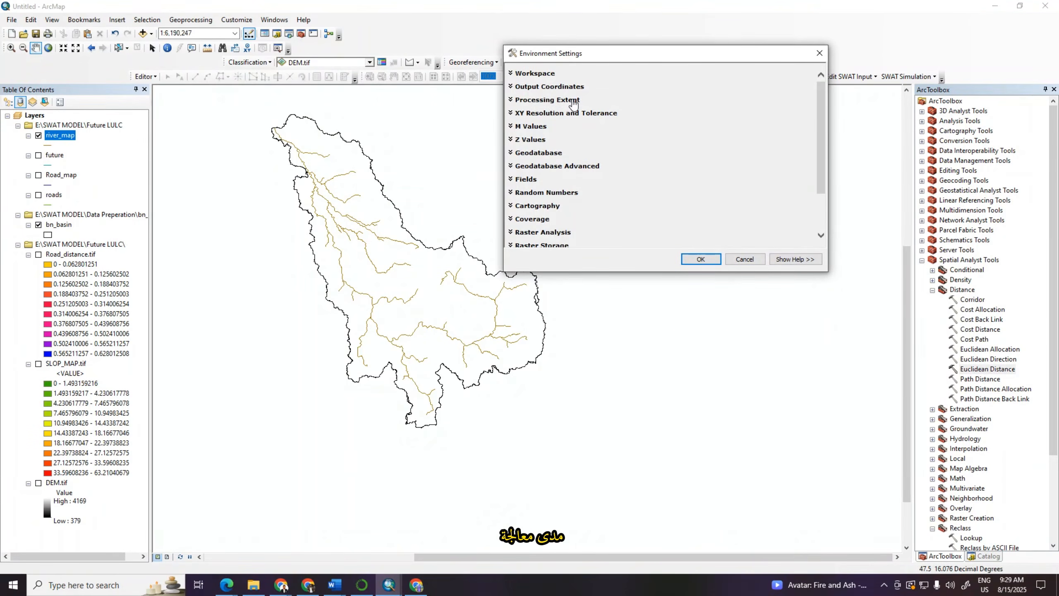
pyautogui.click(574, 102)
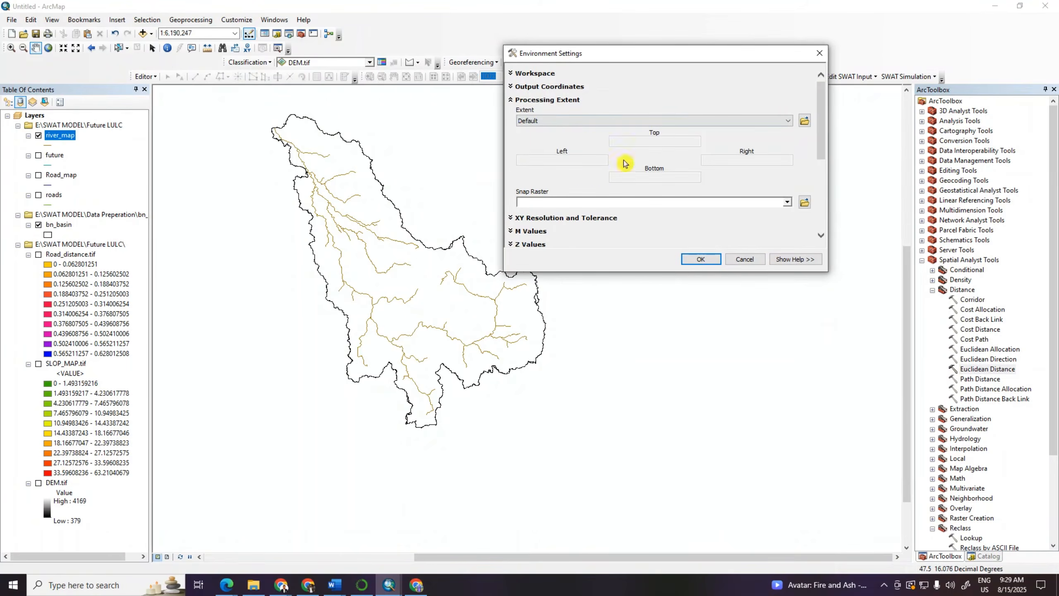
pyautogui.click(788, 121)
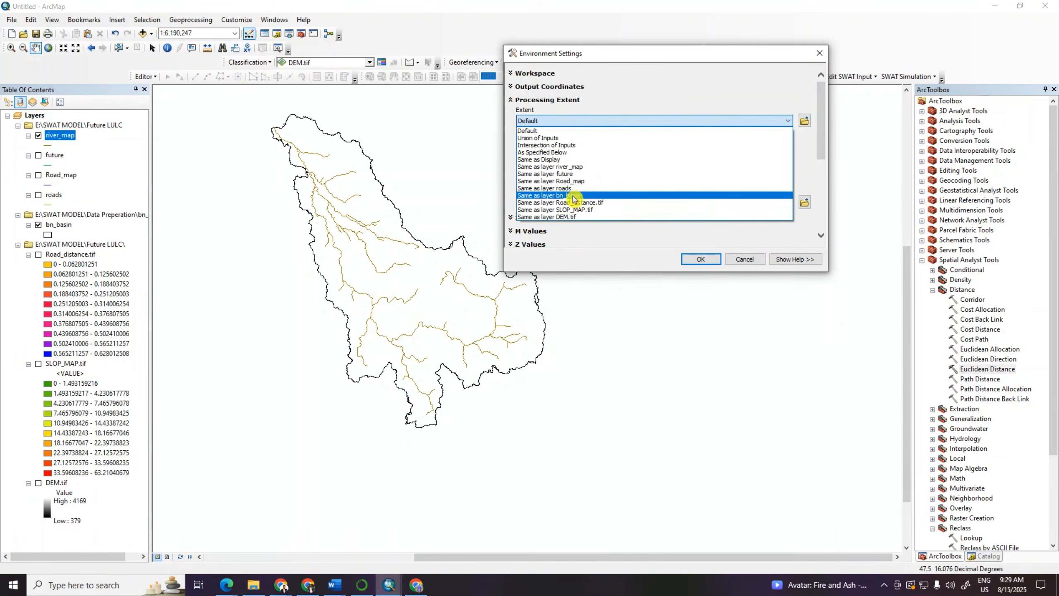
pyautogui.click(578, 195)
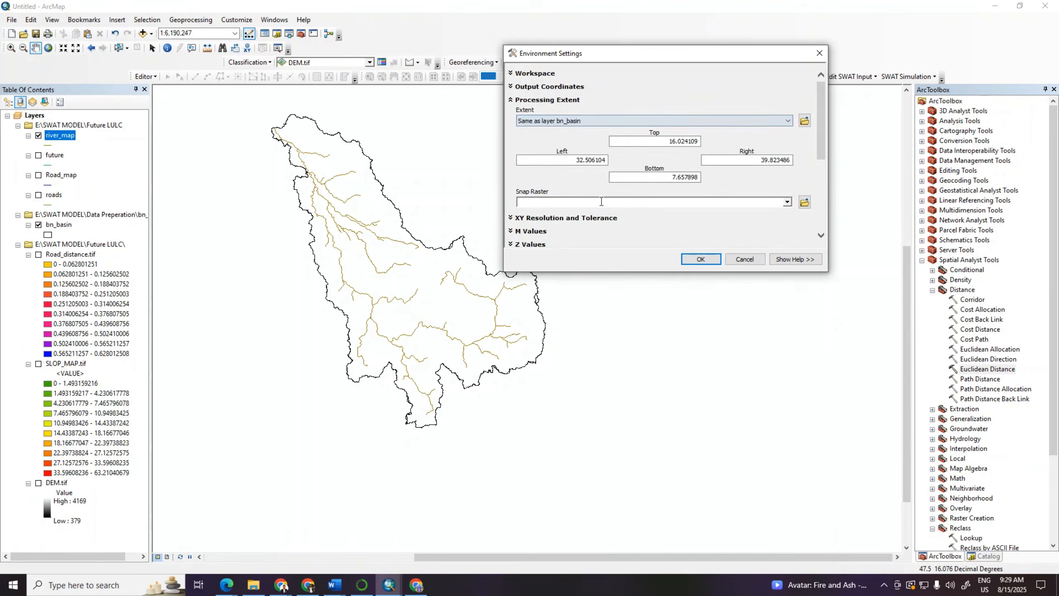
# Set the raster analysis mask to bn_basin and run the Euclidean Distance tool on river_map.
pyautogui.scroll(-5, 748, 236)
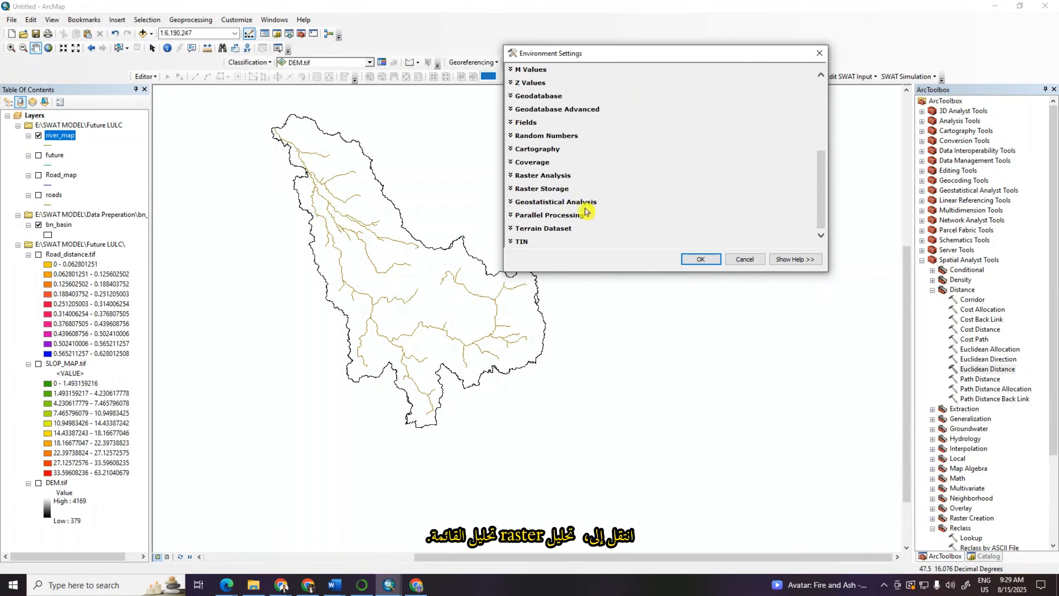
pyautogui.click(528, 176)
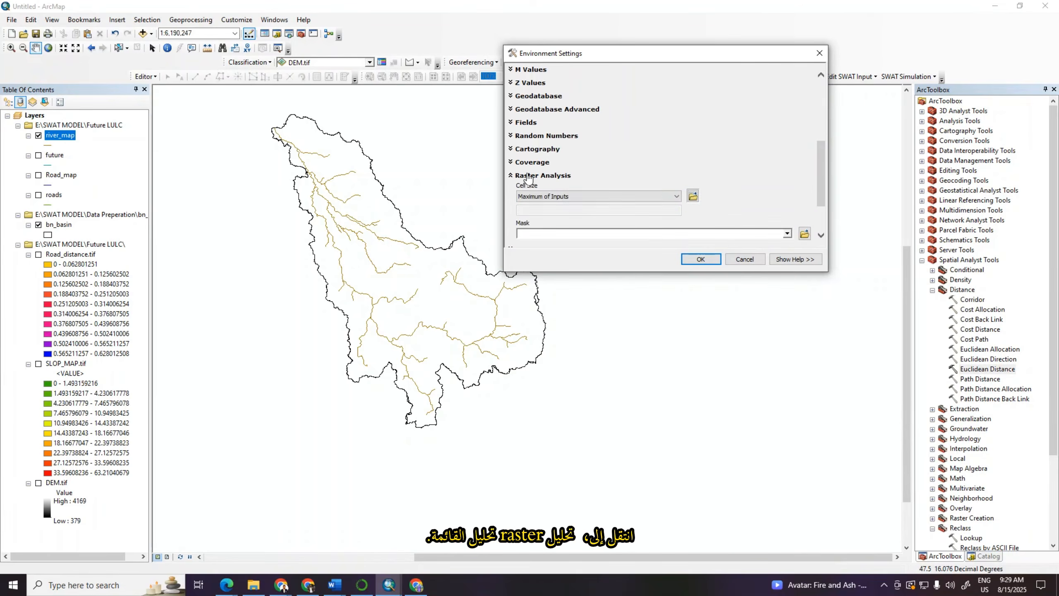
pyautogui.scroll(-3, 737, 203)
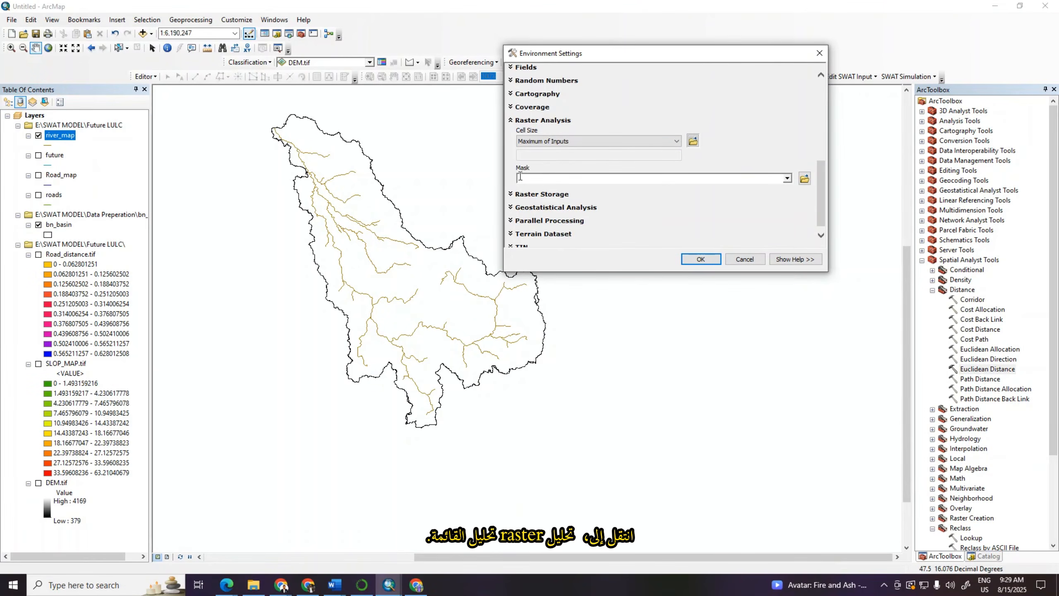
pyautogui.click(788, 179)
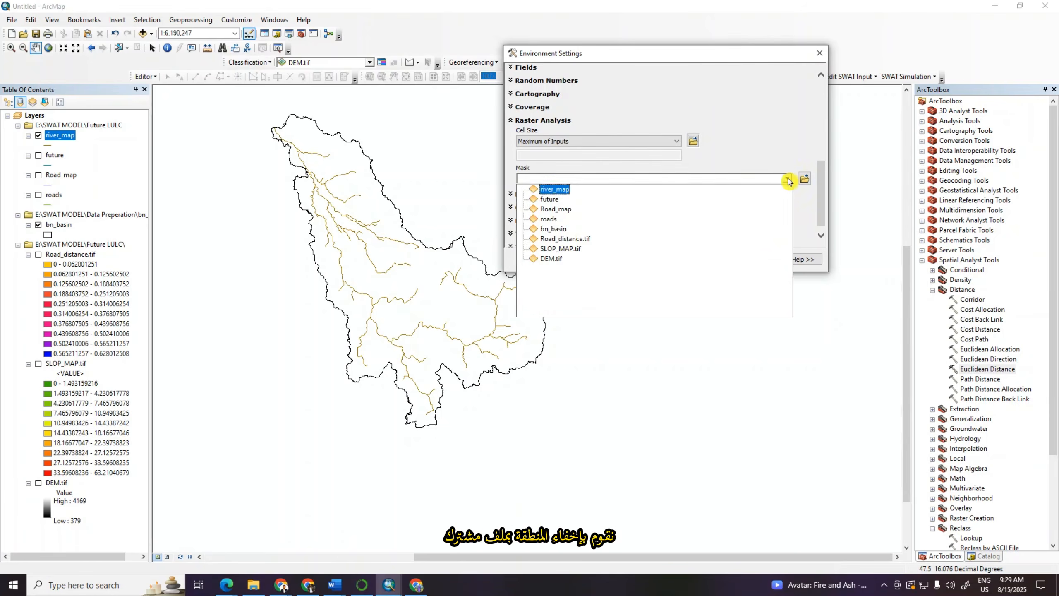
pyautogui.click(555, 229)
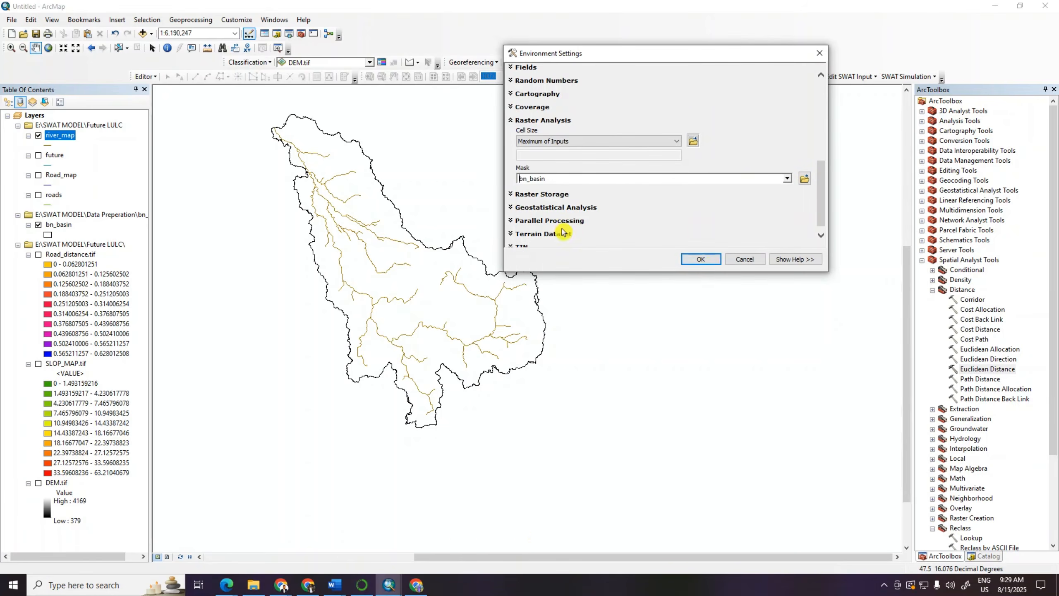
pyautogui.click(704, 260)
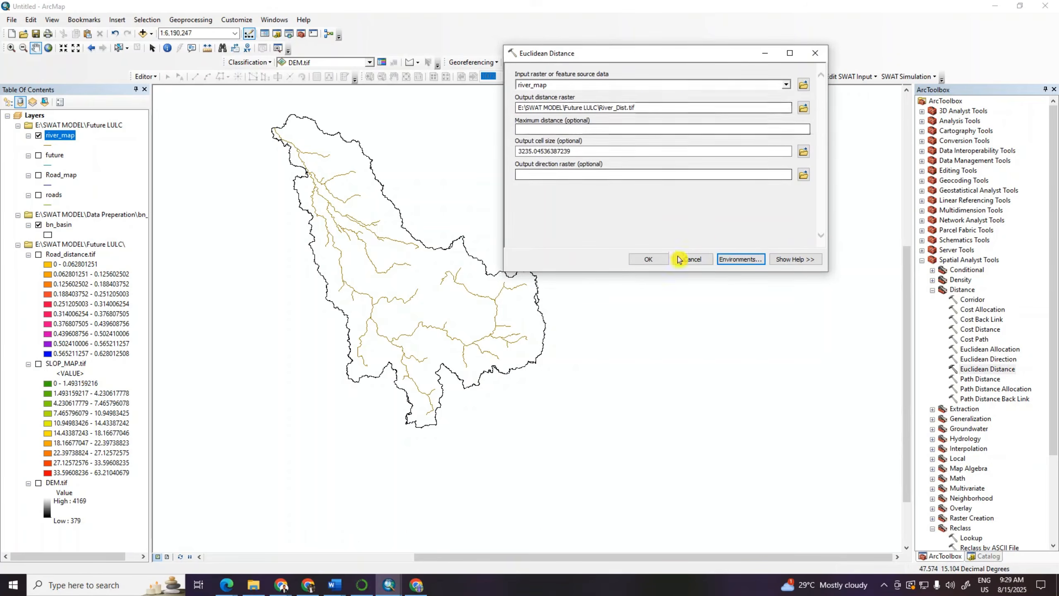
pyautogui.click(649, 259)
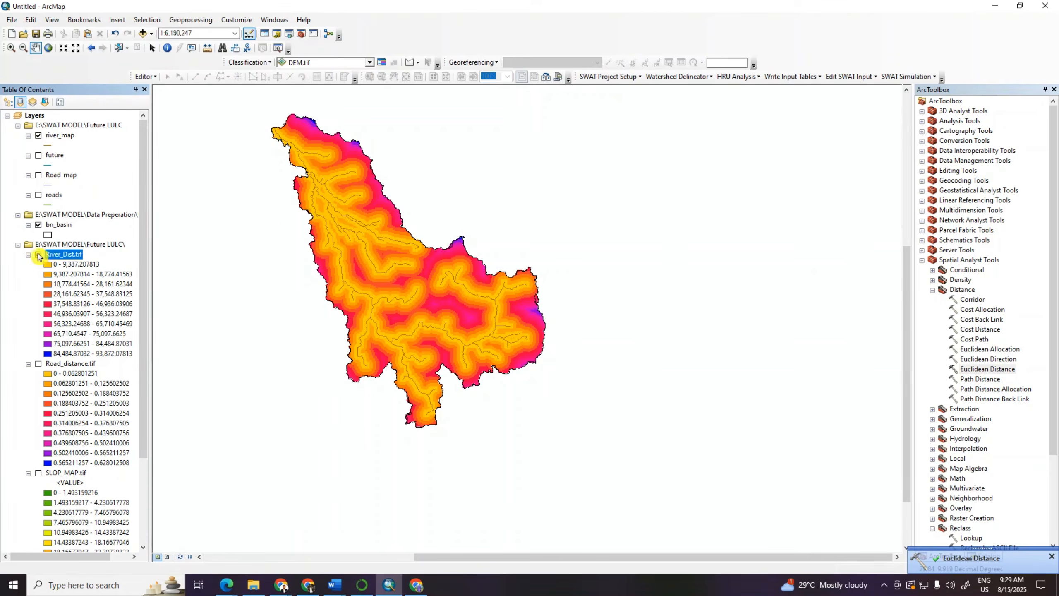
pyautogui.click(38, 225)
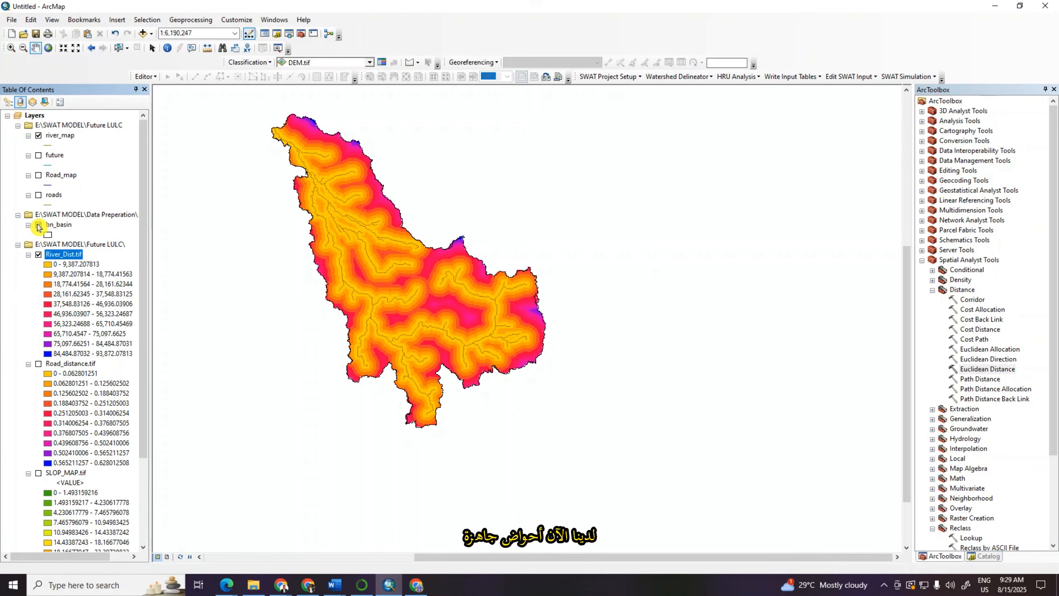
pyautogui.click(39, 225)
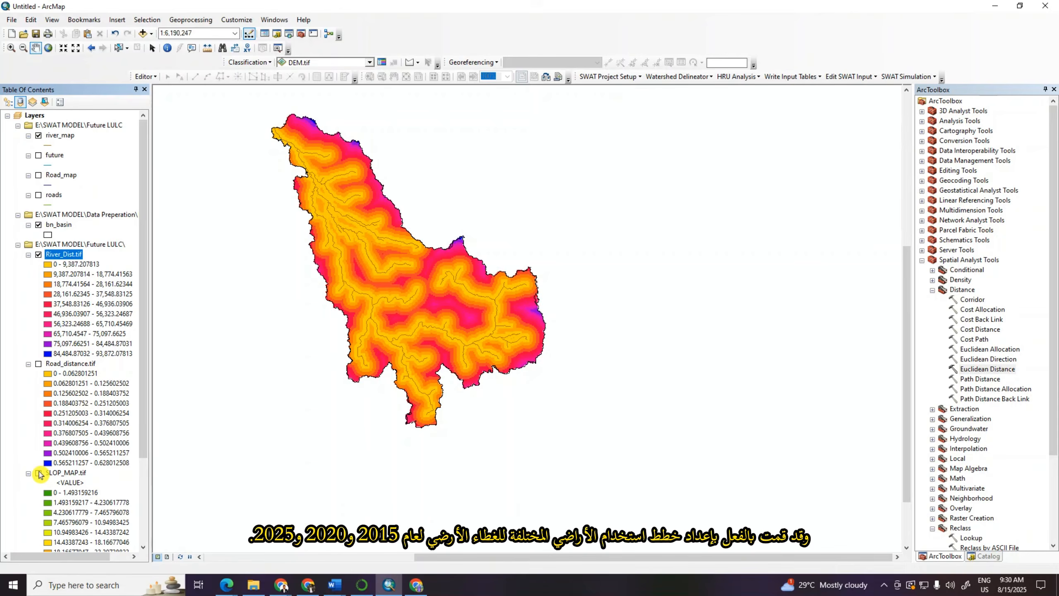
# Add LULC_2015.tif, LULC_2020.tif and LULC_2025.tif from the Future LULC folder to the map.
pyautogui.click(143, 33)
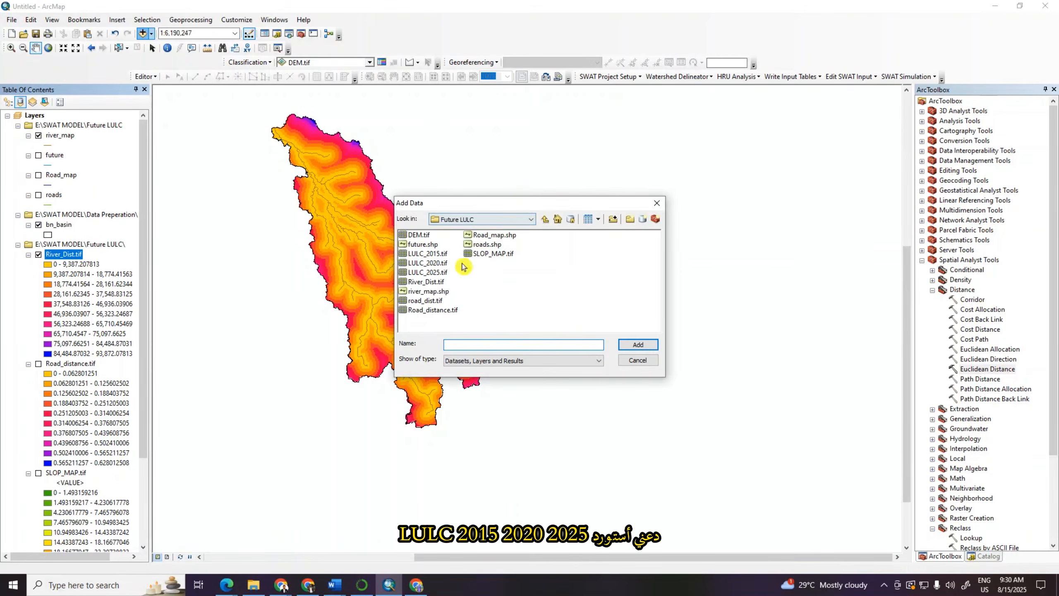
pyautogui.click(430, 253)
pyautogui.keyDown('ctrl'); pyautogui.click(433, 263); pyautogui.keyUp('ctrl')
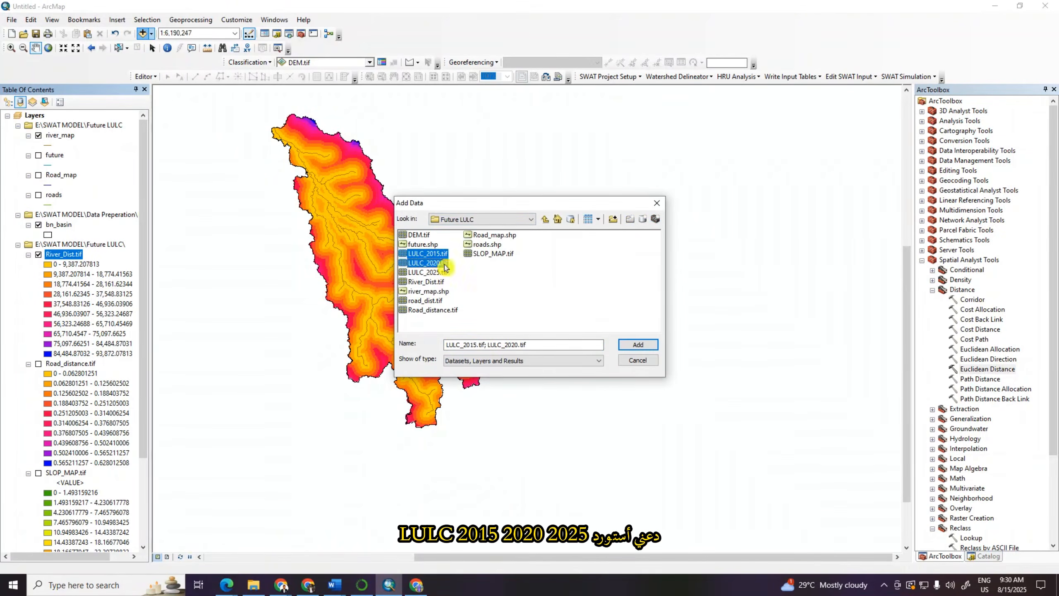
pyautogui.keyDown('ctrl'); pyautogui.click(434, 272); pyautogui.keyUp('ctrl')
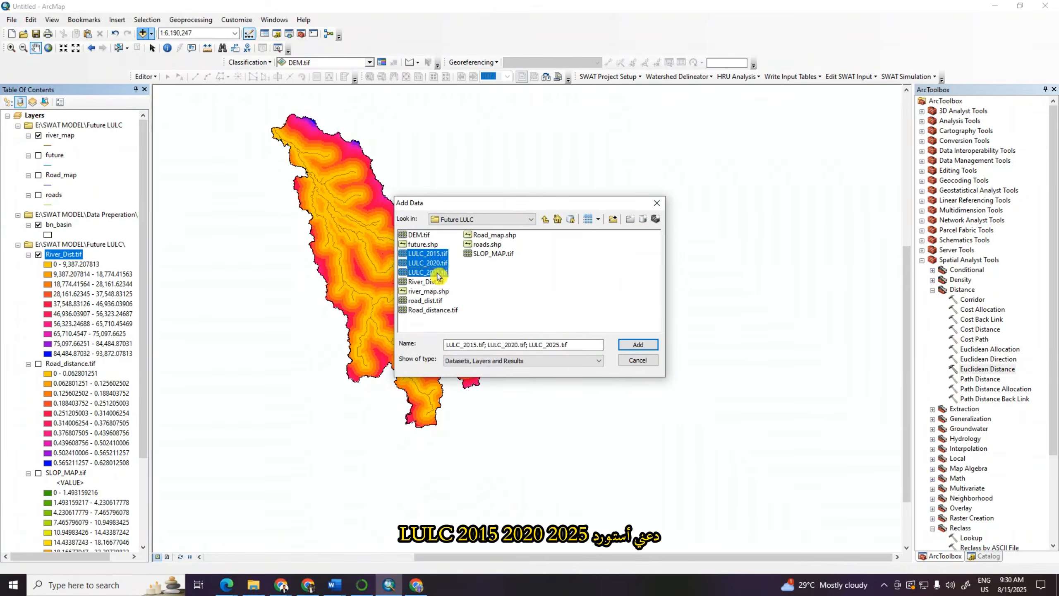
pyautogui.click(637, 341)
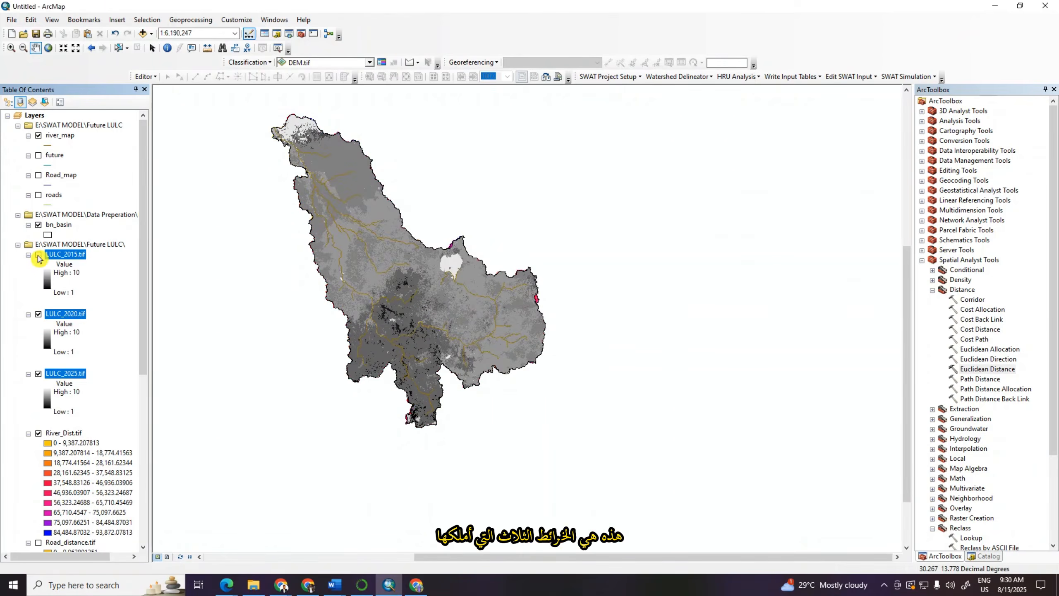
# Hide the LULC_2015.tif and LULC_2020.tif layers and clear the layer selection.
pyautogui.click(38, 255)
pyautogui.click(38, 314)
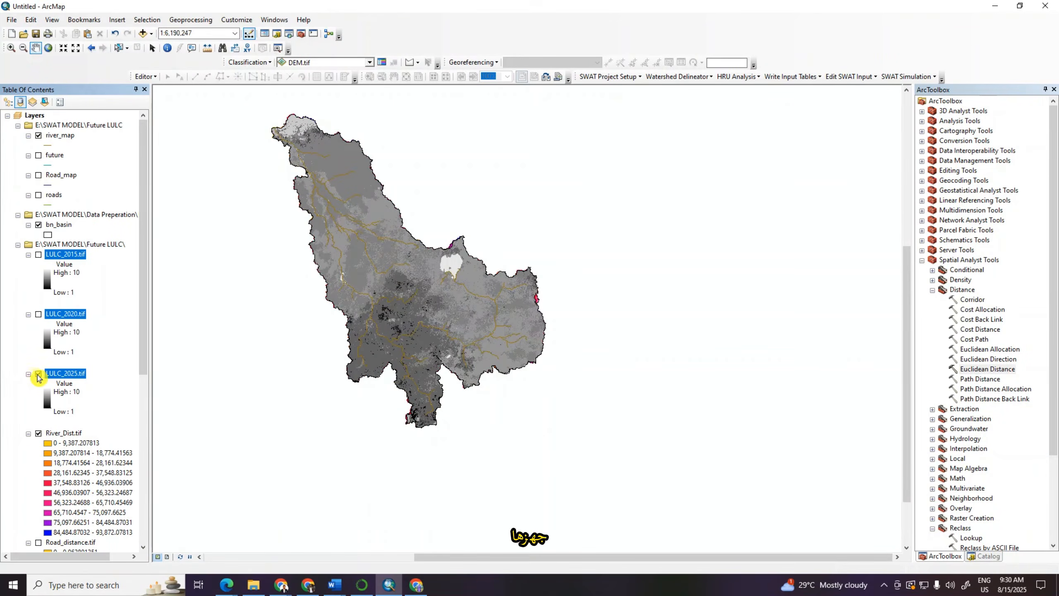
pyautogui.click(14, 316)
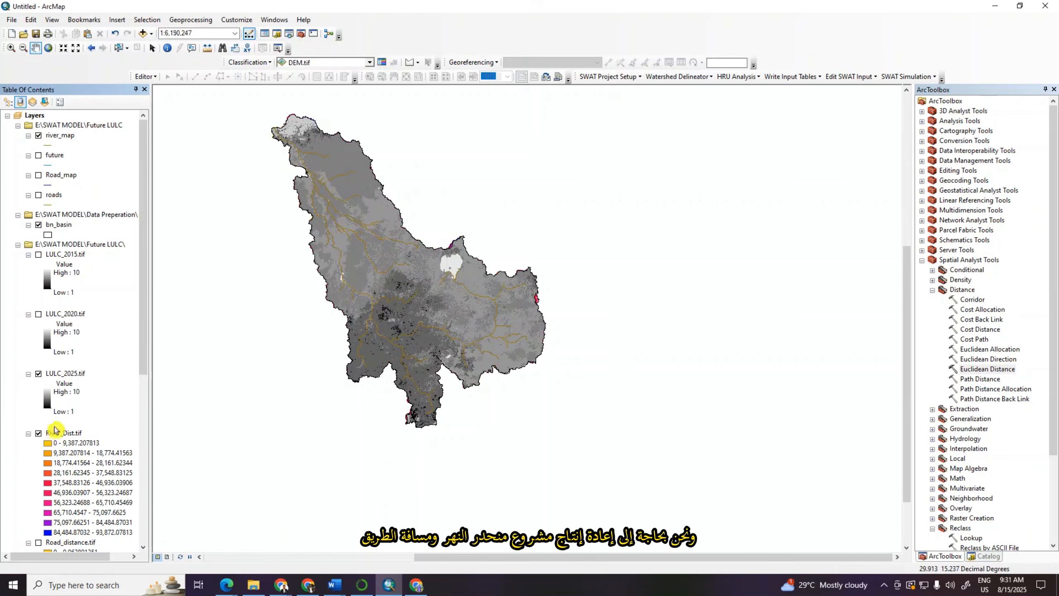
# Check the spatial reference of SLOP_MAP.tif in its layer source properties, then close them.
pyautogui.scroll(-3, 56, 432)
pyautogui.scroll(-2, 58, 451)
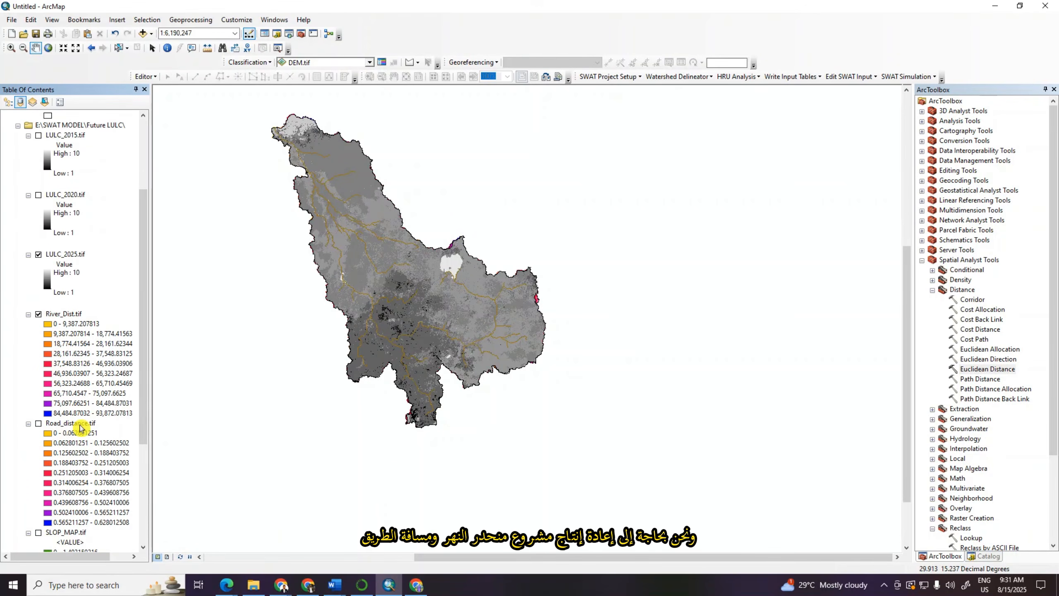
pyautogui.scroll(-3, 79, 430)
pyautogui.click(60, 444)
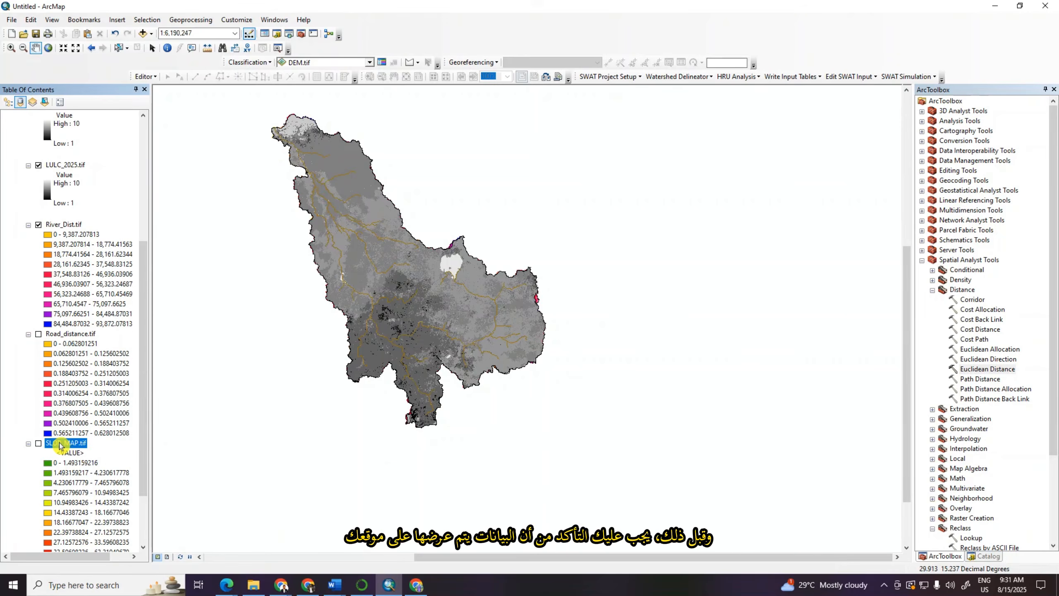
pyautogui.rightClick(60, 444)
pyautogui.click(77, 443)
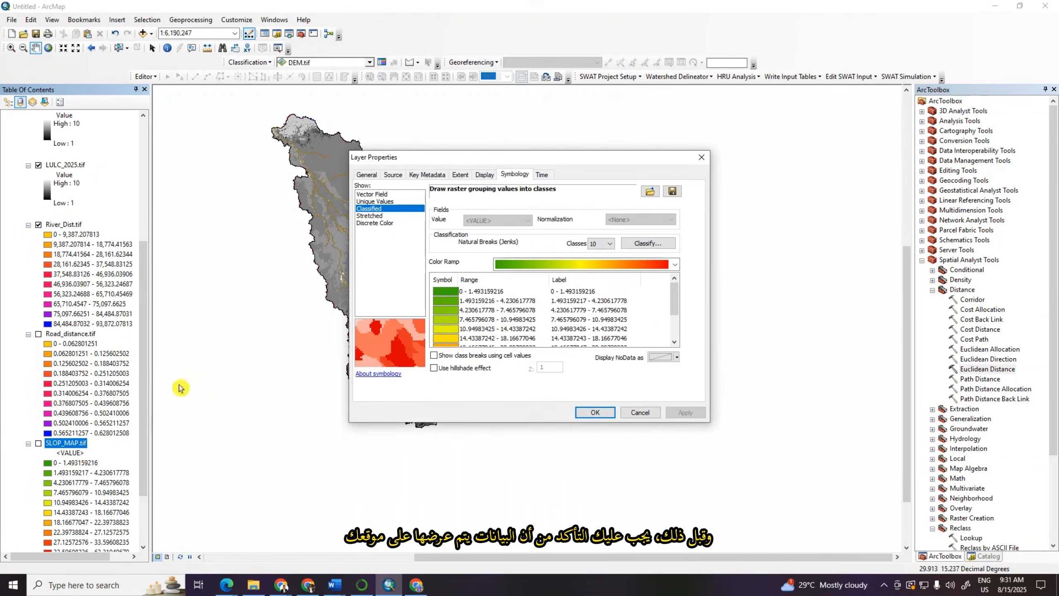
pyautogui.click(393, 175)
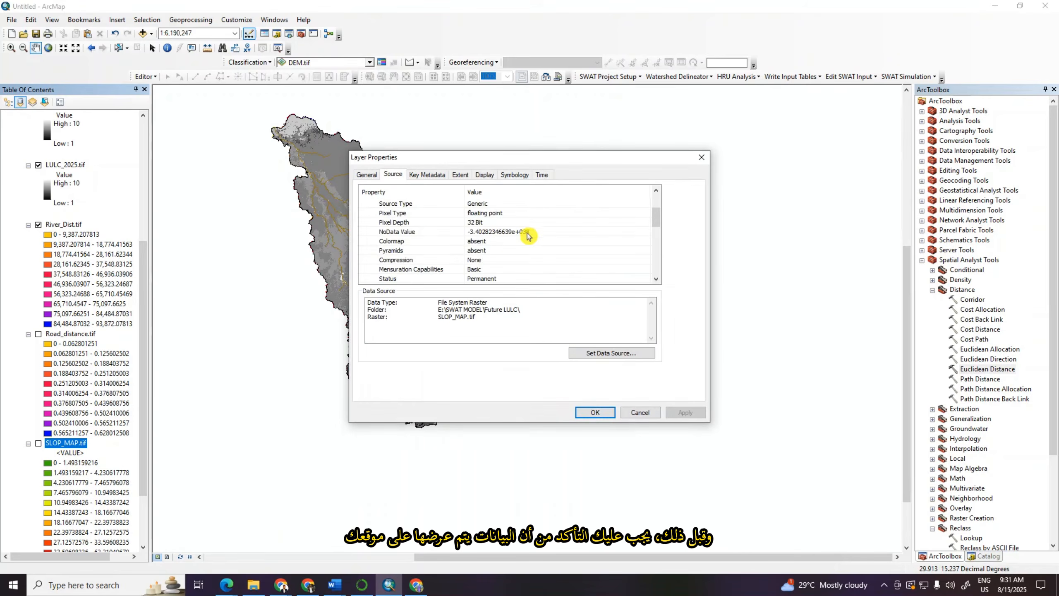
pyautogui.scroll(-4, 527, 236)
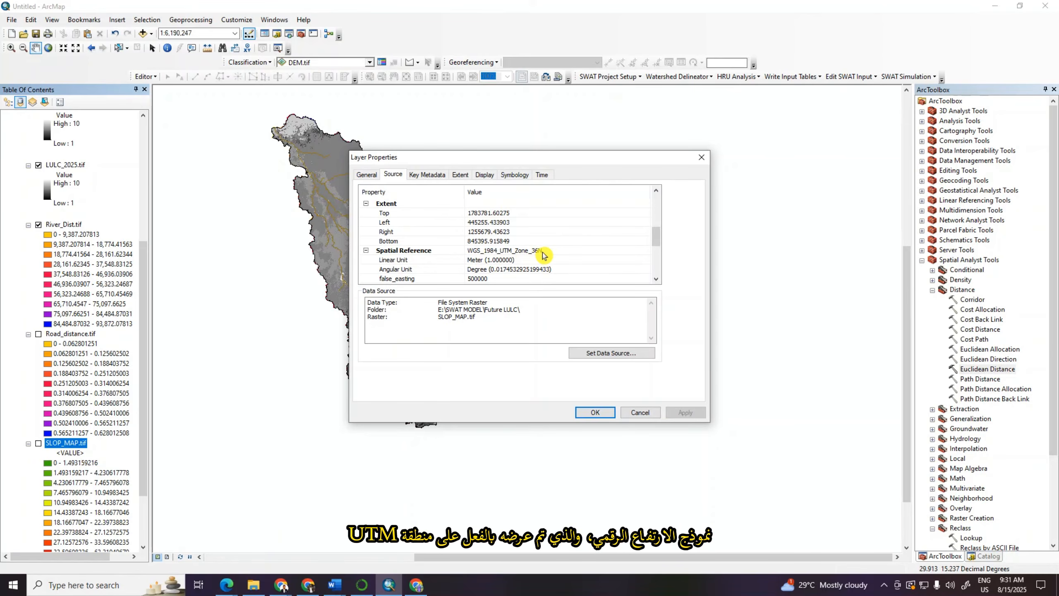
pyautogui.click(701, 157)
# Check the spatial reference of Road_distance.tif in its layer source properties, then close them.
pyautogui.rightClick(56, 336)
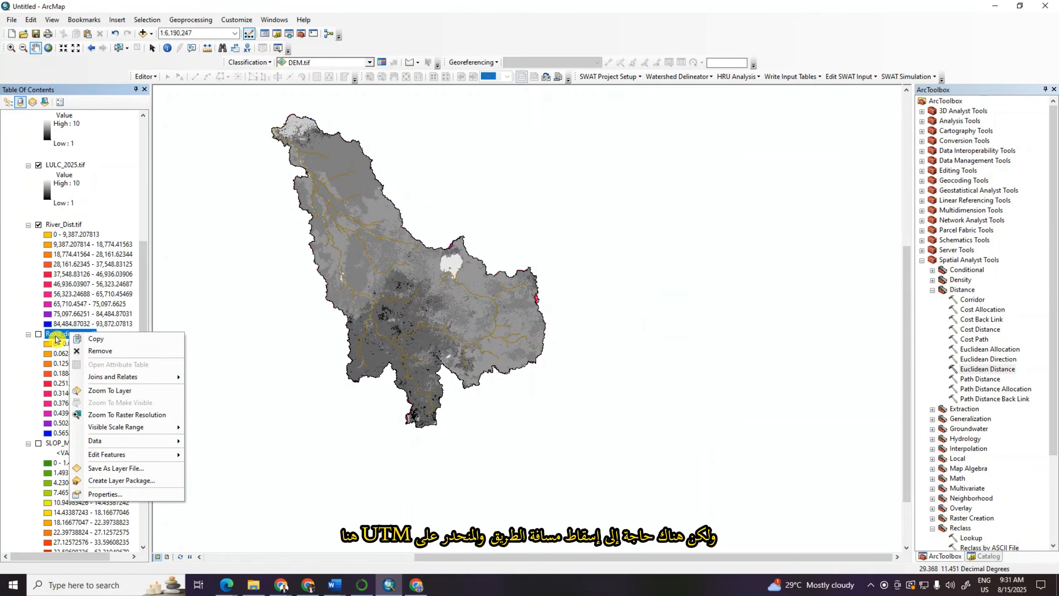
pyautogui.click(106, 494)
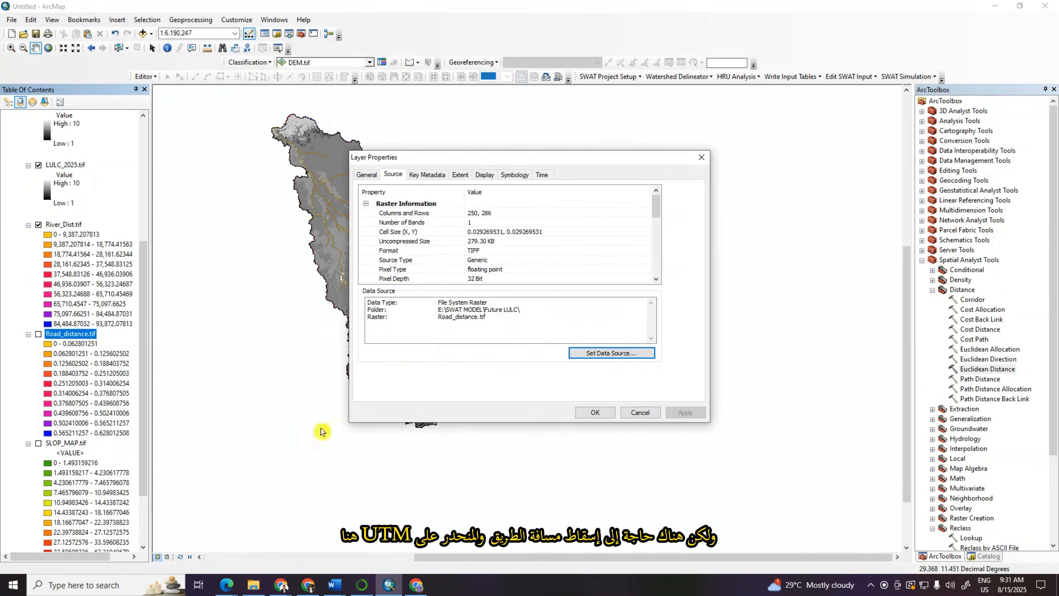
pyautogui.scroll(-8, 521, 246)
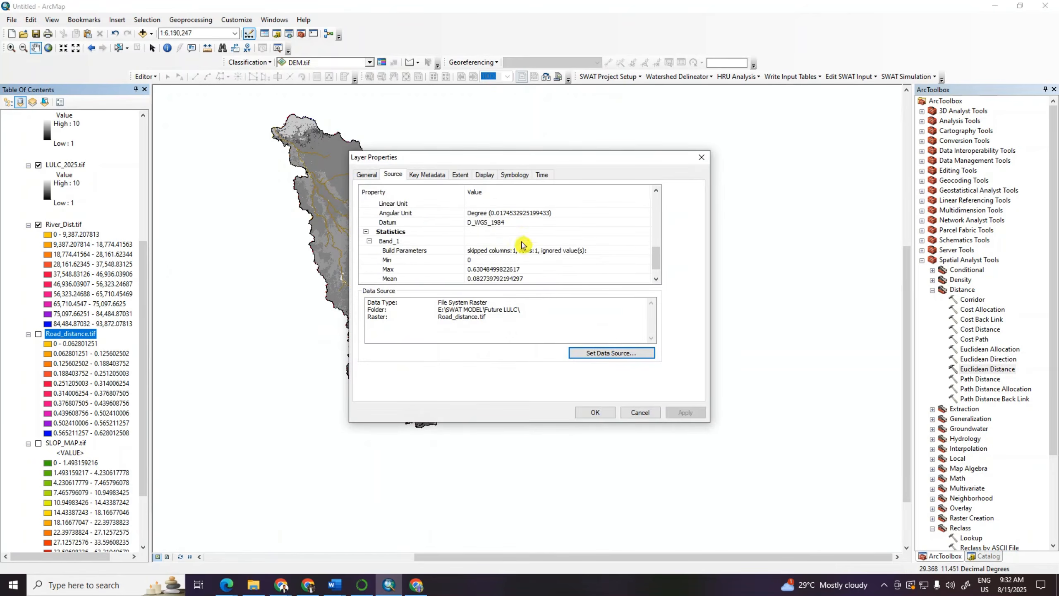
pyautogui.scroll(1, 502, 223)
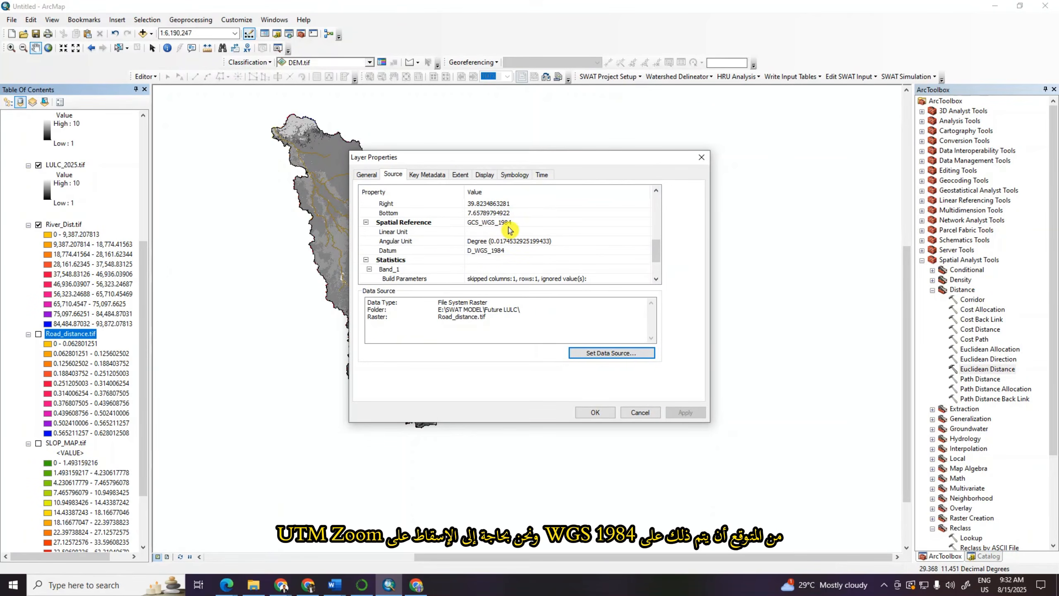
pyautogui.click(703, 165)
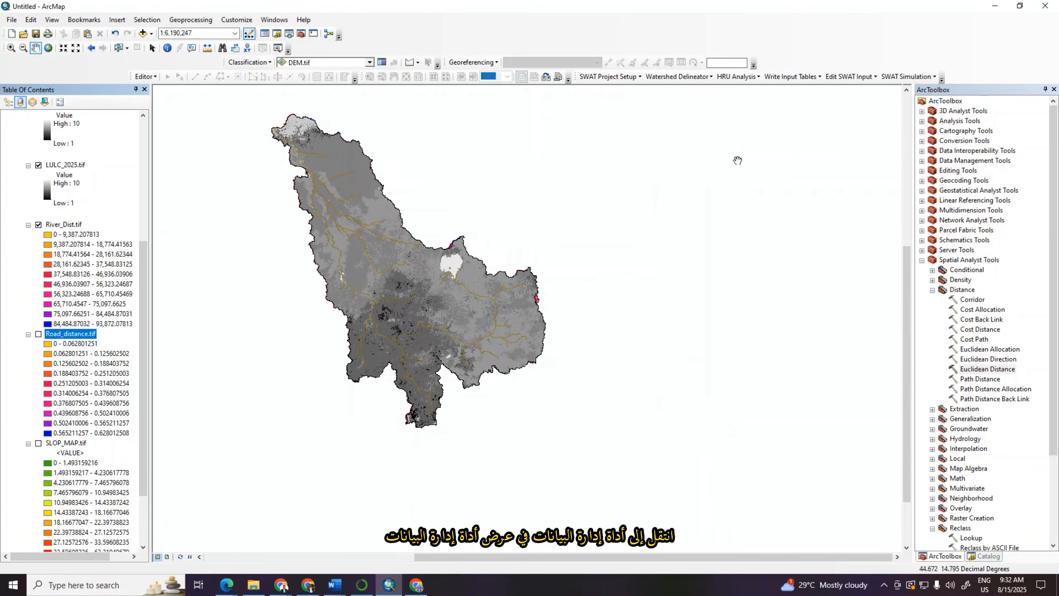
# Start the Project tool for vector data and choose Road_map as the input dataset.
pyautogui.click(922, 161)
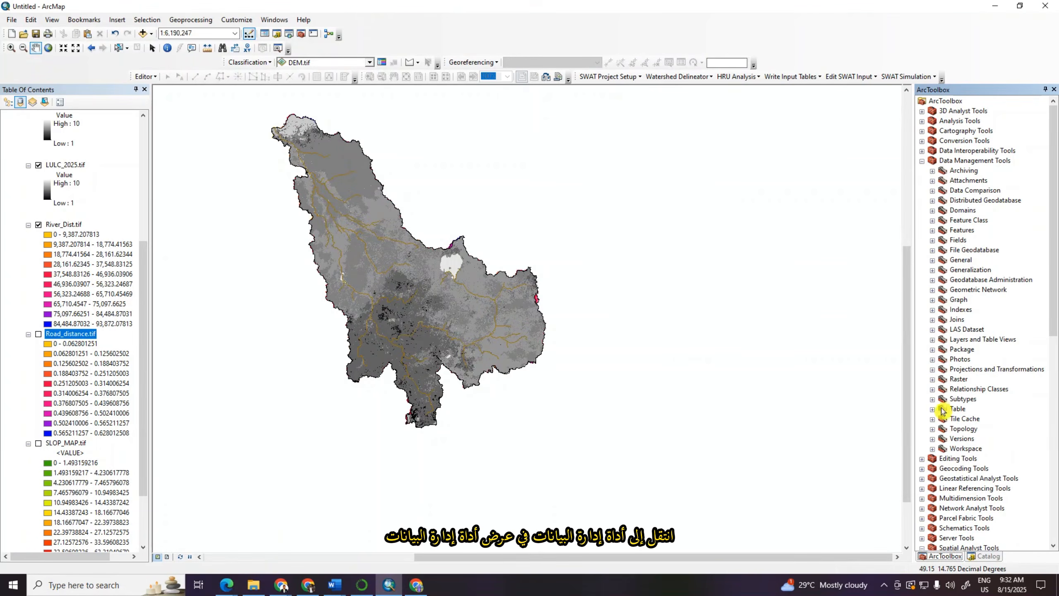
pyautogui.click(932, 370)
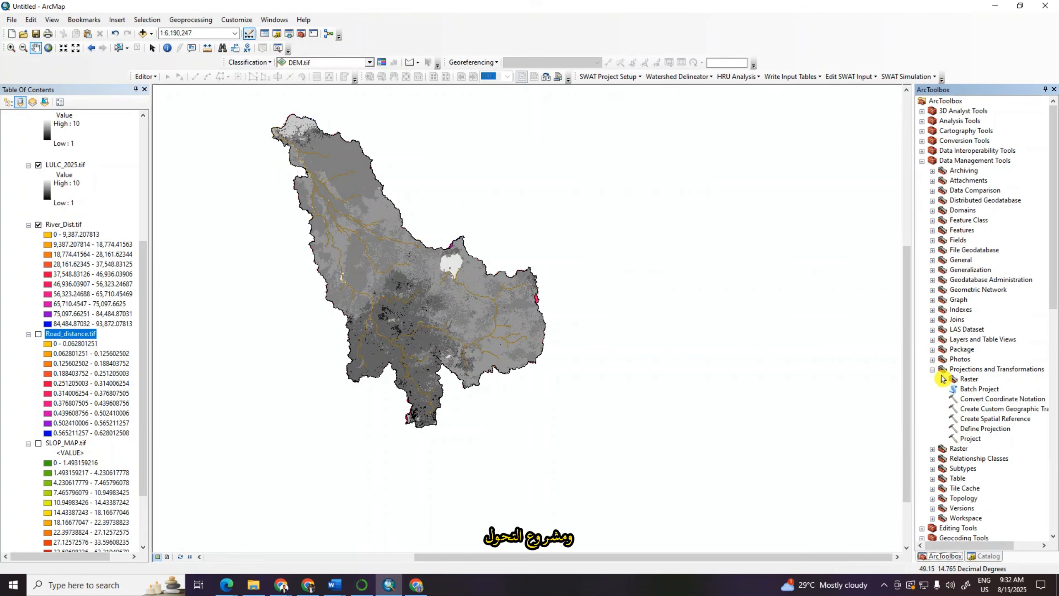
pyautogui.click(970, 439)
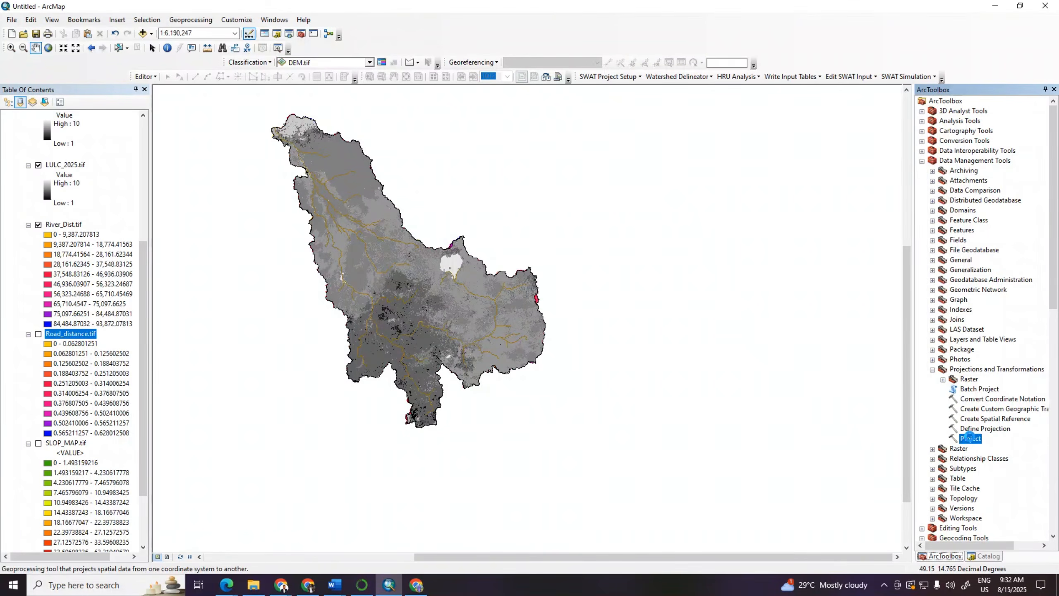
pyautogui.doubleClick(970, 439)
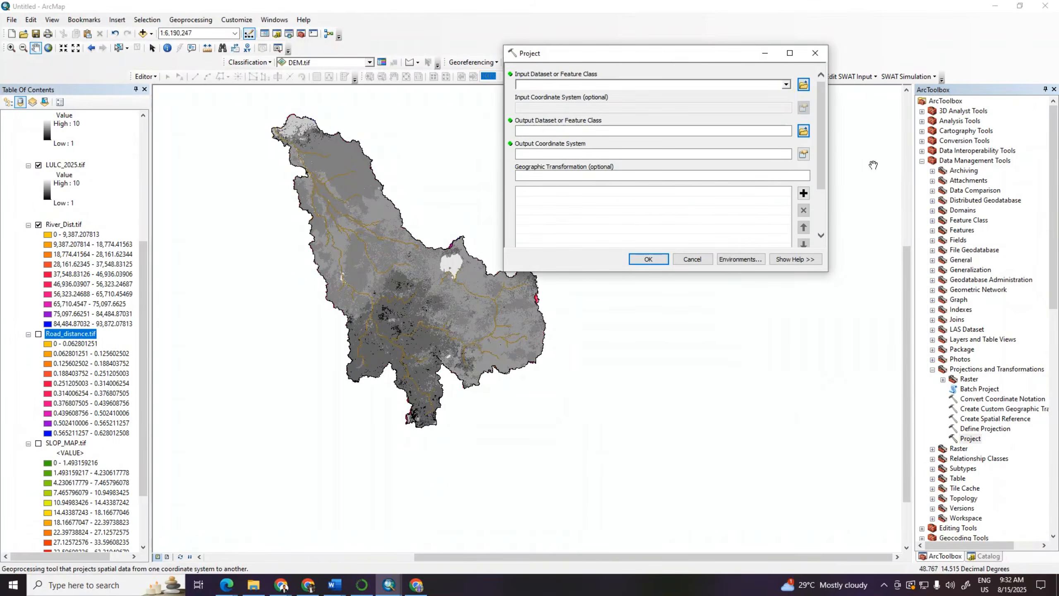
pyautogui.click(787, 86)
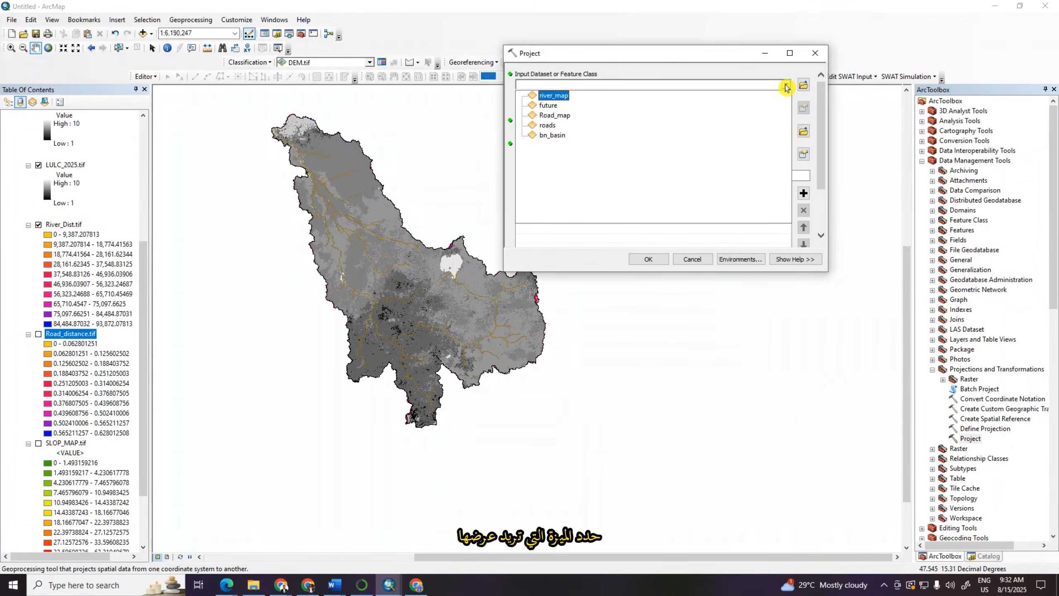
pyautogui.click(557, 115)
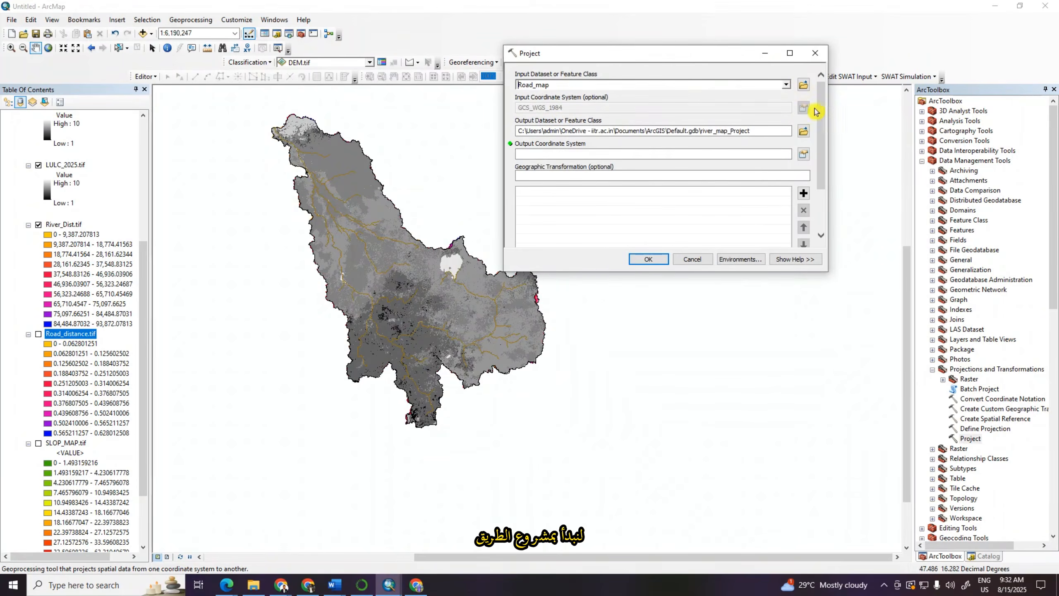
# Set the projection output to a dataset named Road.tif in the Future LULC folder.
pyautogui.click(804, 131)
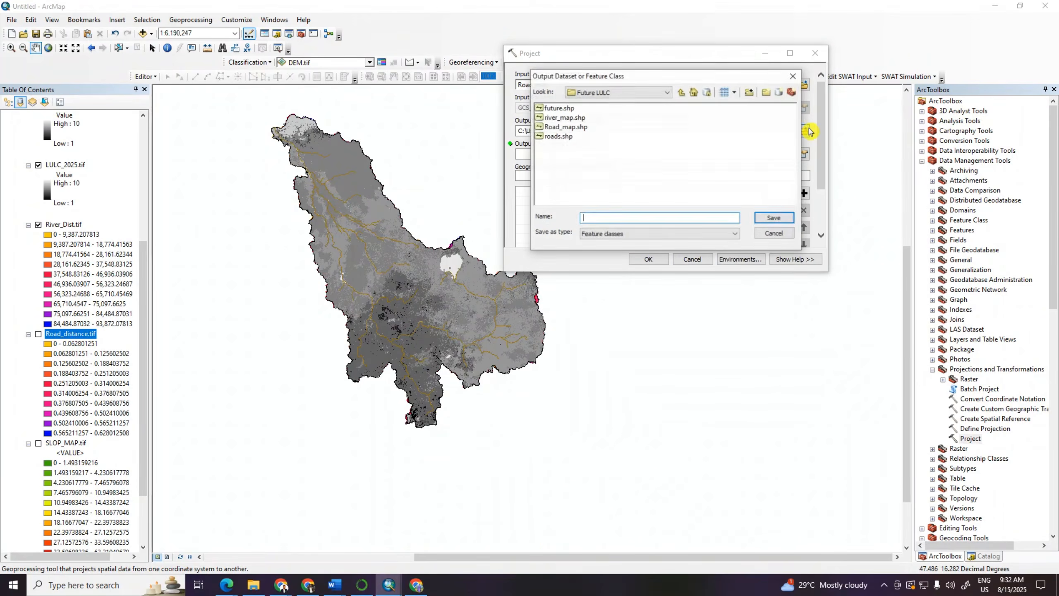
pyautogui.click(593, 219)
pyautogui.write('Road.tif')
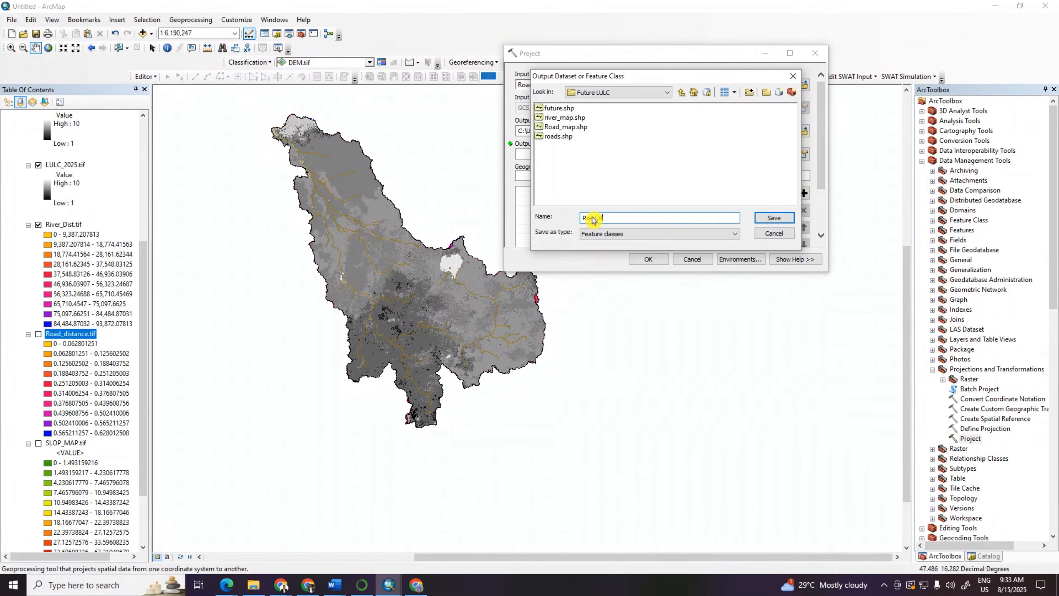
pyautogui.click(782, 218)
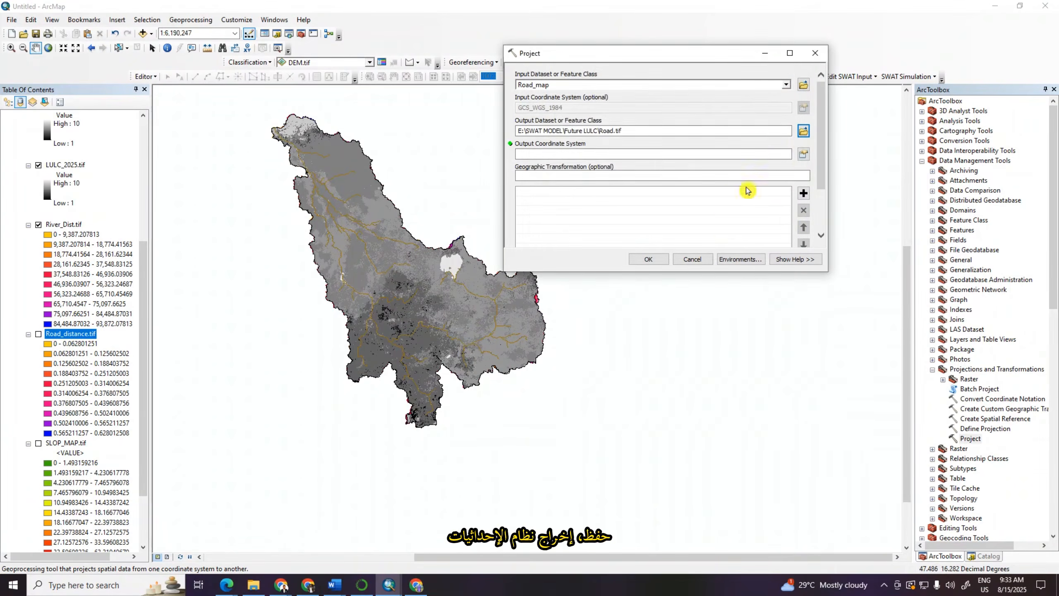
# Set the output coordinate system to WGS 1984 UTM Zone 36N and run the projection.
pyautogui.click(804, 156)
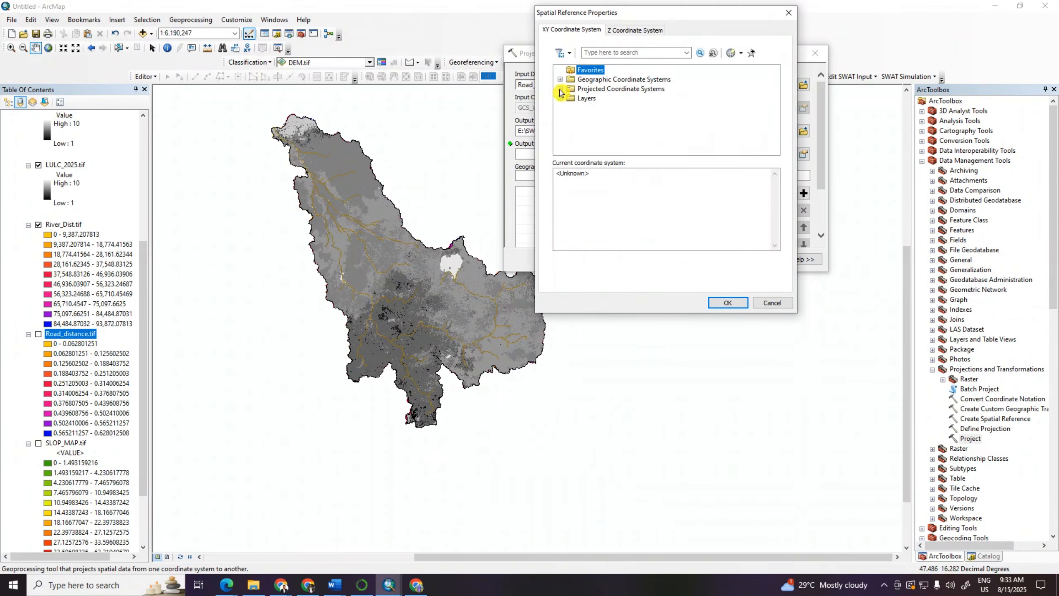
pyautogui.click(561, 89)
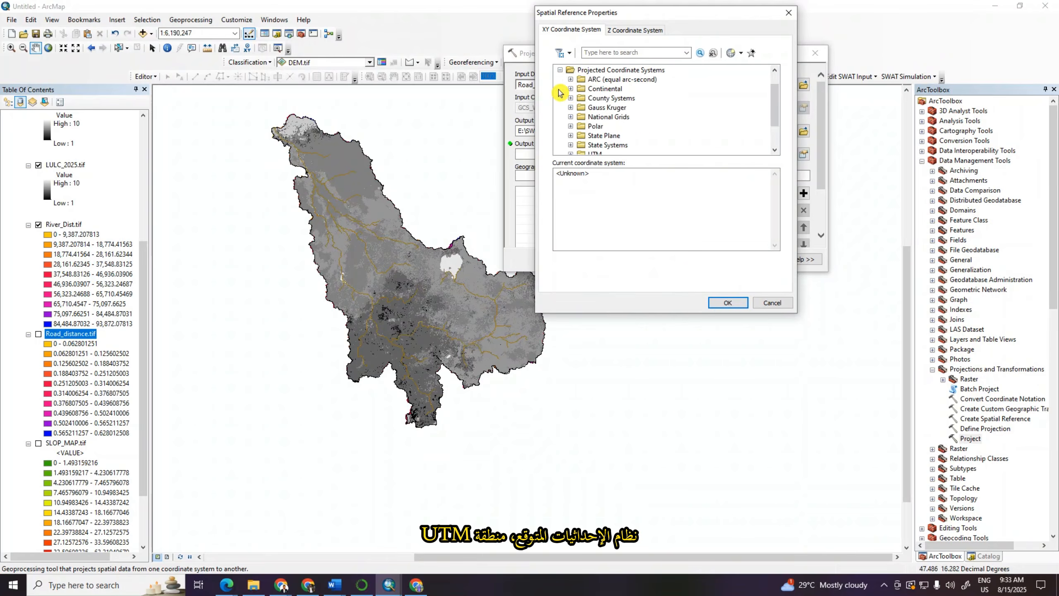
pyautogui.click(570, 117)
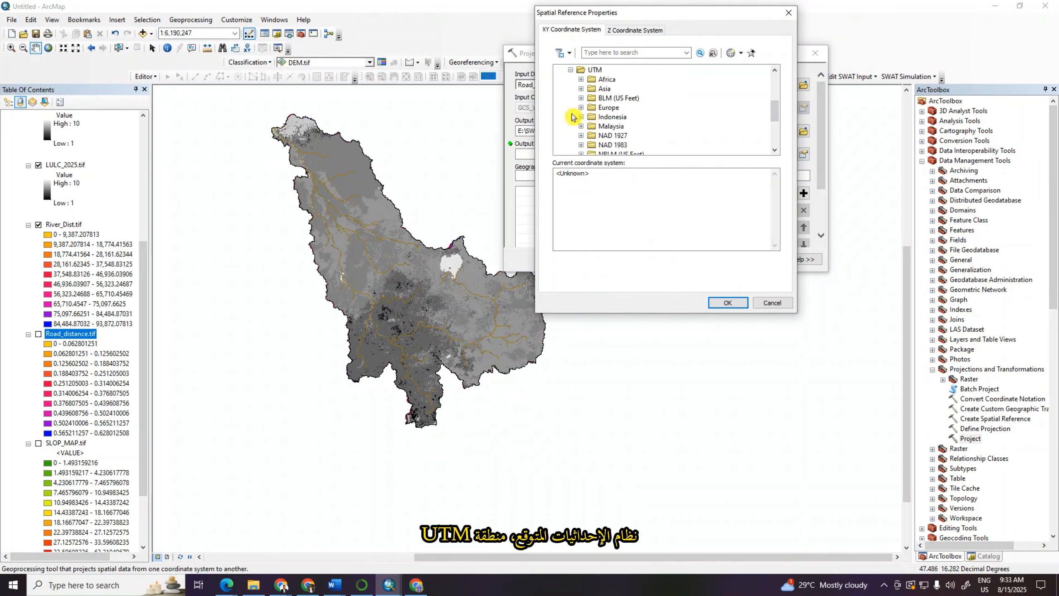
pyautogui.scroll(-3, 572, 116)
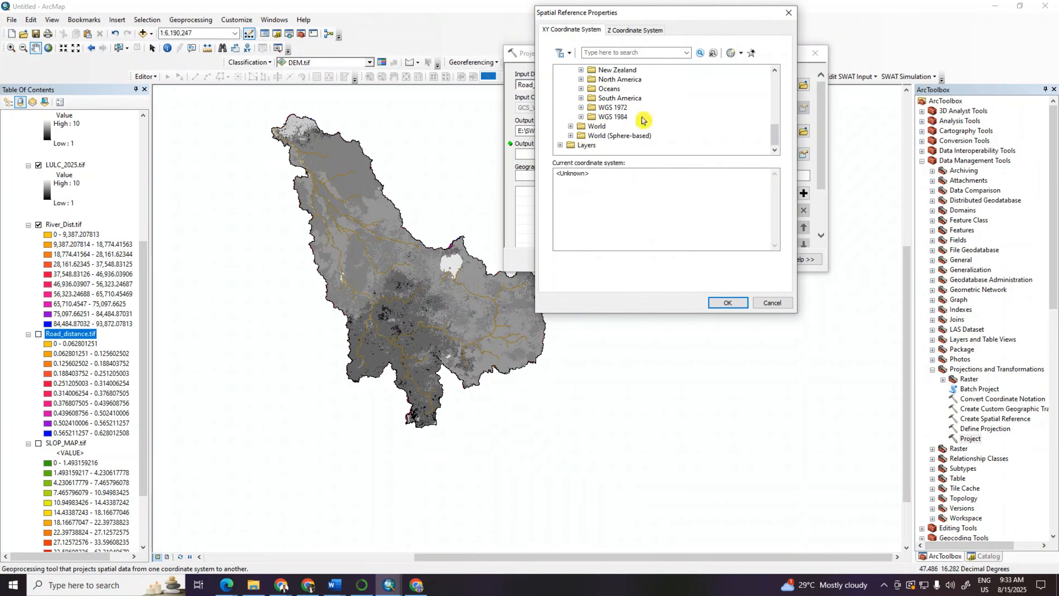
pyautogui.click(581, 117)
pyautogui.click(592, 126)
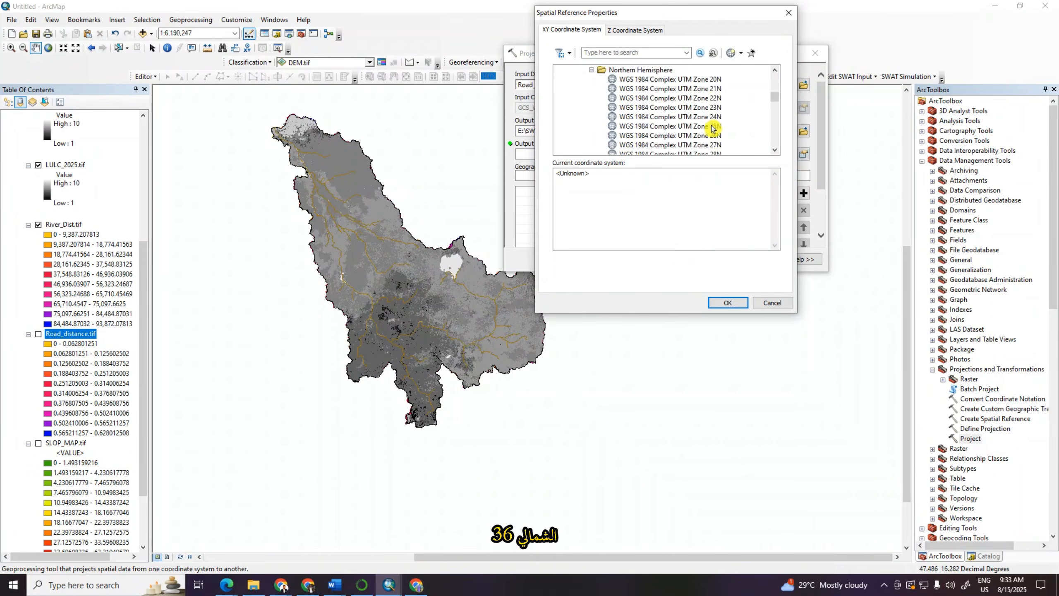
pyautogui.scroll(-4, 713, 129)
pyautogui.scroll(-3, 713, 128)
pyautogui.scroll(-2, 712, 129)
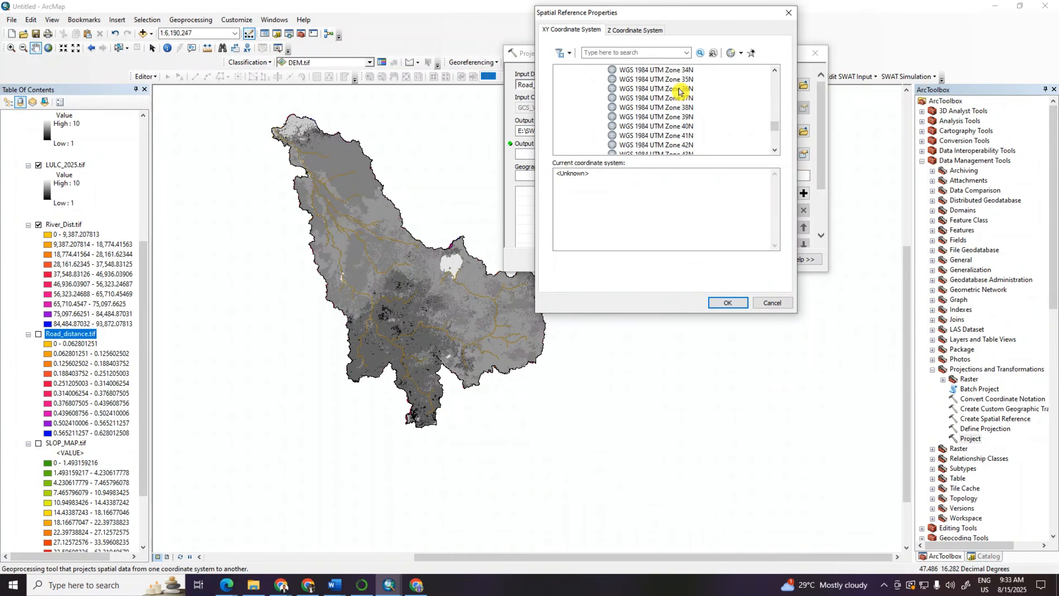
pyautogui.click(680, 88)
pyautogui.click(728, 302)
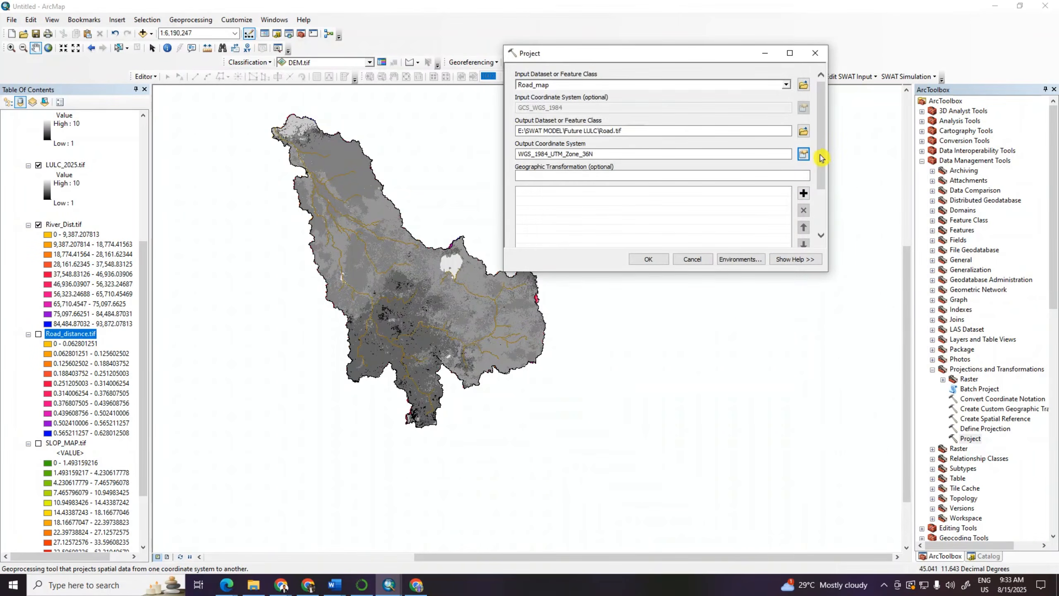
pyautogui.scroll(-2, 824, 172)
pyautogui.scroll(-1, 825, 171)
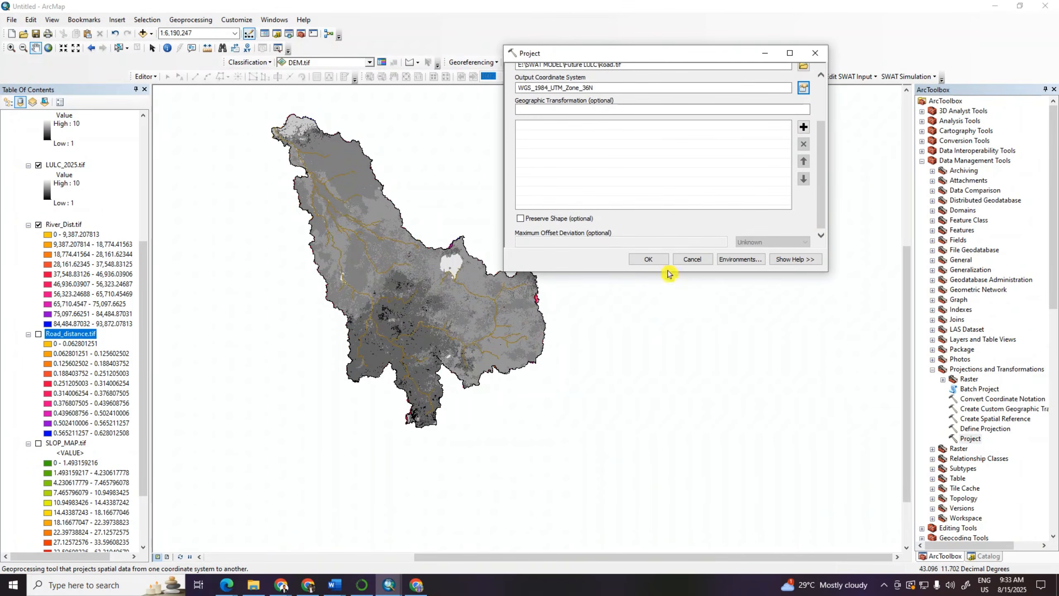
pyautogui.click(649, 260)
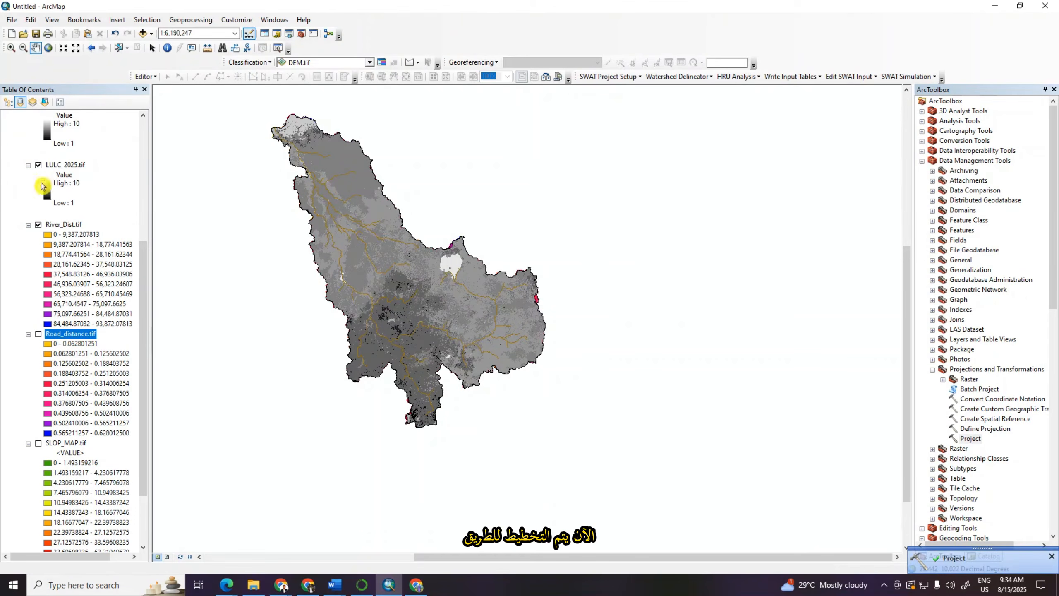
# Check the spatial reference of River_Dist.tif in its layer source properties, then close them.
pyautogui.rightClick(60, 226)
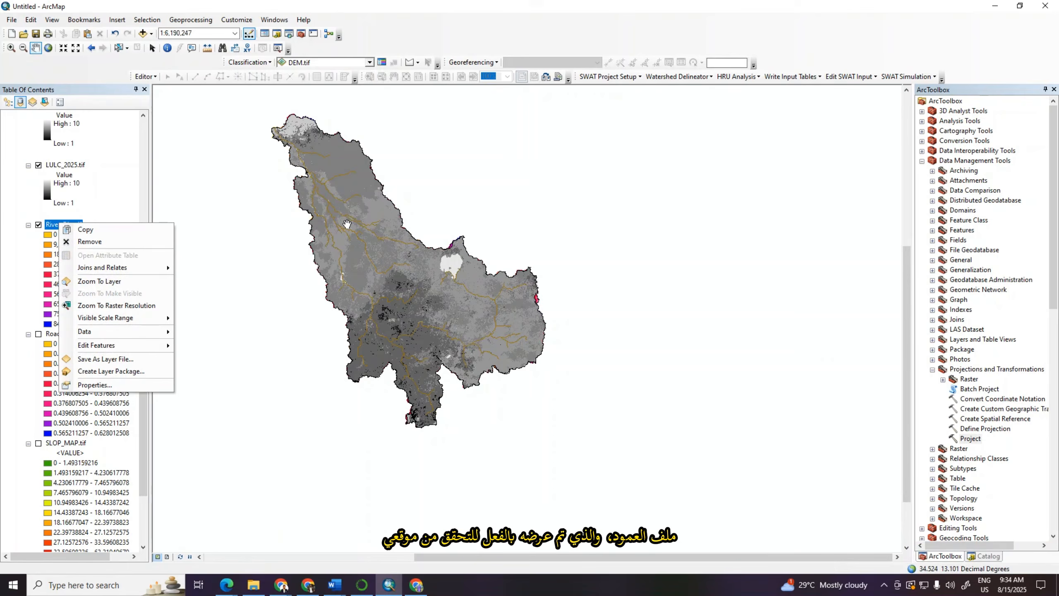
pyautogui.click(105, 385)
pyautogui.scroll(-5, 579, 228)
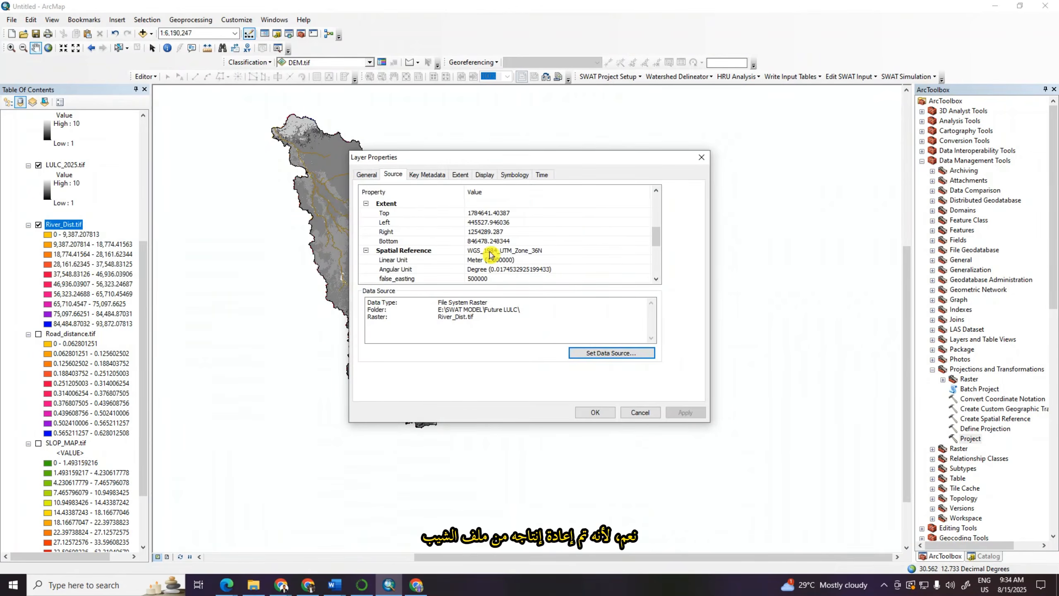
pyautogui.click(702, 158)
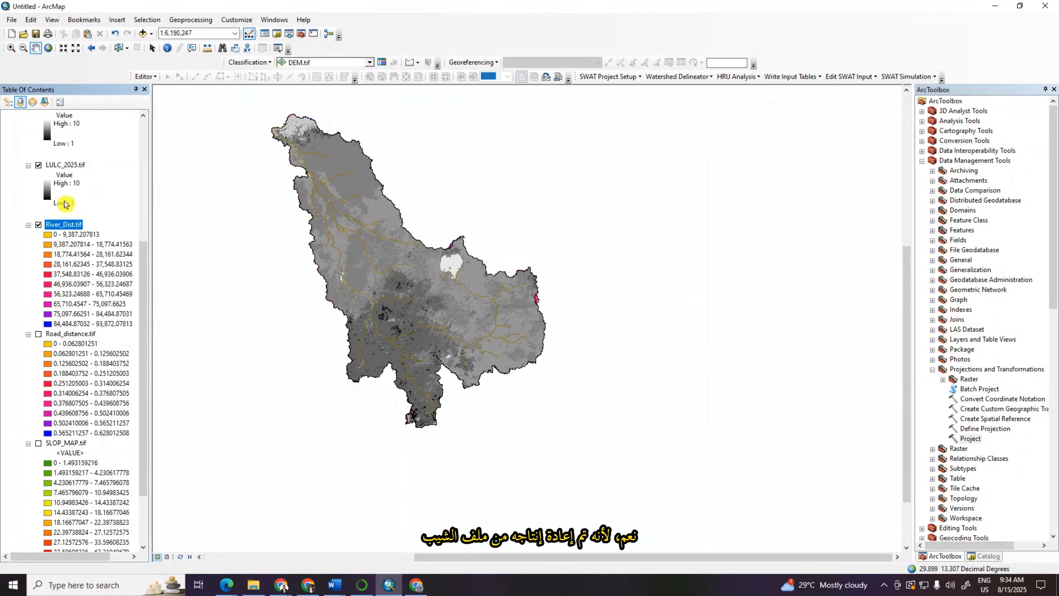
# Check the projected coordinate system of the future layer in its source properties, then close them.
pyautogui.scroll(7, 105, 217)
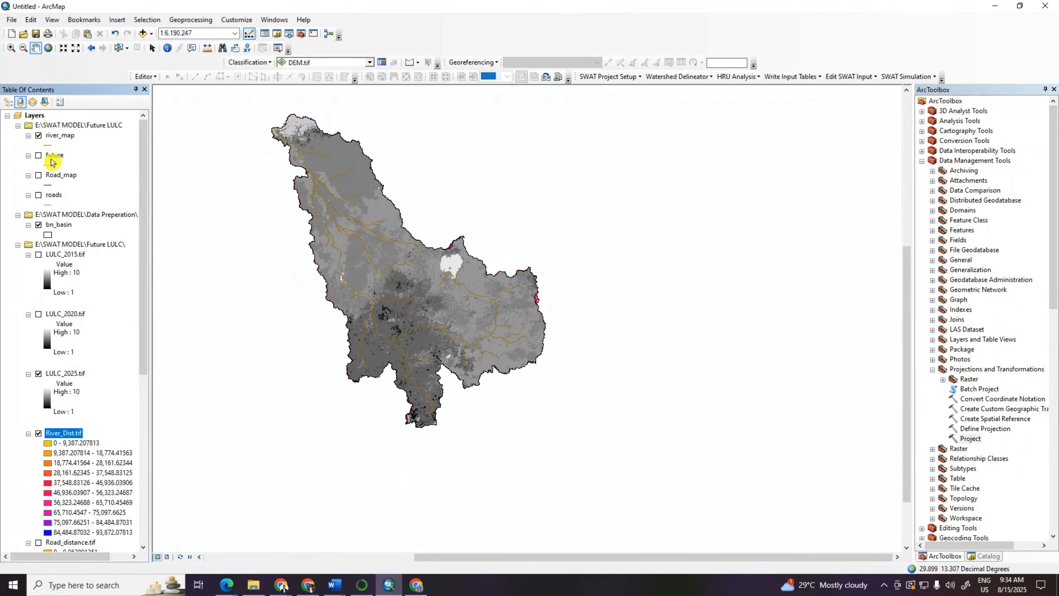
pyautogui.rightClick(55, 158)
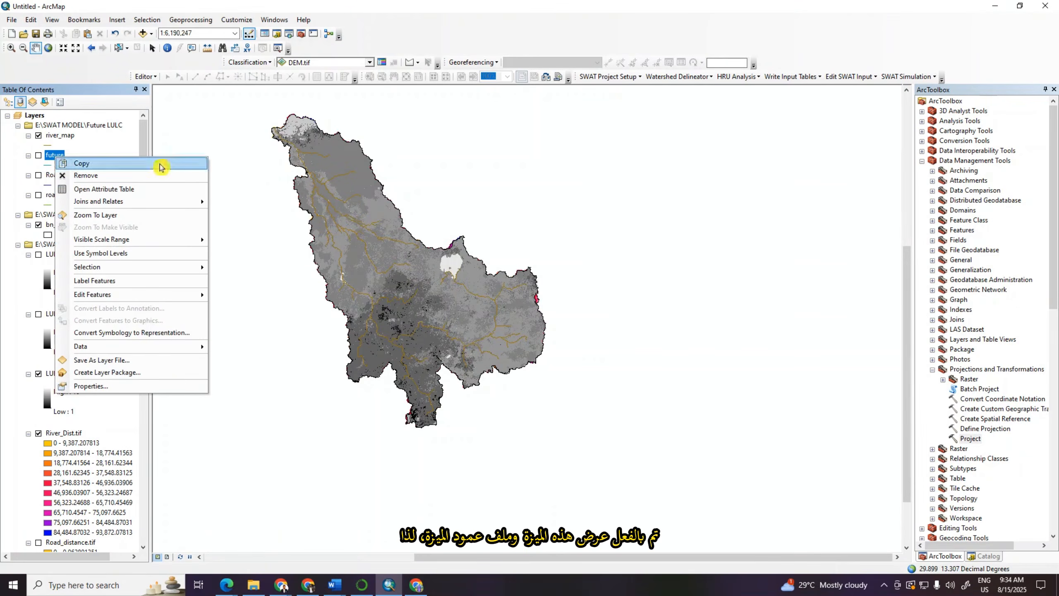
pyautogui.click(117, 386)
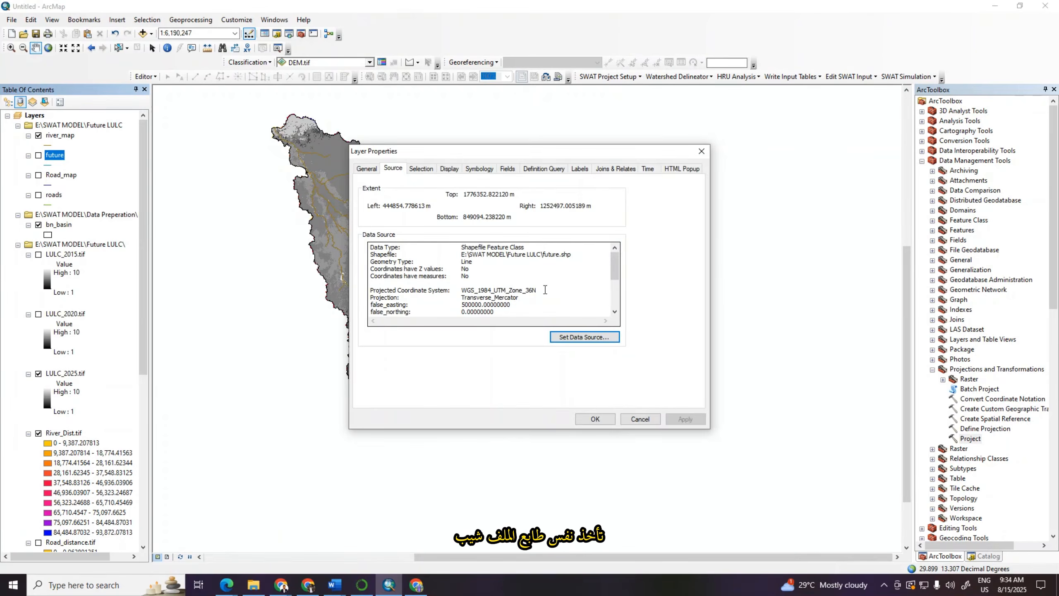
pyautogui.moveTo(546, 290); pyautogui.dragTo(464, 291)
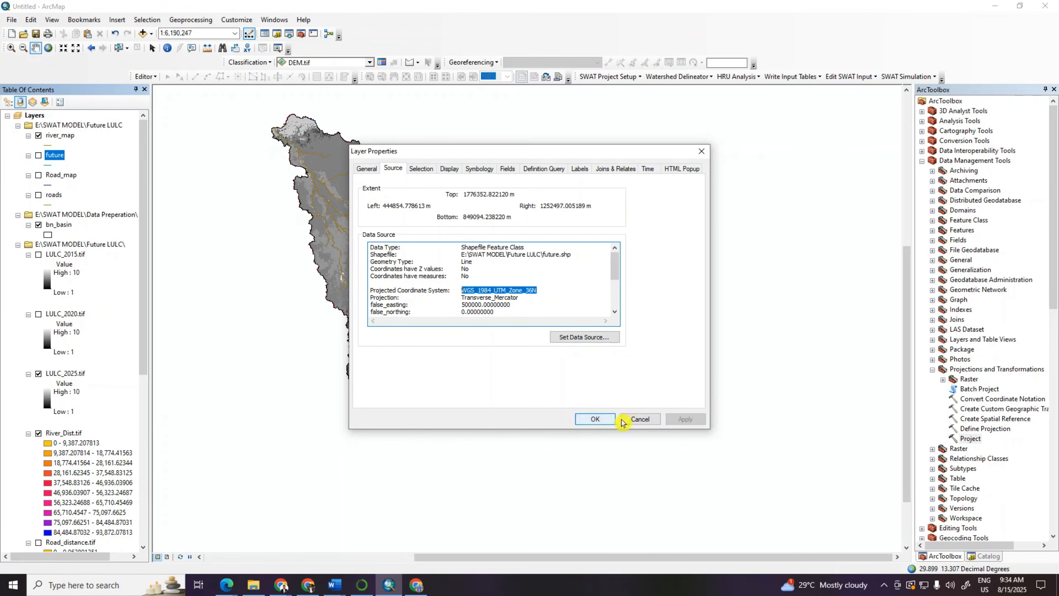
pyautogui.click(608, 419)
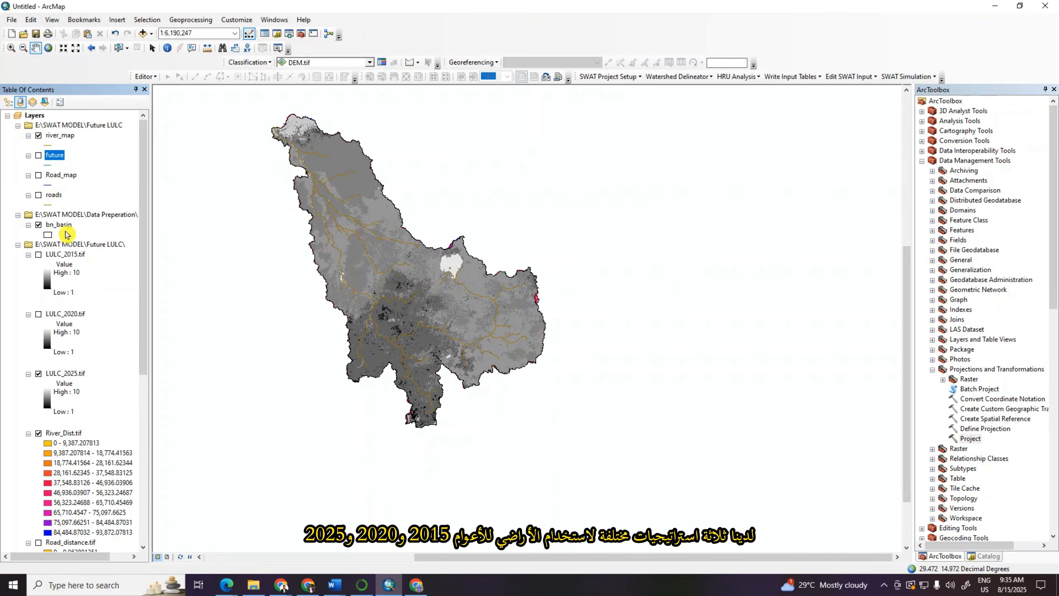
# Show the LULC_2015.tif and LULC_2020.tif layers and hide LULC_2025.tif.
pyautogui.scroll(-4, 66, 234)
pyautogui.scroll(2, 66, 234)
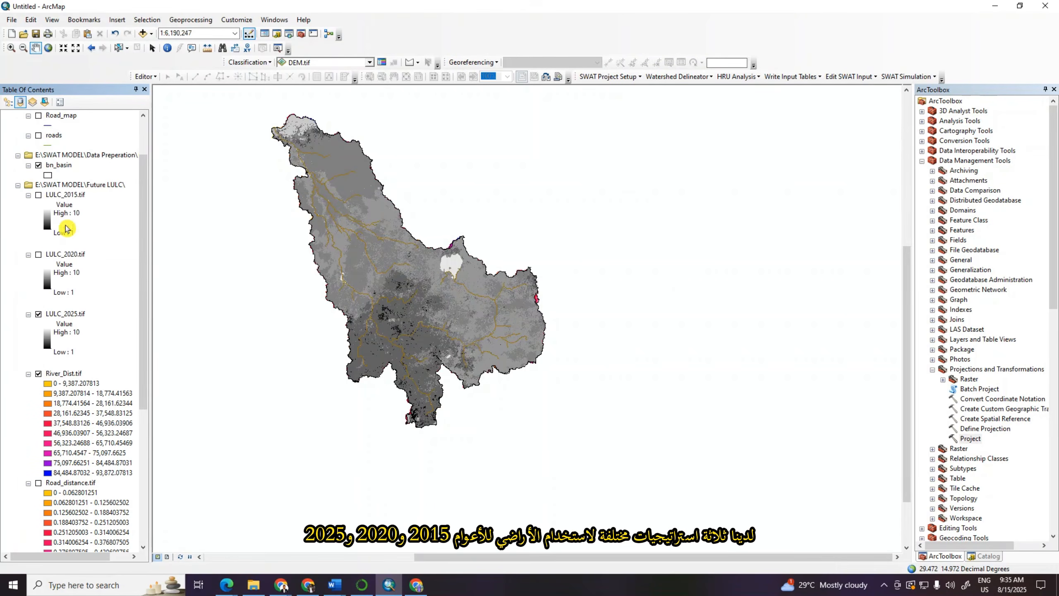
pyautogui.click(39, 195)
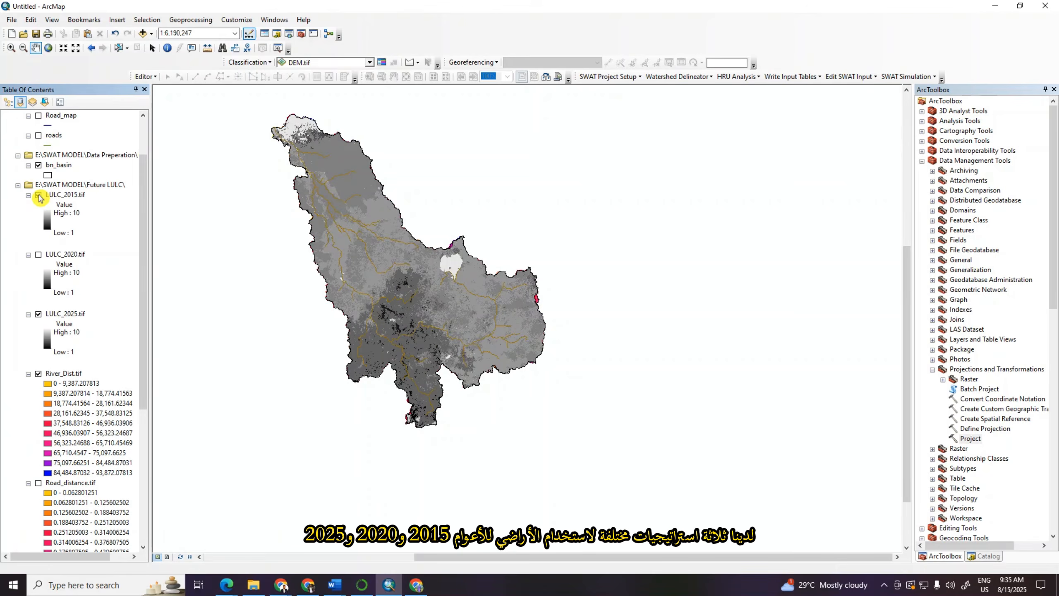
pyautogui.click(38, 255)
pyautogui.click(39, 315)
pyautogui.scroll(-3, 54, 274)
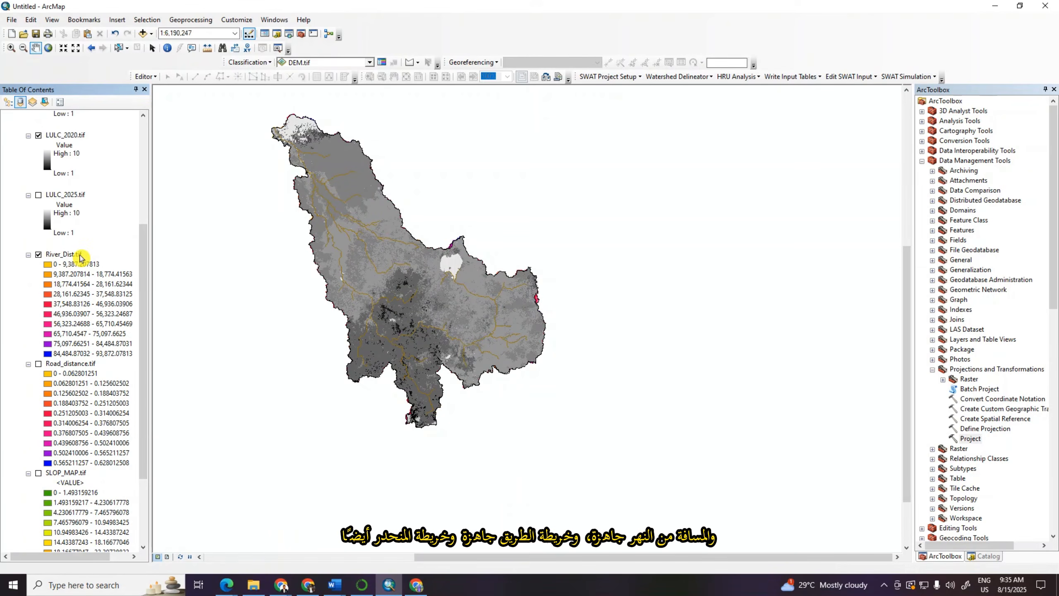
# Turn on the SLOP_MAP.tif and DEM.tif layers in the layer list.
pyautogui.scroll(-3, 52, 339)
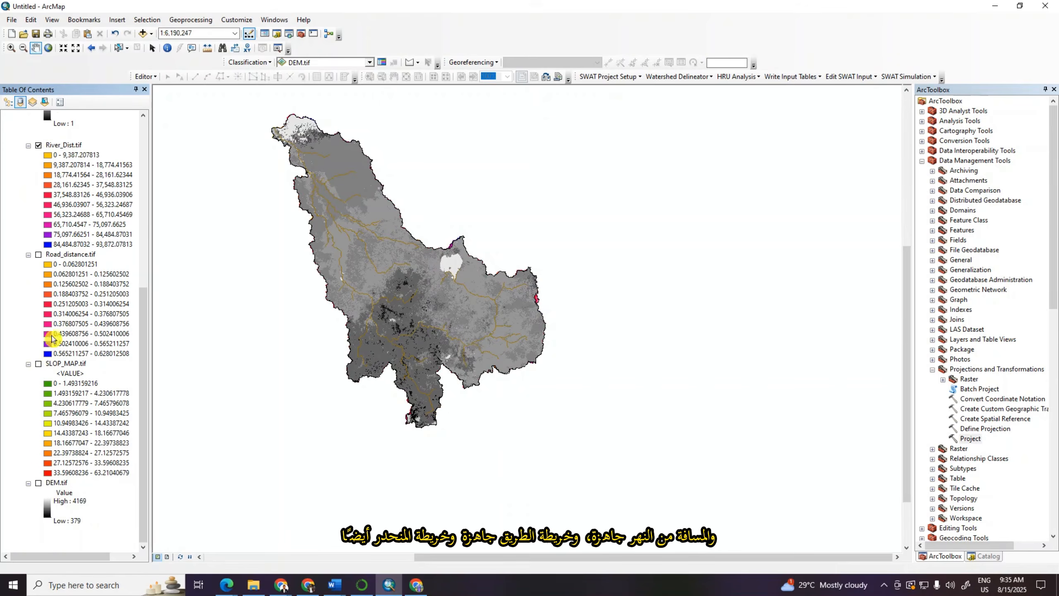
pyautogui.click(39, 363)
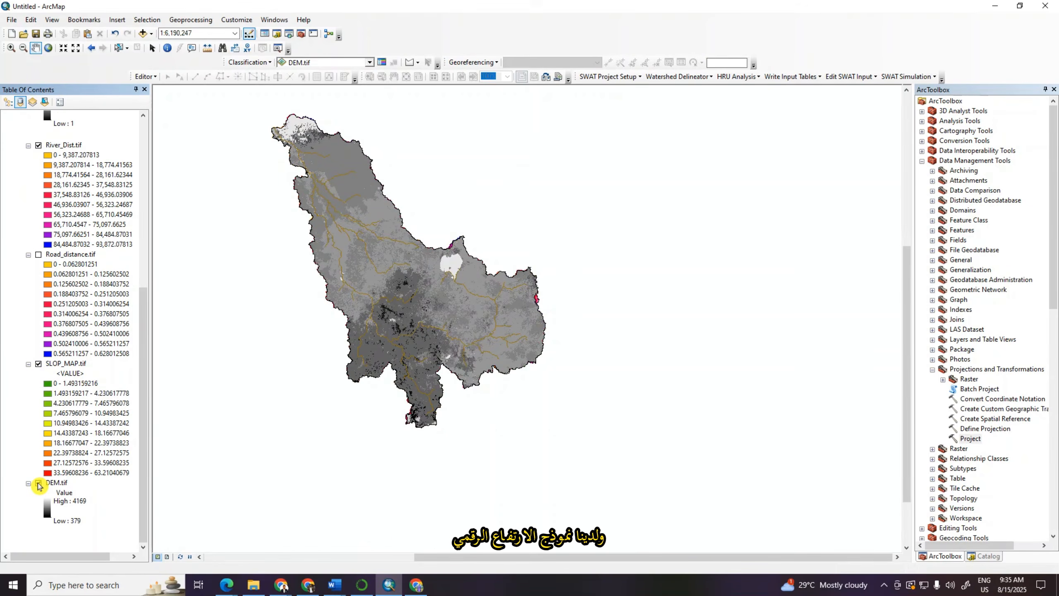
pyautogui.click(38, 483)
pyautogui.scroll(2, 71, 488)
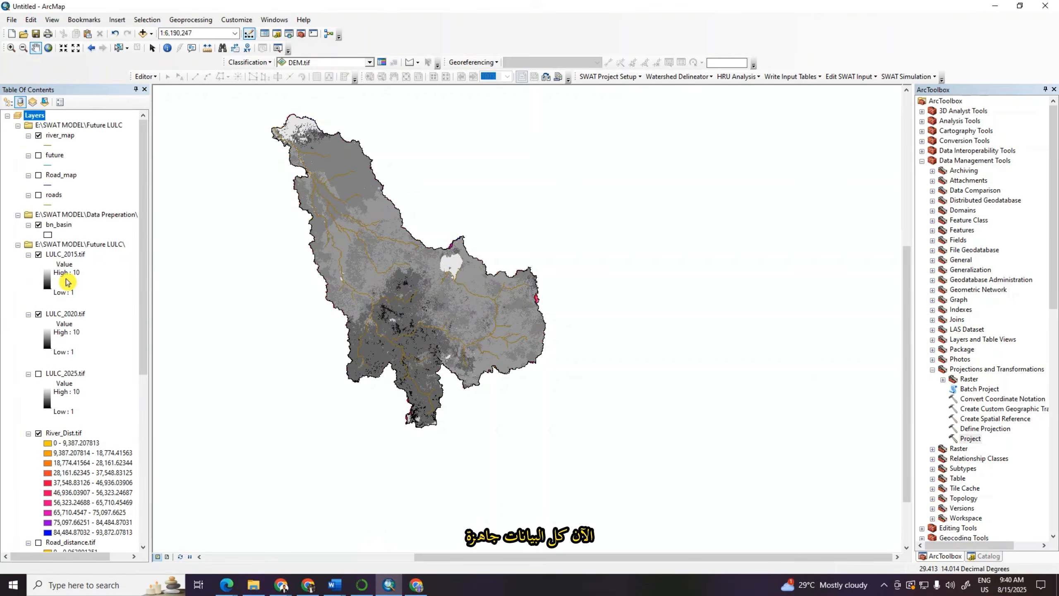
# Launch QGIS Desktop 2.16.0, close its startup tips and start a new empty project.
pyautogui.scroll(-3, 66, 283)
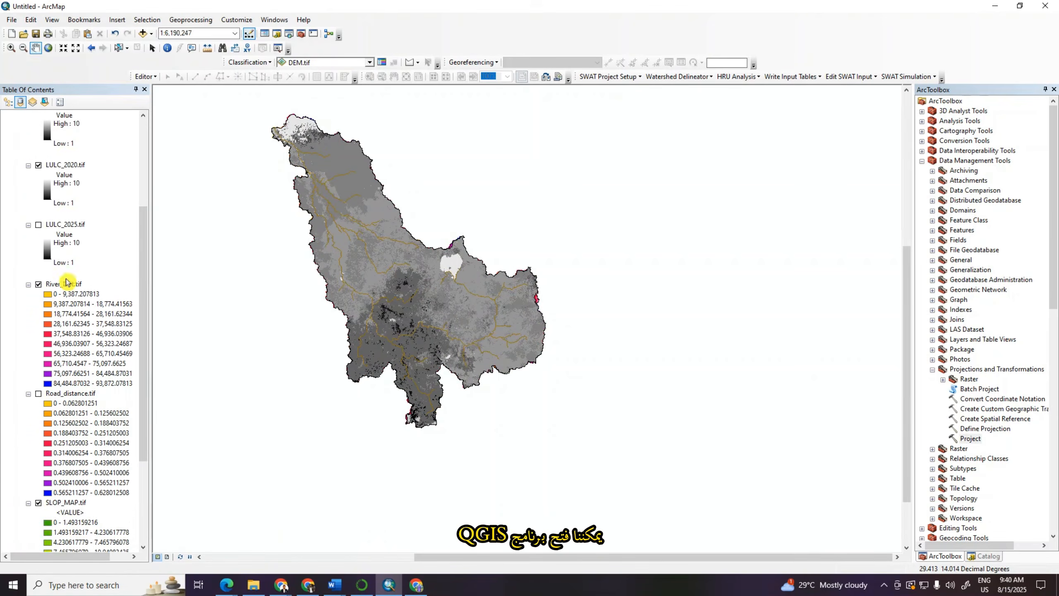
pyautogui.click(61, 586)
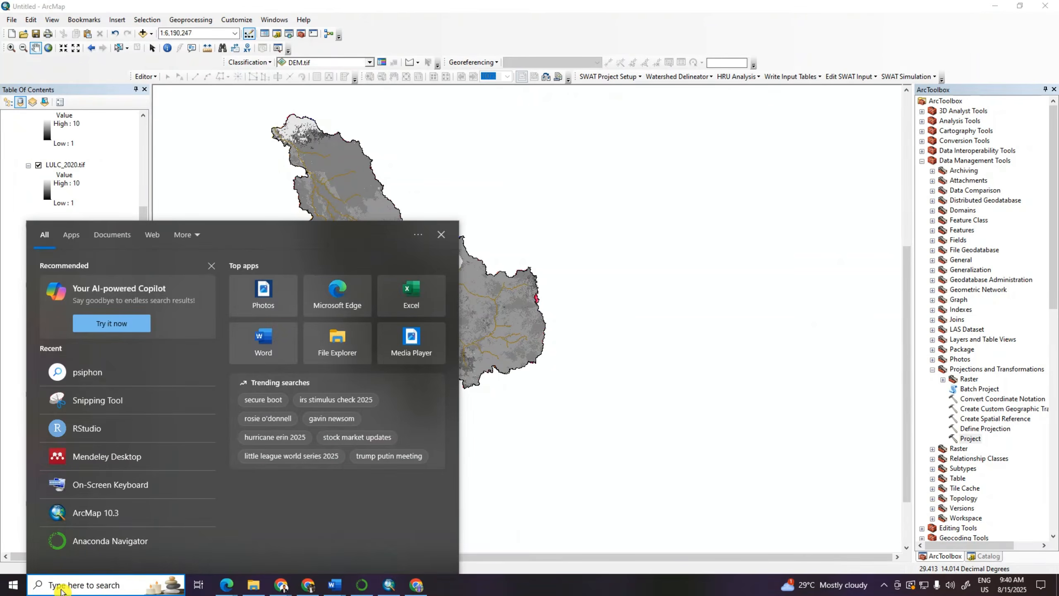
pyautogui.write('q')
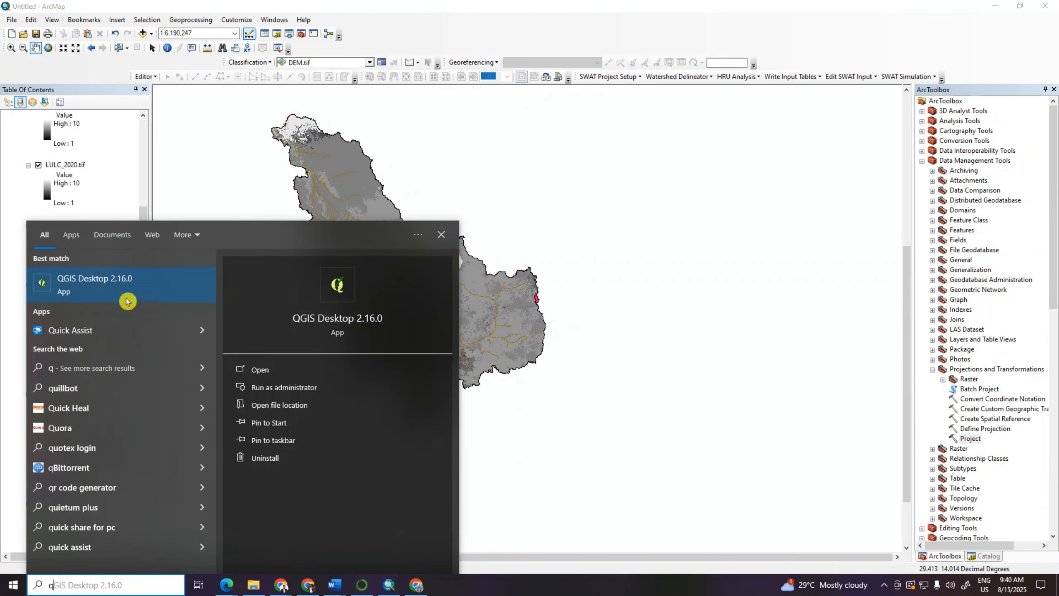
pyautogui.click(92, 286)
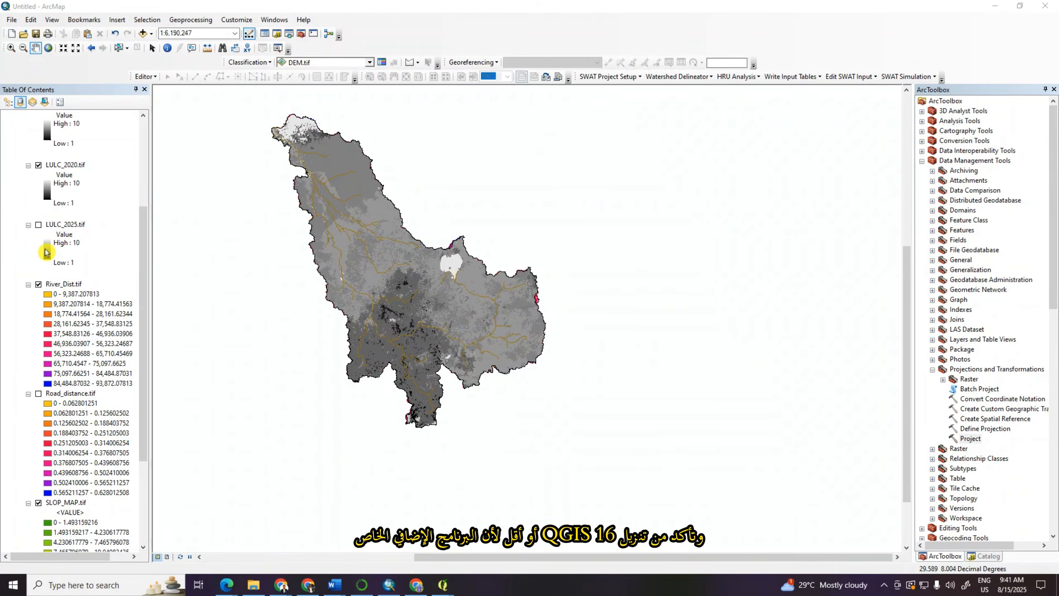
pyautogui.moveTo(444, 589)
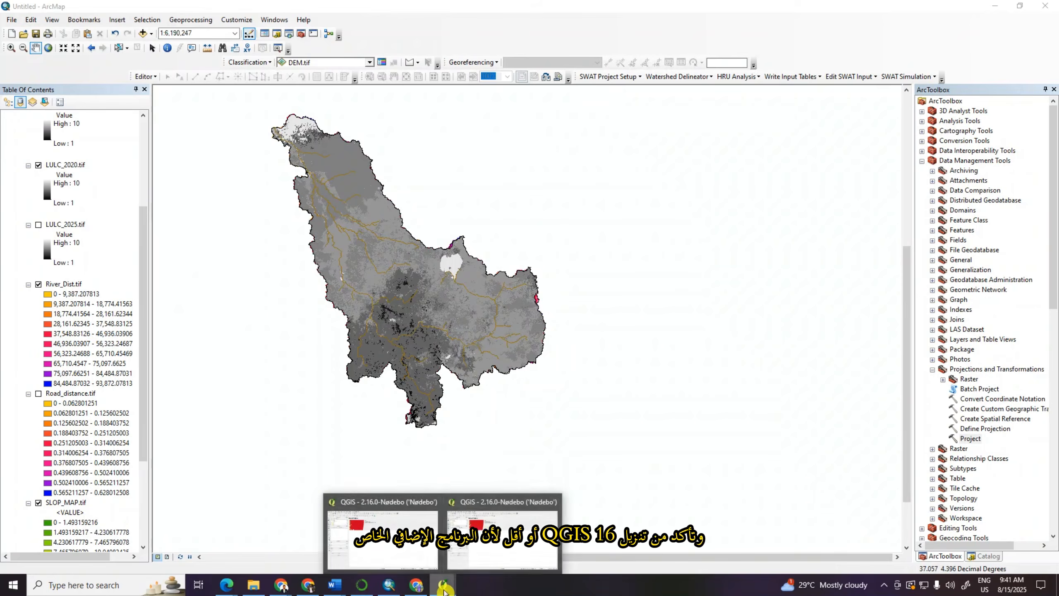
pyautogui.click(493, 524)
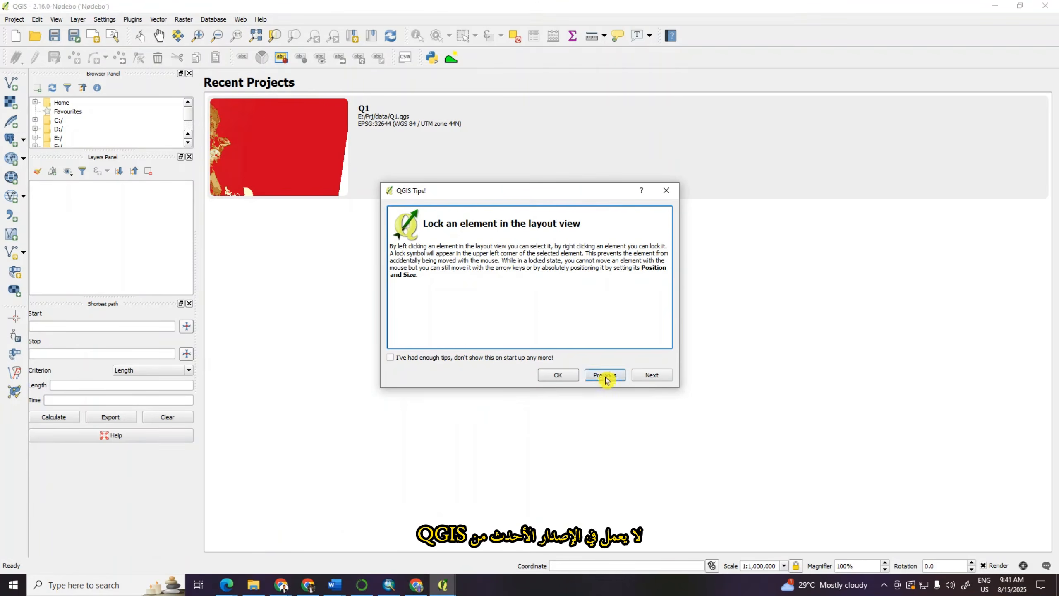
pyautogui.click(666, 191)
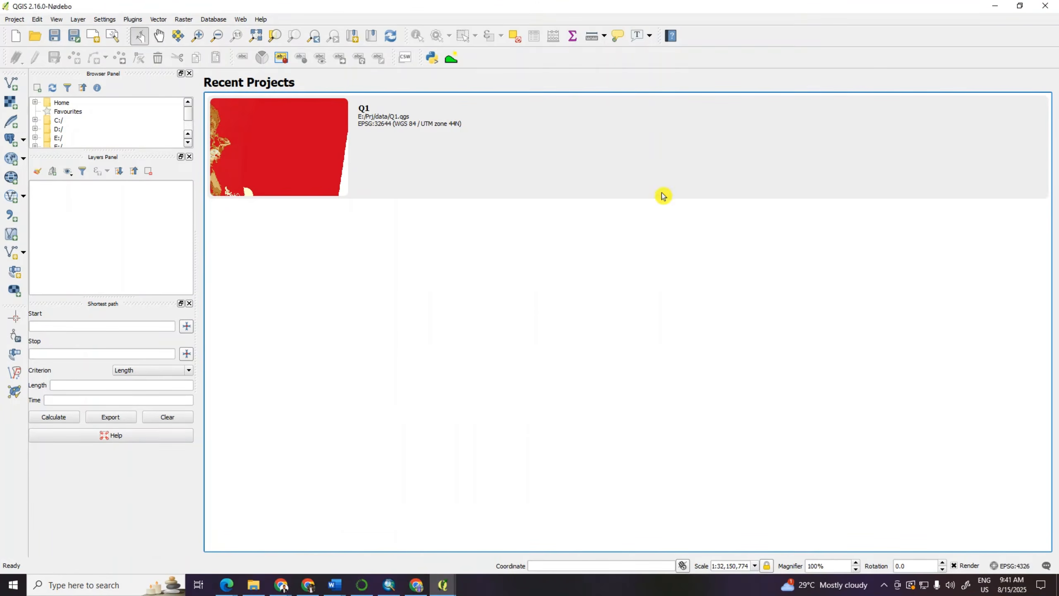
pyautogui.click(14, 19)
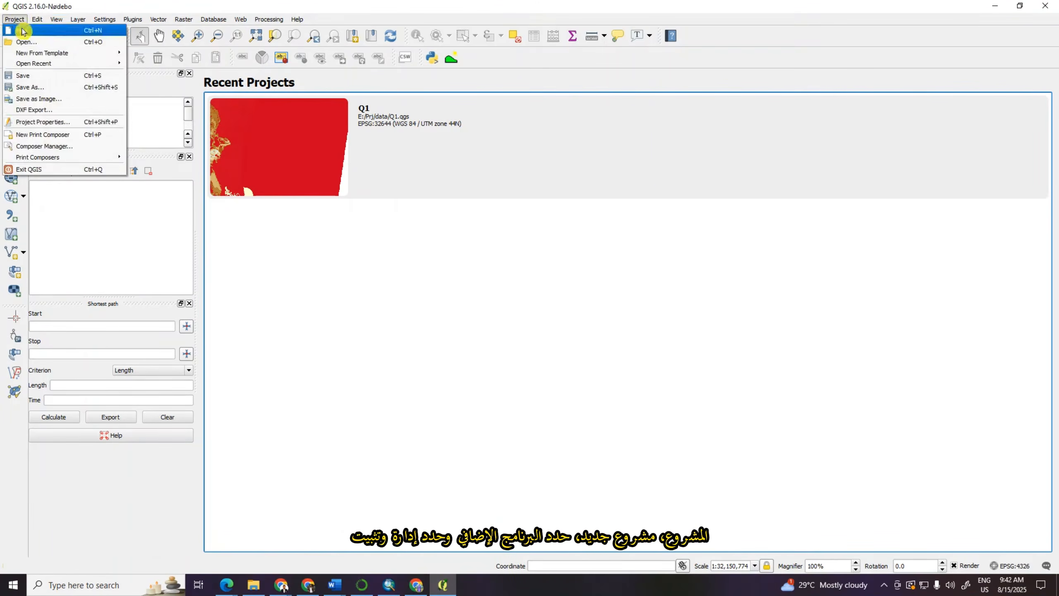
pyautogui.click(22, 30)
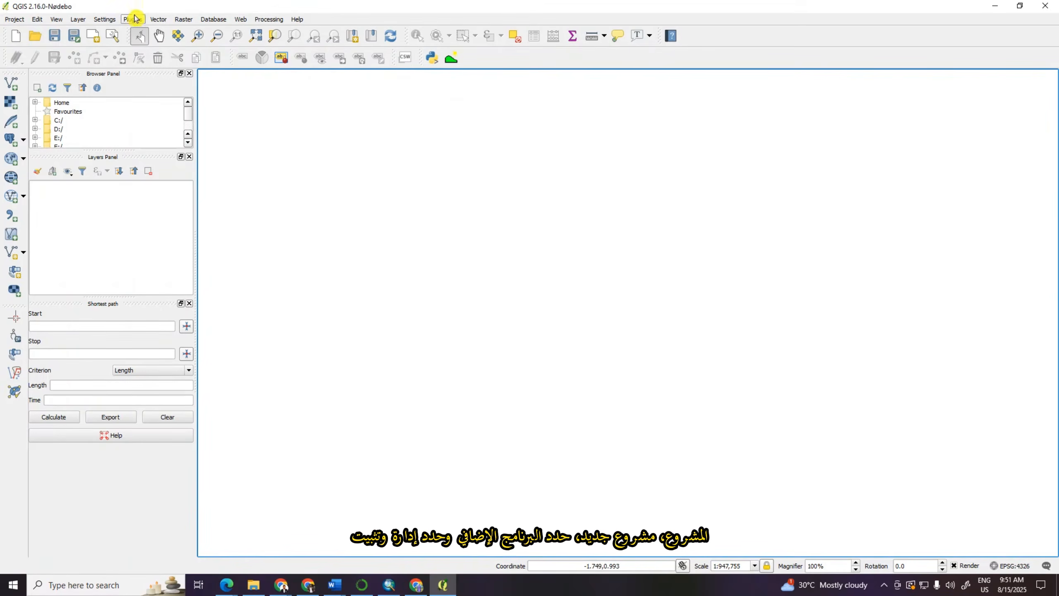
# Search the plugin manager for "mol", check the MOLUSCE plugin entry, then close the manager.
pyautogui.click(133, 19)
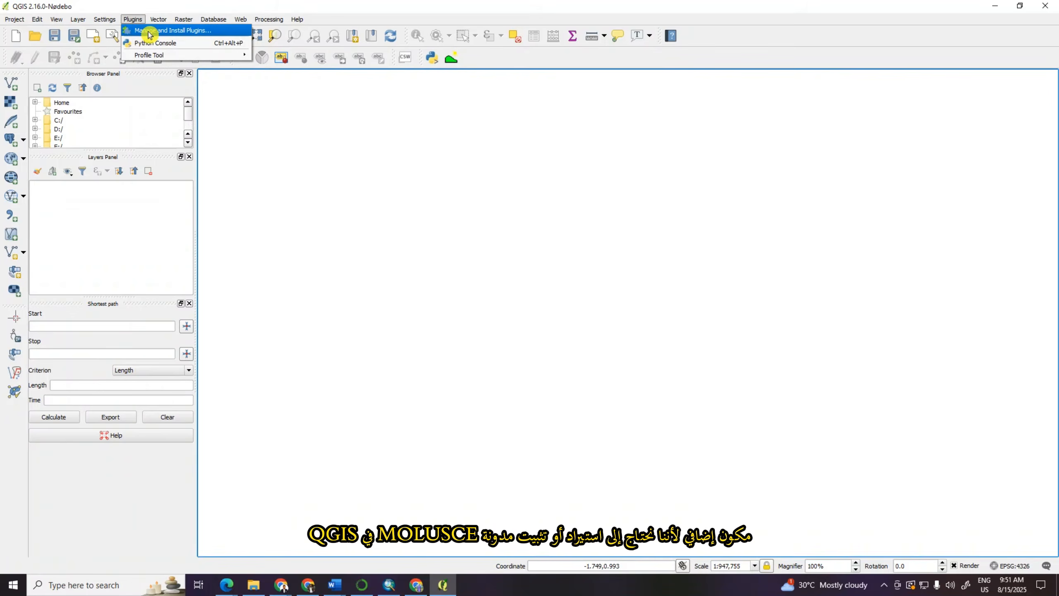
pyautogui.click(149, 32)
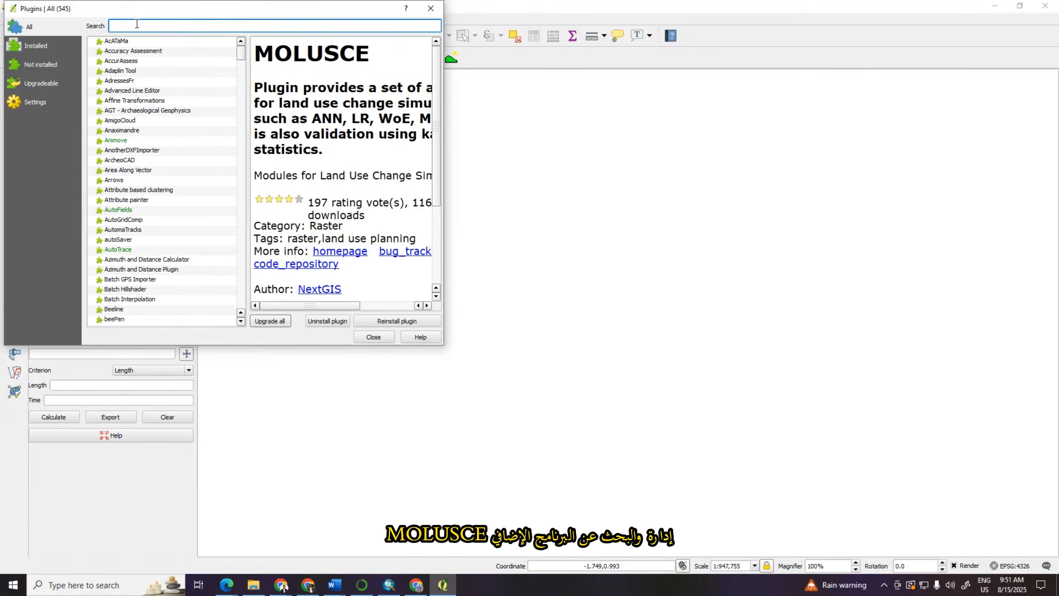
pyautogui.write('mol')
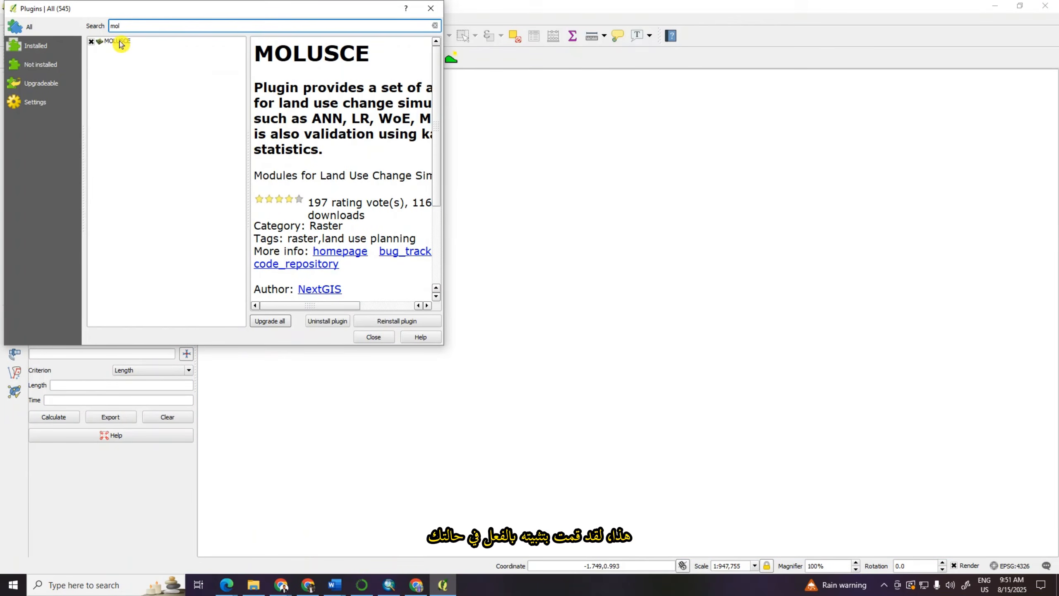
pyautogui.click(119, 42)
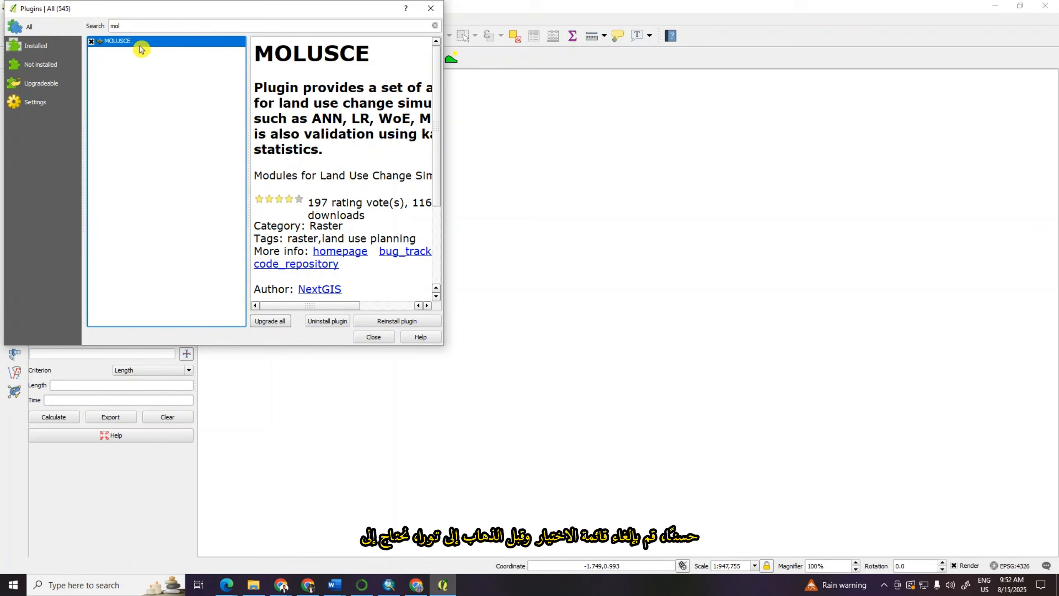
pyautogui.click(433, 12)
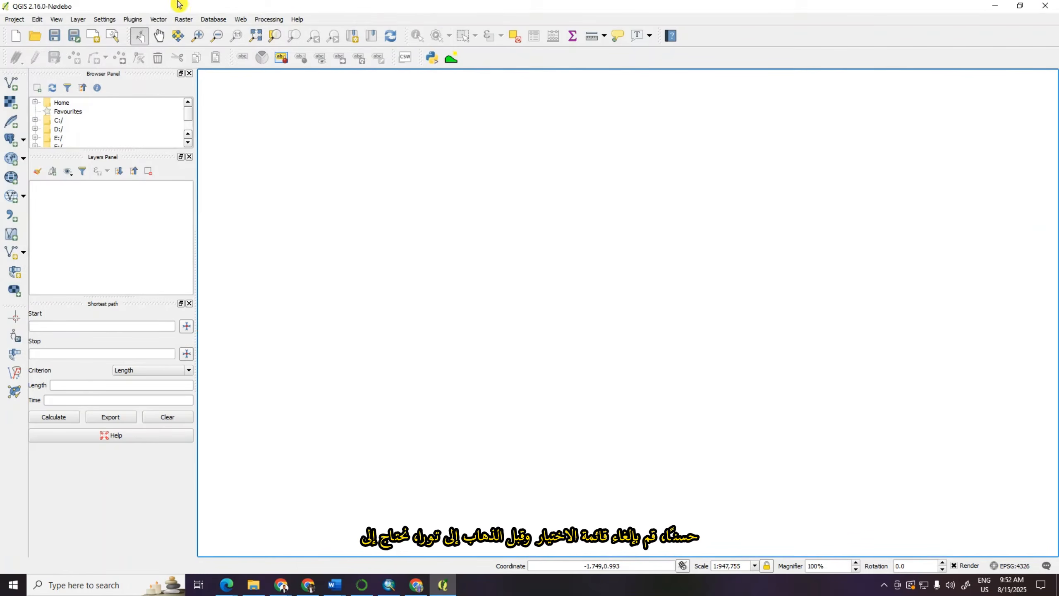
# Begin adding raster layers and browse to the Future LULC folder inside SWAT MODEL on drive E.
pyautogui.click(185, 20)
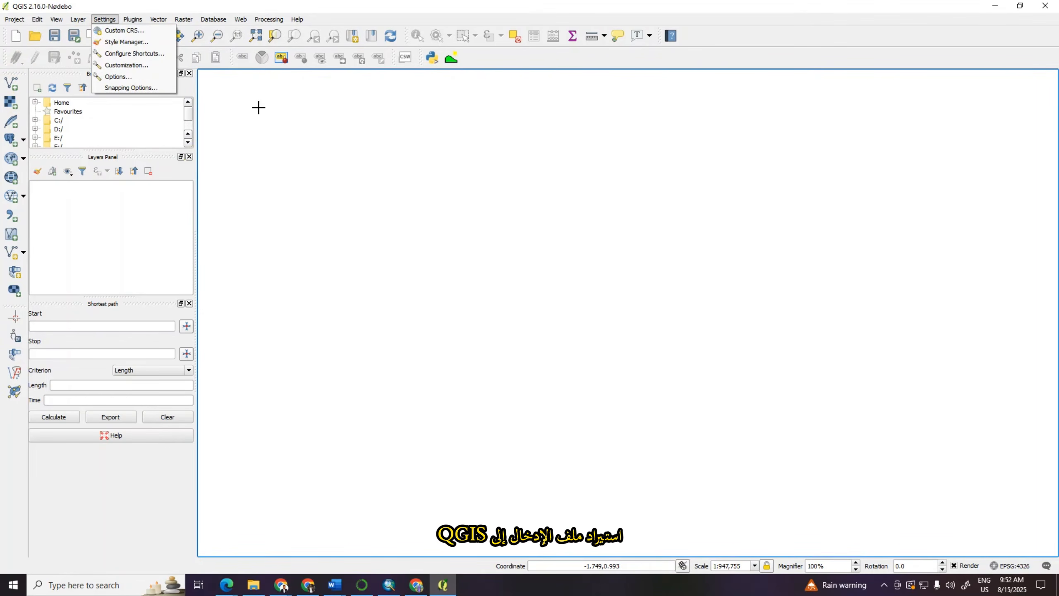
pyautogui.click(10, 105)
pyautogui.click(11, 105)
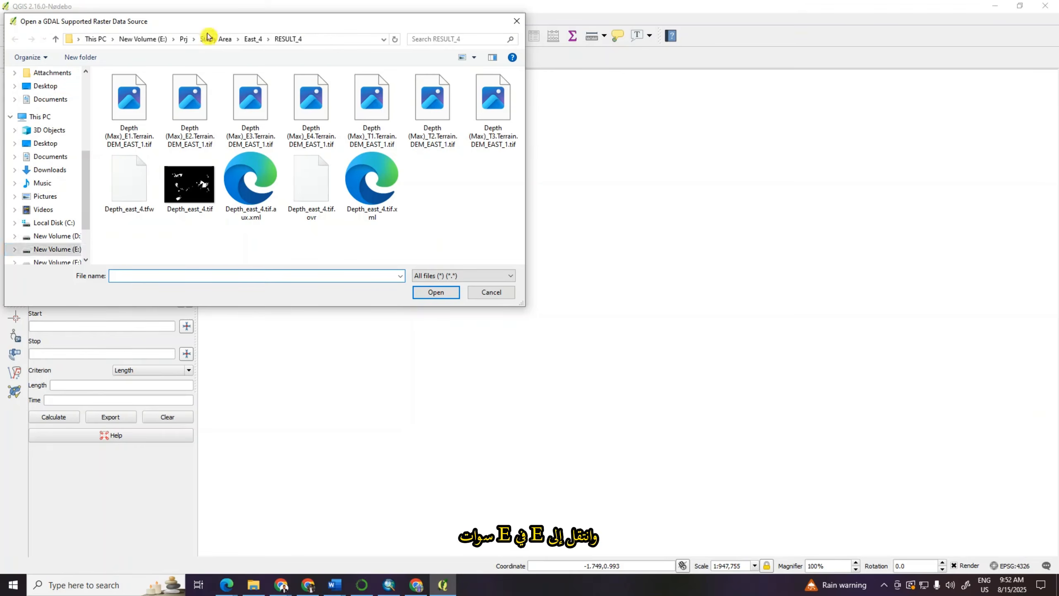
pyautogui.click(60, 250)
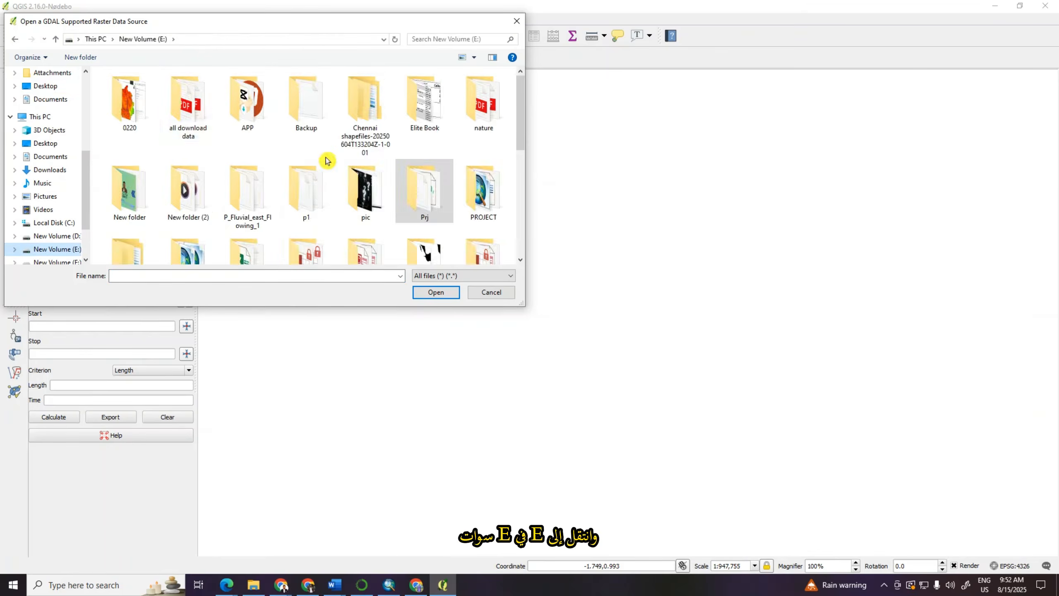
pyautogui.scroll(-5, 309, 184)
pyautogui.scroll(4, 308, 194)
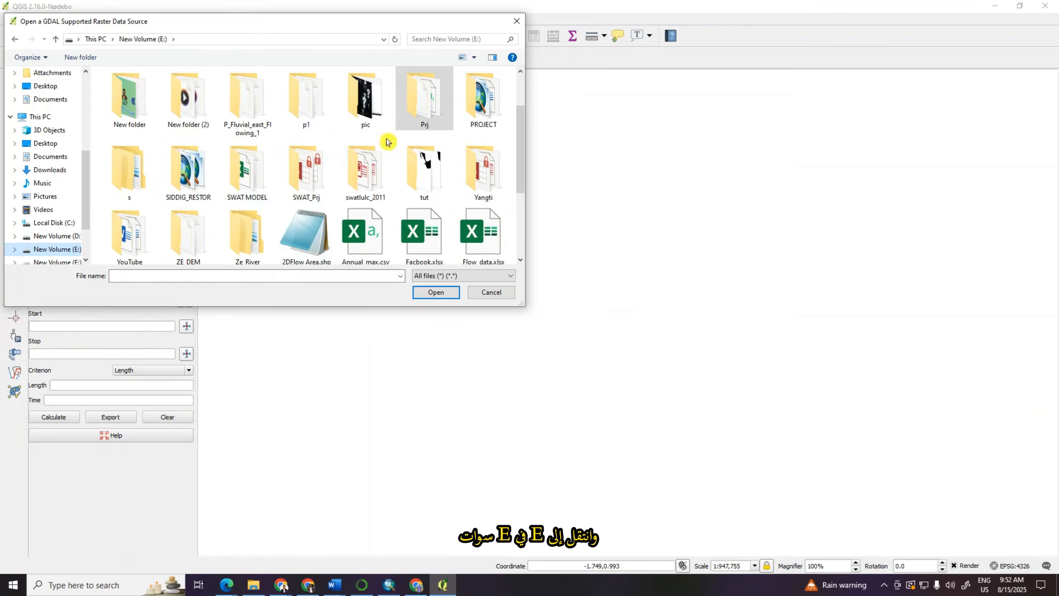
pyautogui.doubleClick(248, 191)
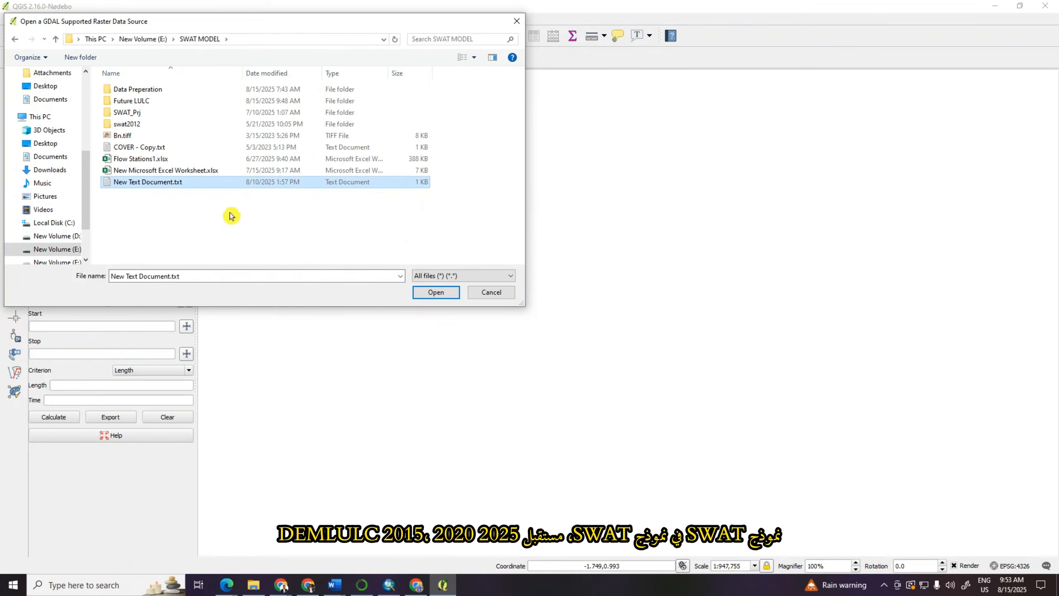
pyautogui.doubleClick(129, 102)
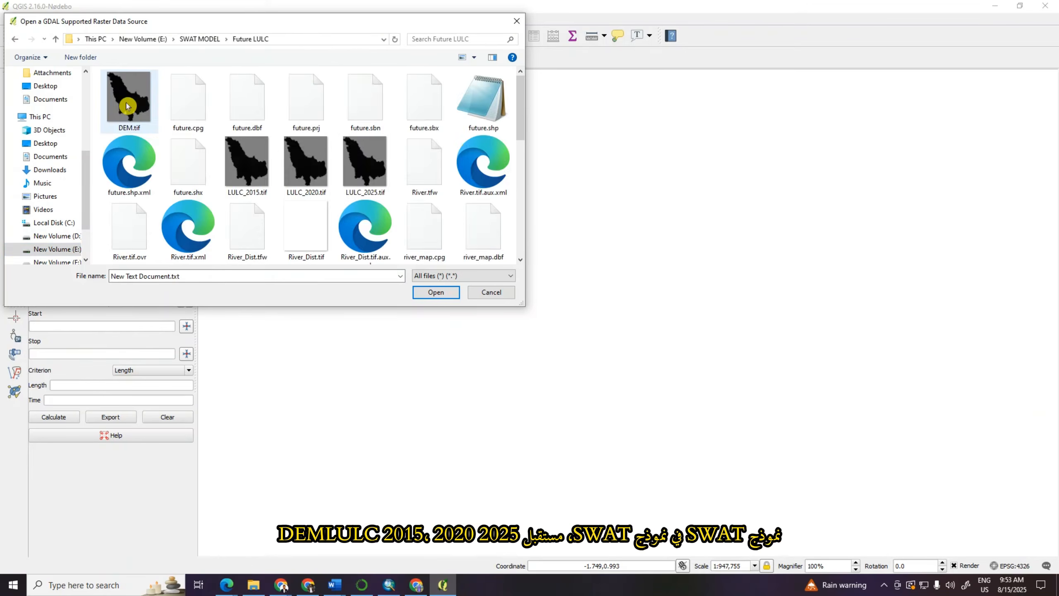
# Add DEM.tif, LULC_2015.tif, LULC_2020.tif, LULC_2025.tif, Road_Distance.tif and Slope_Map.tif to the project as raster layers.
pyautogui.click(134, 115)
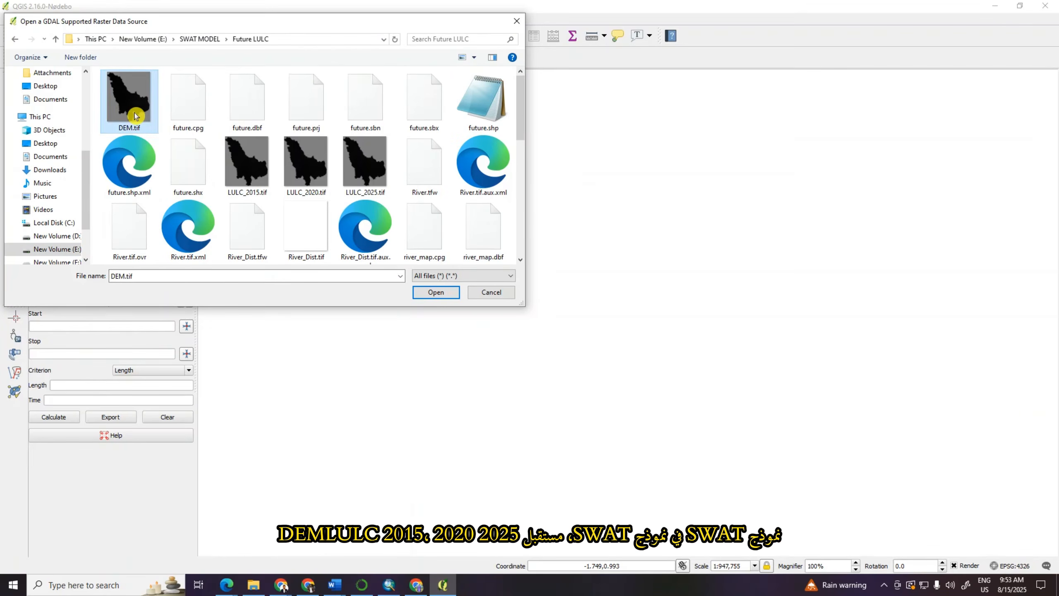
pyautogui.keyDown('ctrl'); pyautogui.click(252, 174); pyautogui.keyUp('ctrl')
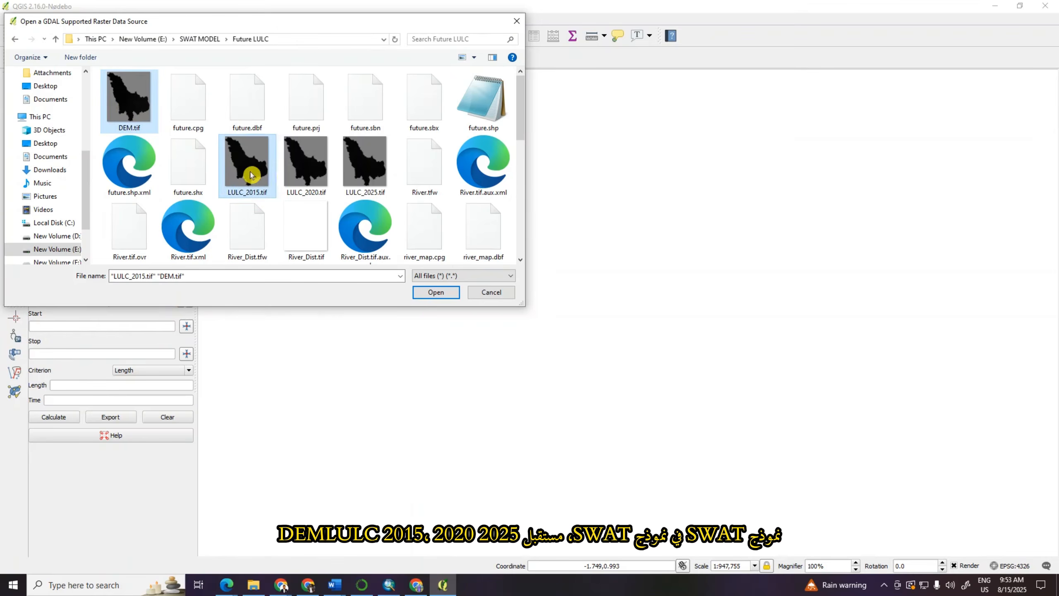
pyautogui.keyDown('ctrl'); pyautogui.click(309, 171); pyautogui.keyUp('ctrl')
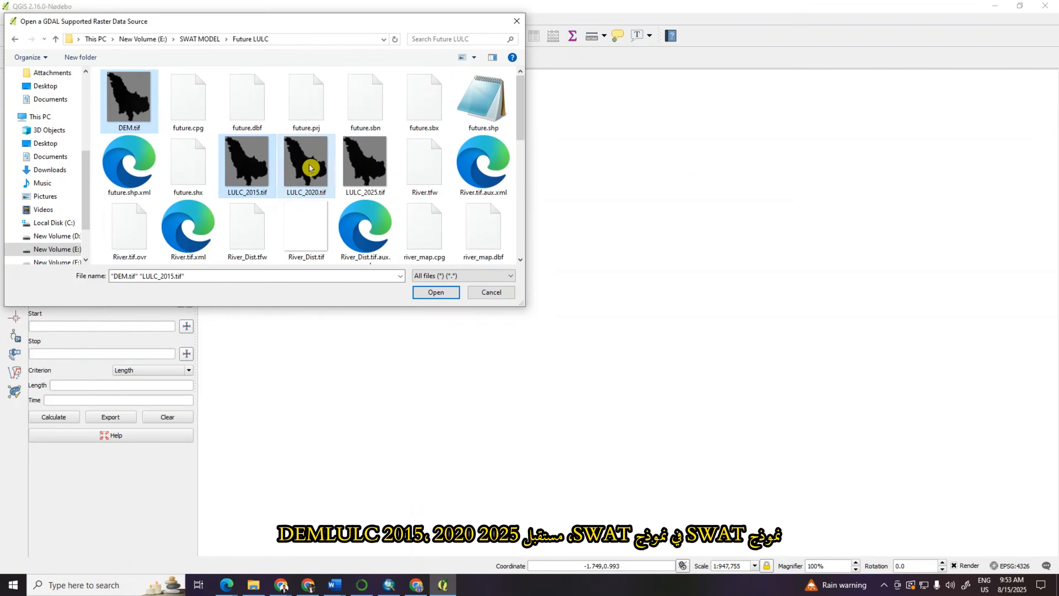
pyautogui.keyDown('ctrl'); pyautogui.click(382, 167); pyautogui.keyUp('ctrl')
pyautogui.scroll(-2, 457, 166)
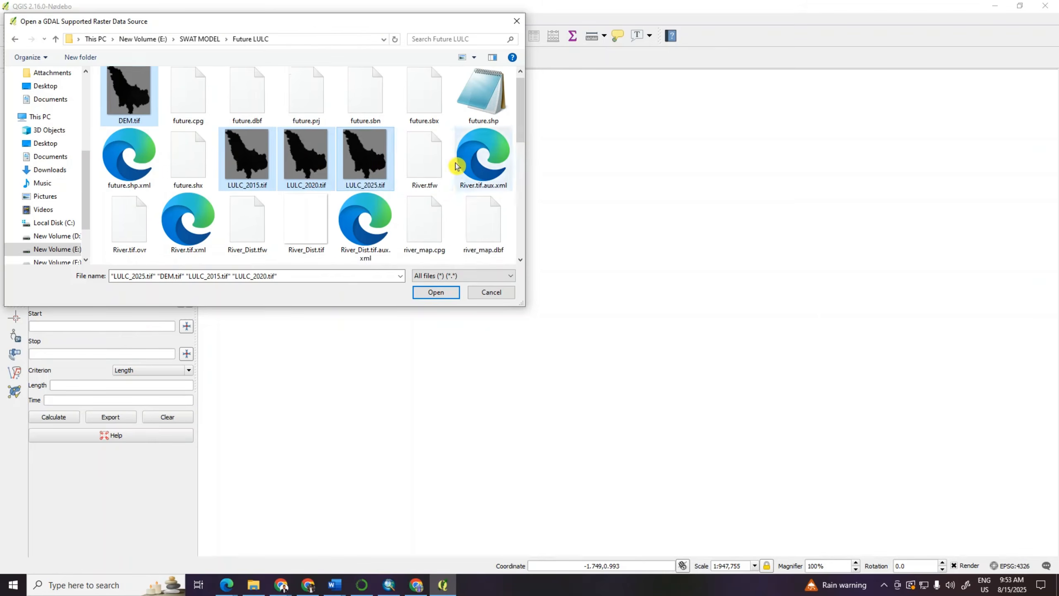
pyautogui.scroll(-5, 457, 166)
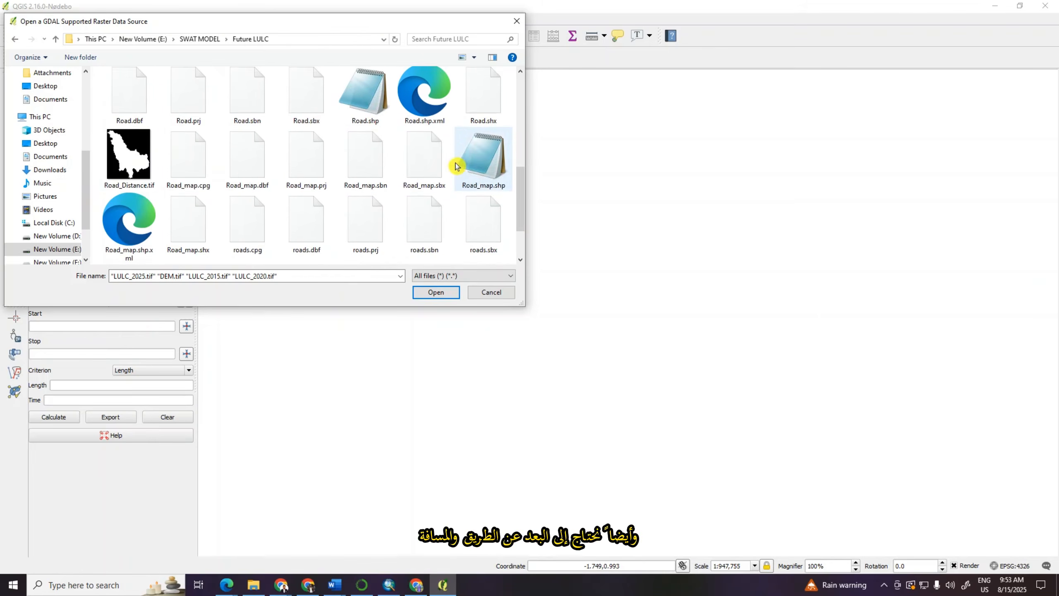
pyautogui.keyDown('ctrl'); pyautogui.click(127, 156); pyautogui.keyUp('ctrl')
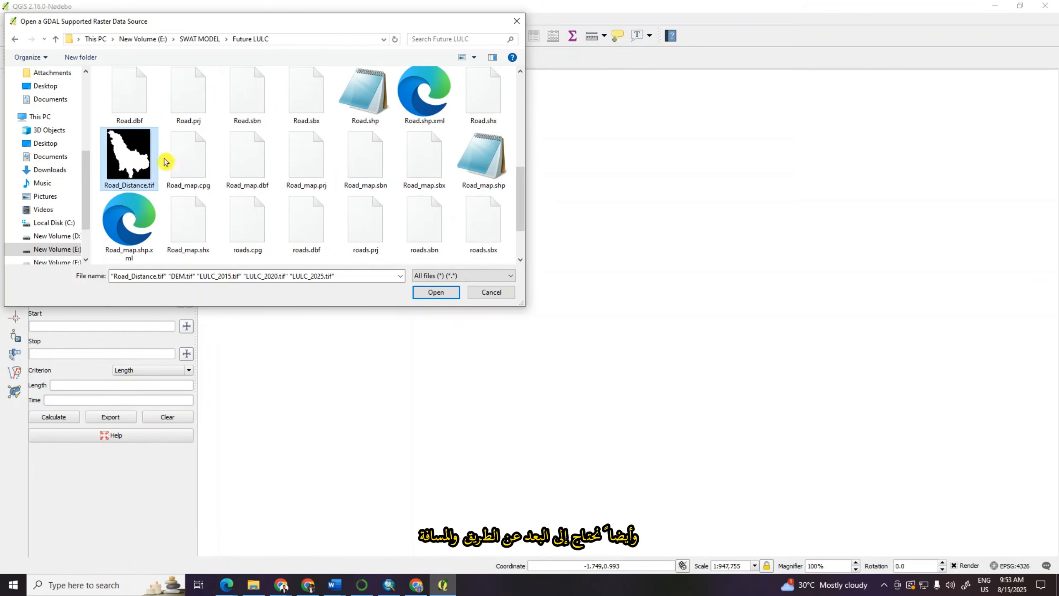
pyautogui.scroll(-2, 388, 154)
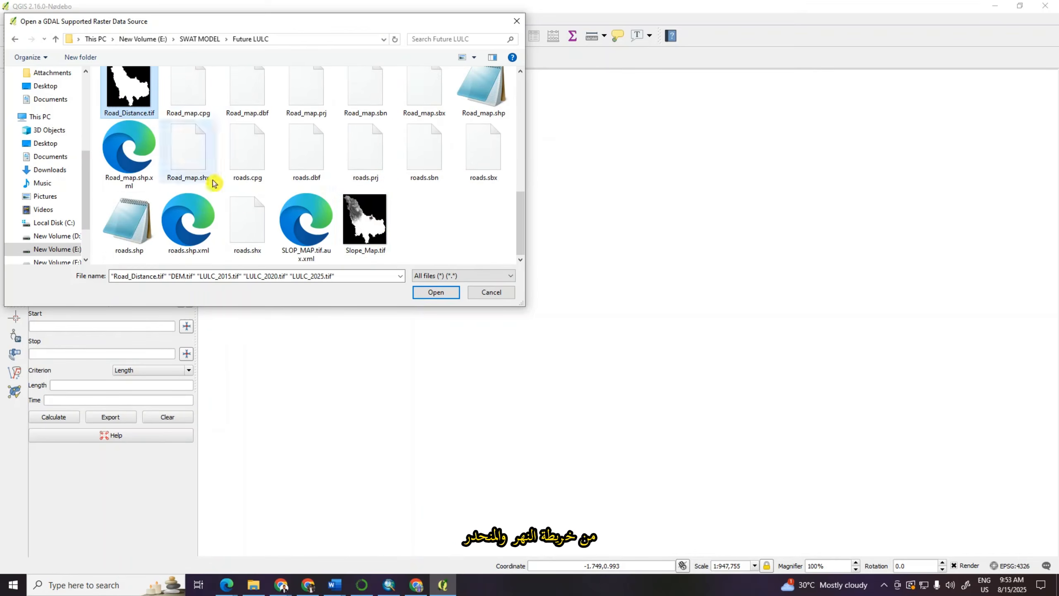
pyautogui.keyDown('ctrl'); pyautogui.click(377, 225); pyautogui.keyUp('ctrl')
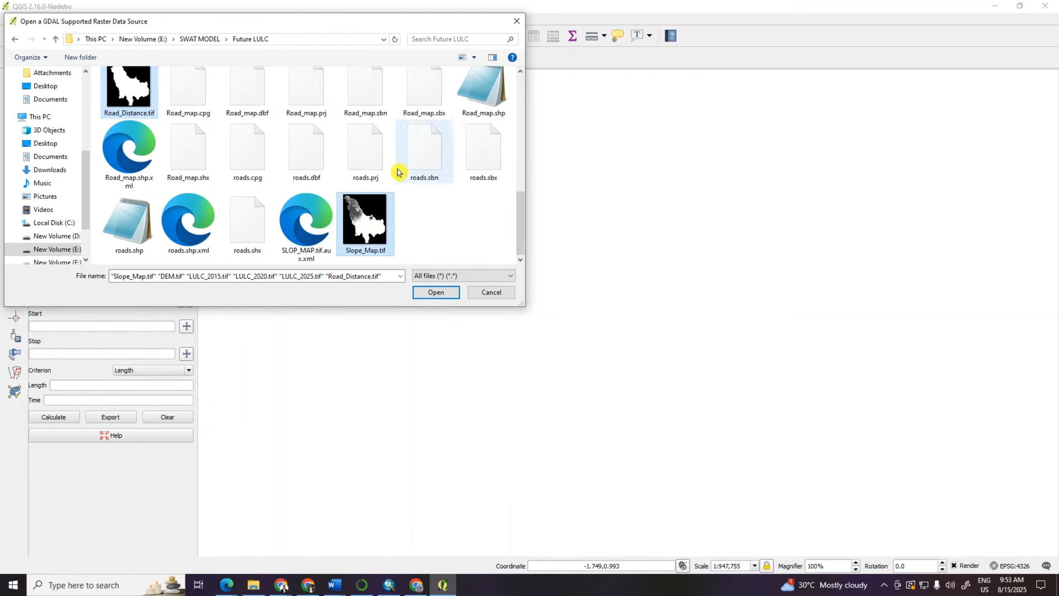
pyautogui.scroll(4, 399, 172)
pyautogui.scroll(2, 398, 172)
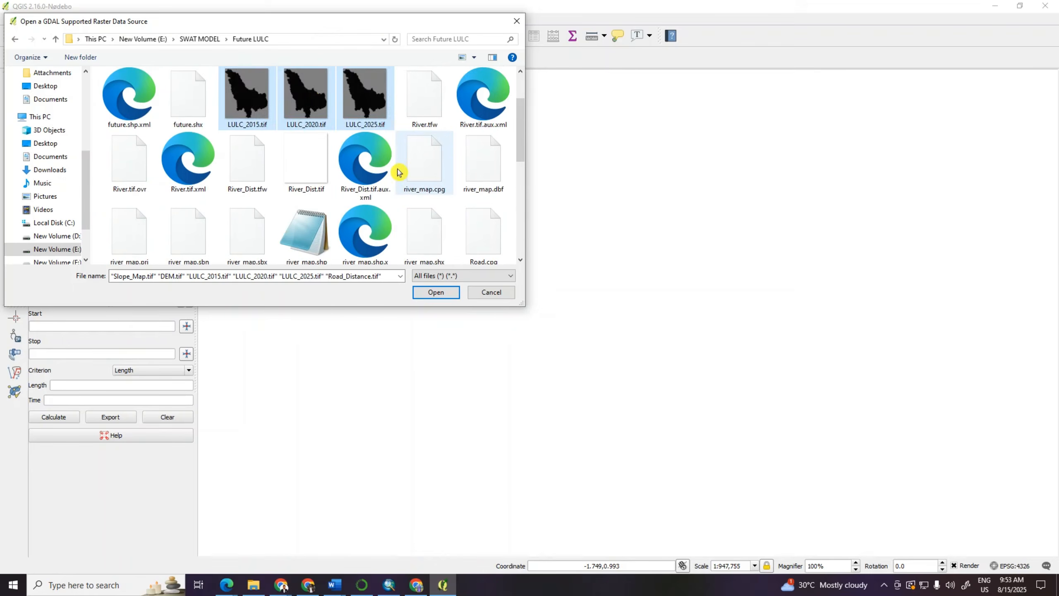
pyautogui.scroll(-4, 399, 172)
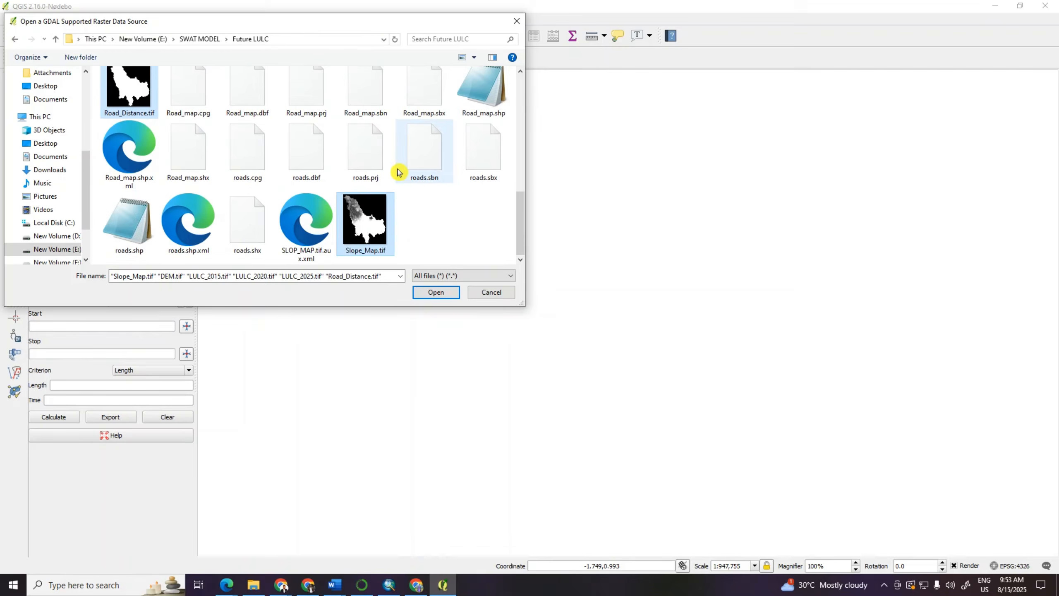
pyautogui.click(436, 293)
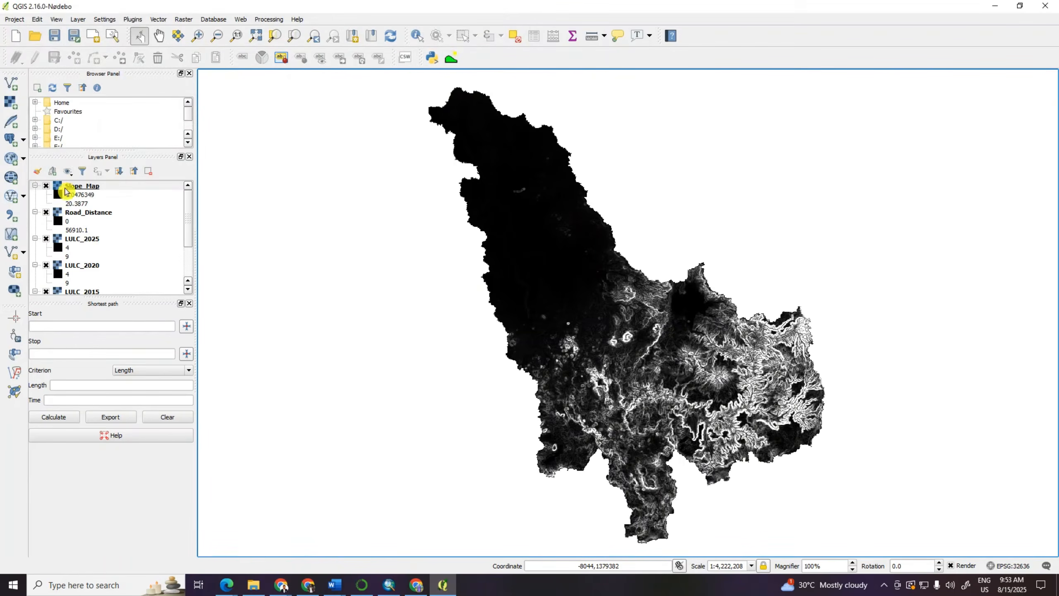
# Look through the layer list to check which raster inputs are loaded.
pyautogui.click(85, 190)
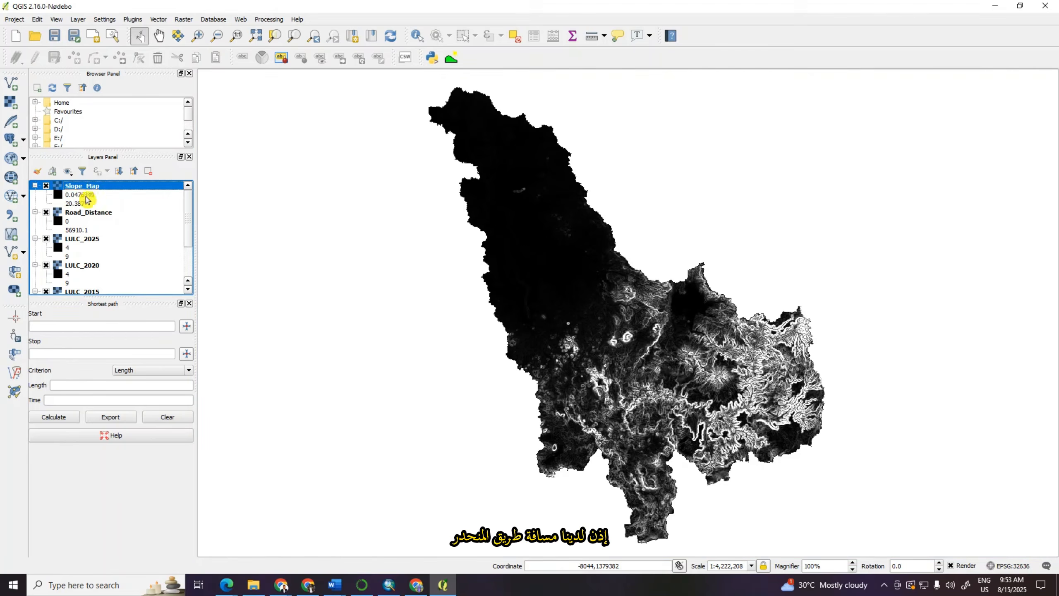
pyautogui.scroll(-2, 104, 217)
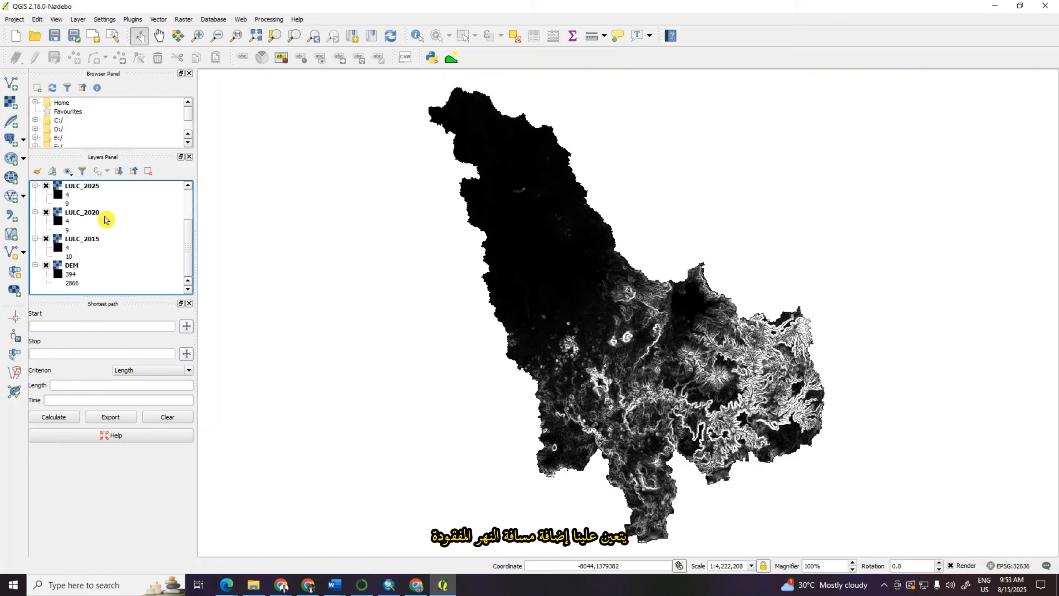
pyautogui.scroll(2, 104, 213)
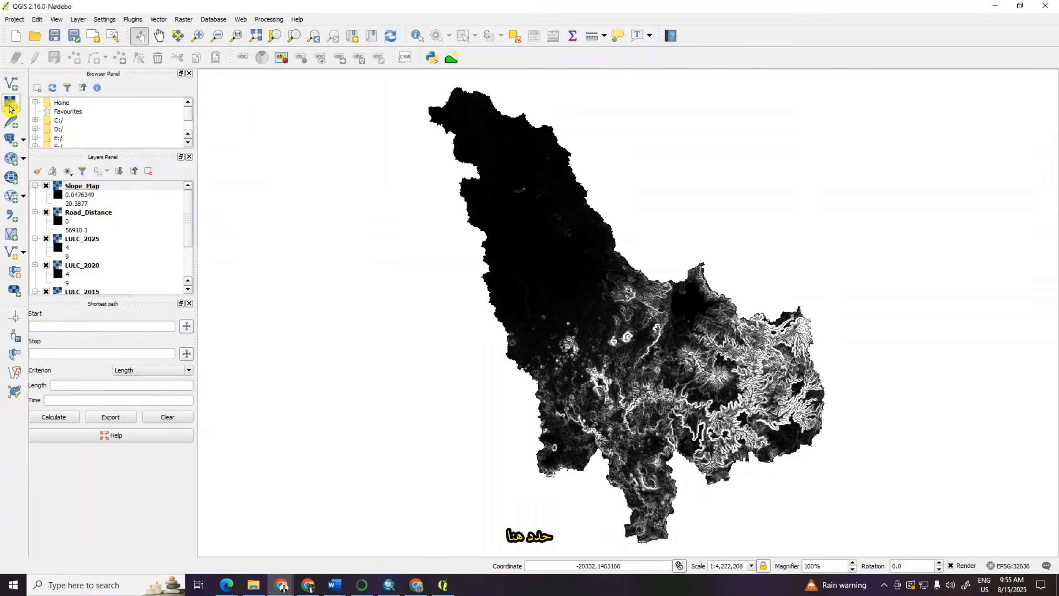
# Add River_Dist.tif from the Future LULC folder to the project as a raster layer.
pyautogui.click(10, 107)
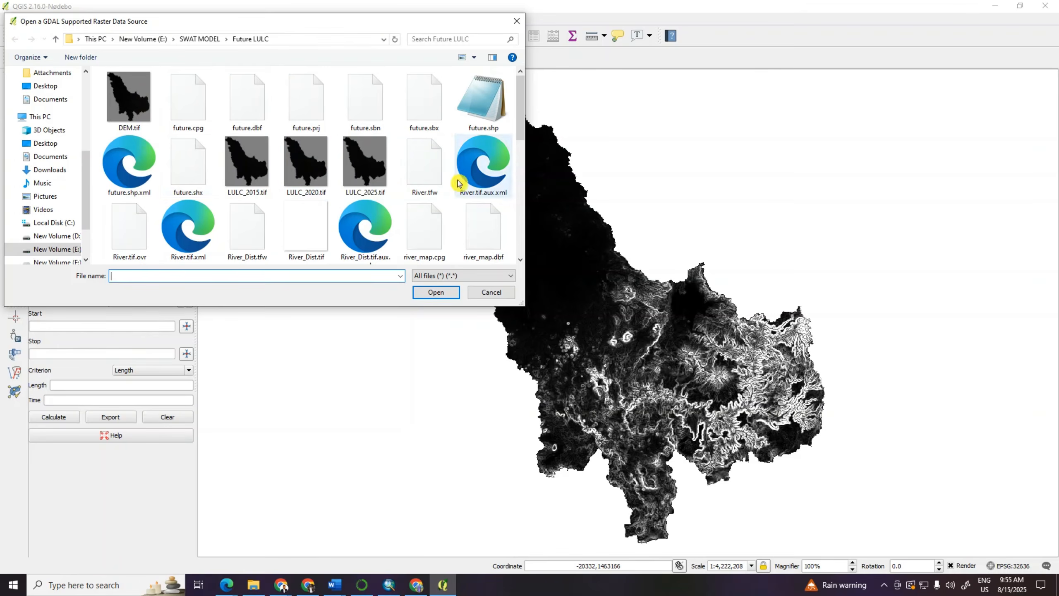
pyautogui.scroll(-1, 456, 209)
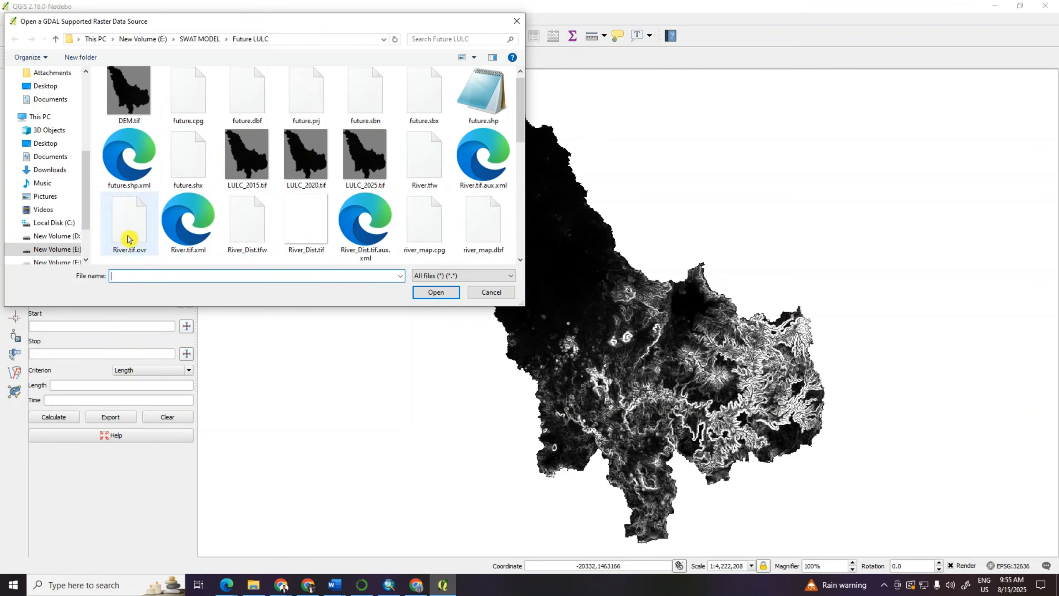
pyautogui.click(521, 260)
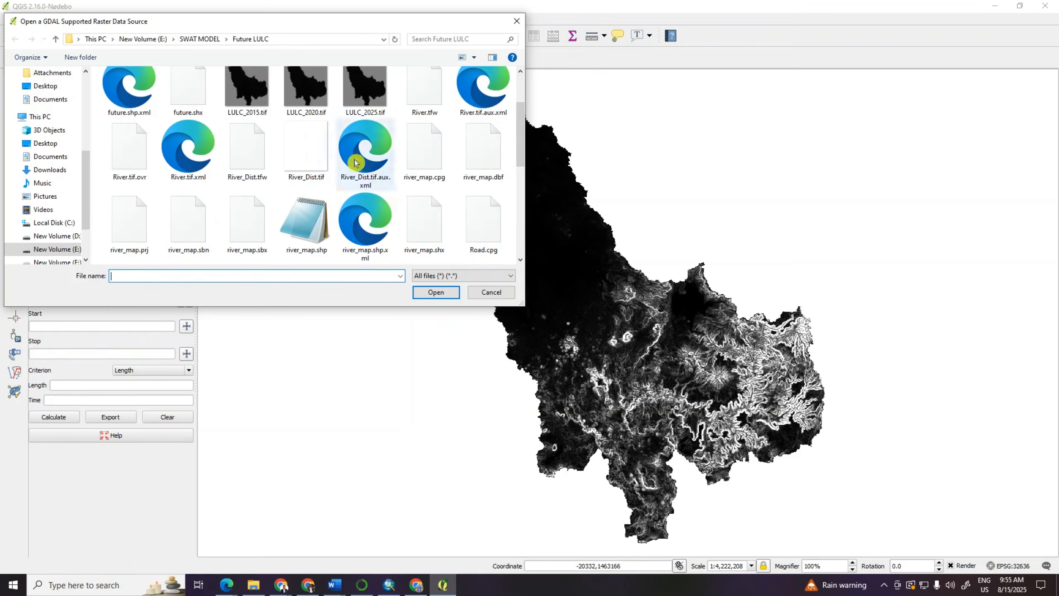
pyautogui.click(317, 156)
pyautogui.click(433, 292)
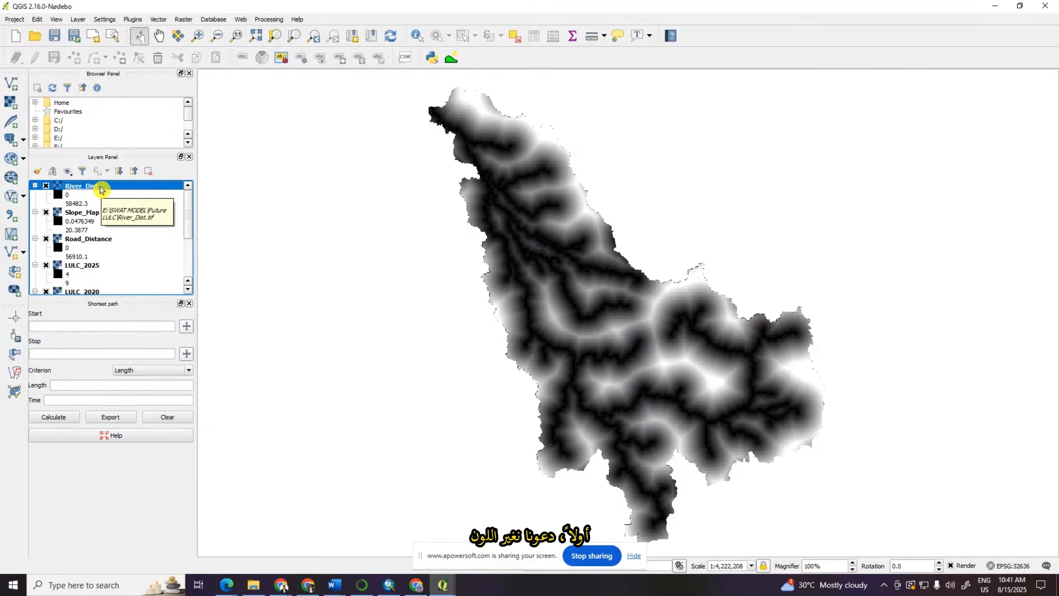
# Style the LULC_2015 layer as singleband pseudocolor with the equal interval classification mode and apply it.
pyautogui.scroll(-3, 100, 190)
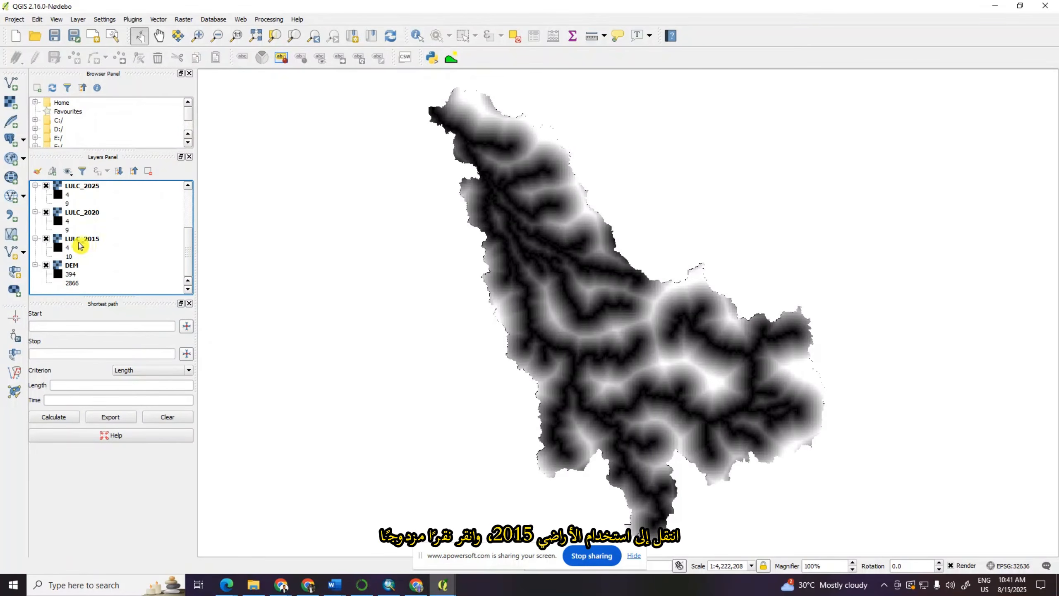
pyautogui.scroll(1, 79, 245)
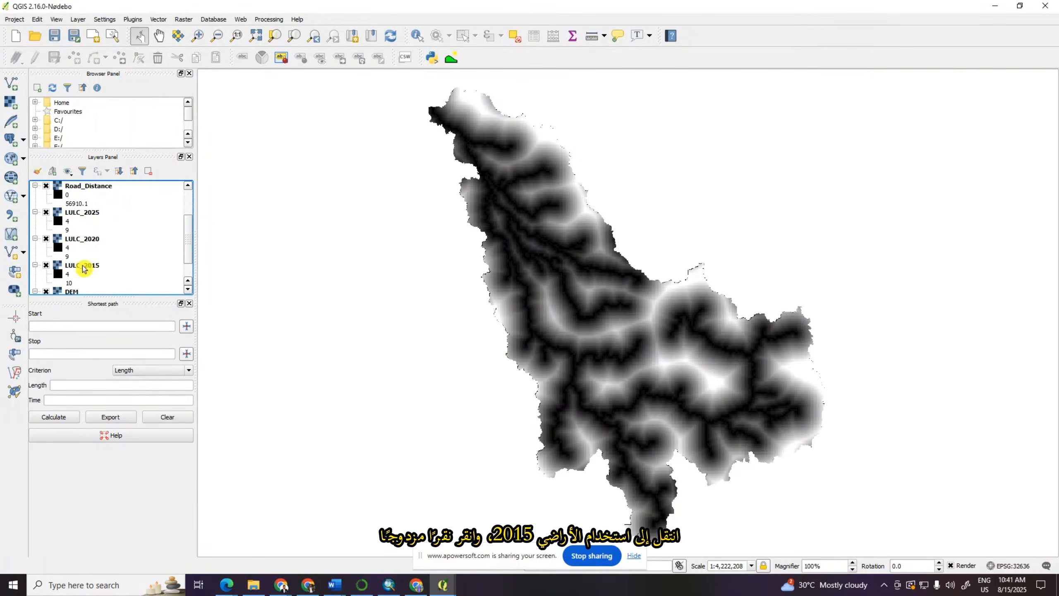
pyautogui.doubleClick(79, 267)
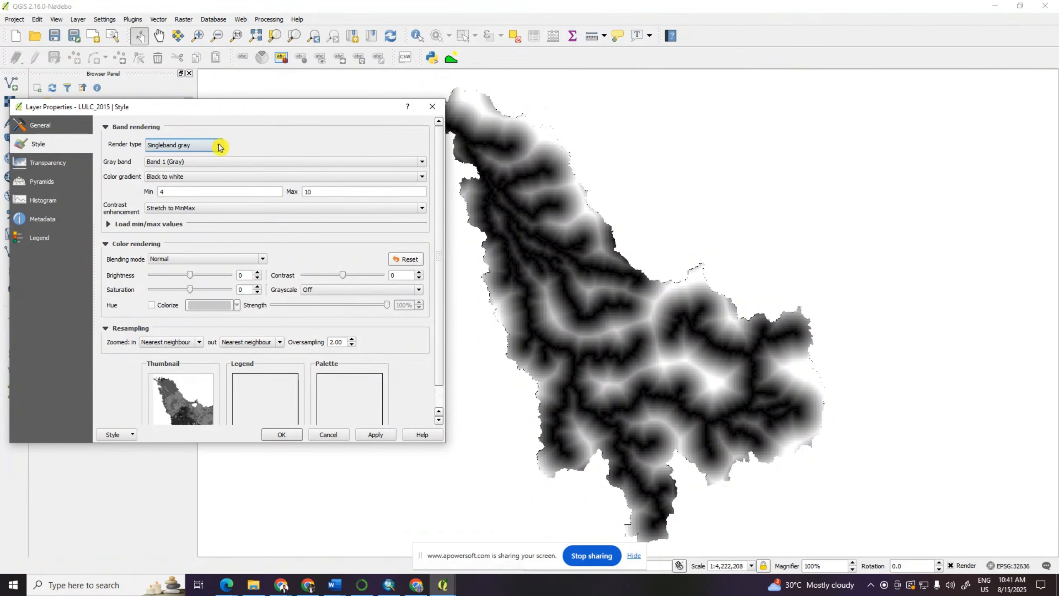
pyautogui.click(219, 146)
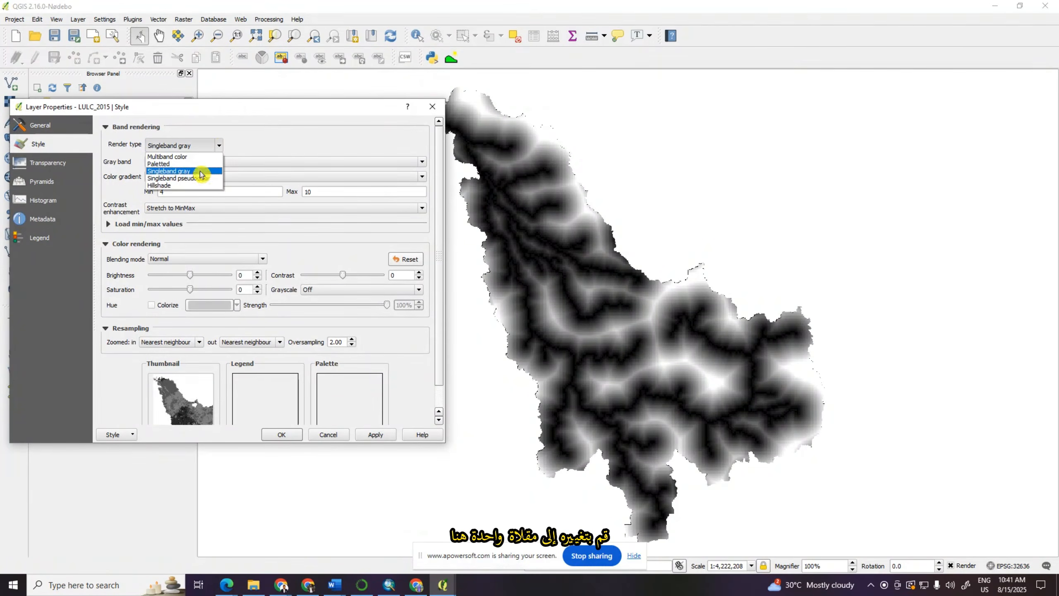
pyautogui.click(195, 178)
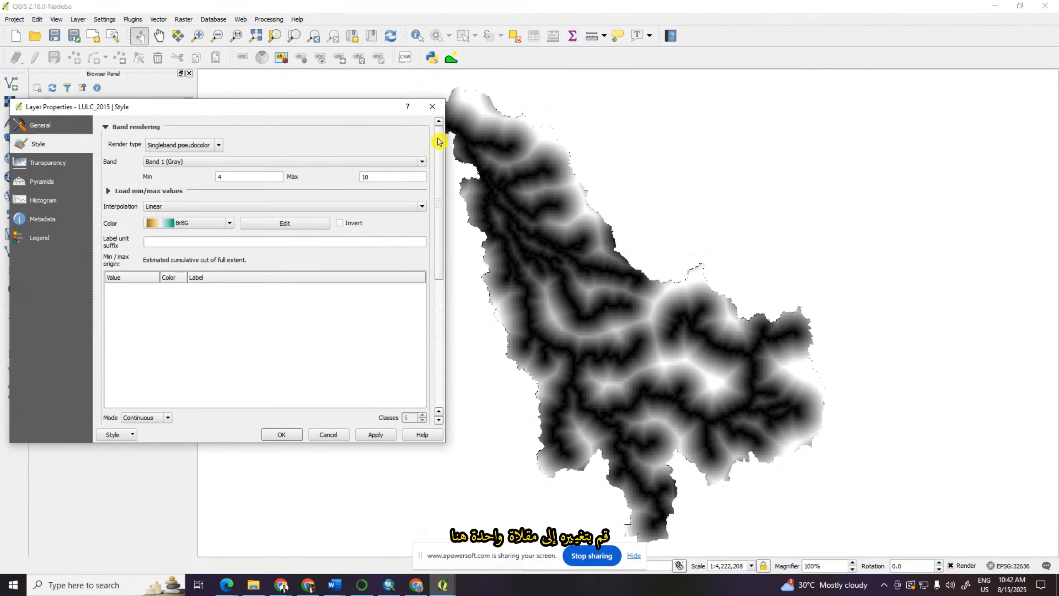
pyautogui.moveTo(438, 142); pyautogui.dragTo(434, 246)
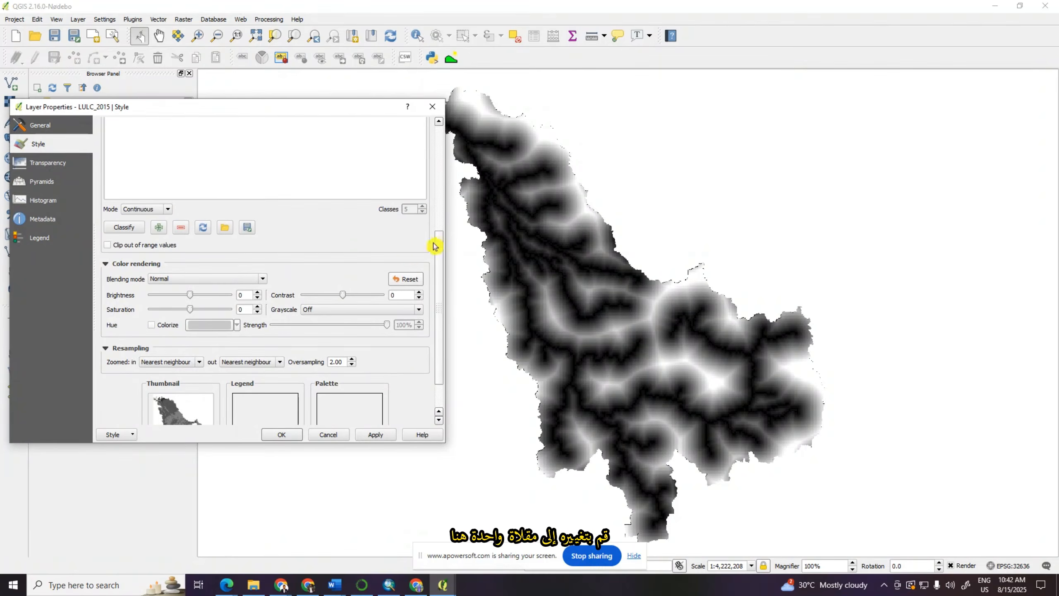
pyautogui.click(167, 209)
pyautogui.click(153, 226)
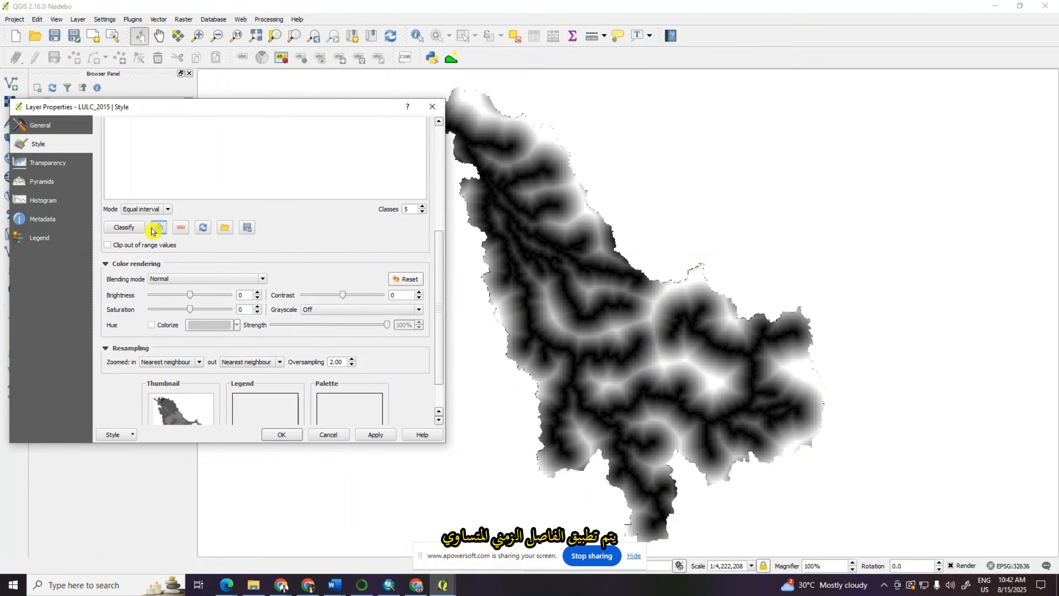
pyautogui.click(378, 435)
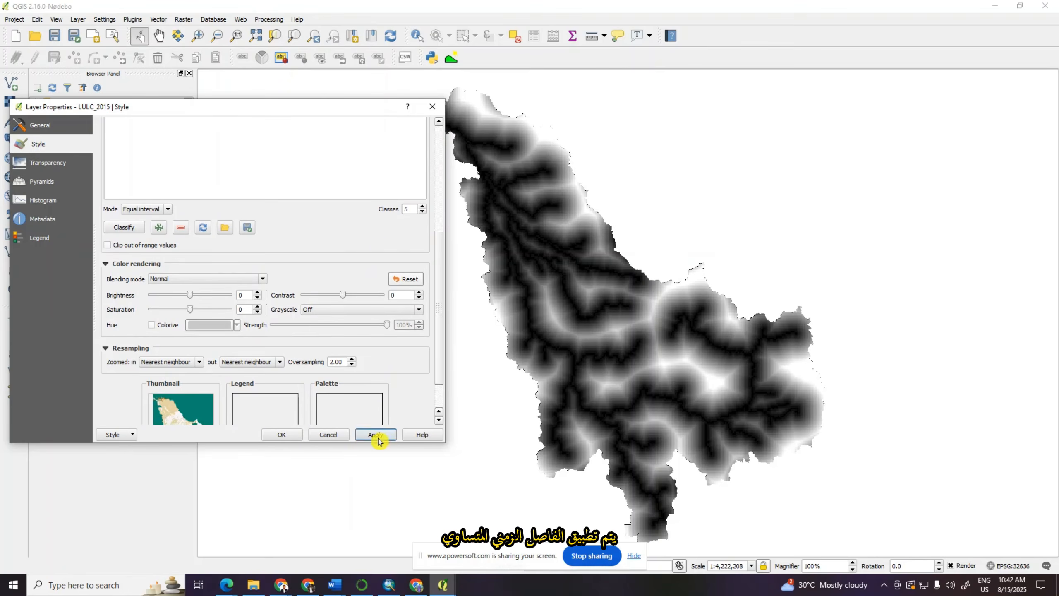
pyautogui.click(282, 435)
# Hide the River_Dist, Slope_Map, Road_Distance, LULC_2025 and LULC_2020 layers so the map shows LULC_2015.
pyautogui.scroll(2, 81, 242)
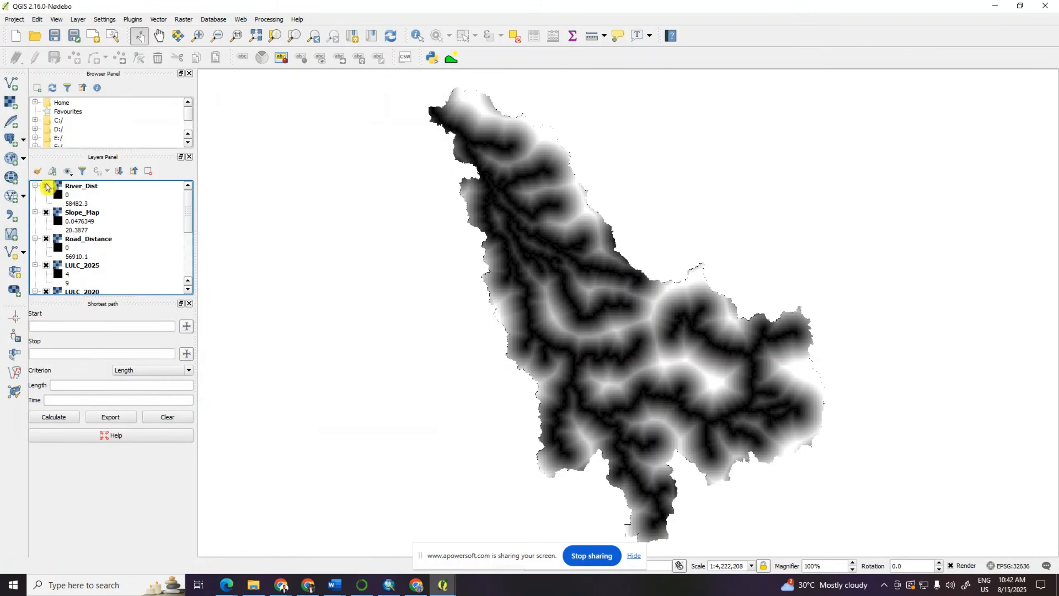
pyautogui.click(46, 186)
pyautogui.click(46, 212)
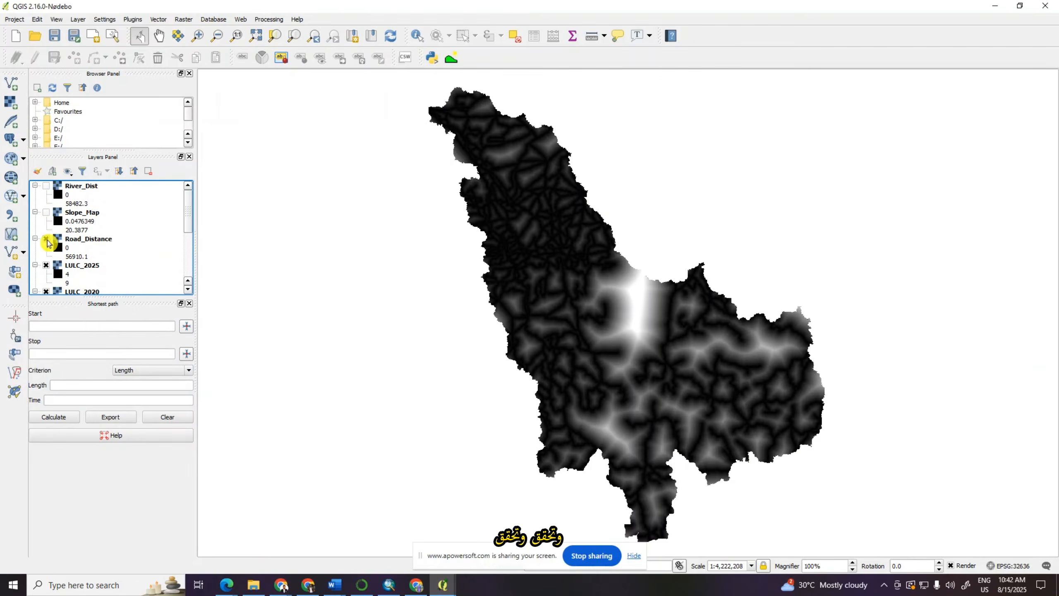
pyautogui.click(47, 239)
pyautogui.scroll(-2, 47, 241)
pyautogui.click(46, 212)
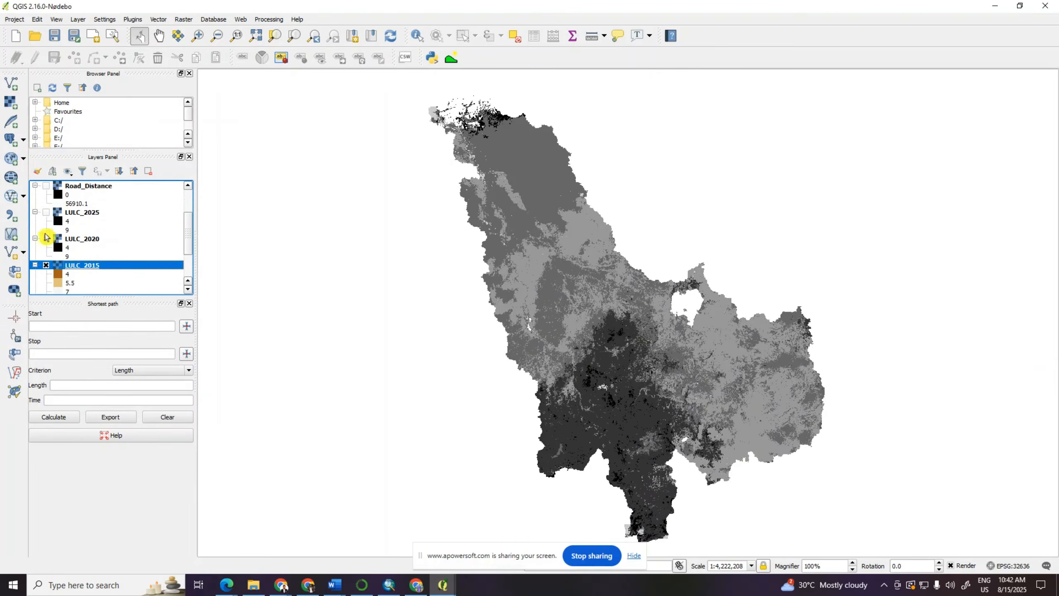
pyautogui.click(46, 240)
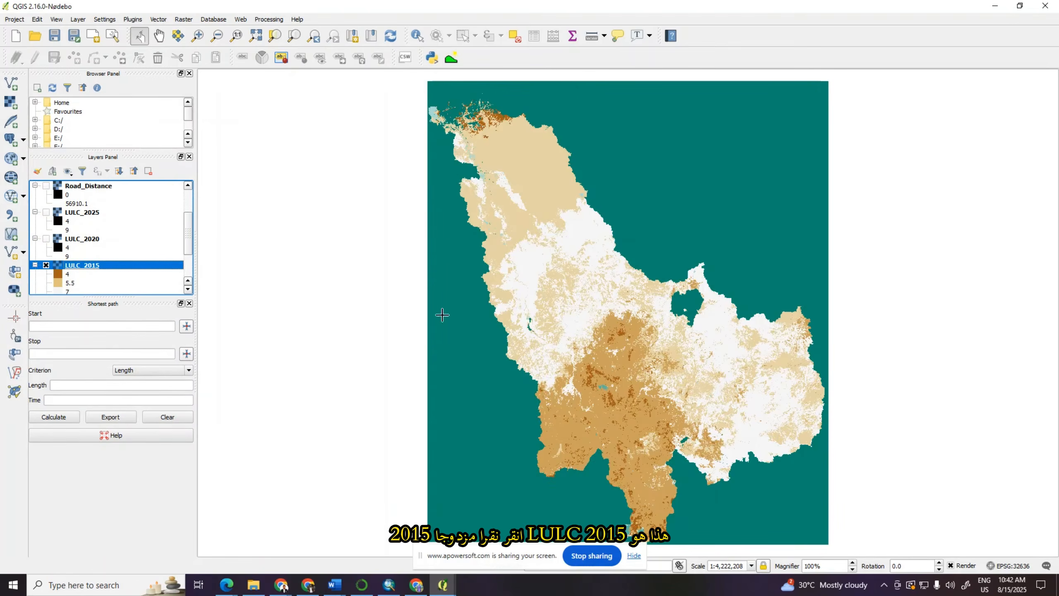
# Render the LULC_2020 layer as singleband pseudocolor, classified in equal interval mode, and apply the style.
pyautogui.click(85, 239)
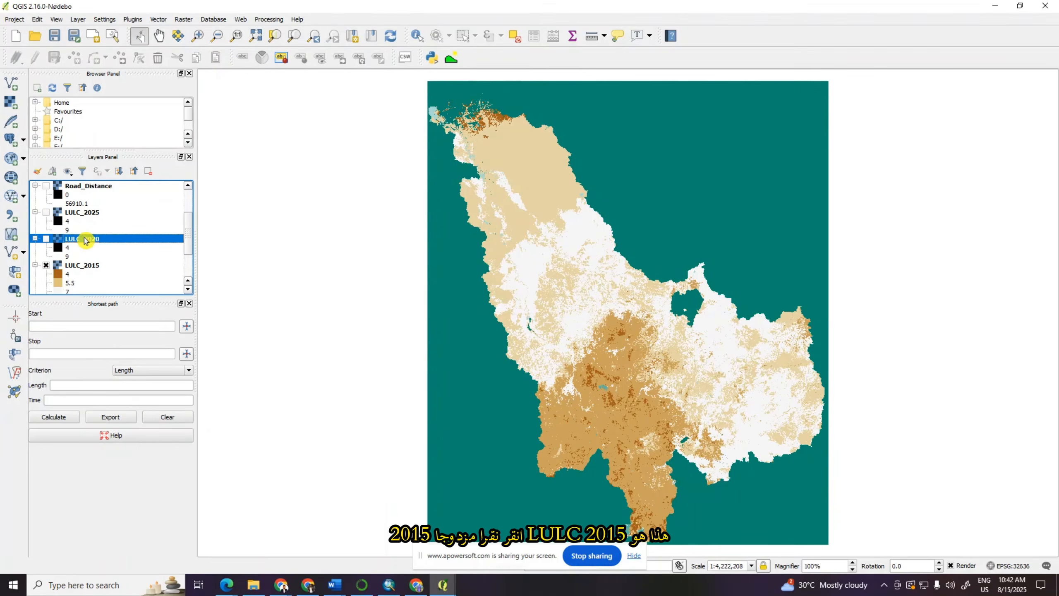
pyautogui.doubleClick(84, 240)
pyautogui.click(217, 146)
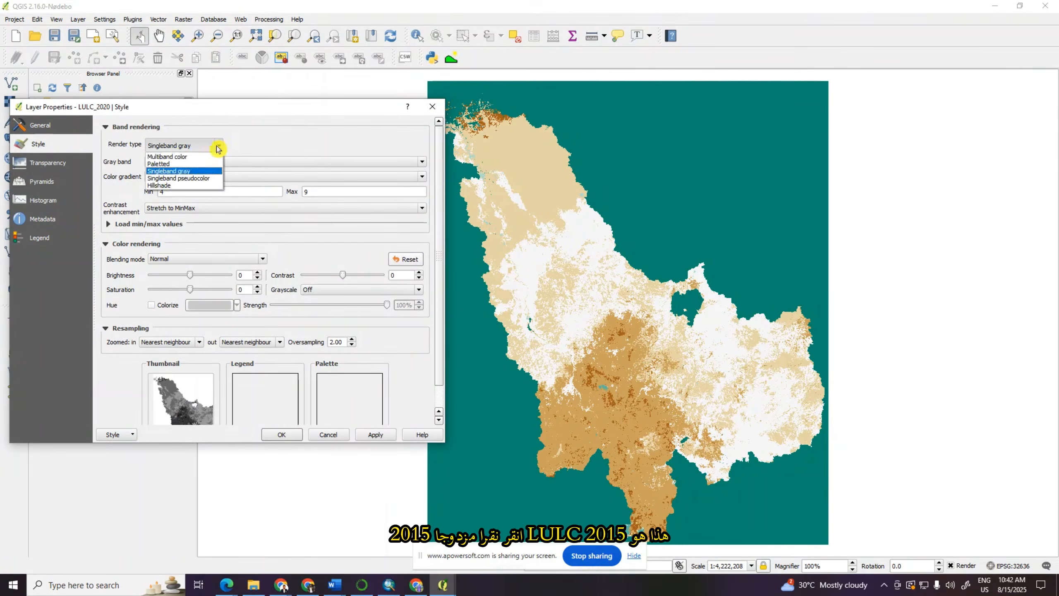
pyautogui.click(181, 179)
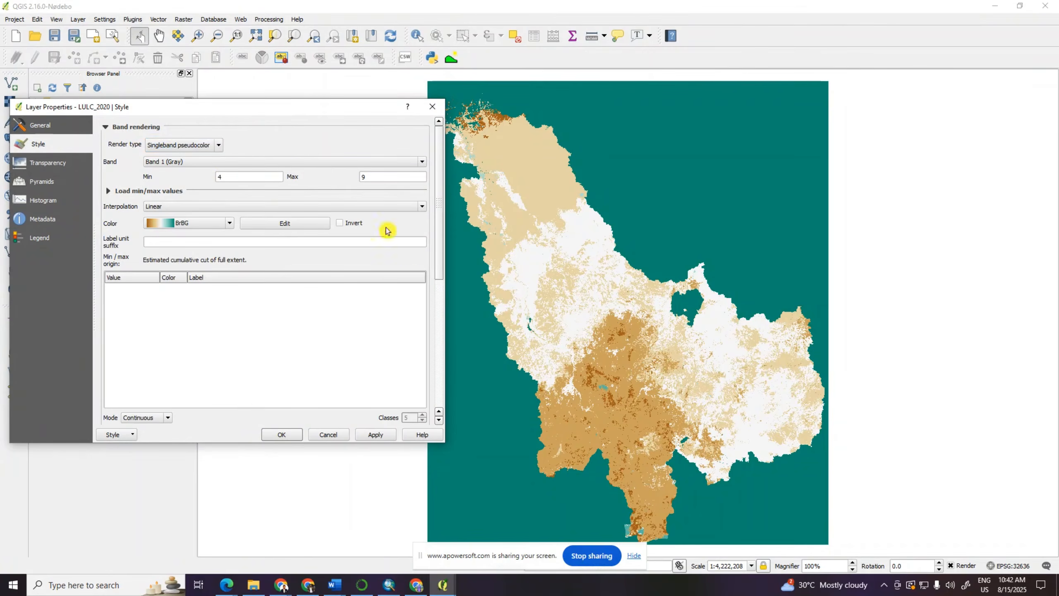
pyautogui.moveTo(440, 238); pyautogui.dragTo(437, 339)
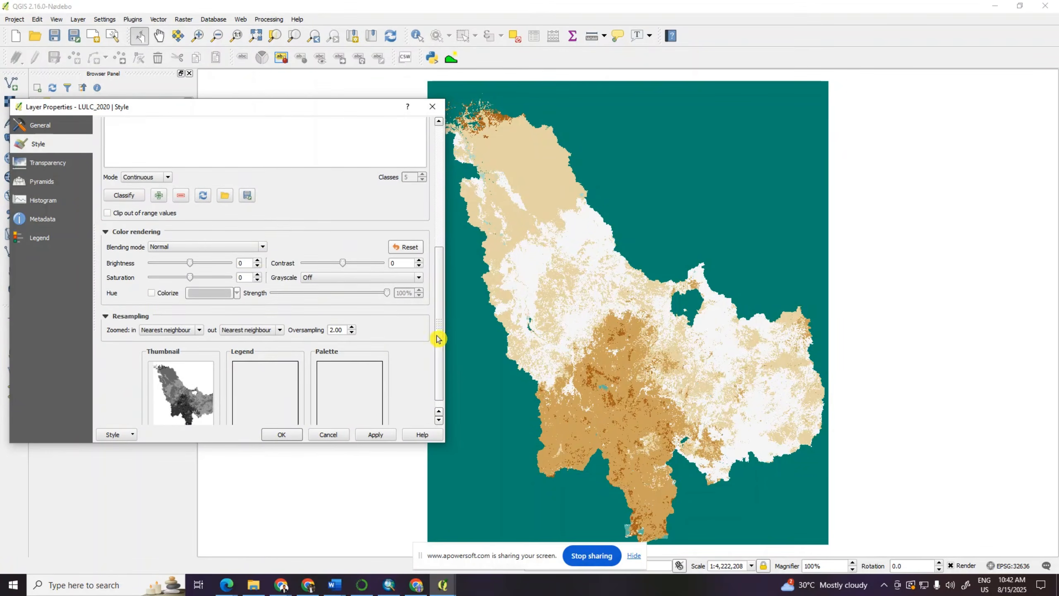
pyautogui.click(168, 178)
pyautogui.click(148, 195)
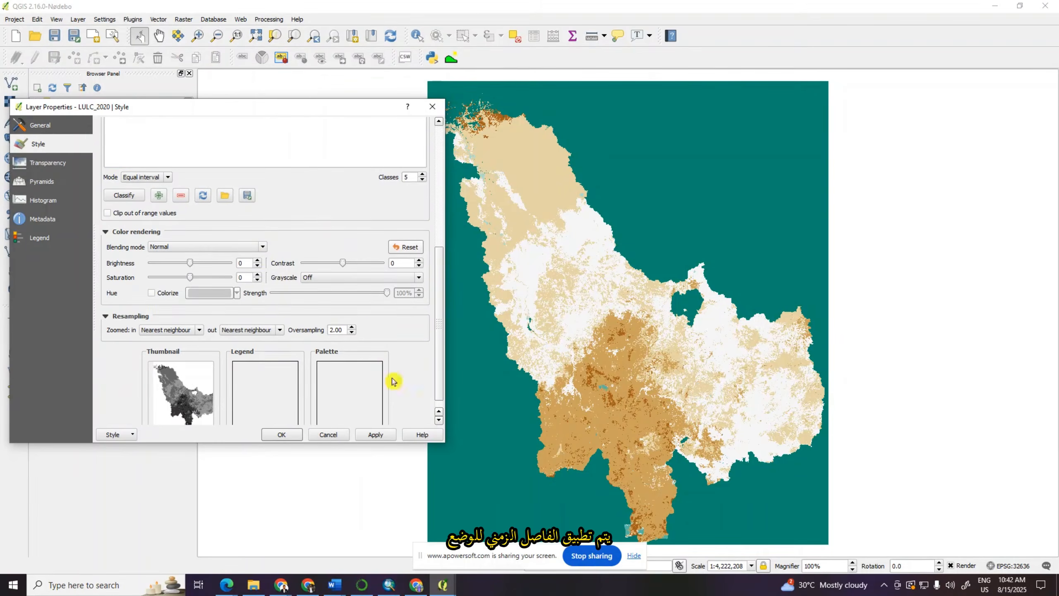
pyautogui.click(373, 434)
pyautogui.click(275, 434)
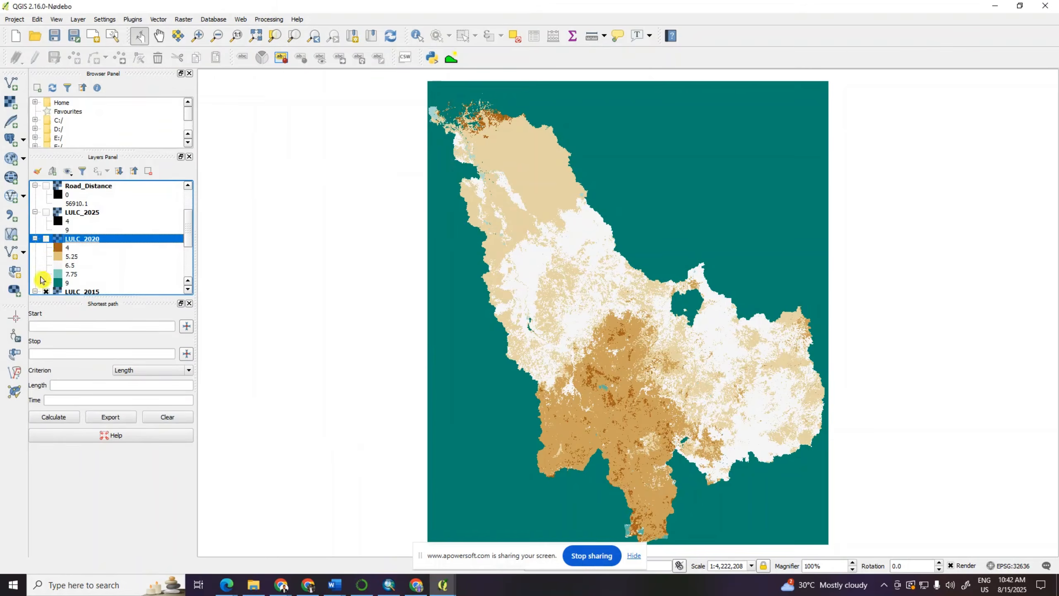
# Make the LULC_2020 and LULC_2025 layers visible again on the map.
pyautogui.click(46, 240)
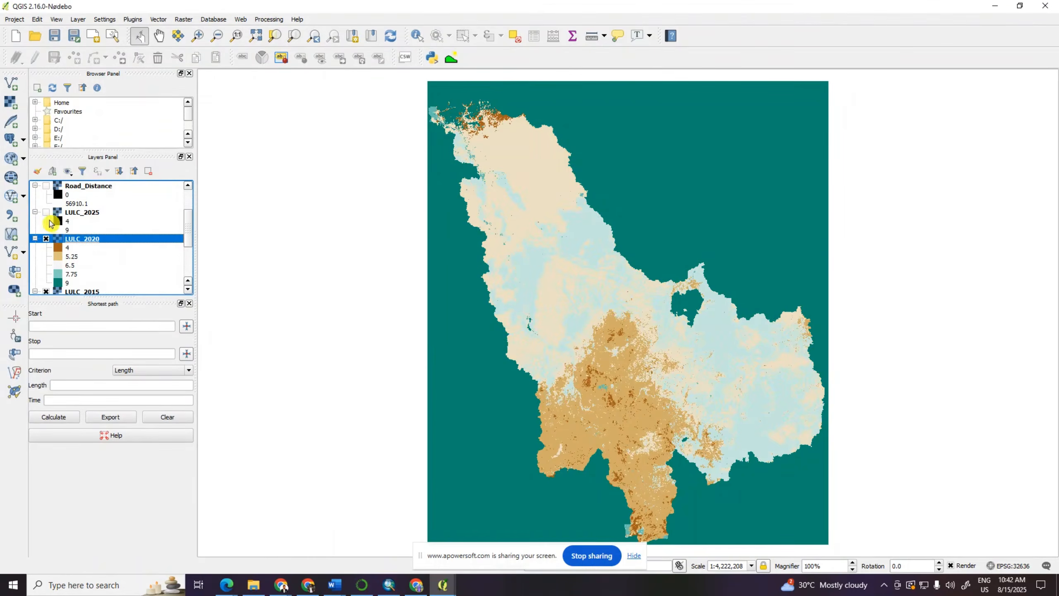
pyautogui.click(46, 212)
pyautogui.click(80, 214)
pyautogui.rightClick(79, 214)
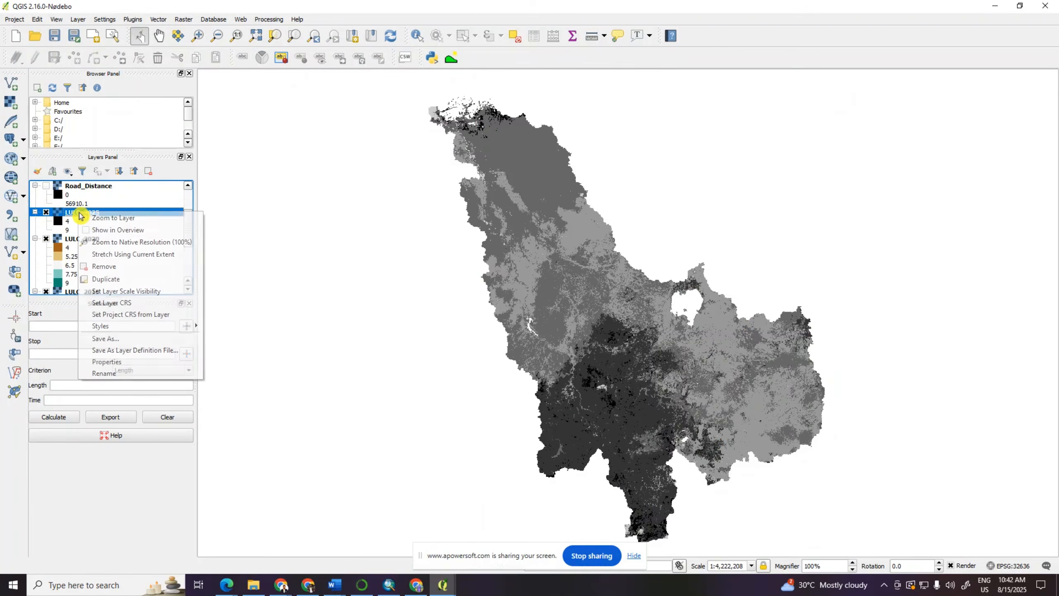
pyautogui.press('Escape')
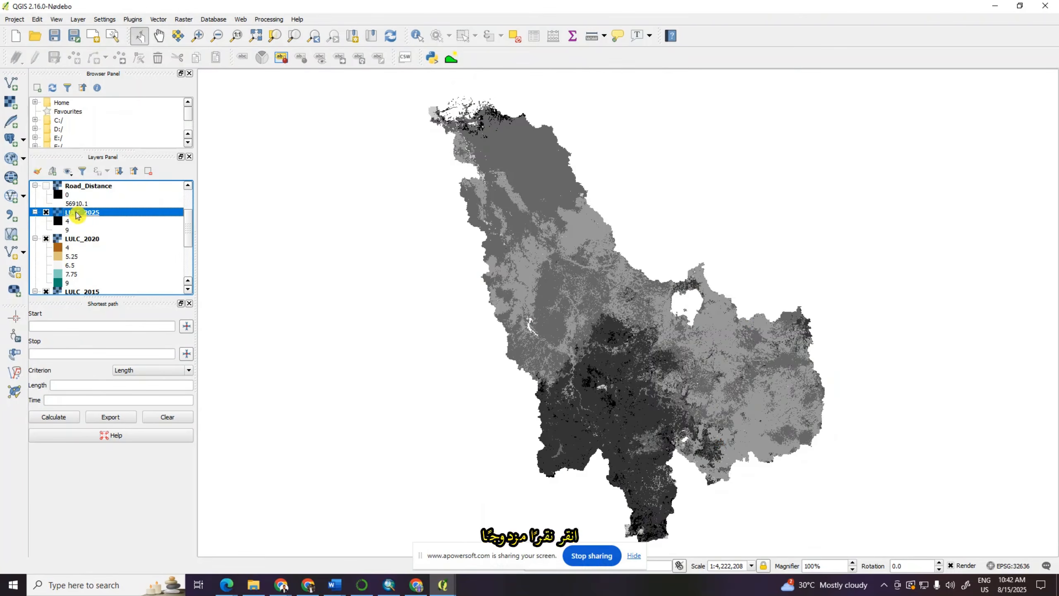
# Change the LULC_2025 layer's render type to singleband pseudocolor with equal interval classes and accept the style.
pyautogui.doubleClick(77, 214)
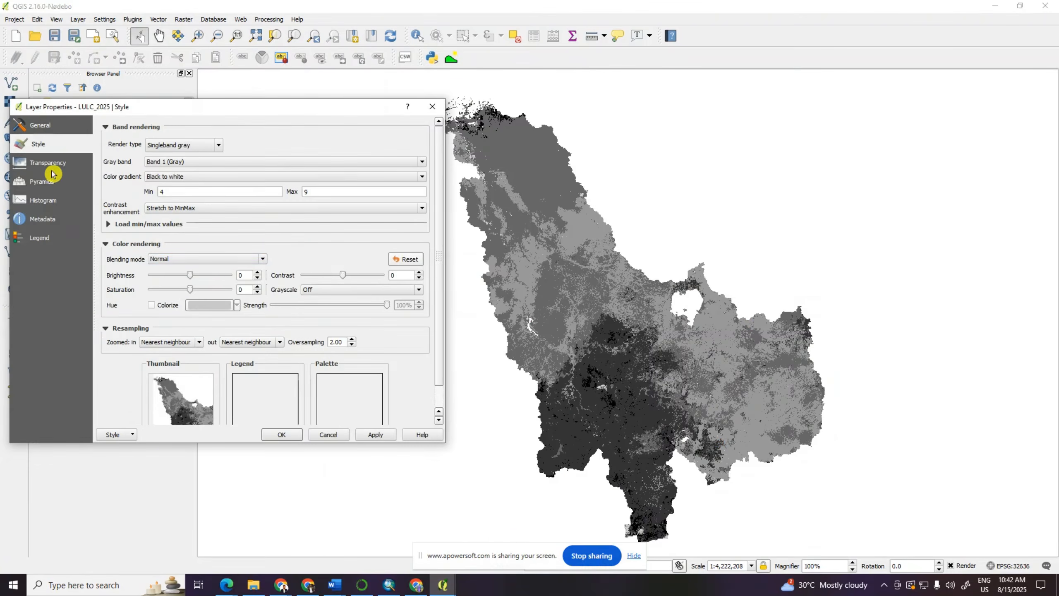
pyautogui.click(218, 145)
pyautogui.click(190, 179)
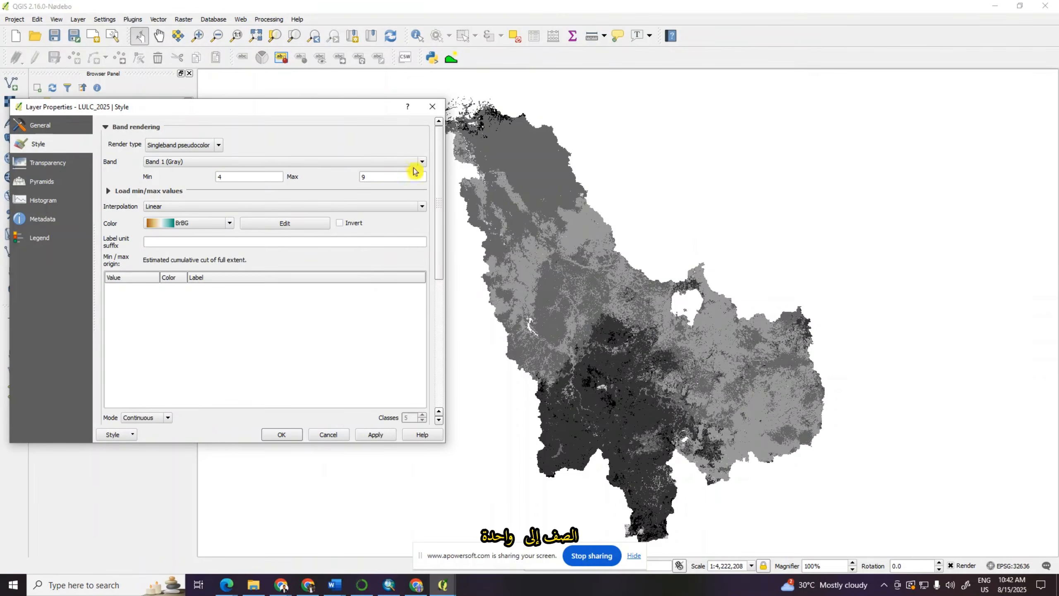
pyautogui.moveTo(442, 155); pyautogui.dragTo(425, 306)
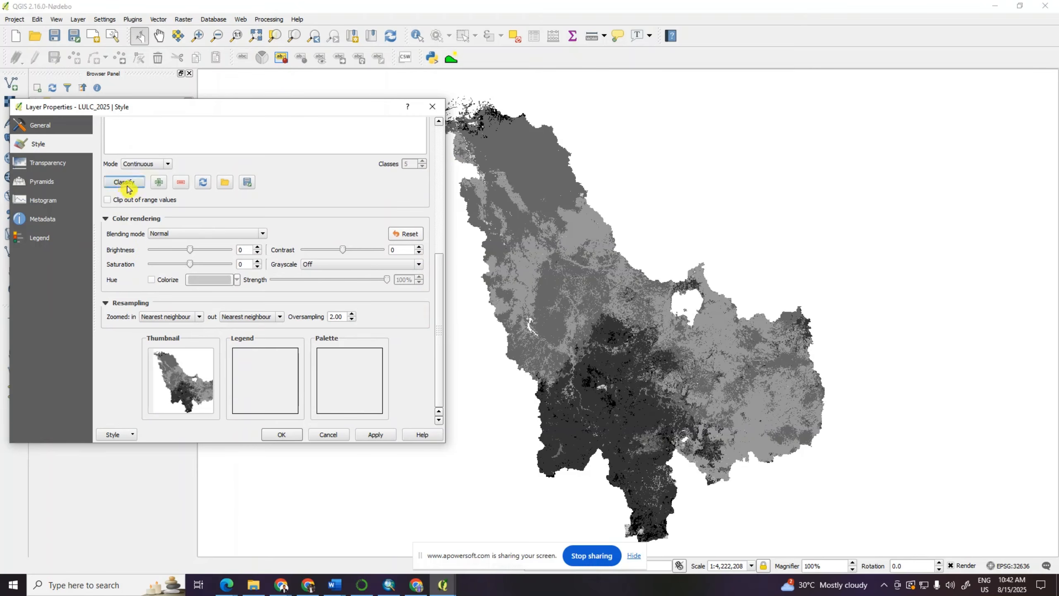
pyautogui.click(167, 166)
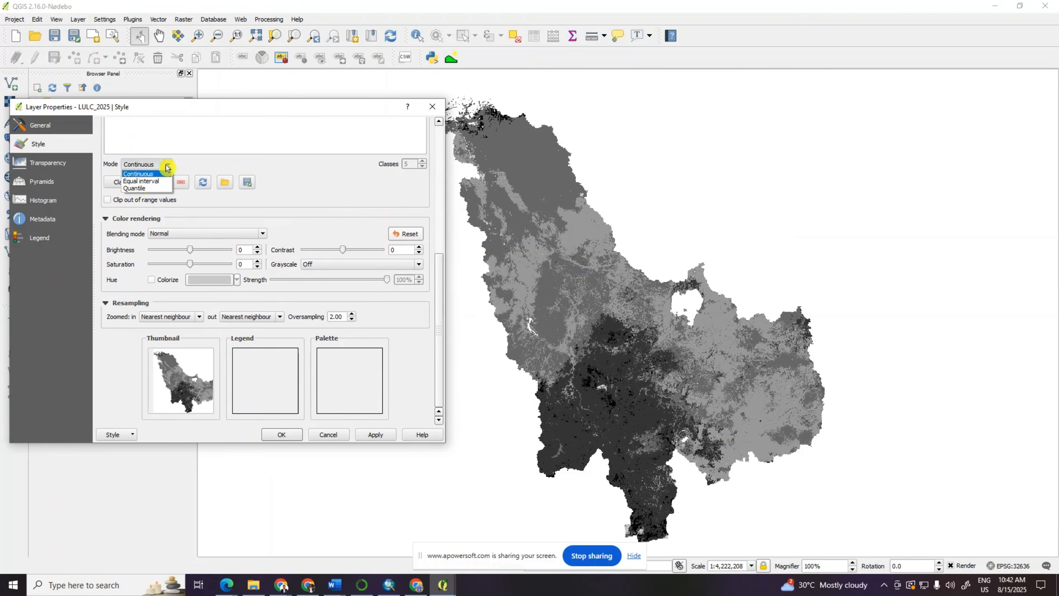
pyautogui.click(145, 182)
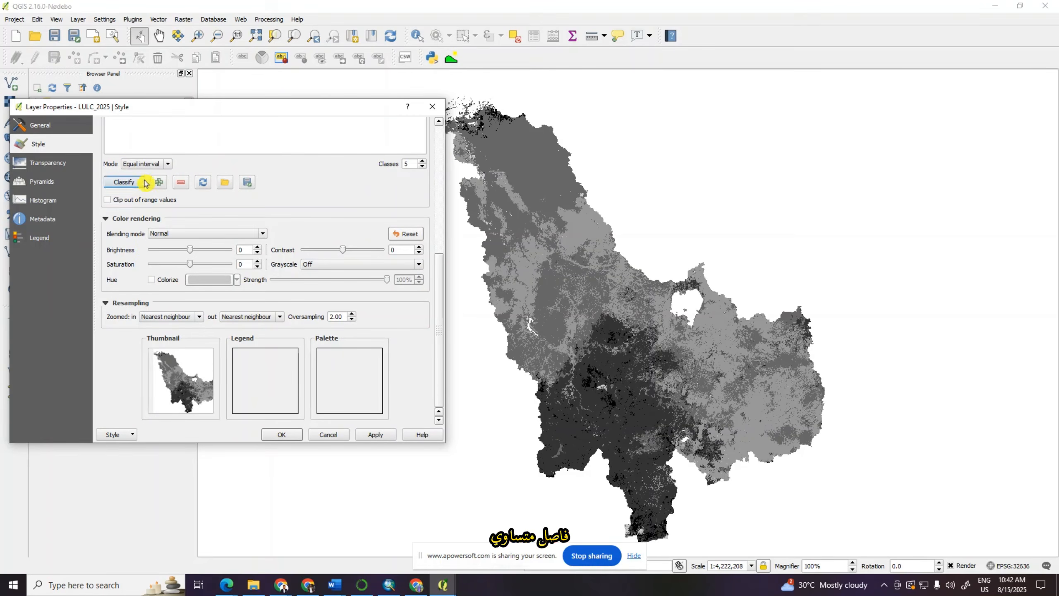
pyautogui.click(285, 436)
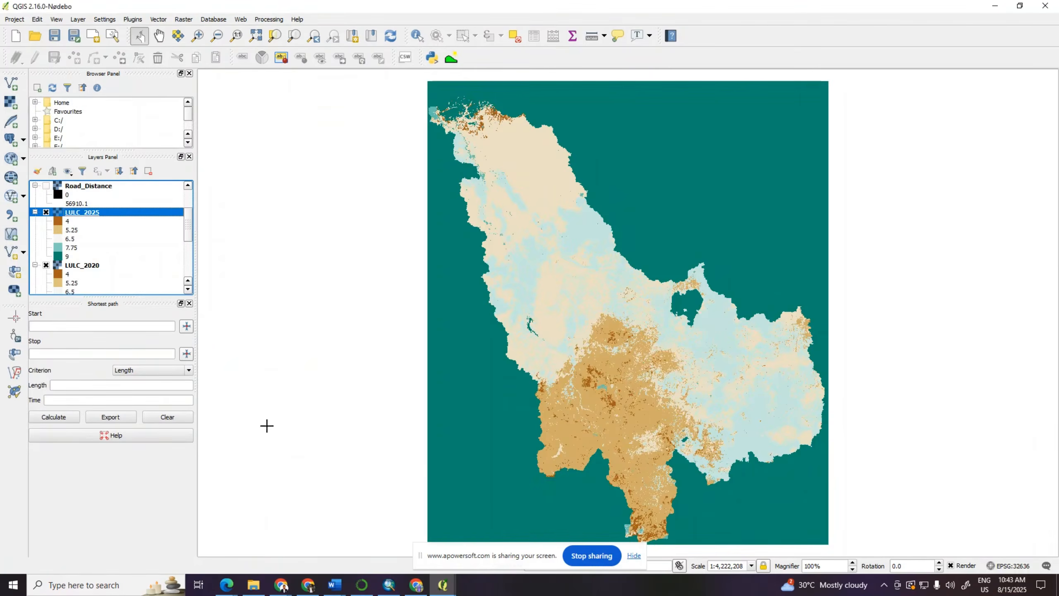
pyautogui.click(634, 555)
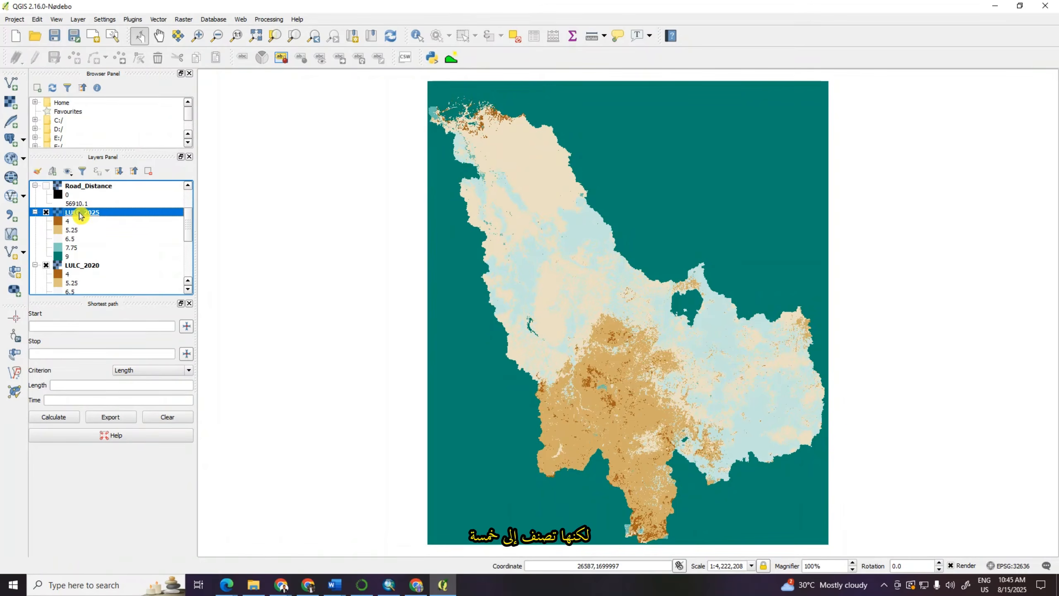
# Reclassify the LULC_2025 layer's style in equal interval mode with 10 classes and accept it.
pyautogui.doubleClick(82, 214)
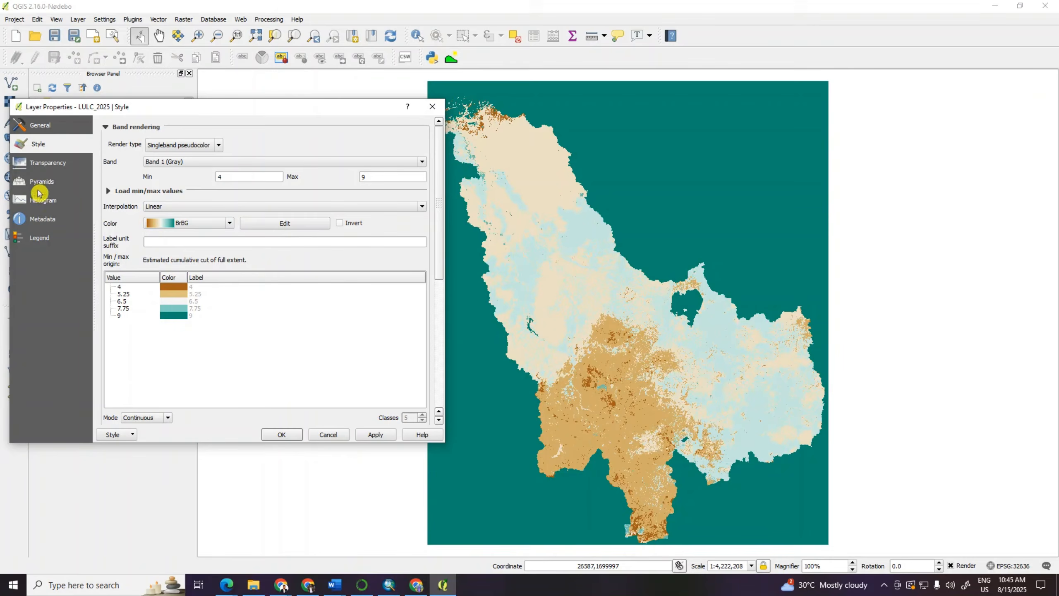
pyautogui.click(42, 133)
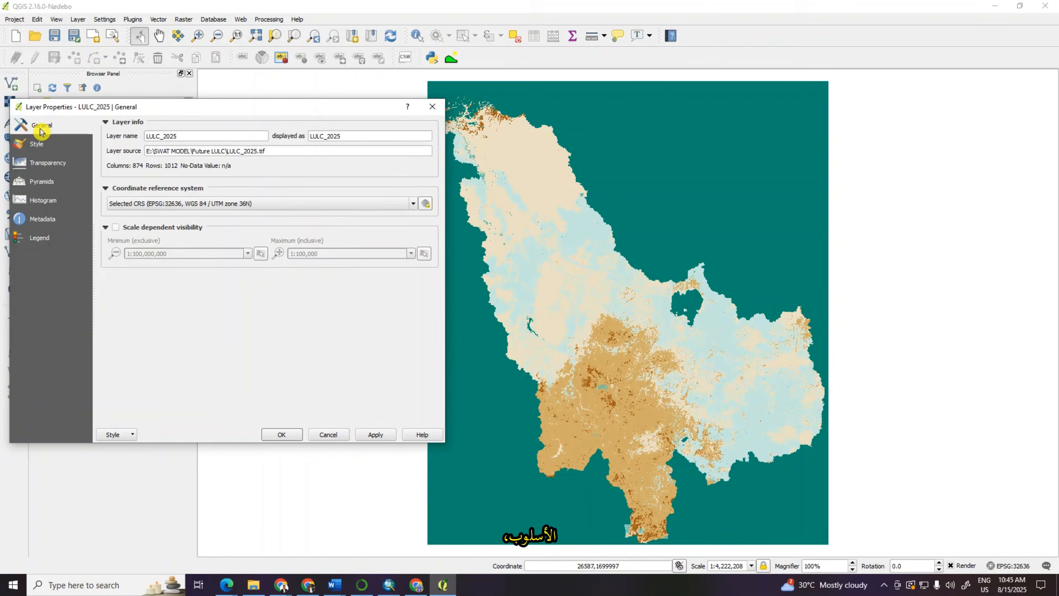
pyautogui.click(42, 148)
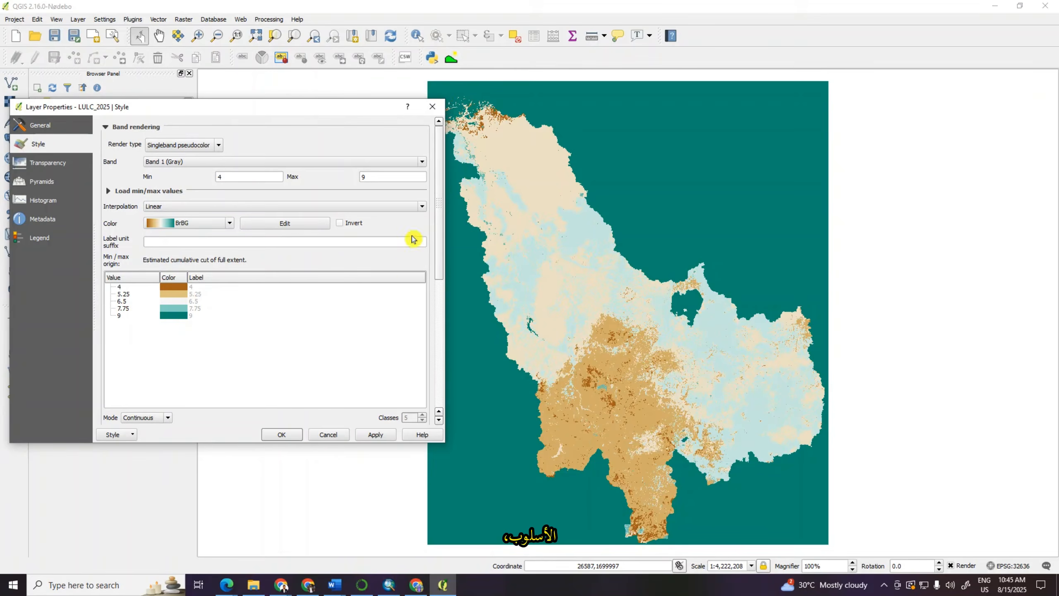
pyautogui.moveTo(441, 226); pyautogui.dragTo(445, 317)
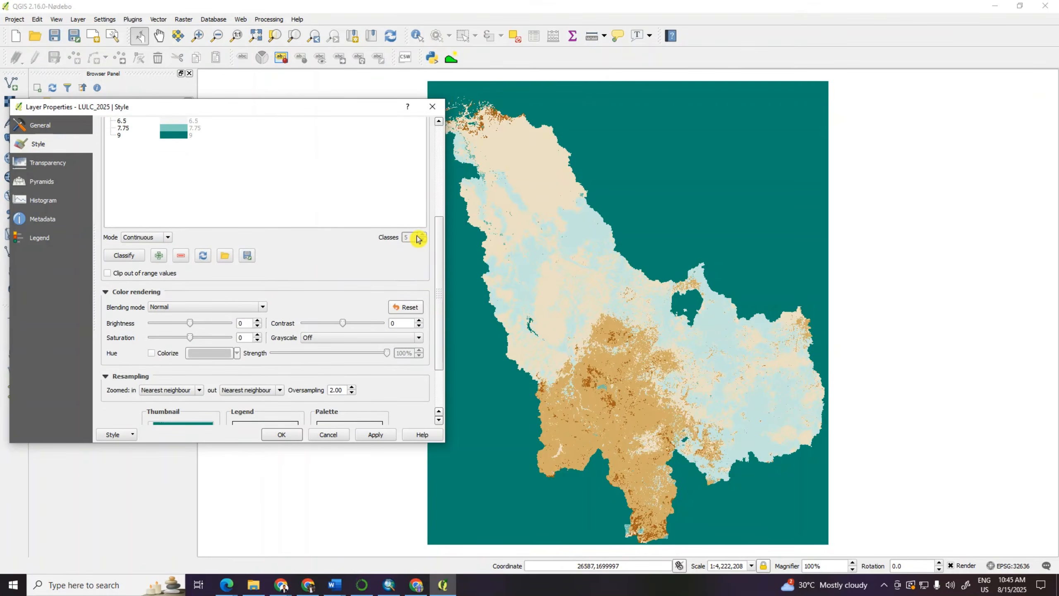
pyautogui.click(168, 237)
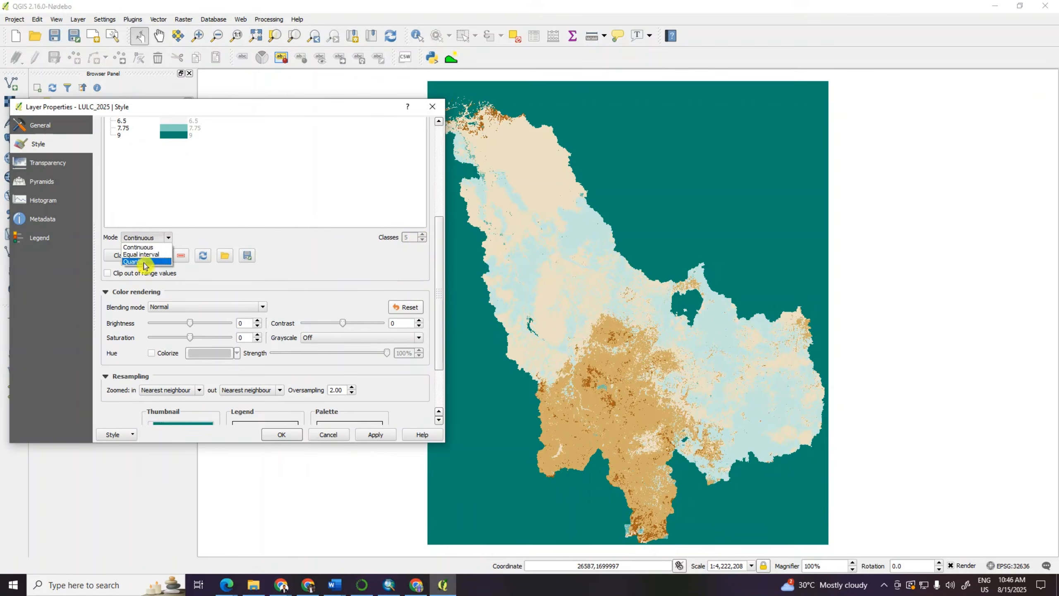
pyautogui.click(141, 254)
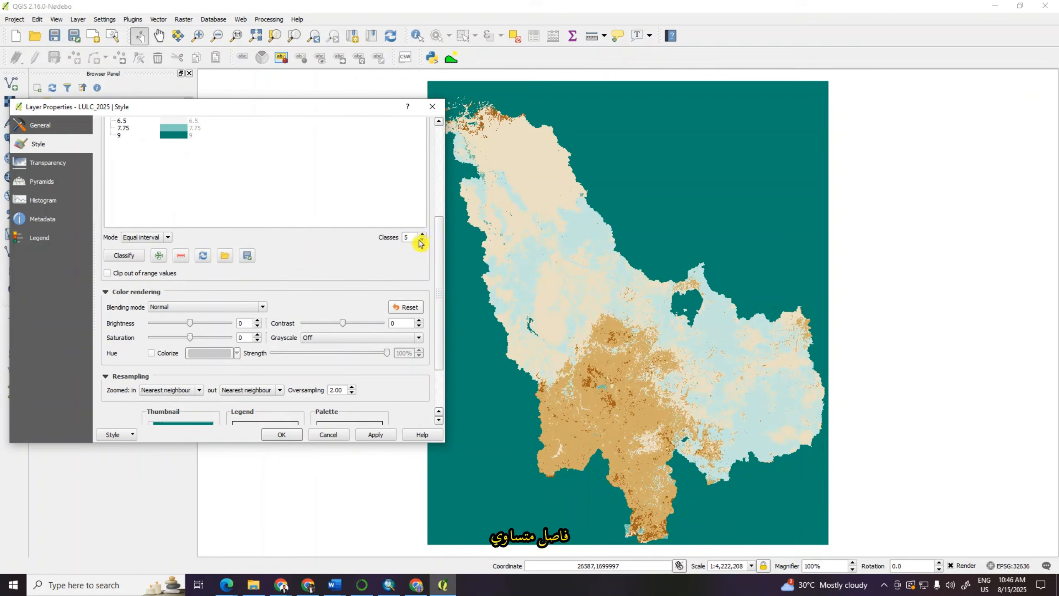
pyautogui.click(401, 238)
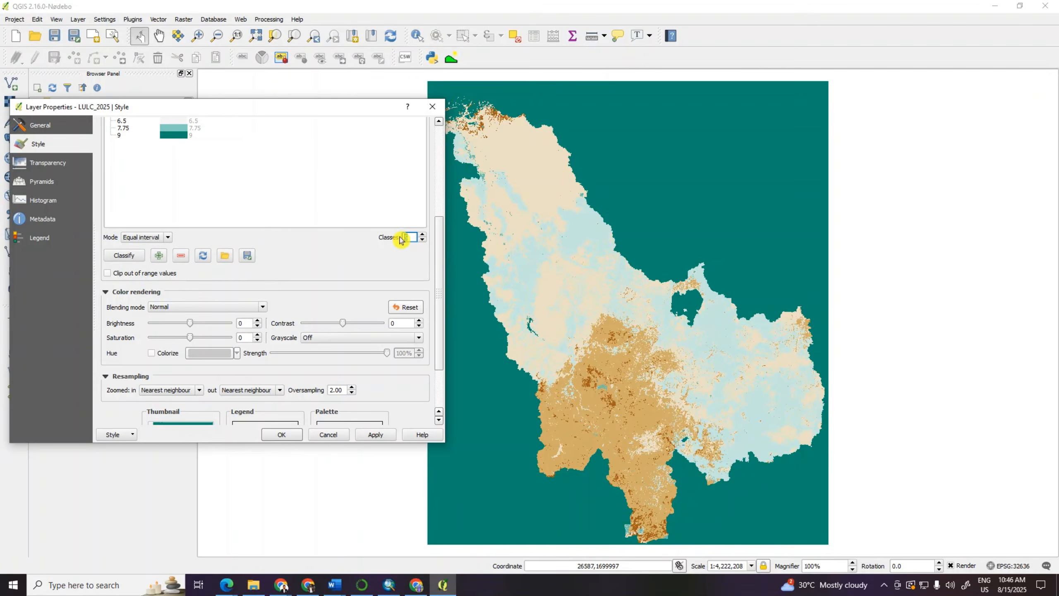
pyautogui.write('10')
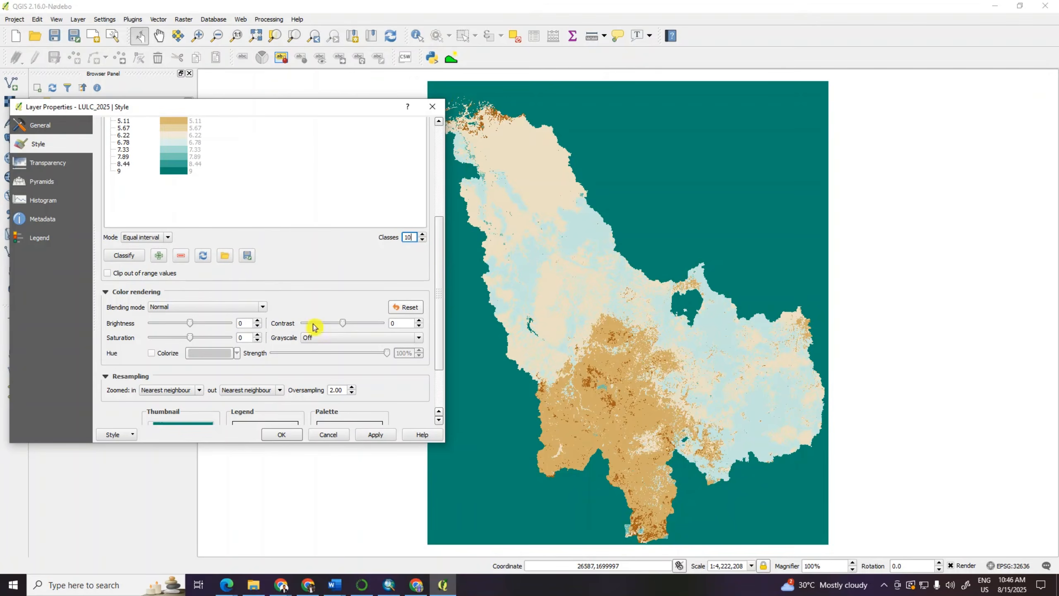
pyautogui.click(282, 435)
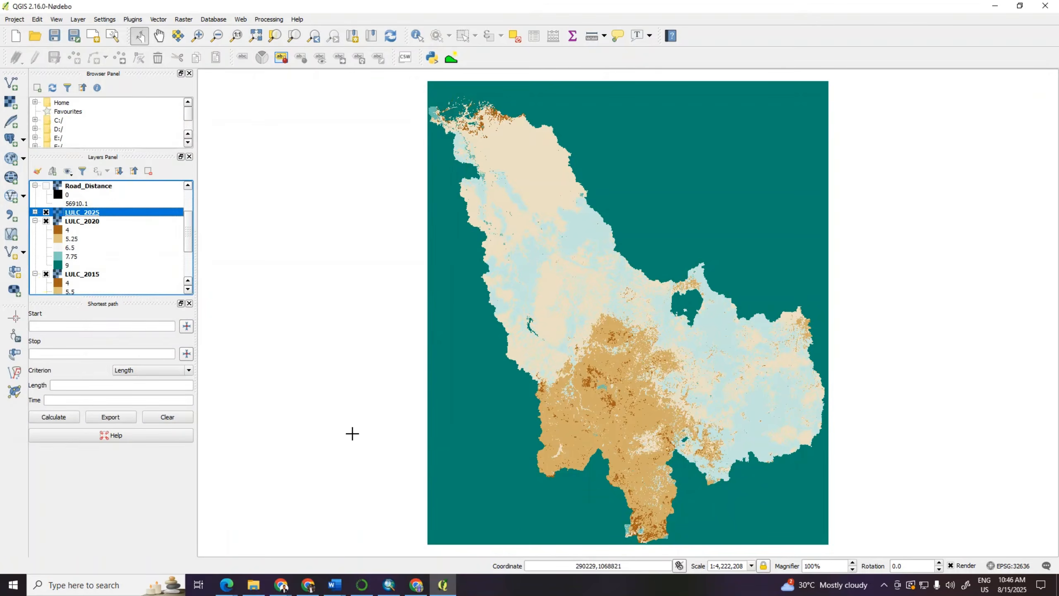
# Set the LULC_2020 layer's classification to equal interval with 10 classes and accept the style.
pyautogui.doubleClick(84, 222)
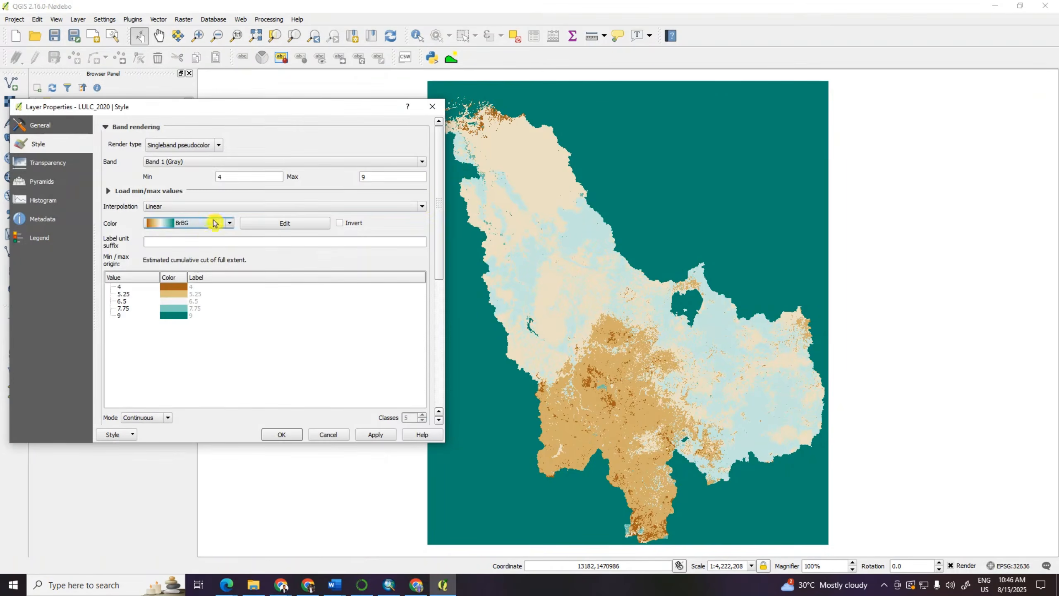
pyautogui.moveTo(442, 195); pyautogui.dragTo(441, 293)
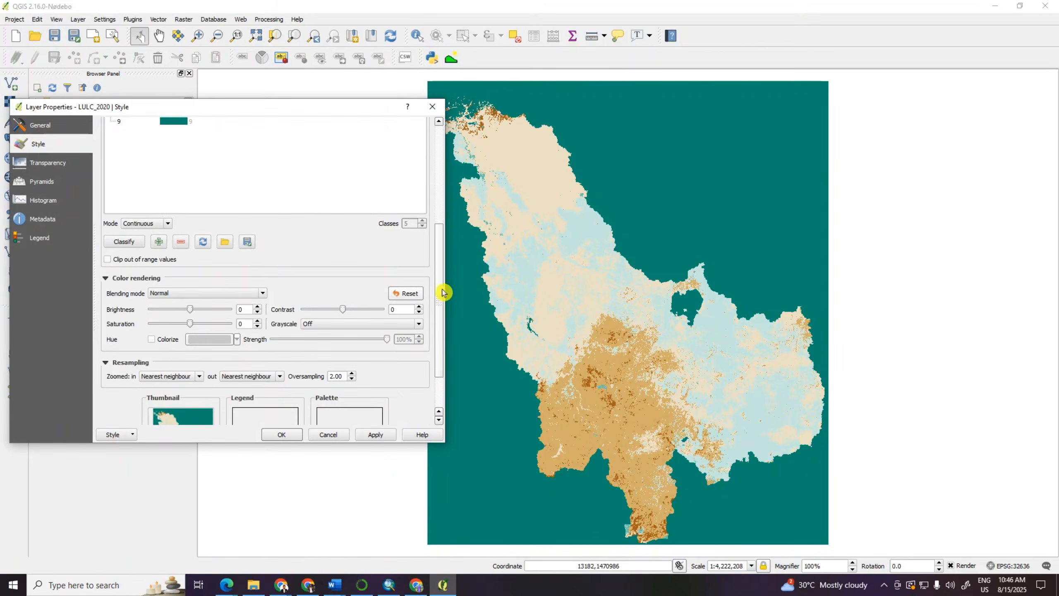
pyautogui.click(169, 223)
pyautogui.click(148, 241)
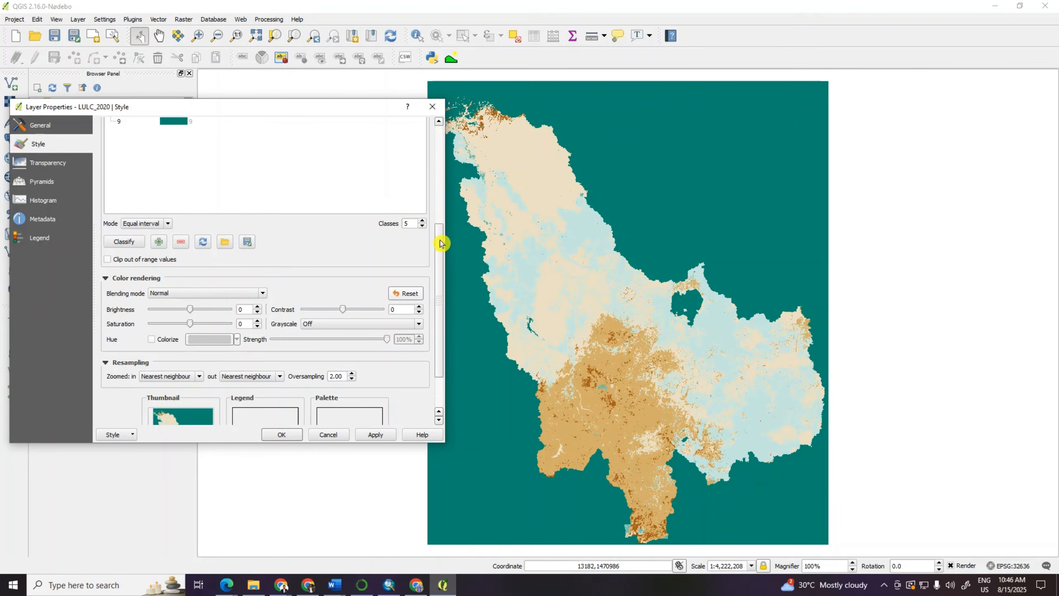
pyautogui.moveTo(440, 236); pyautogui.dragTo(440, 275)
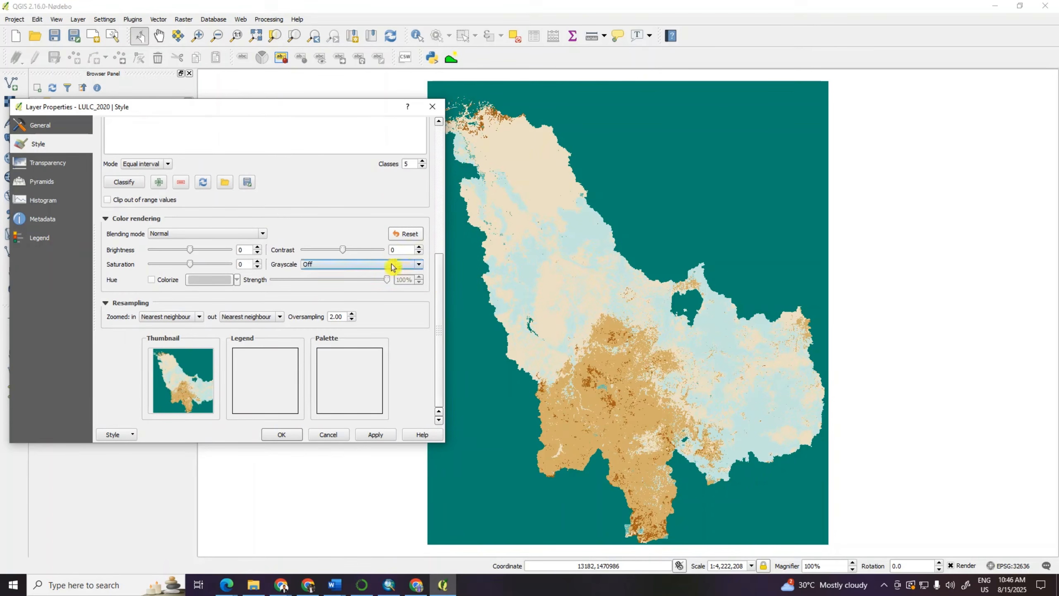
pyautogui.moveTo(412, 165); pyautogui.dragTo(399, 168)
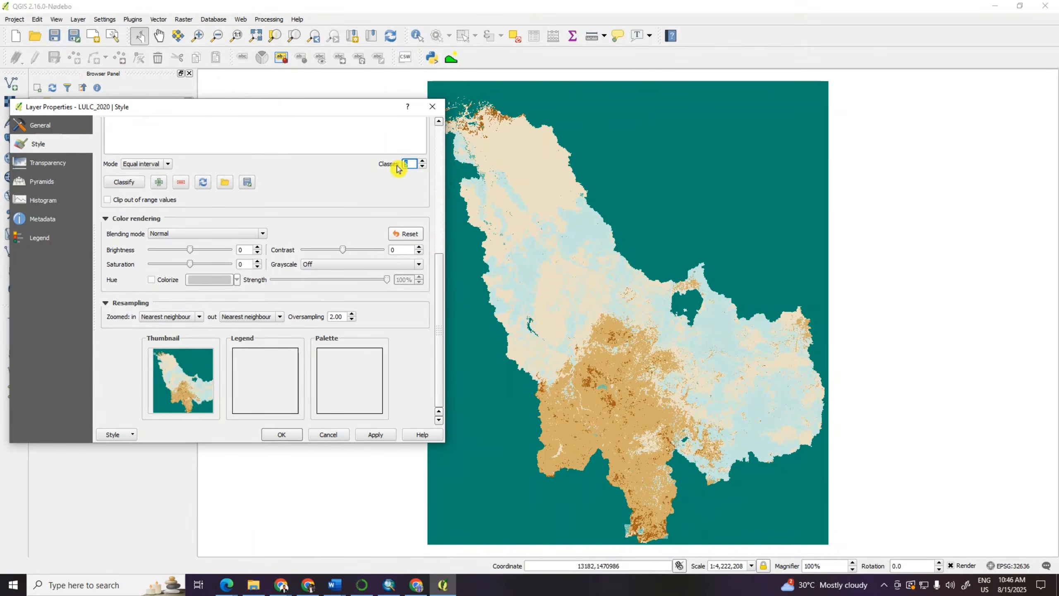
pyautogui.write('10')
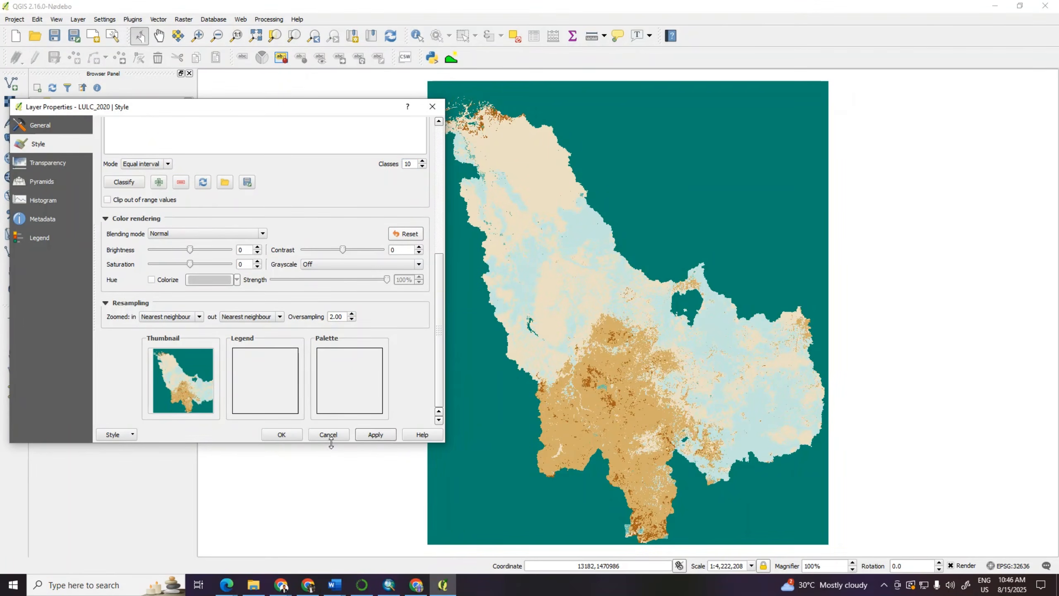
pyautogui.click(280, 434)
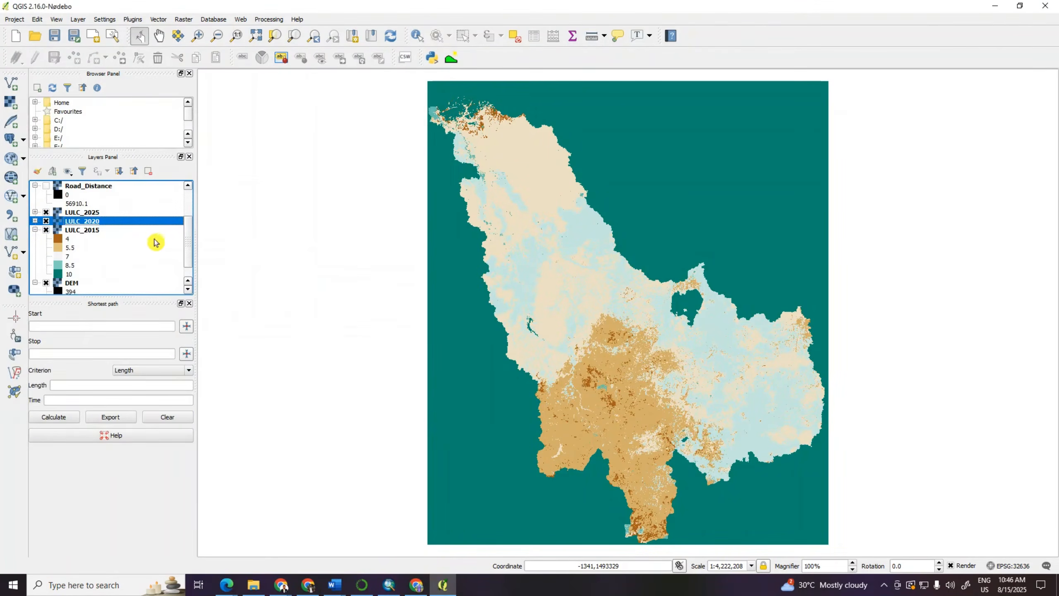
# Classify the LULC_2015 layer's pseudocolor style into 10 equal interval classes and accept the changes.
pyautogui.click(96, 234)
pyautogui.rightClick(95, 235)
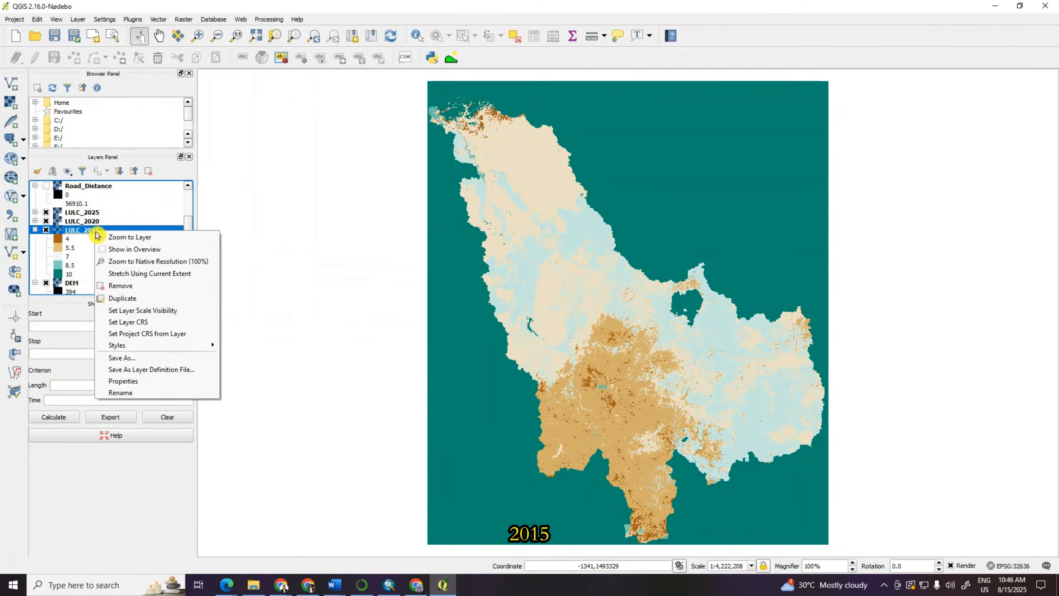
pyautogui.click(69, 232)
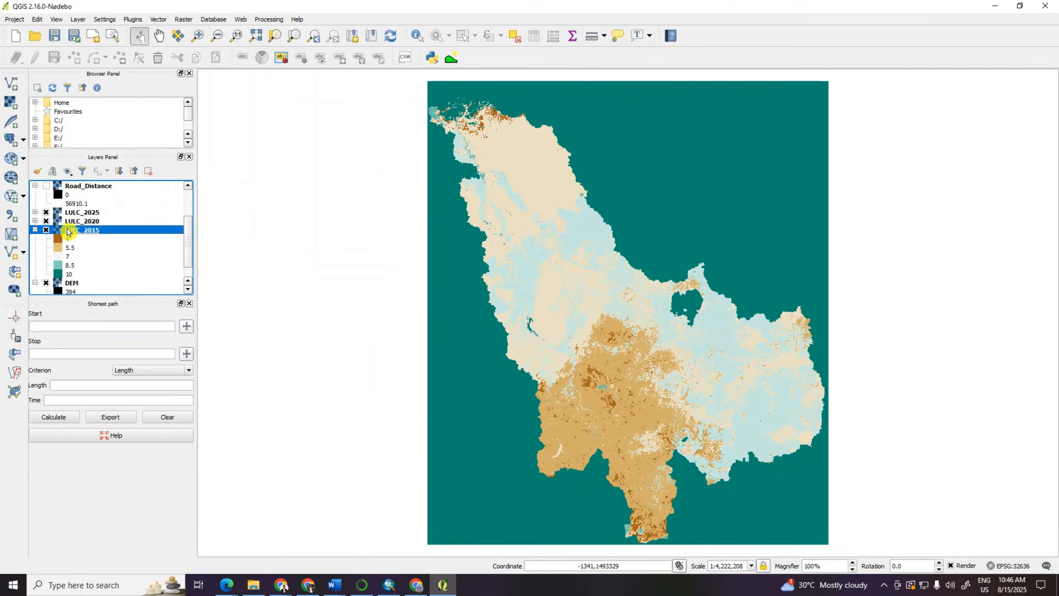
pyautogui.doubleClick(97, 234)
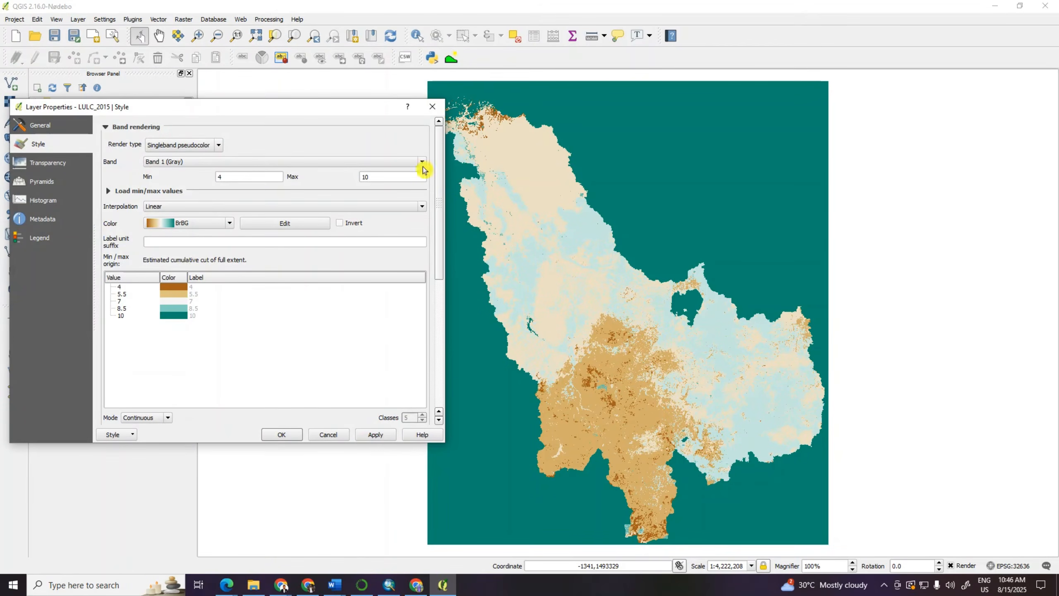
pyautogui.moveTo(440, 170); pyautogui.dragTo(442, 298)
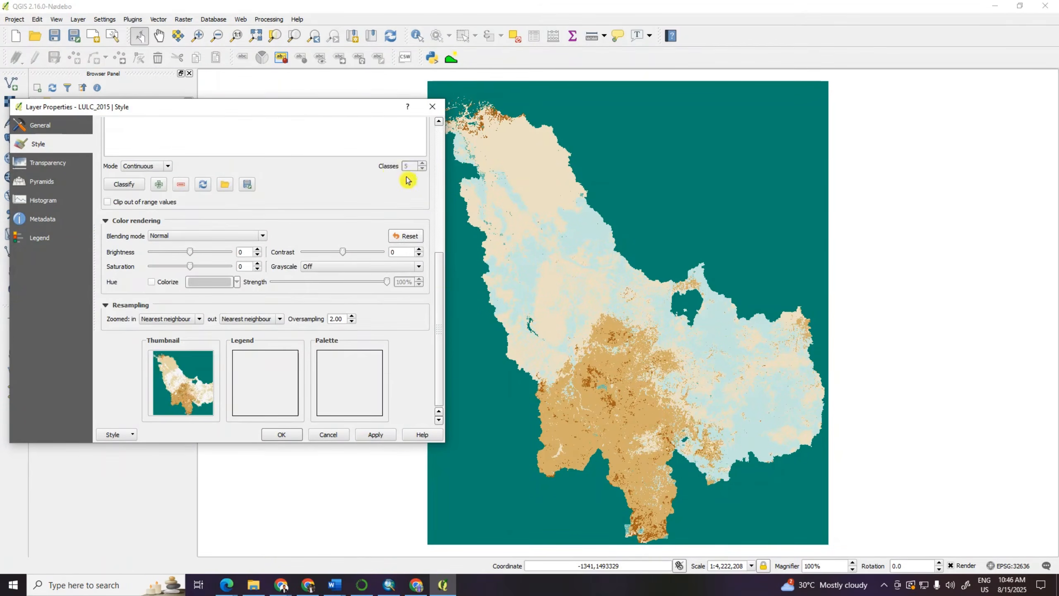
pyautogui.click(166, 166)
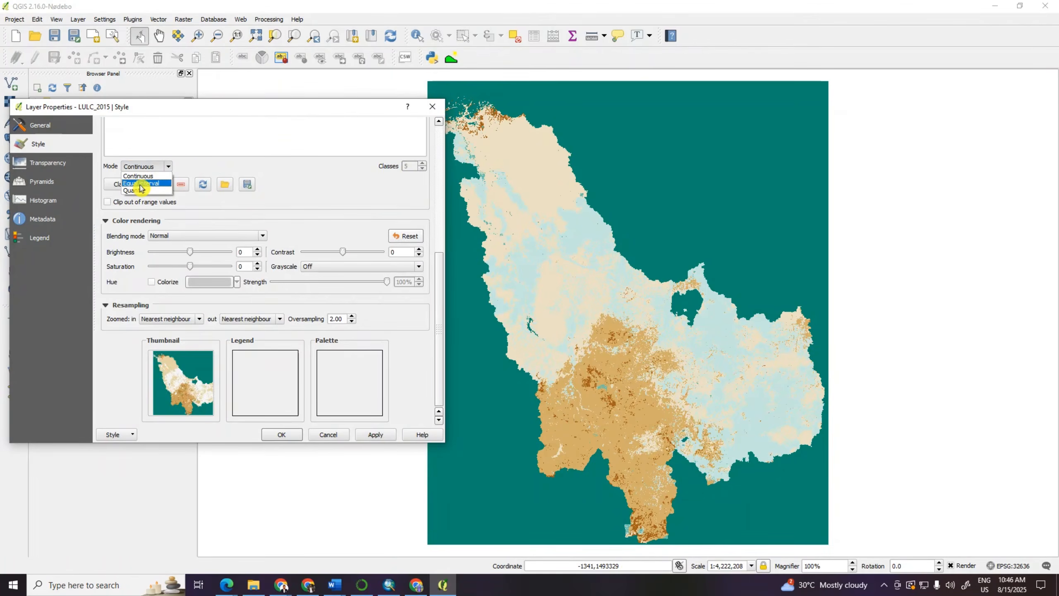
pyautogui.click(141, 183)
pyautogui.moveTo(409, 163); pyautogui.dragTo(392, 169)
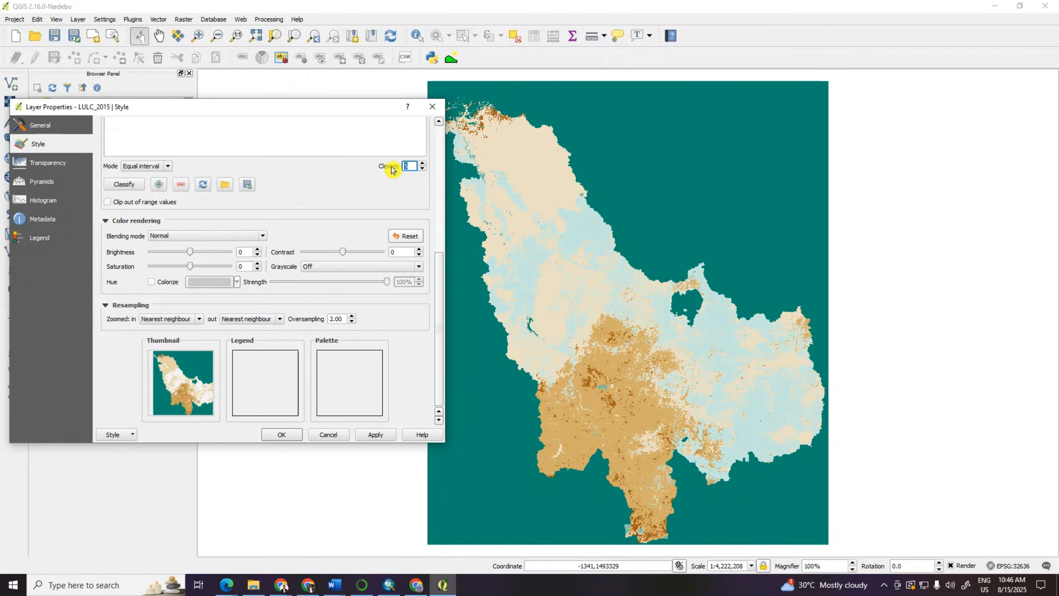
pyautogui.write('10')
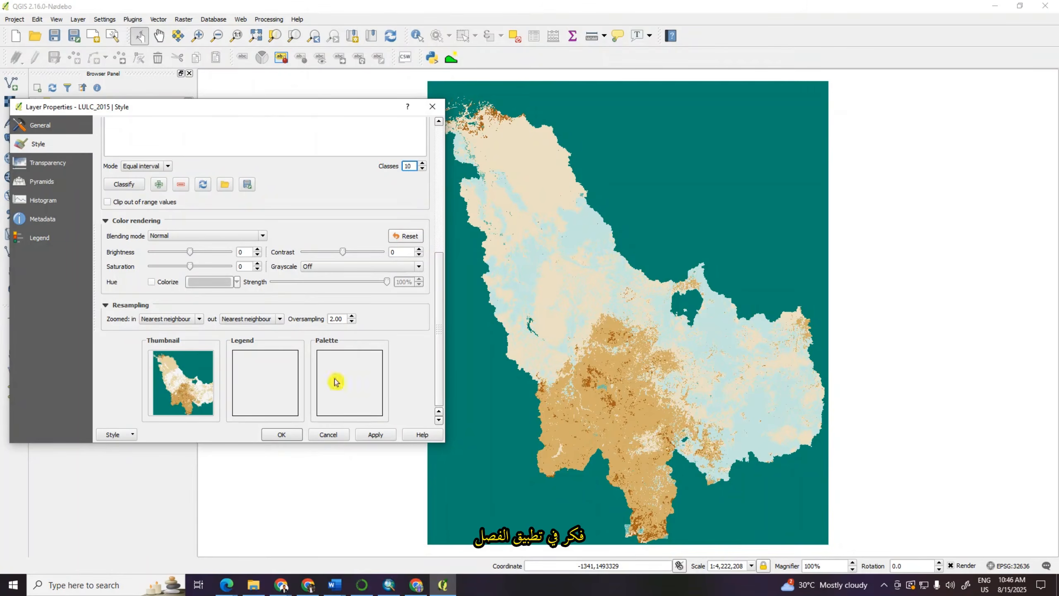
pyautogui.click(280, 434)
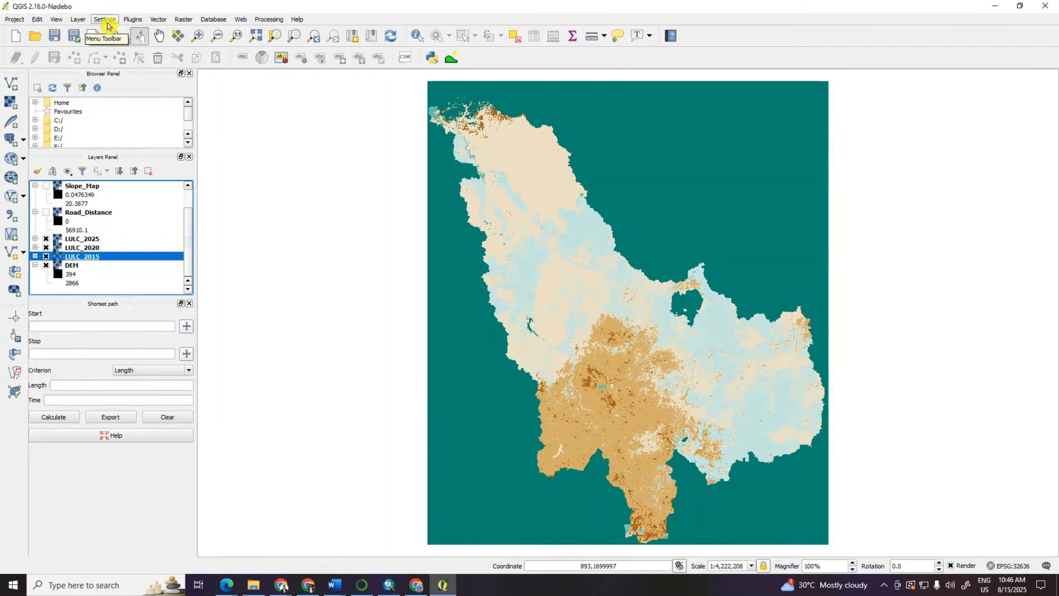
# Open the MOLUSCE plugin and assign LULC_2015 as the initial raster and LULC_2020 as the final raster.
pyautogui.click(182, 23)
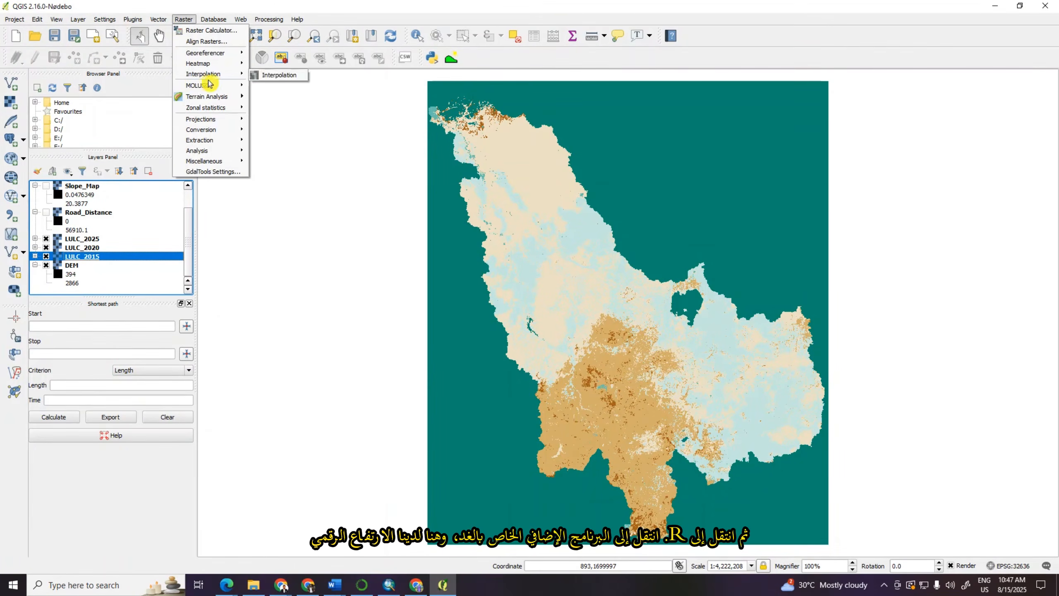
pyautogui.moveTo(216, 88)
pyautogui.click(284, 88)
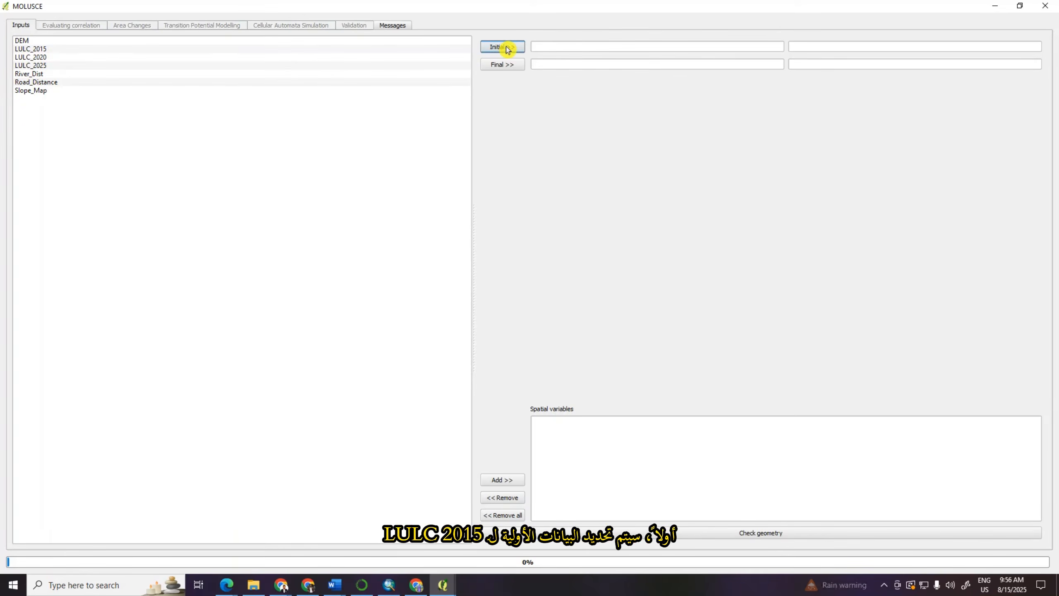
pyautogui.click(28, 50)
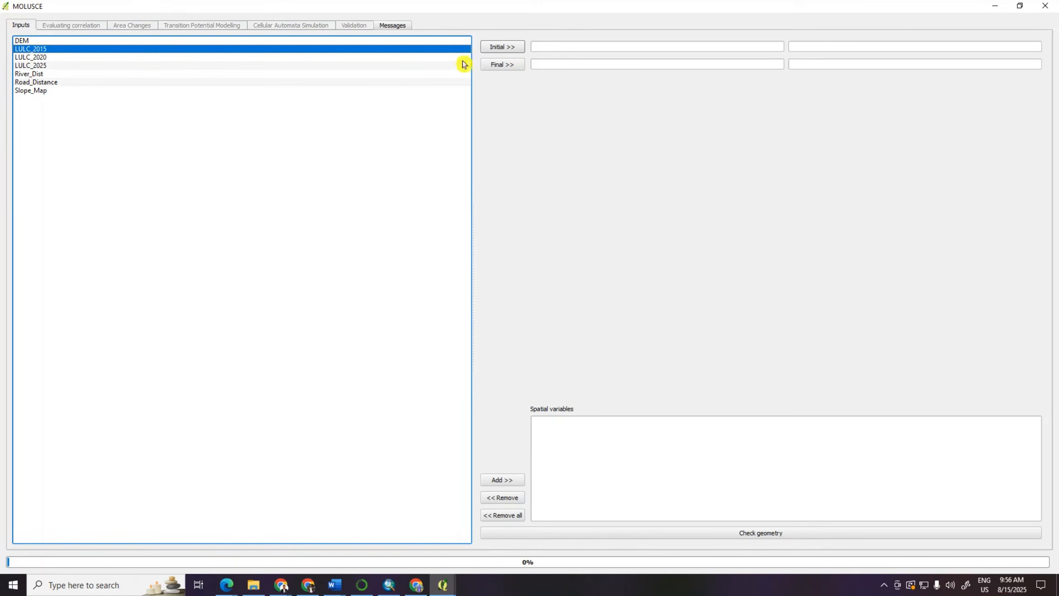
pyautogui.click(496, 52)
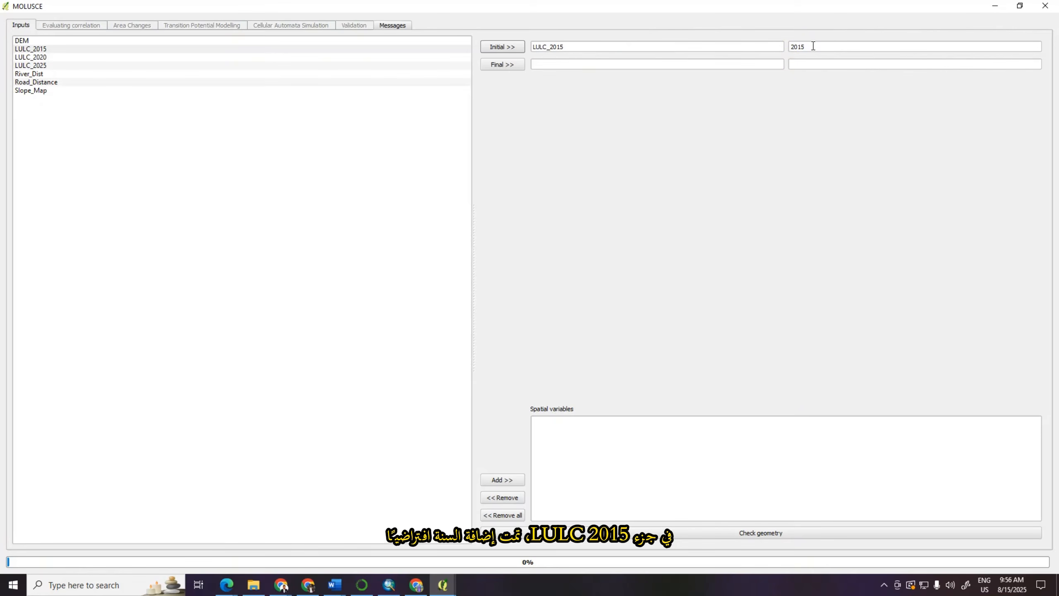
pyautogui.click(26, 59)
pyautogui.click(502, 66)
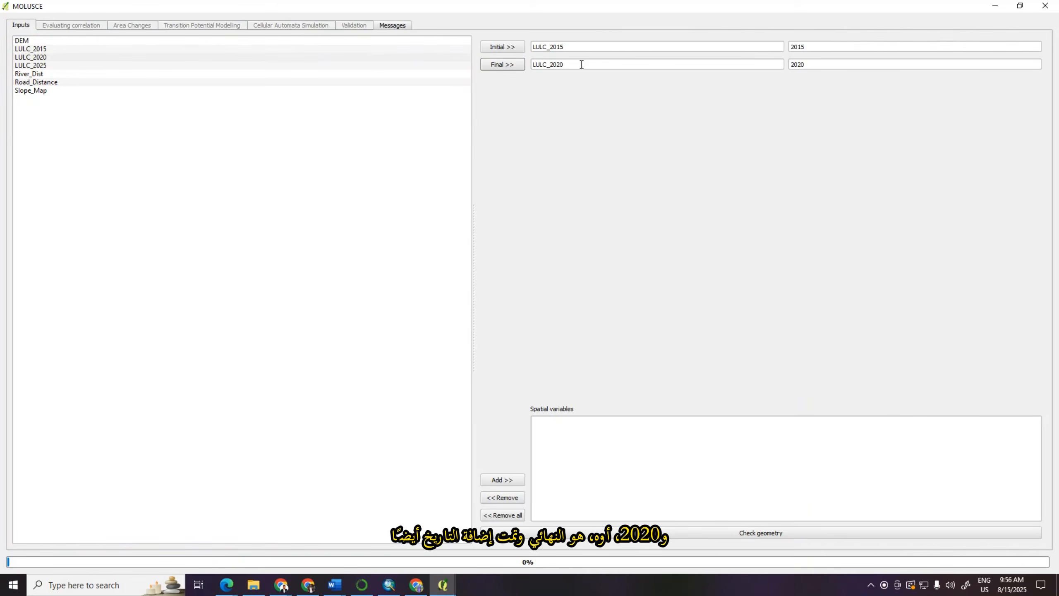
pyautogui.click(805, 64)
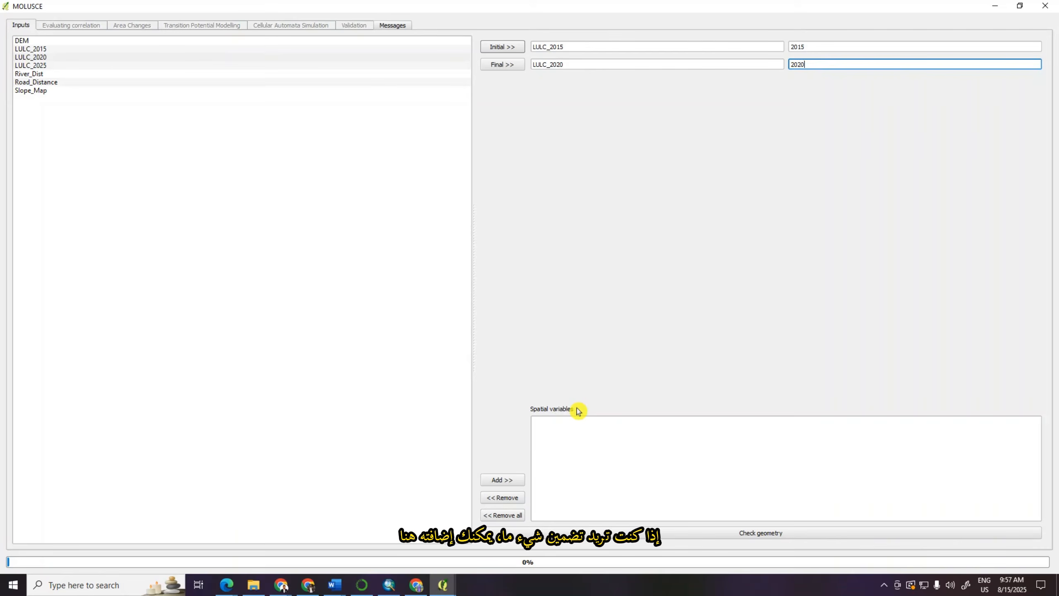
# Add DEM, River_Dist, Road_Distance and Slope_Map as spatial variables for the model.
pyautogui.click(19, 41)
pyautogui.click(511, 482)
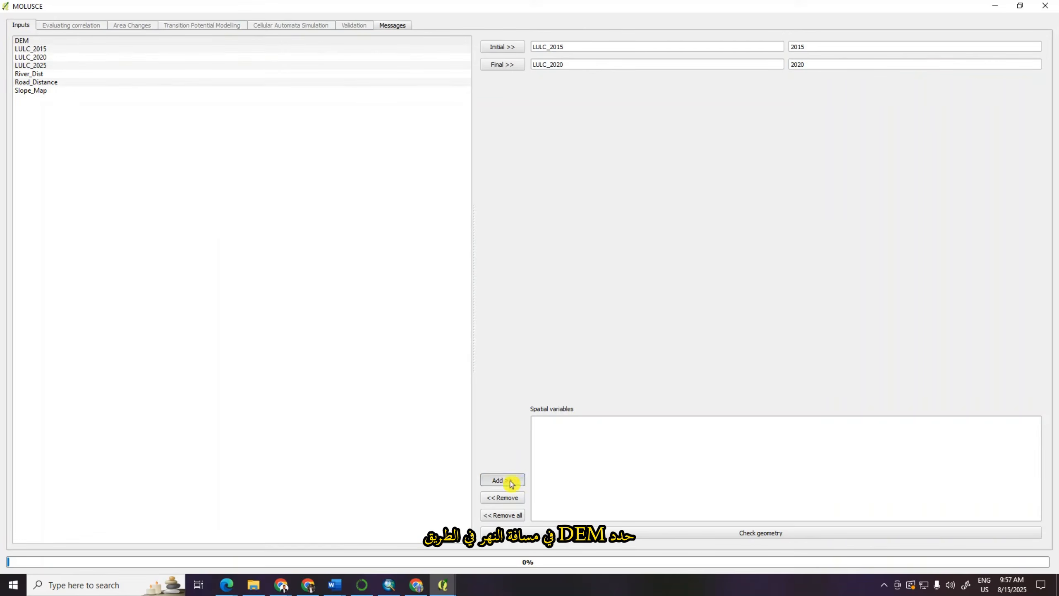
pyautogui.click(23, 74)
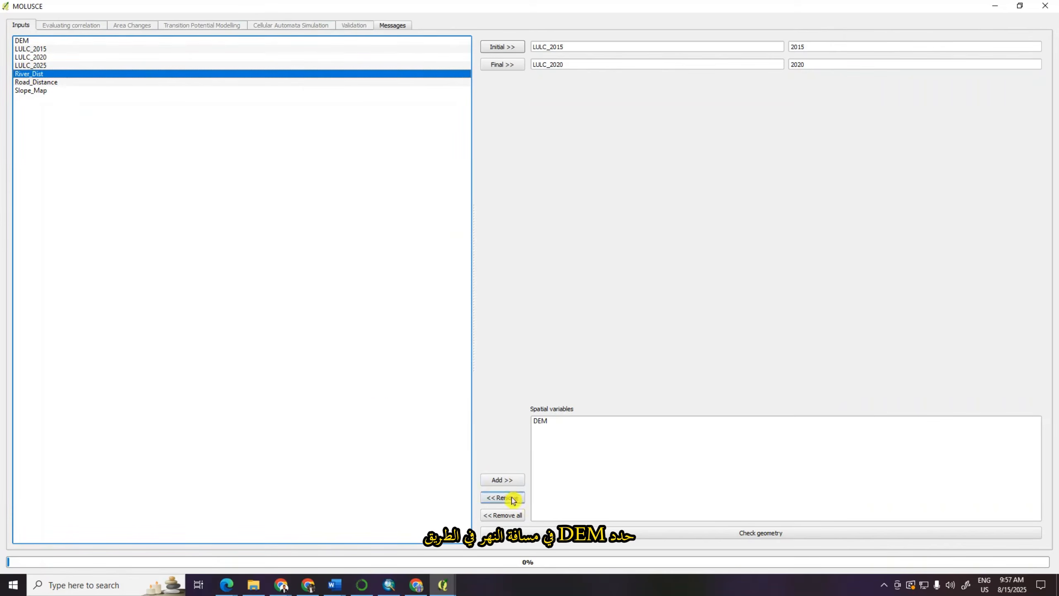
pyautogui.click(504, 480)
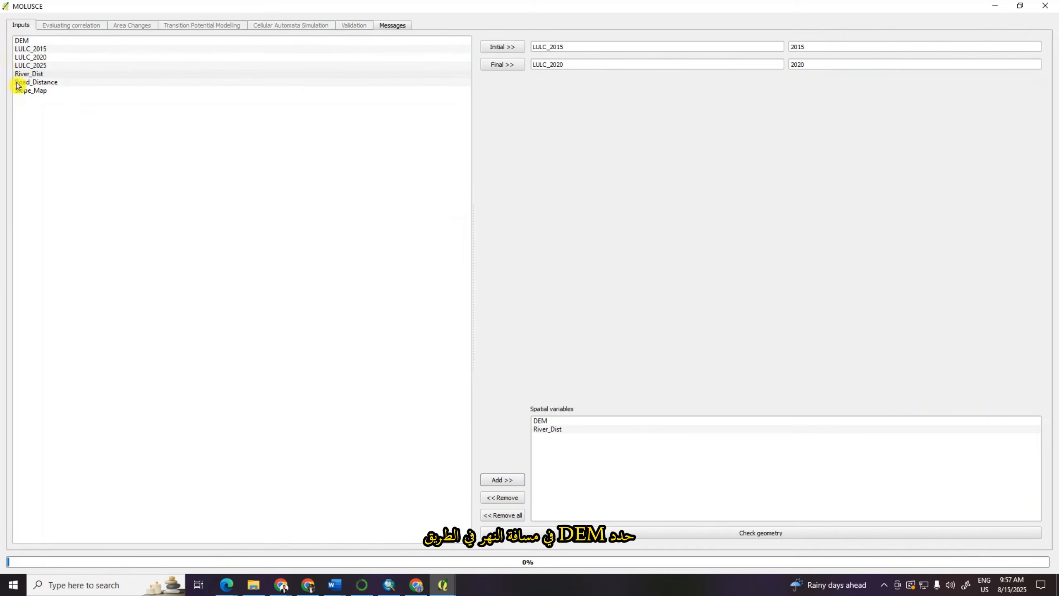
pyautogui.click(16, 83)
pyautogui.click(513, 480)
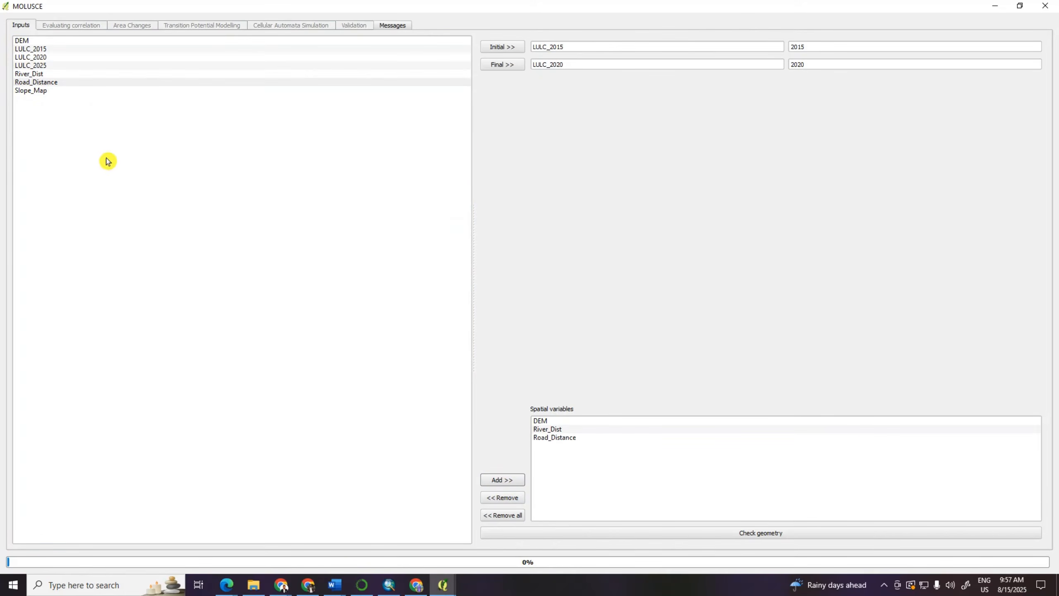
pyautogui.click(32, 92)
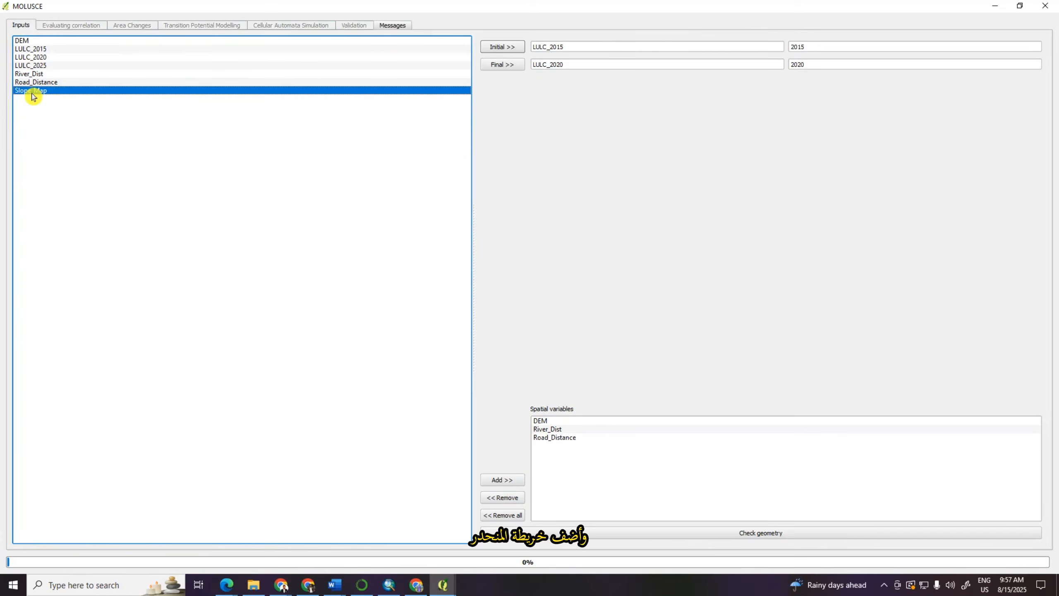
pyautogui.click(503, 480)
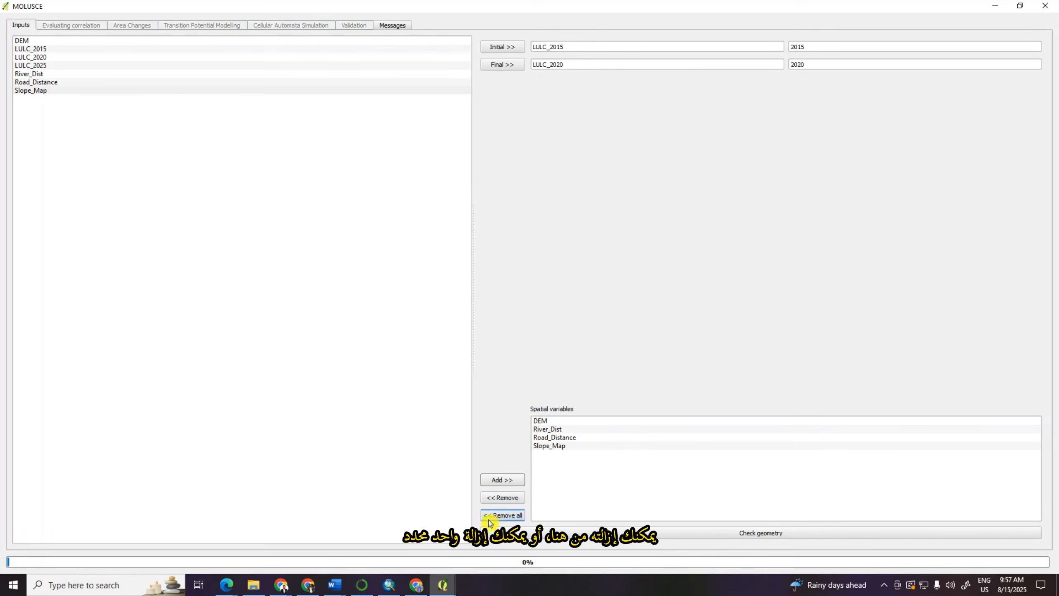
# Check that the geometries of the input rasters and spatial variables match, and dismiss the result message.
pyautogui.click(547, 430)
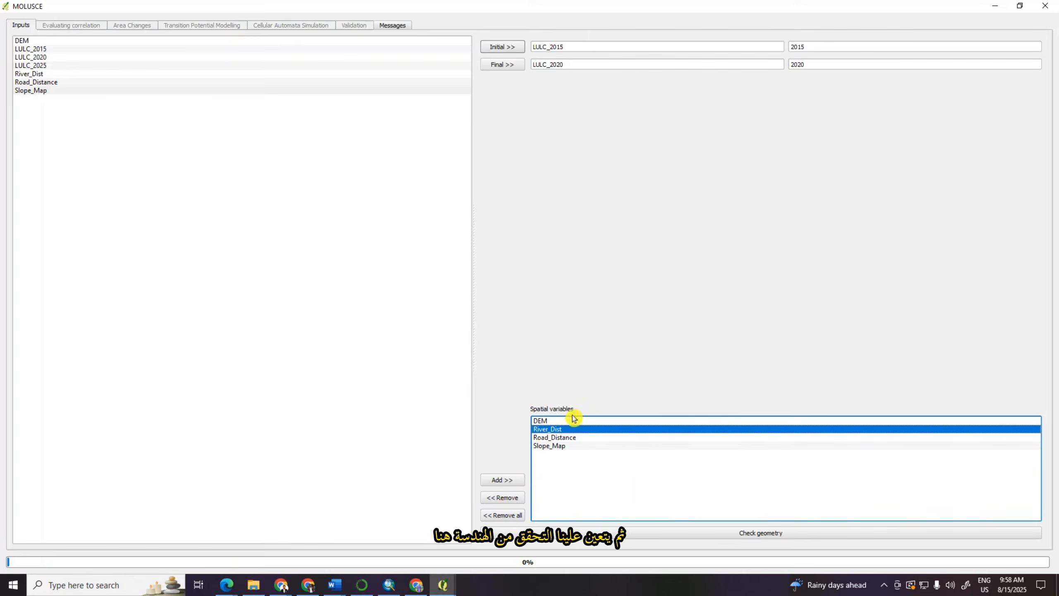
pyautogui.click(551, 420)
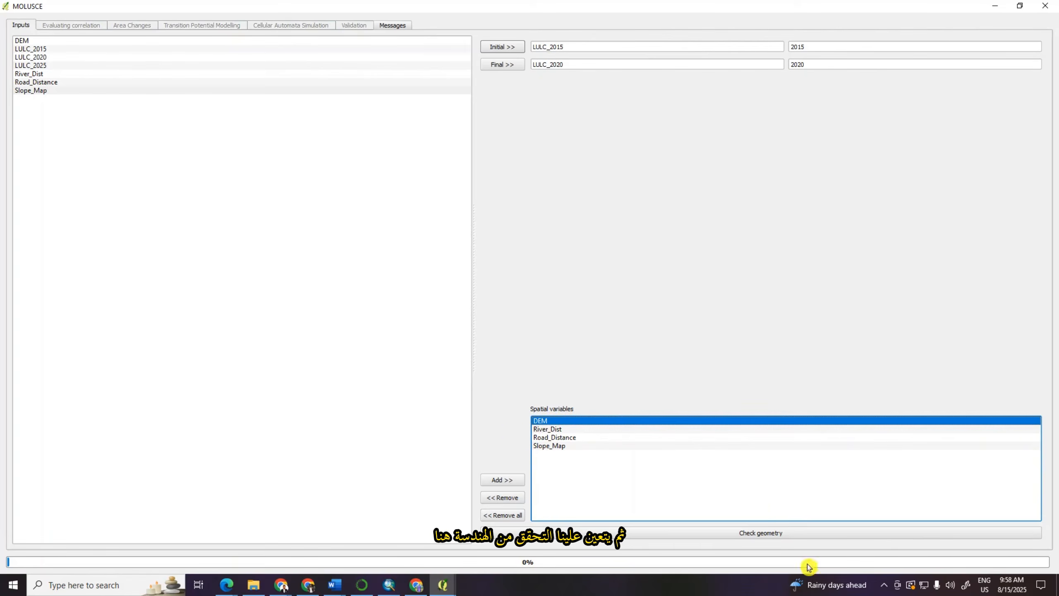
pyautogui.click(762, 535)
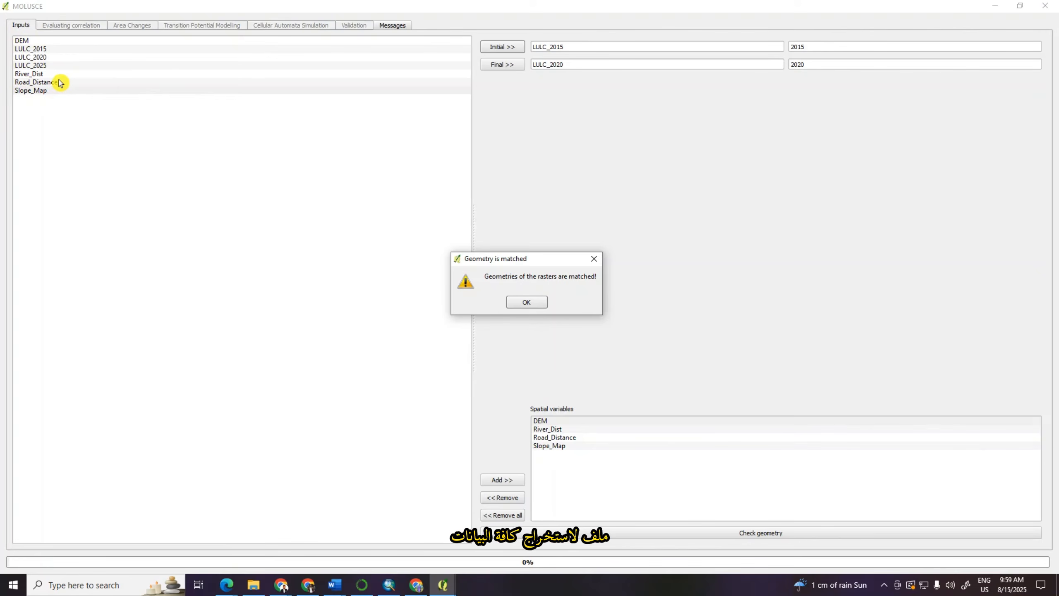
pyautogui.click(521, 304)
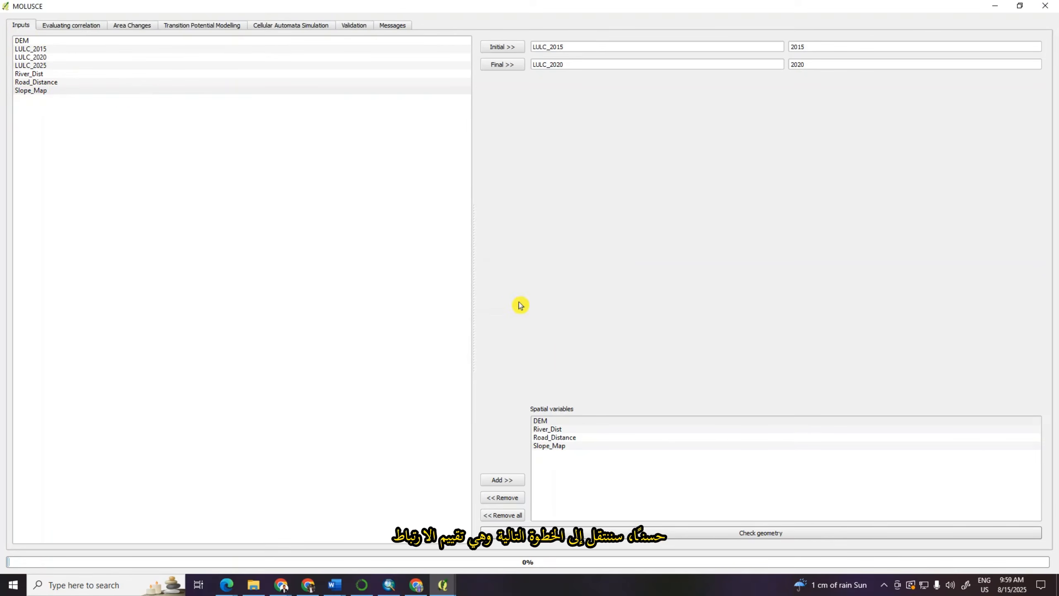
# Evaluate the correlation between all spatial variable rasters using the Pearson's Correlation method.
pyautogui.click(58, 28)
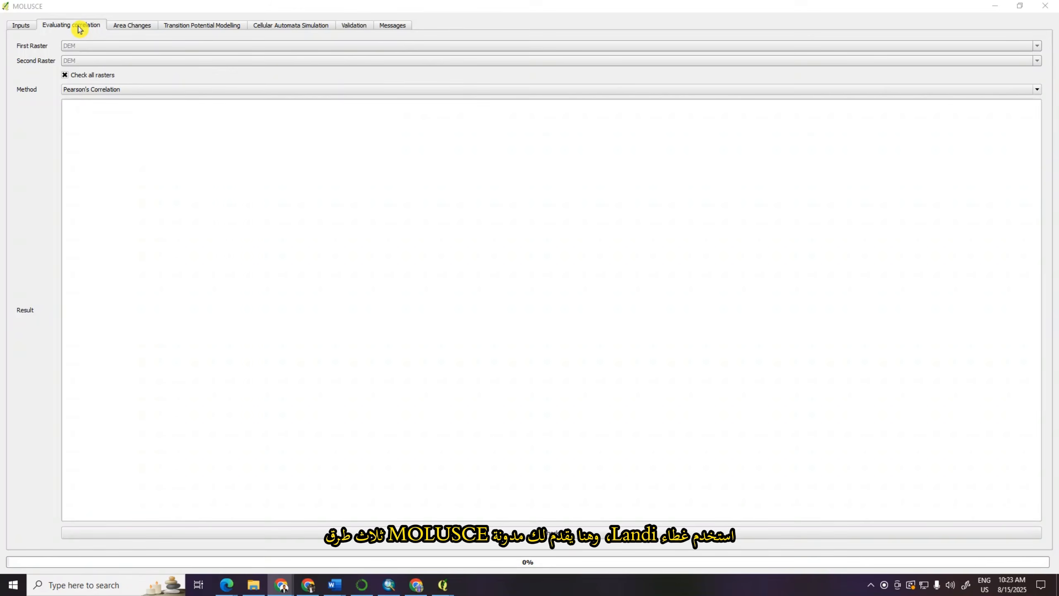
pyautogui.click(84, 91)
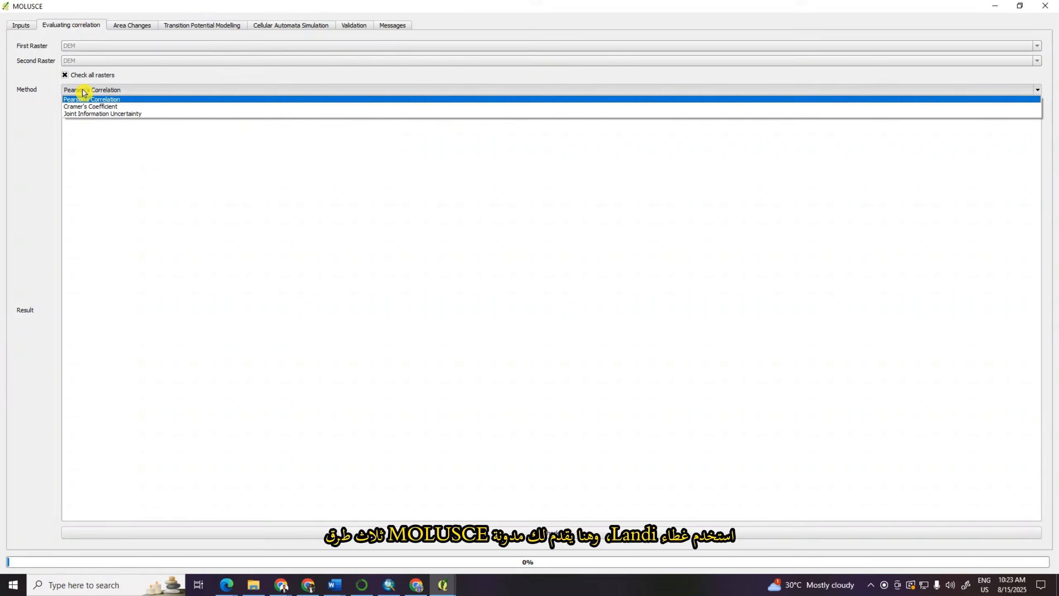
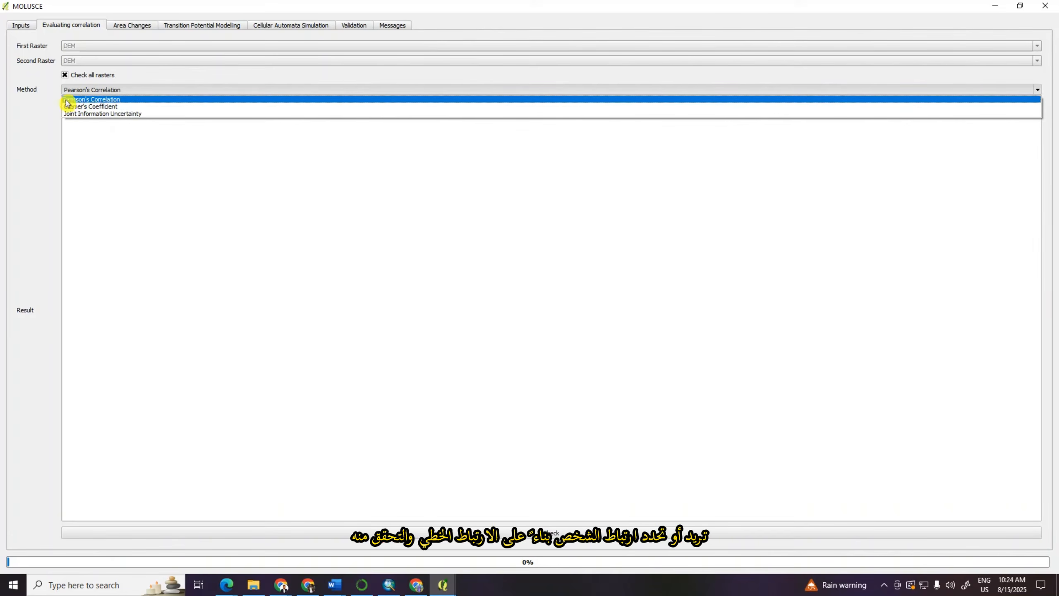
pyautogui.click(94, 101)
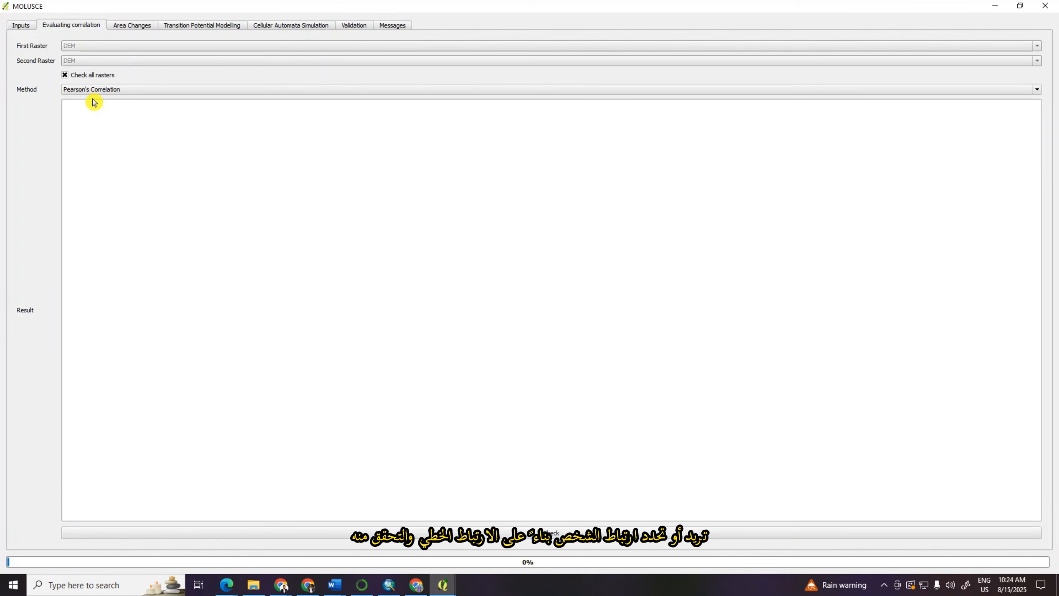
pyautogui.click(559, 535)
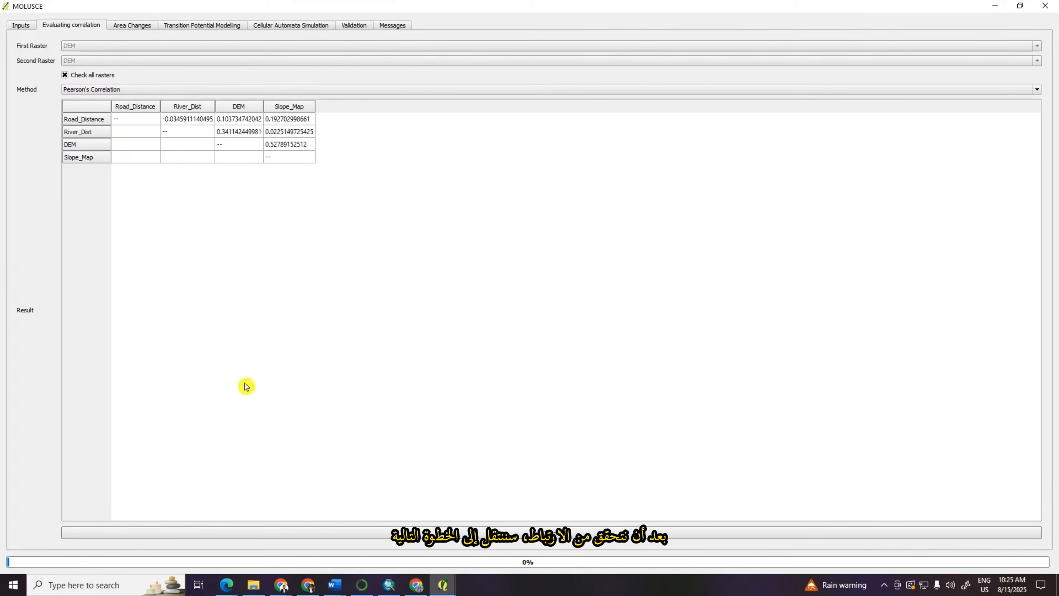
# Set the area changes units to sq. km. and update the class statistics and transition matrix tables.
pyautogui.click(123, 32)
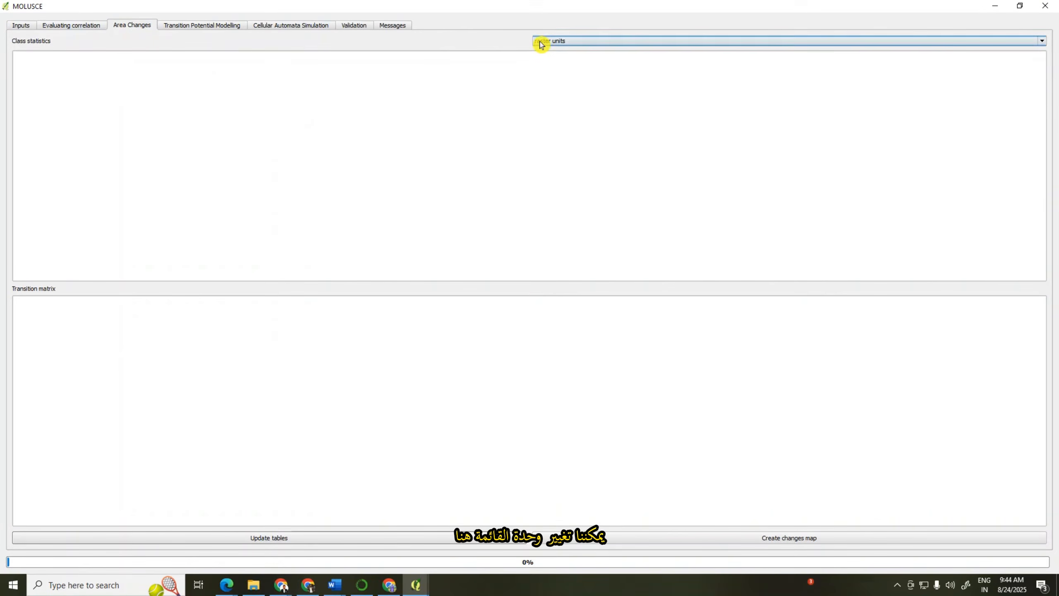
pyautogui.click(1043, 41)
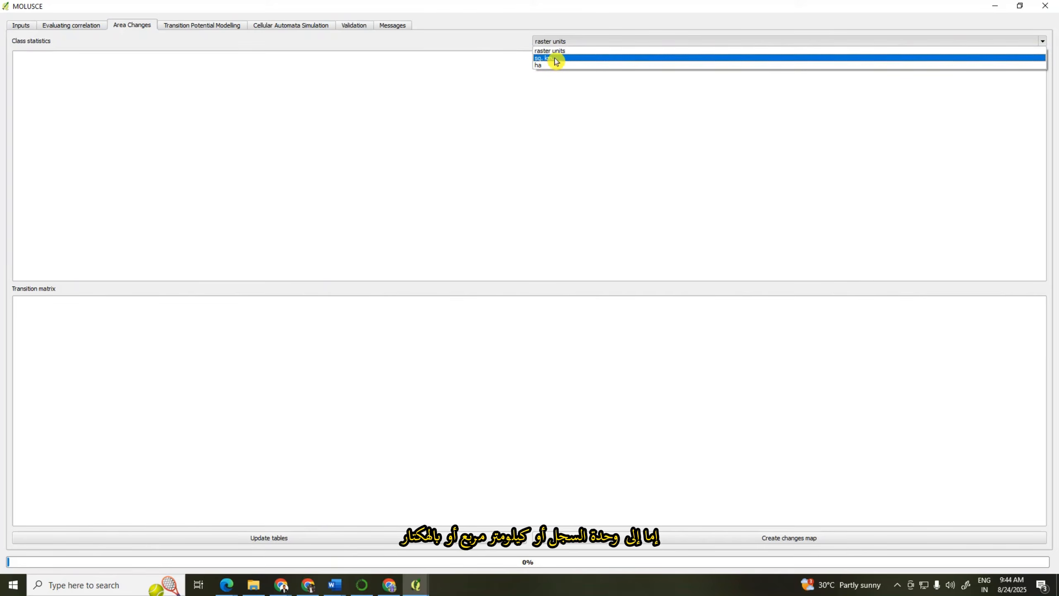
pyautogui.click(580, 44)
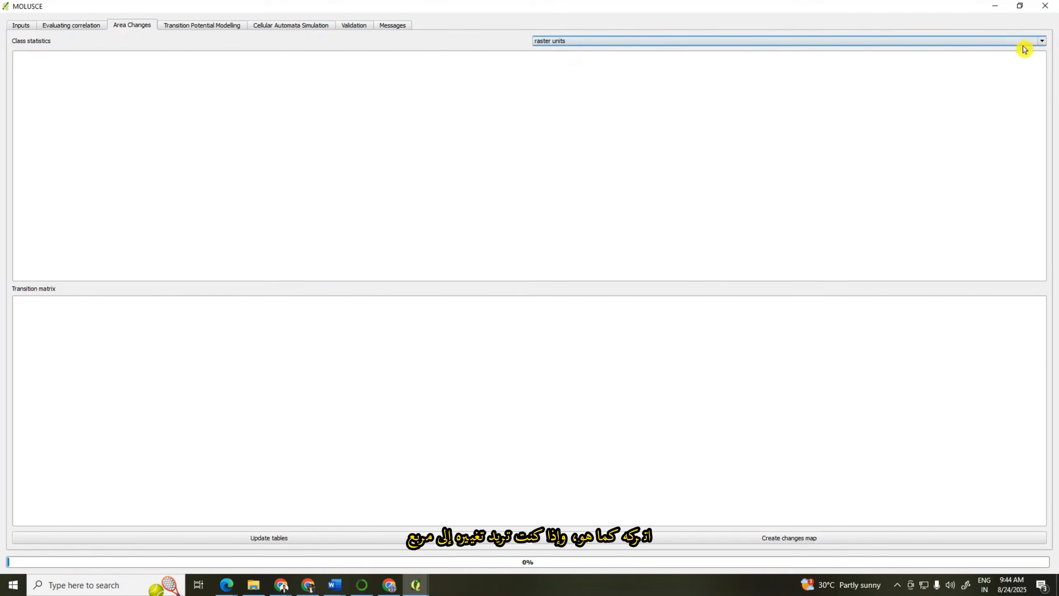
pyautogui.click(1043, 41)
pyautogui.click(547, 54)
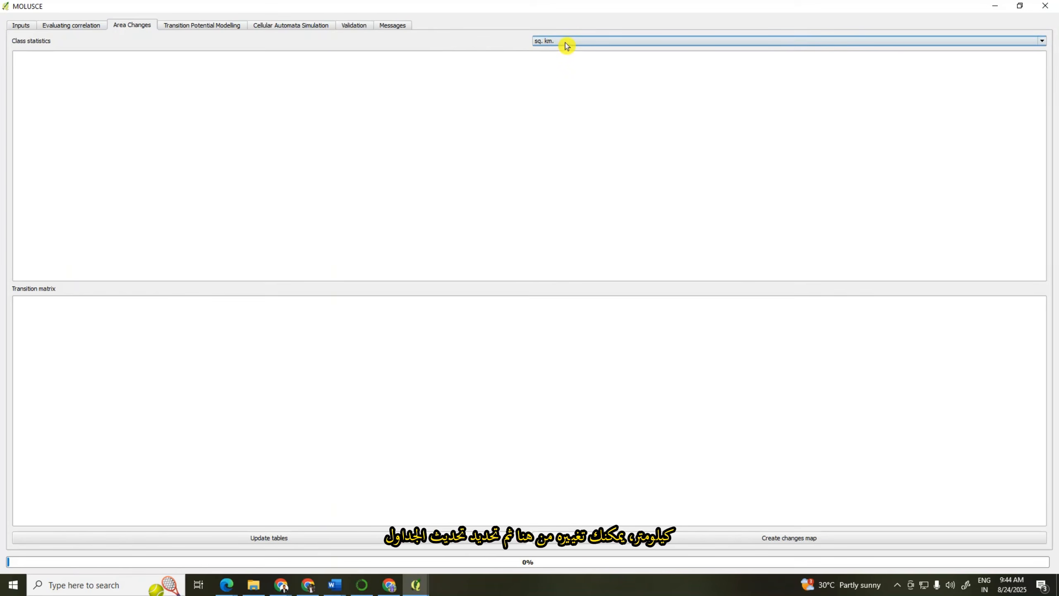
pyautogui.click(271, 541)
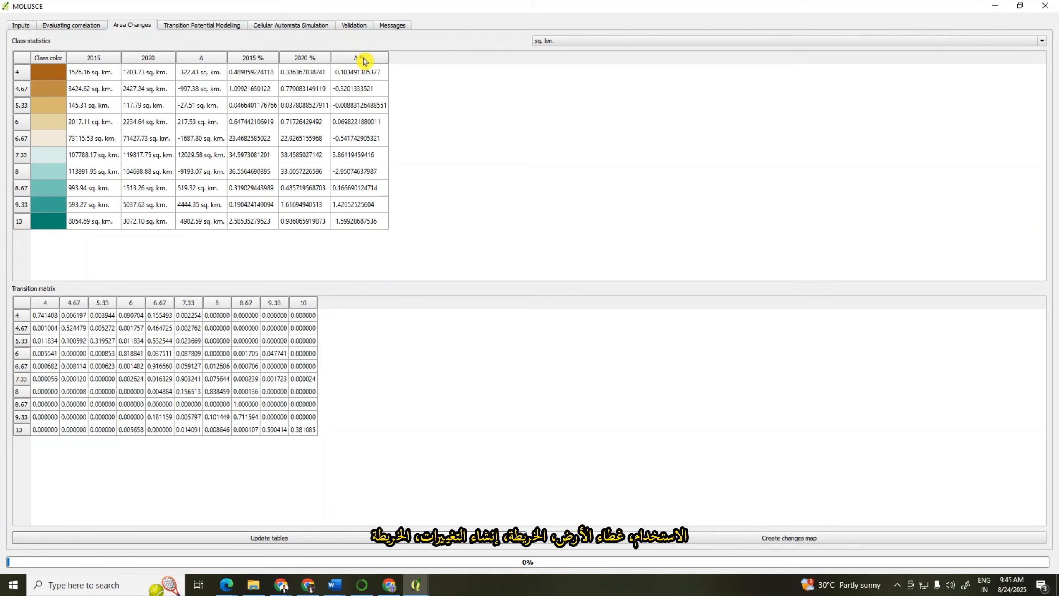
# Create the changes map and save it as a GeoTIFF named "lulc change" in the Future LULC folder.
pyautogui.click(792, 541)
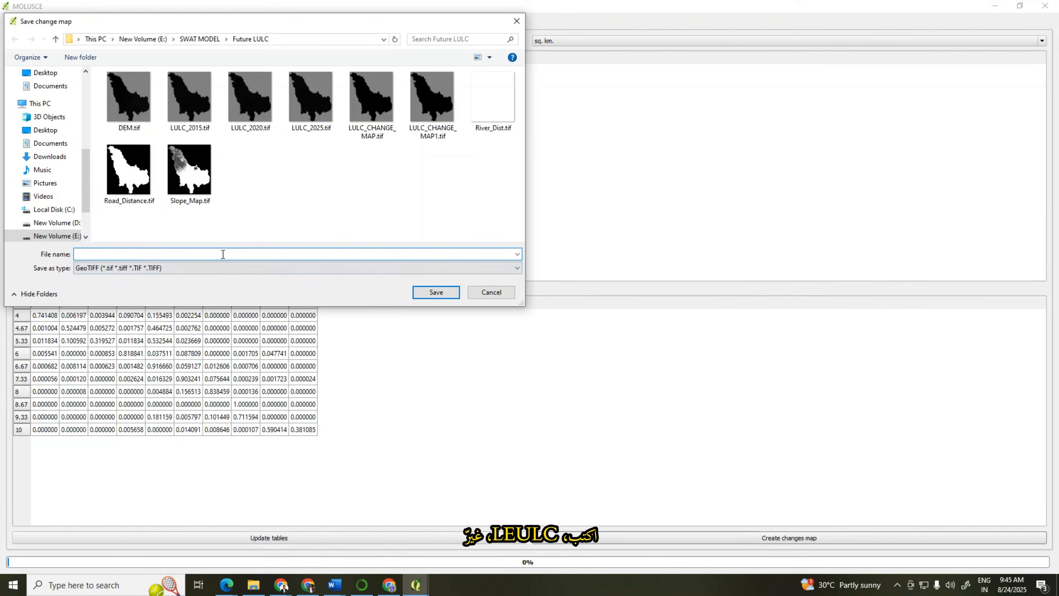
pyautogui.write('l')
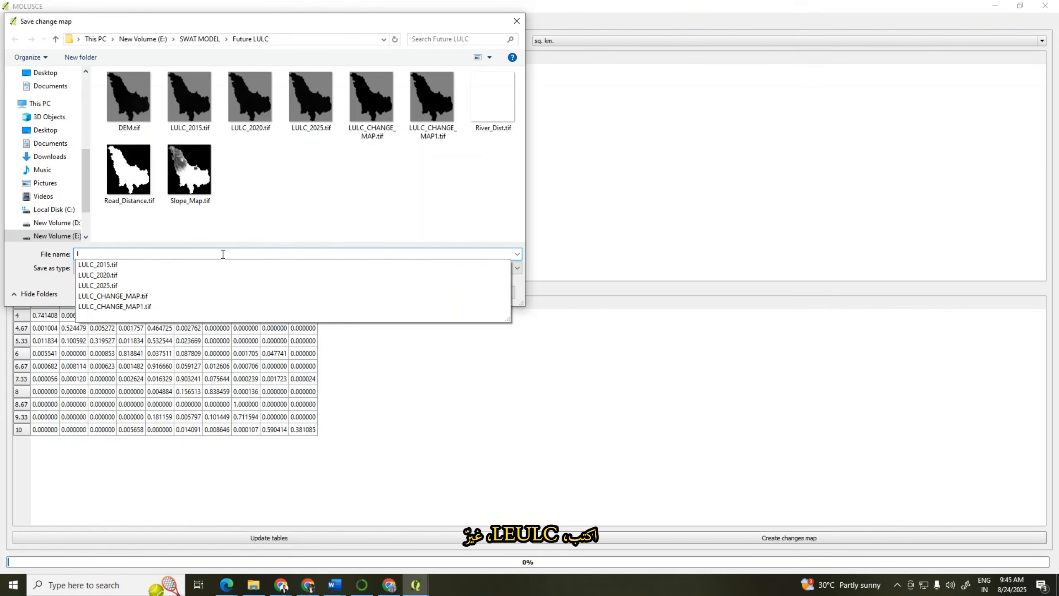
pyautogui.write('ulc')
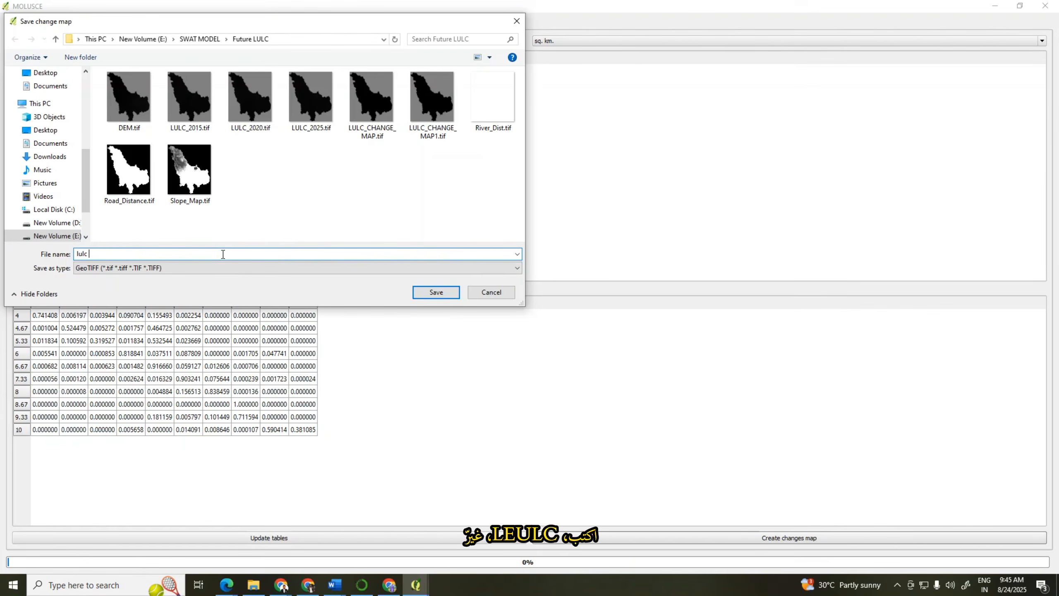
pyautogui.write(' change')
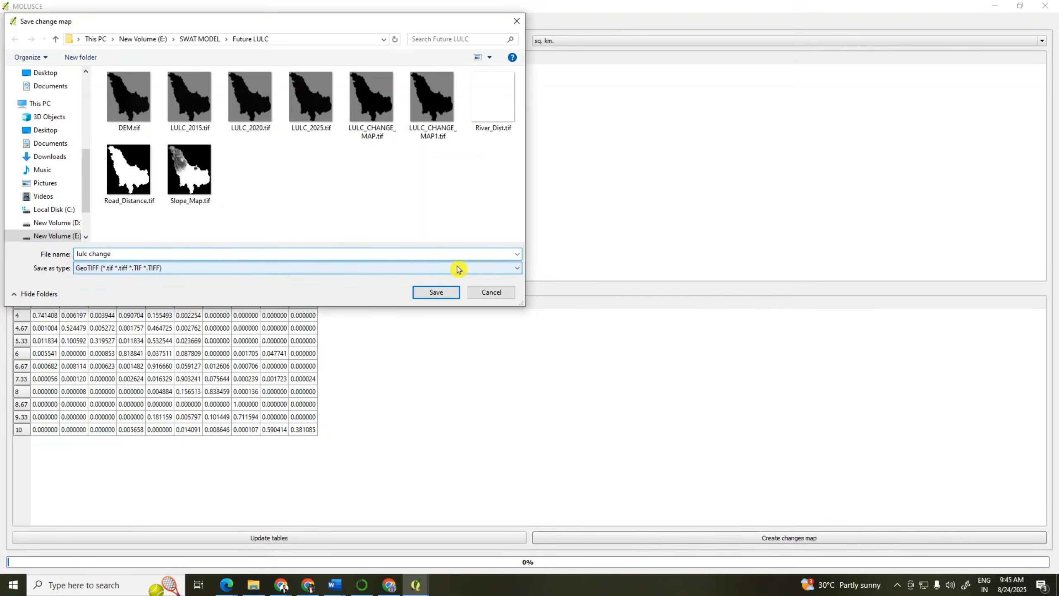
pyautogui.click(432, 293)
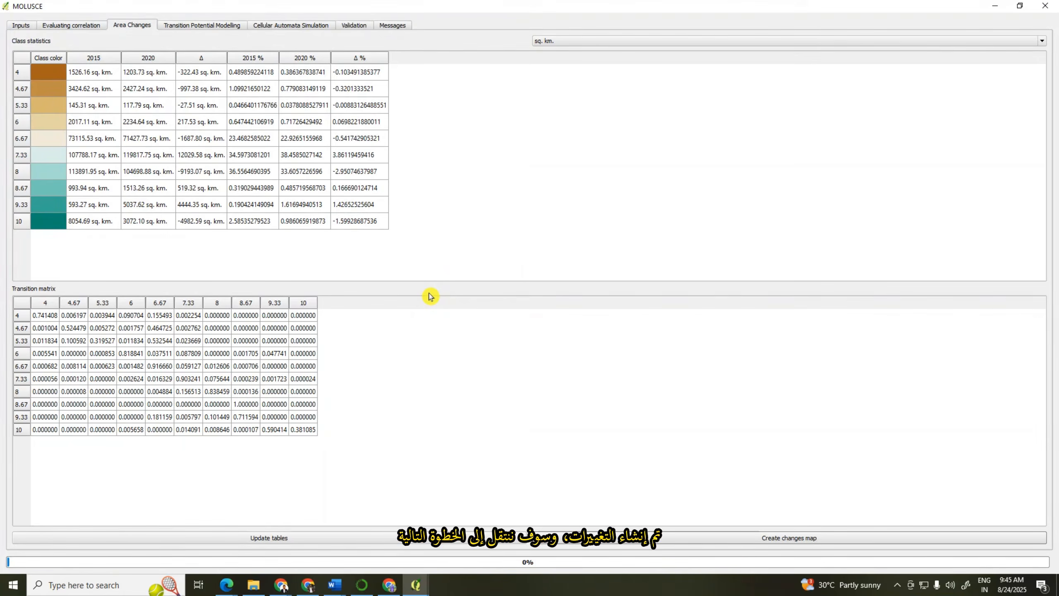
# Define the transition potential modelling samples in Random mode with the number of samples set to 1000.
pyautogui.click(181, 27)
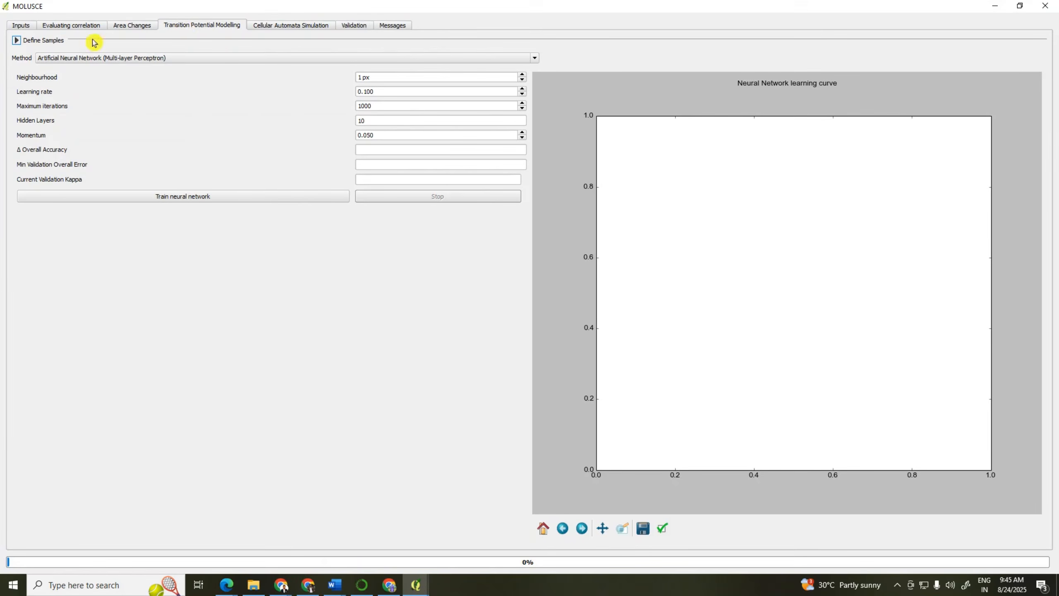
pyautogui.click(16, 41)
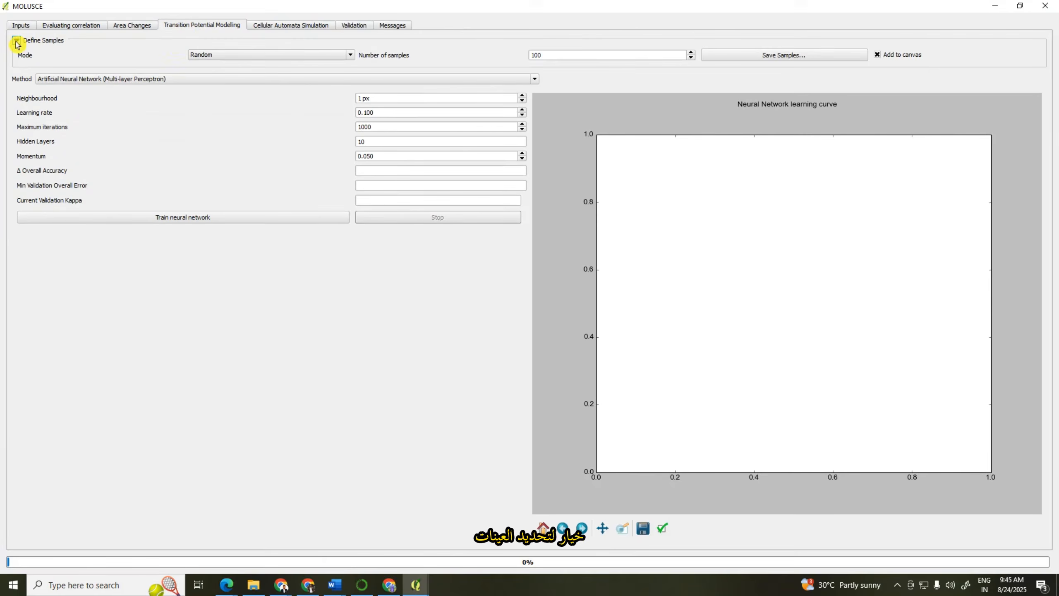
pyautogui.click(351, 56)
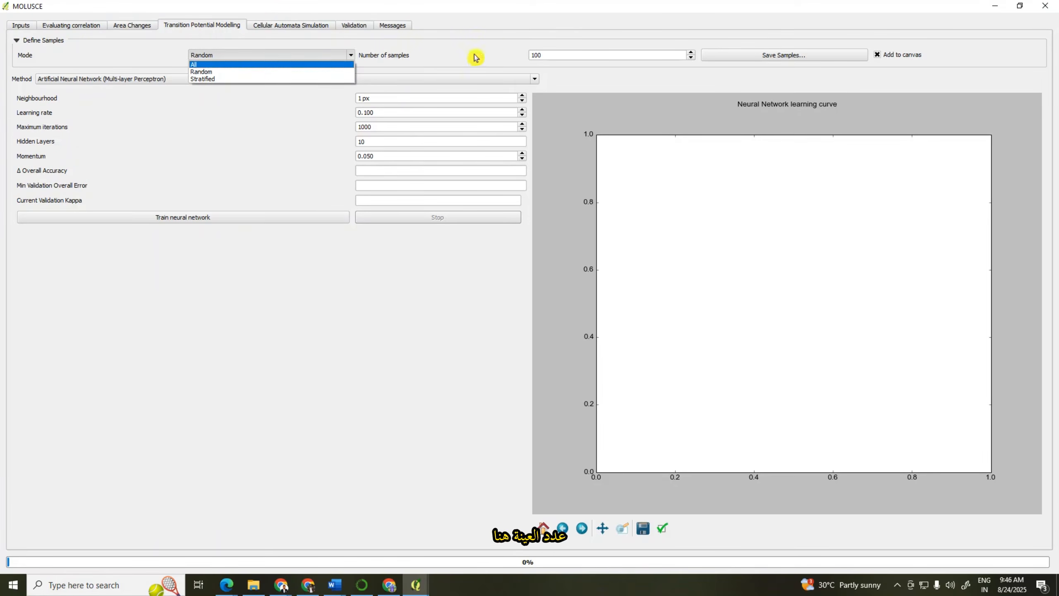
pyautogui.click(546, 55)
pyautogui.press('BackSpace')
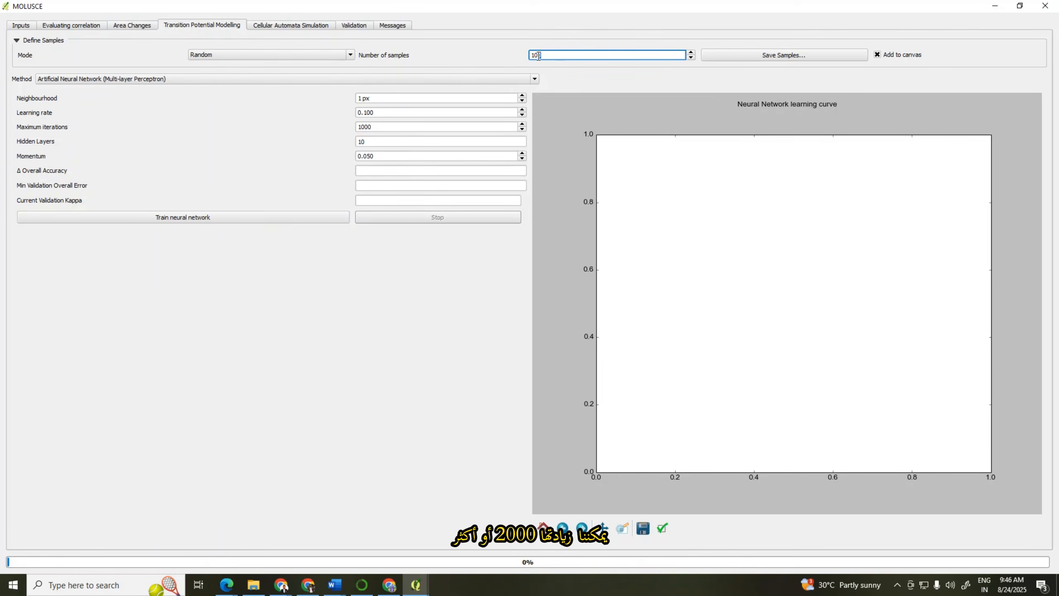
pyautogui.write('00')
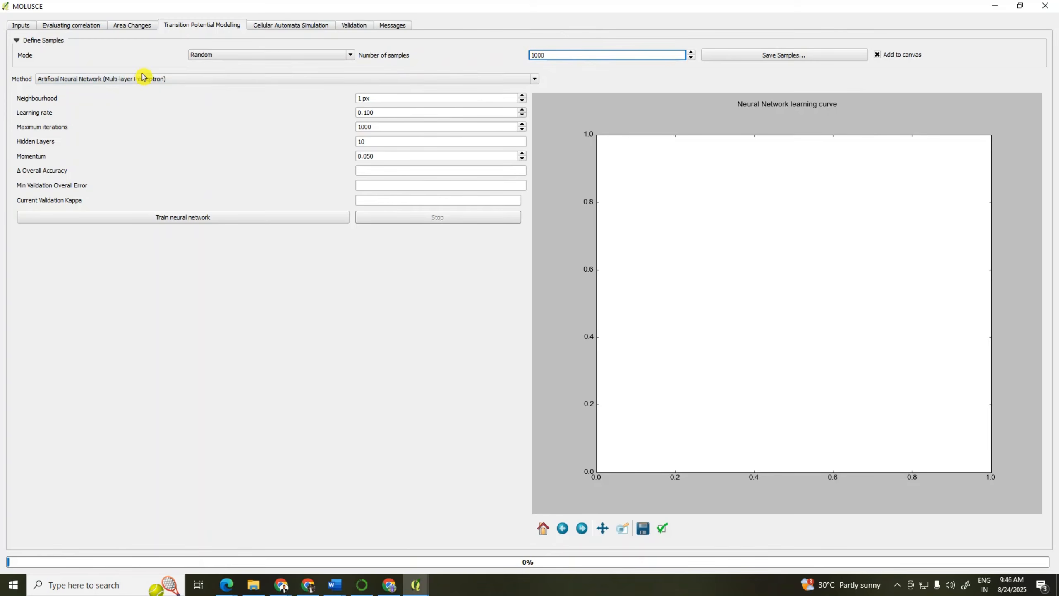
# Keep the Artificial Neural Network (Multi-layer Perceptron) method, collapse the sample settings and train the neural network.
pyautogui.click(167, 81)
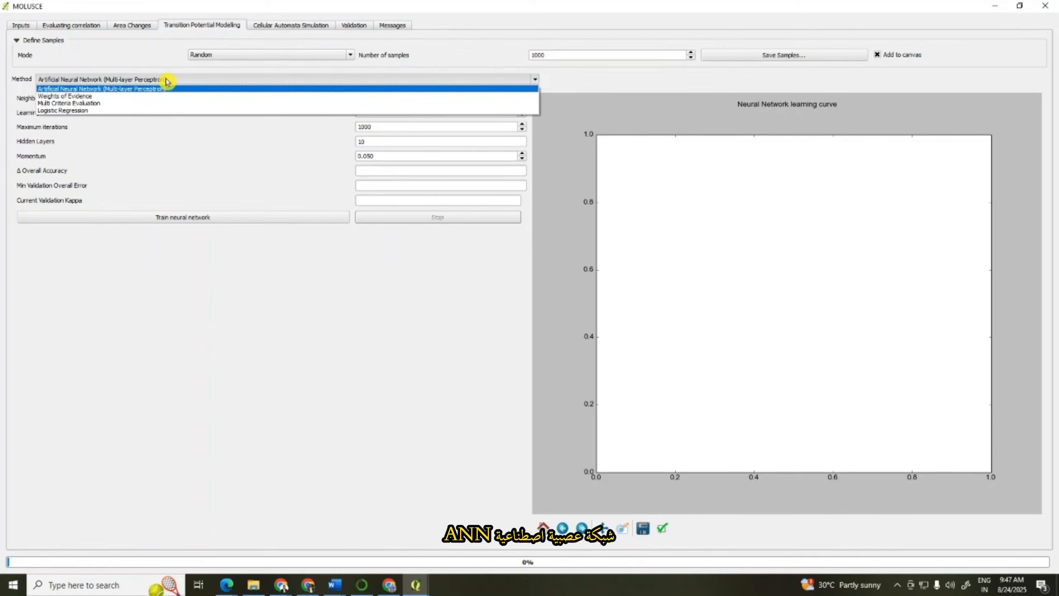
pyautogui.click(166, 81)
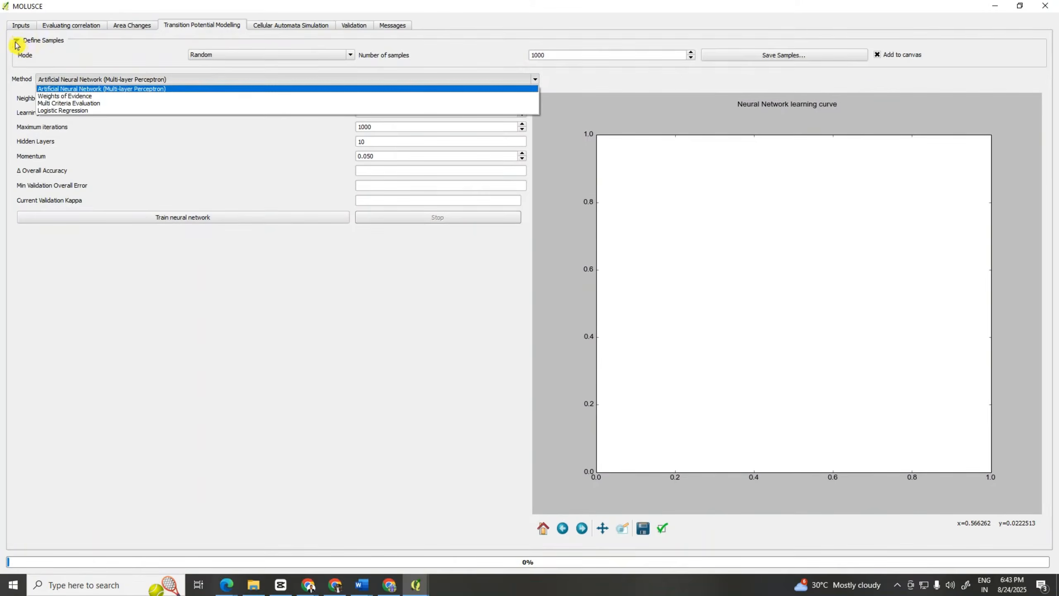
pyautogui.click(17, 41)
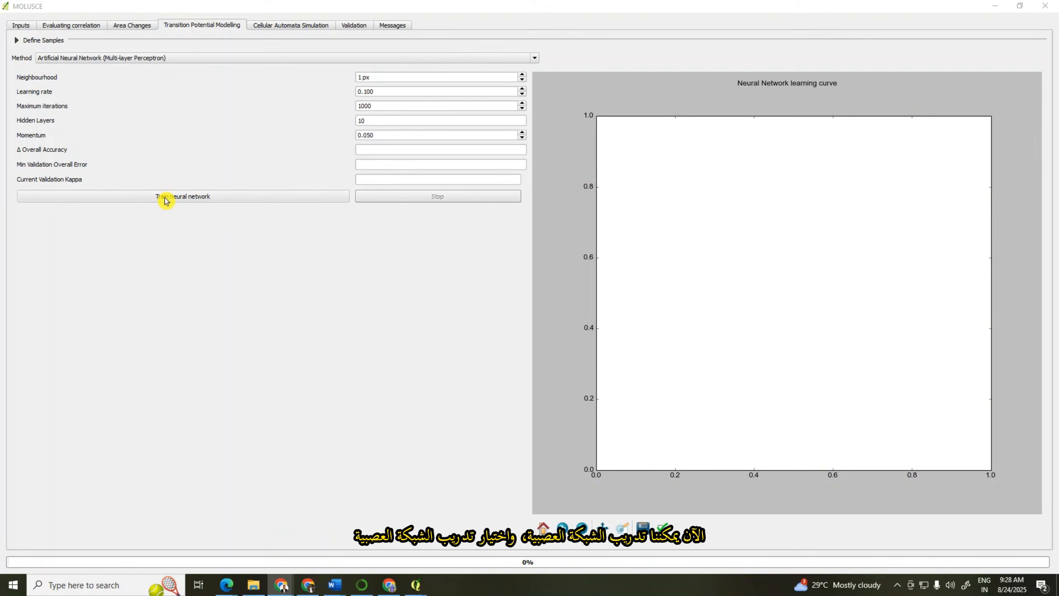
pyautogui.click(166, 199)
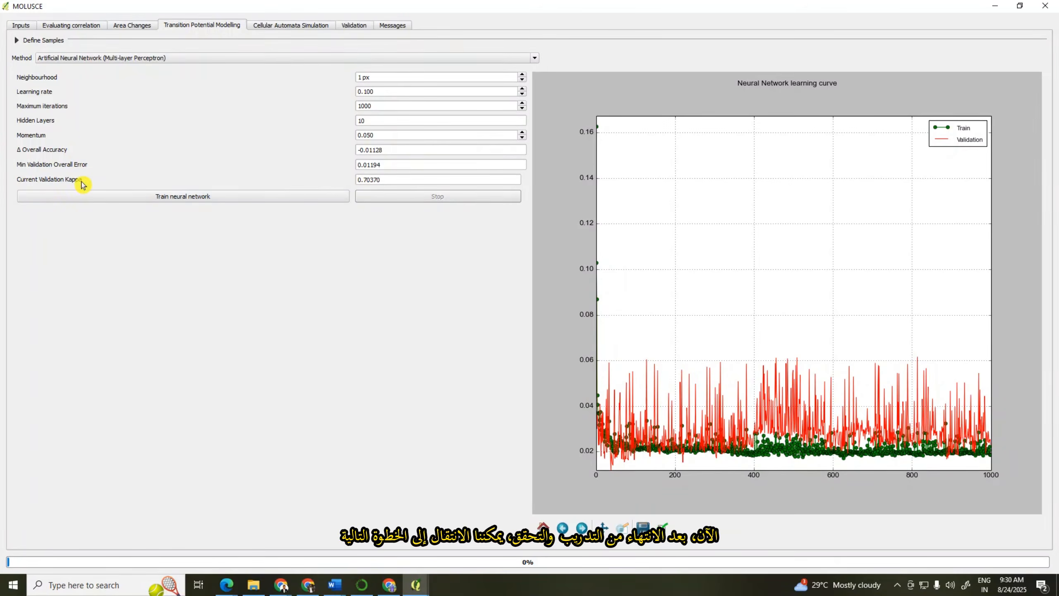
# Disable the certainty function output, save the cellular automata simulation result as lulc_prediction_2025.tif in the Future LULC folder, and run the simulation.
pyautogui.click(299, 29)
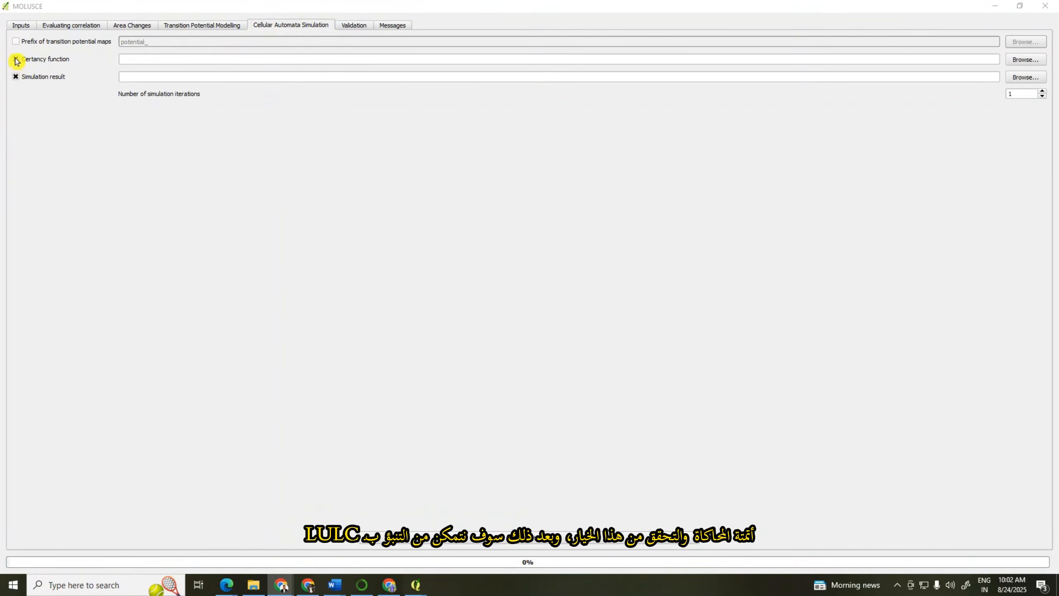
pyautogui.click(16, 61)
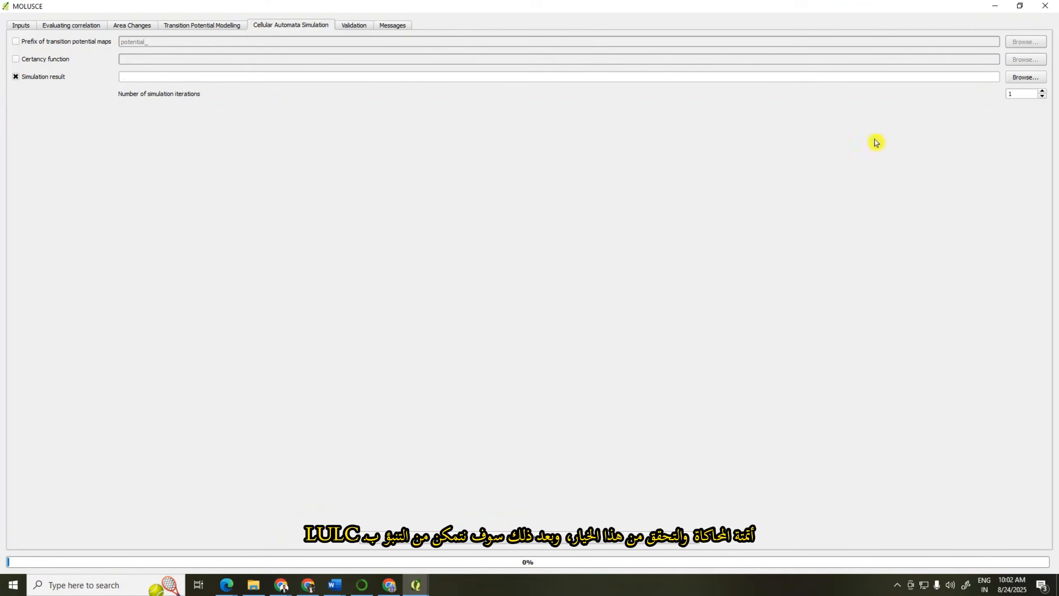
pyautogui.click(1013, 79)
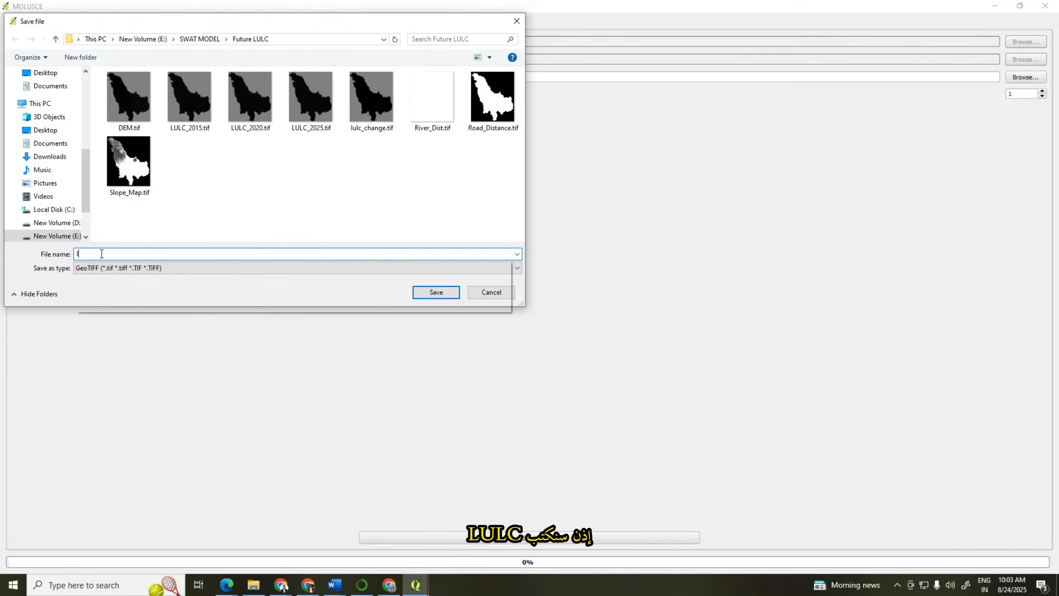
pyautogui.write('lulc')
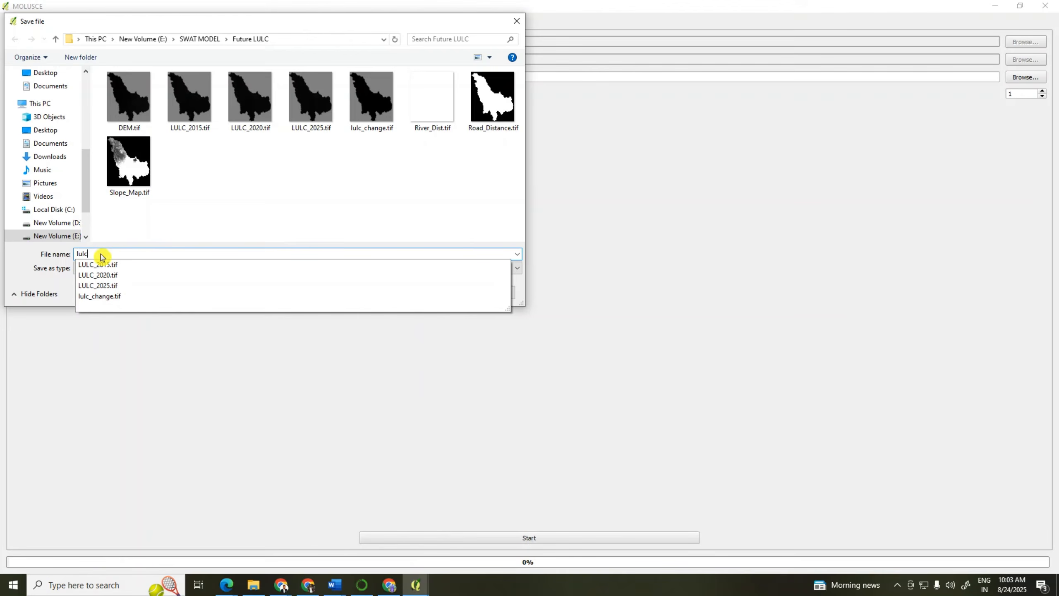
pyautogui.write('_pr')
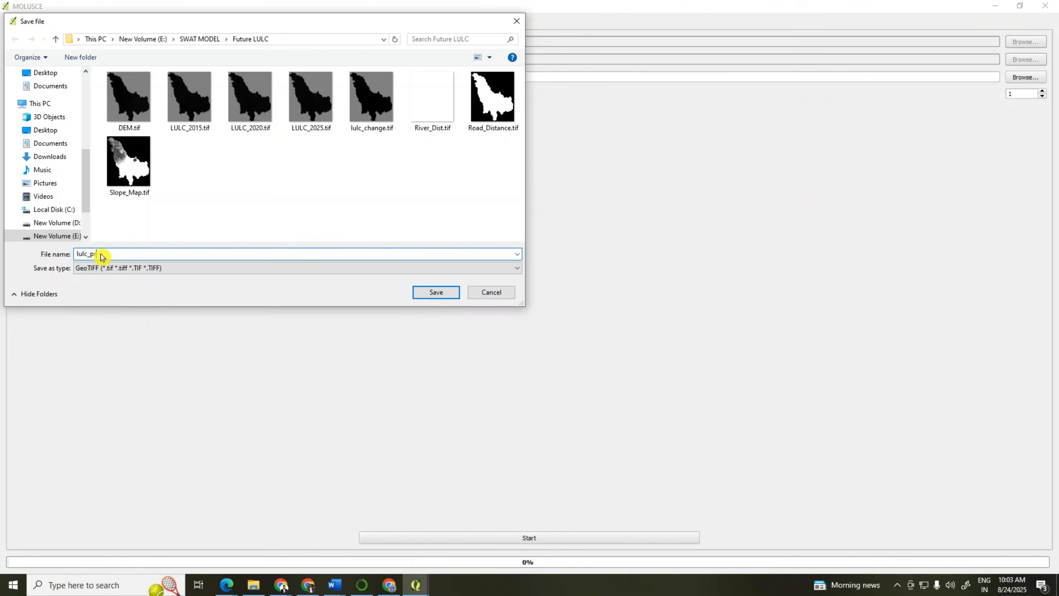
pyautogui.write('ediction_')
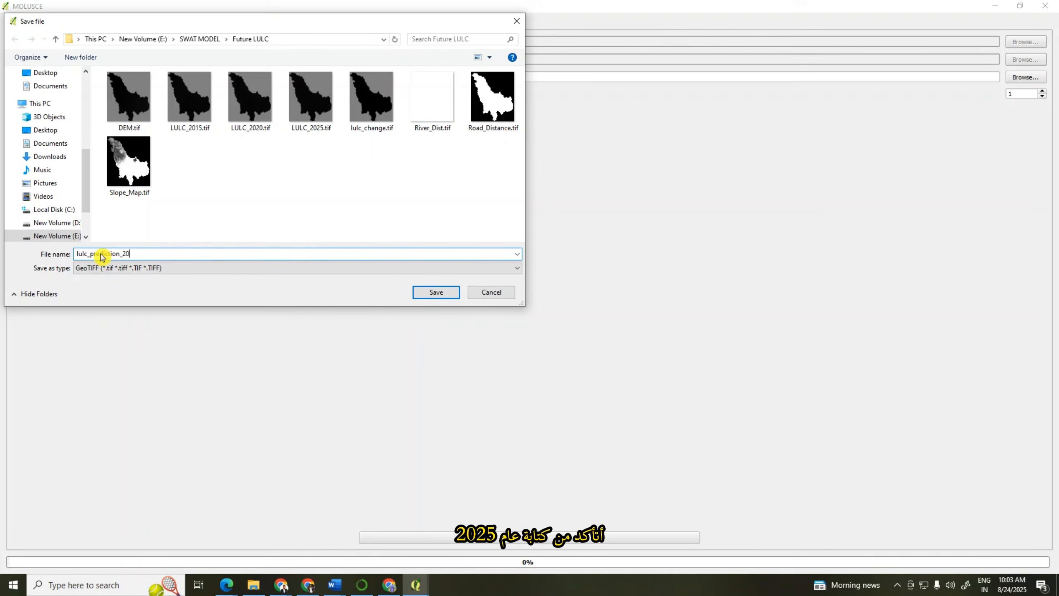
pyautogui.write('2025')
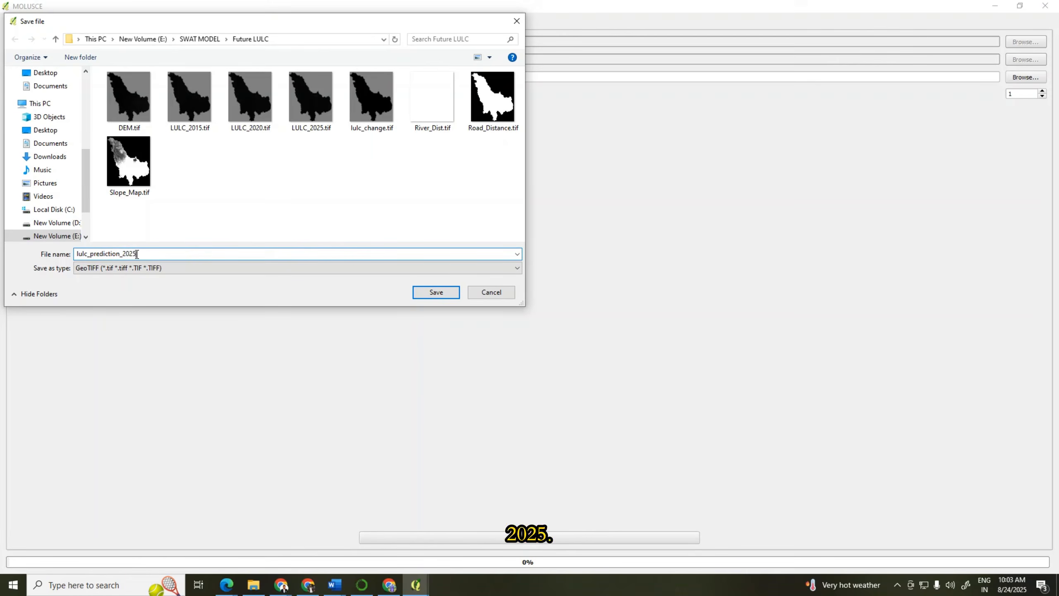
pyautogui.write('.tif')
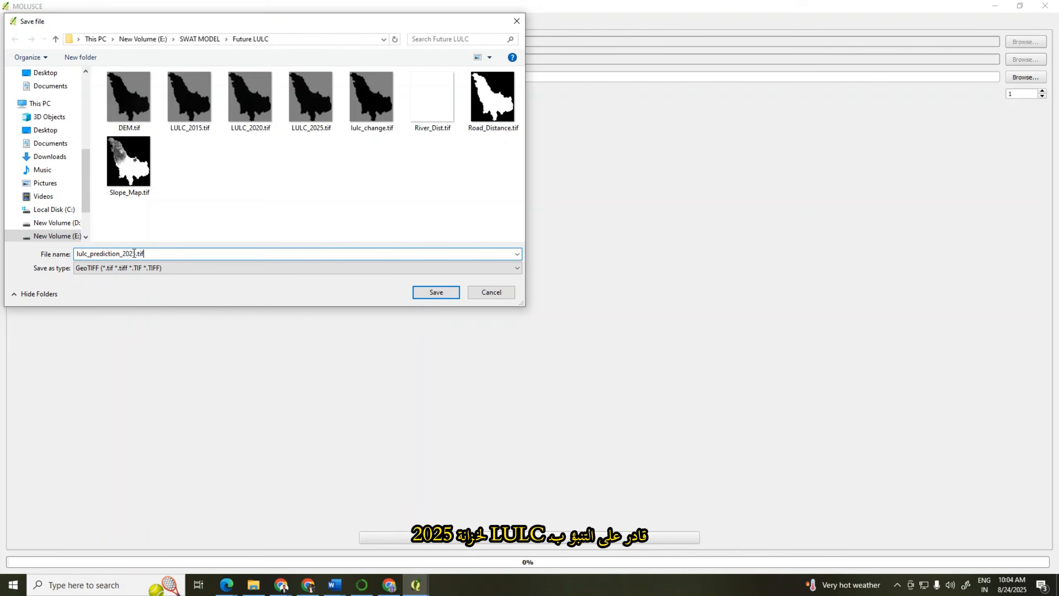
pyautogui.click(432, 294)
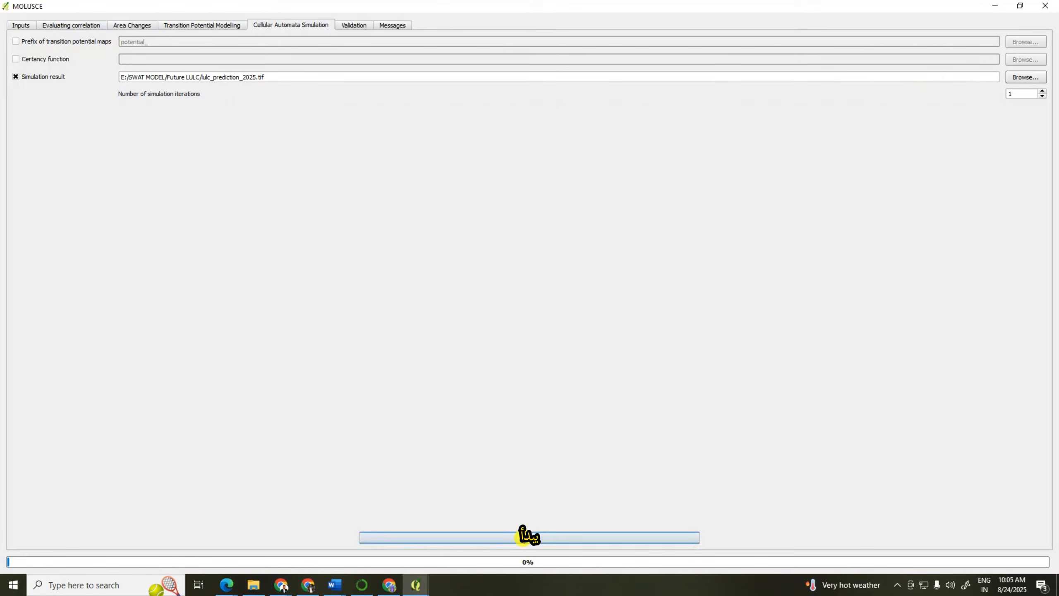
pyautogui.click(522, 538)
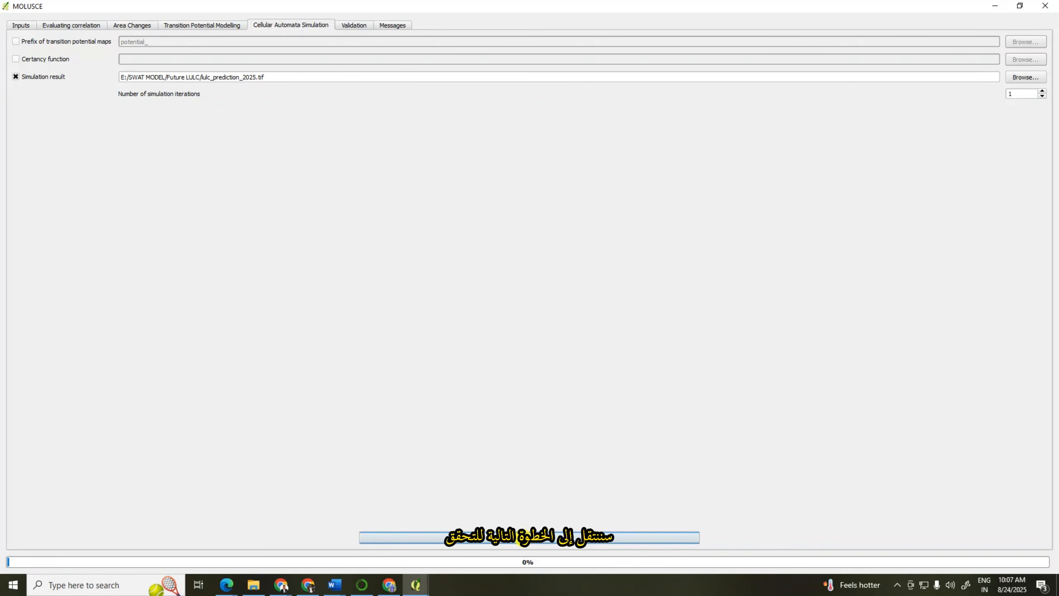
# Load LULC_2025.tif from the Future LULC folder as the reference map for validation.
pyautogui.click(354, 27)
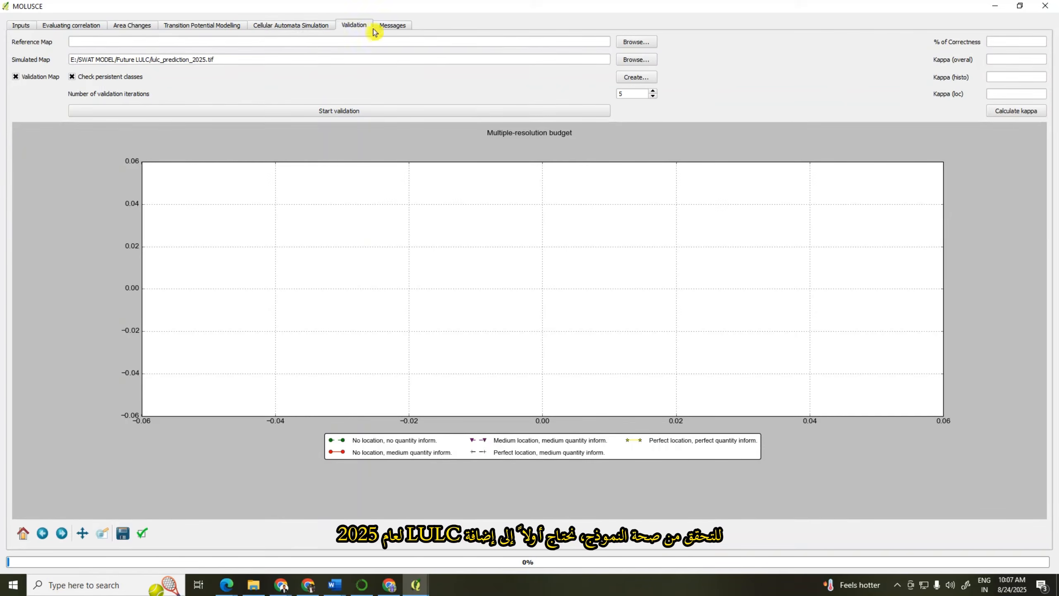
pyautogui.click(628, 45)
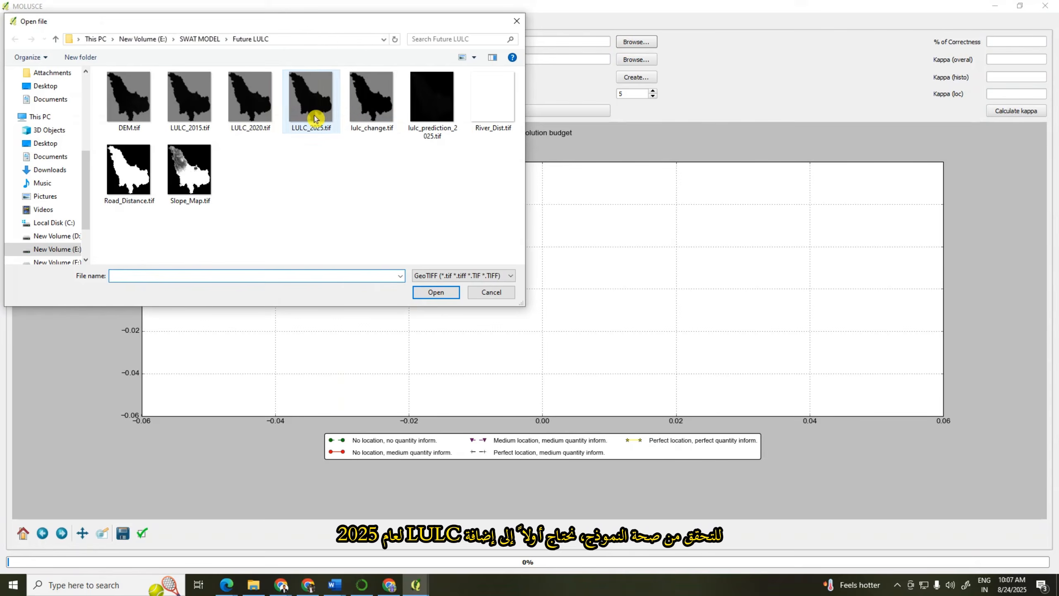
pyautogui.click(314, 119)
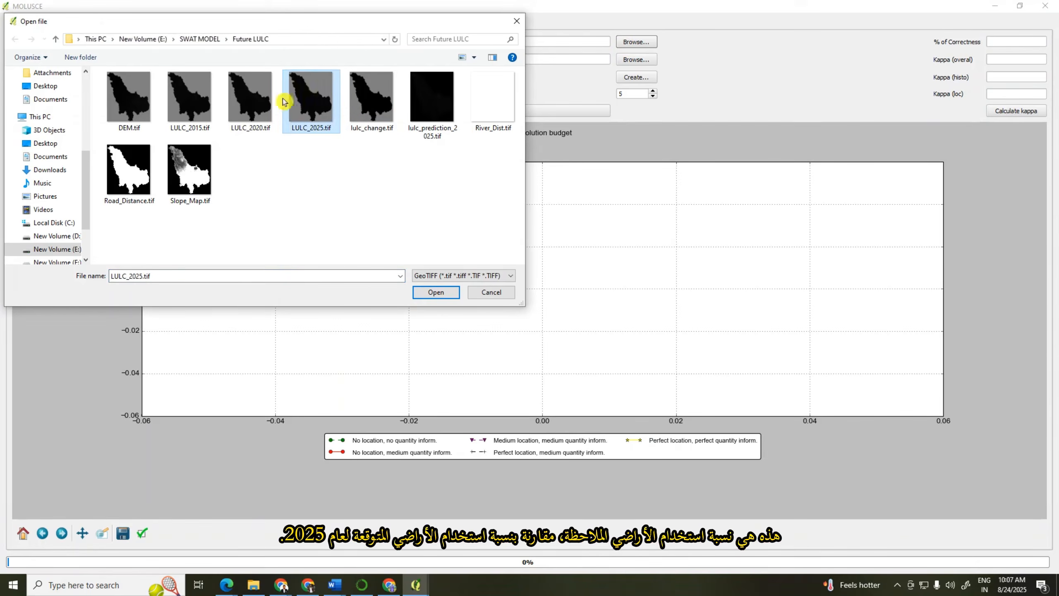
pyautogui.click(436, 292)
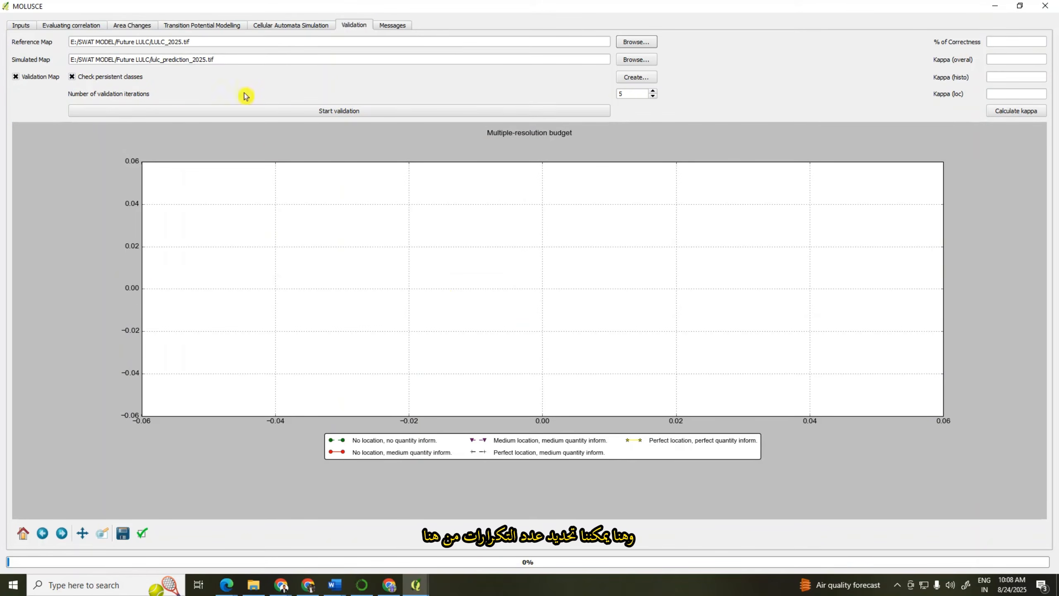
# Set the number of validation iterations to 5, run the validation and calculate the kappa statistics.
pyautogui.doubleClick(621, 94)
pyautogui.press('BackSpace')
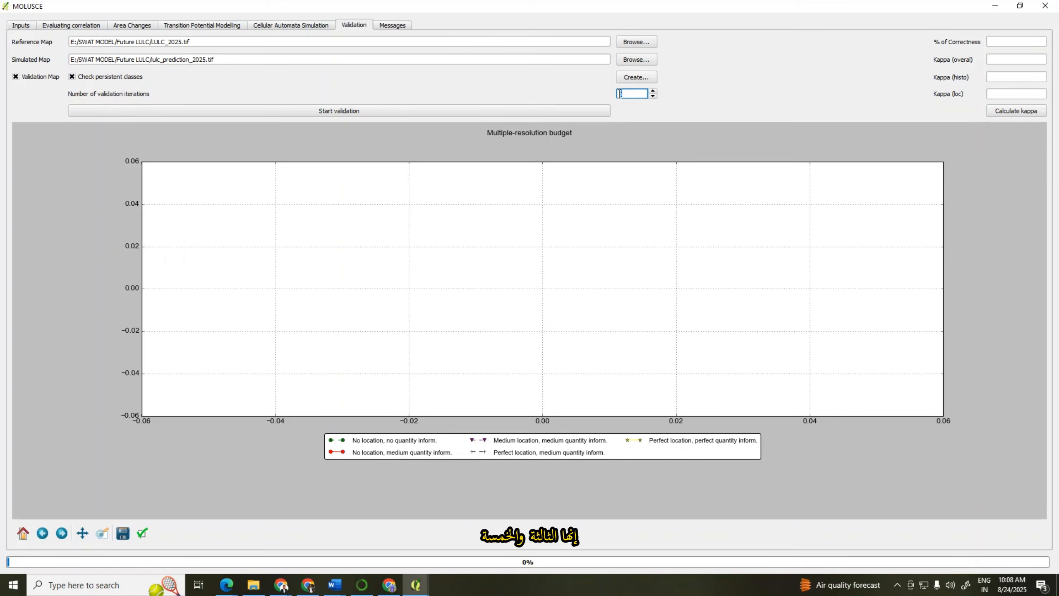
pyautogui.write('5')
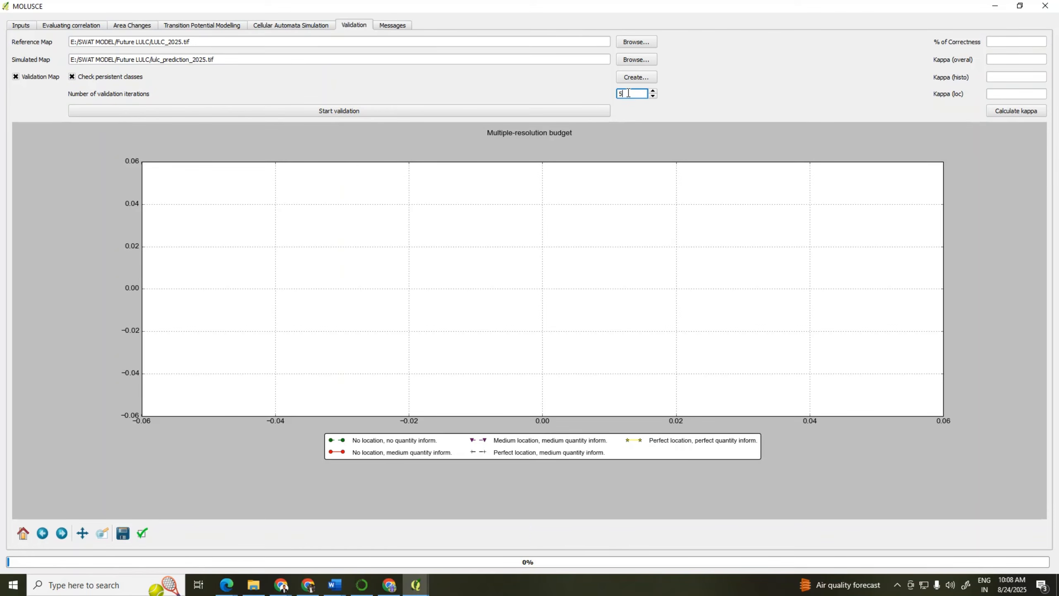
pyautogui.click(325, 114)
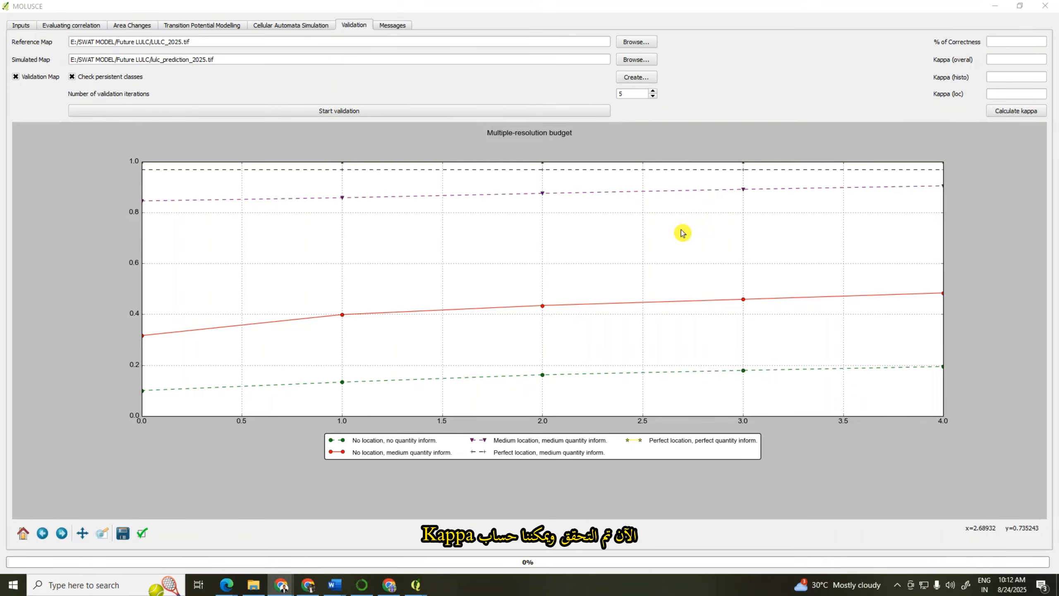
pyautogui.click(1011, 112)
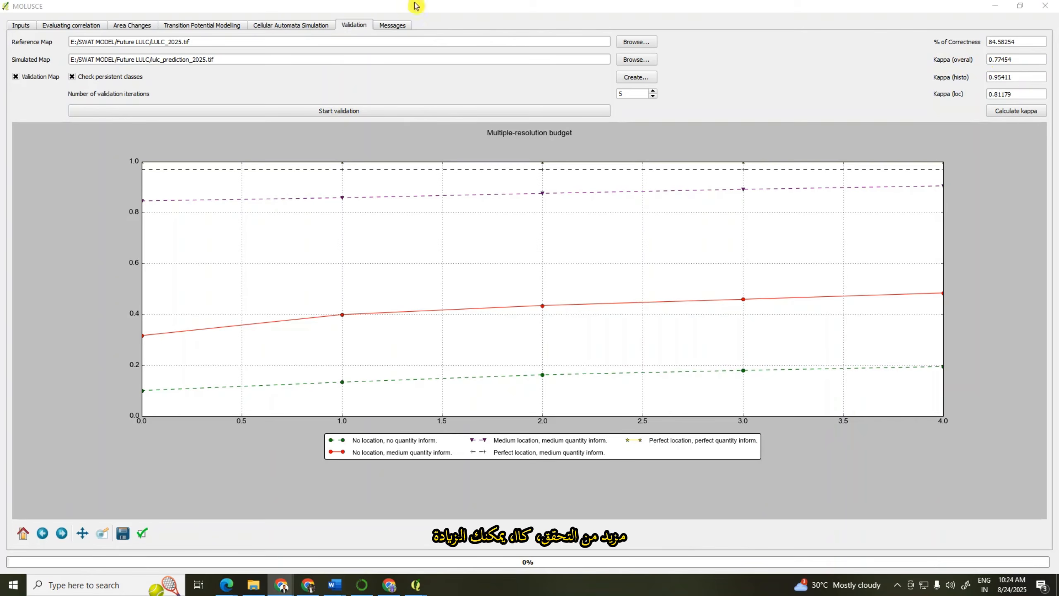
# Change the cellular automata simulation result file name to lulc_prediction_2030.tif and run the simulation.
pyautogui.click(284, 26)
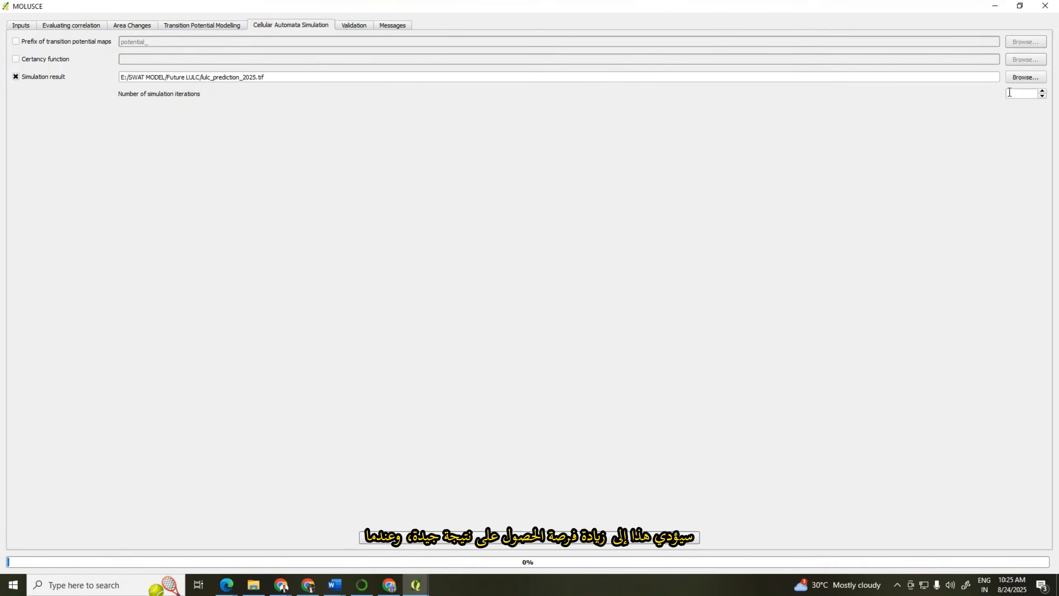
pyautogui.click(353, 27)
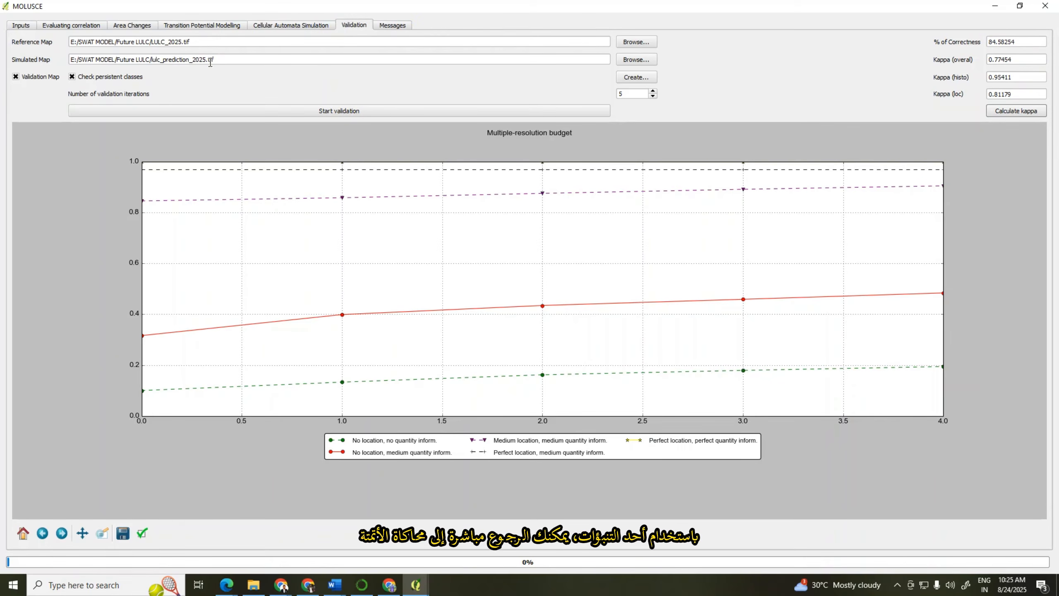
pyautogui.click(283, 26)
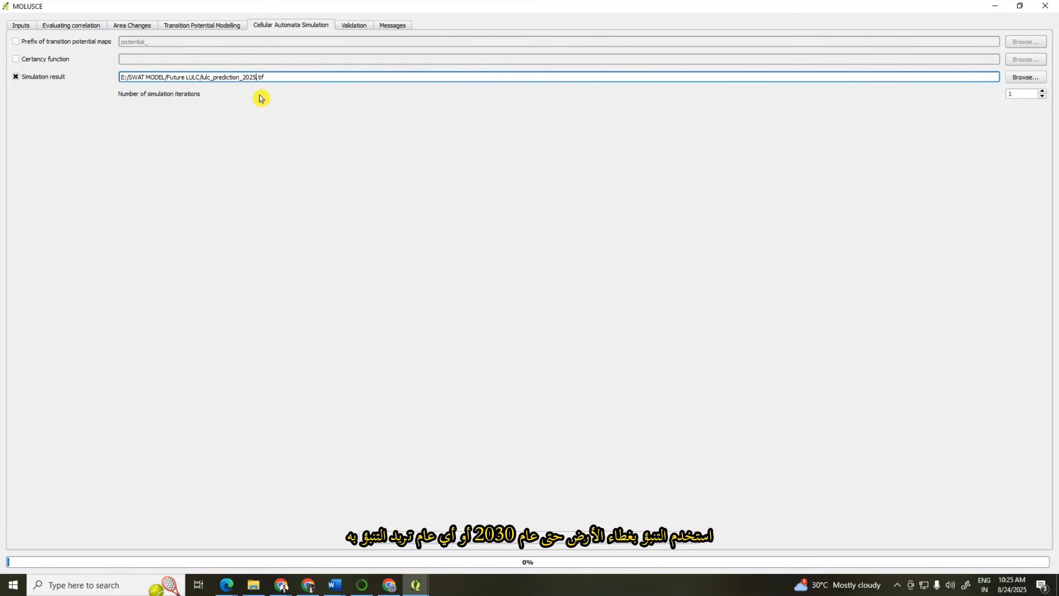
pyautogui.press('BackSpace')
pyautogui.press('BackSpace')
pyautogui.write('30')
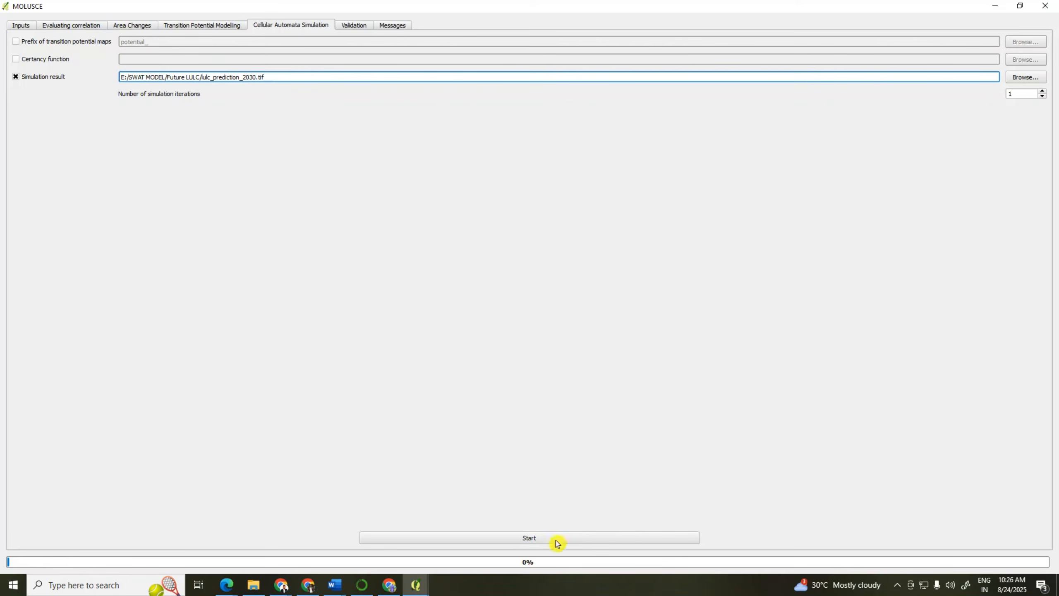
pyautogui.click(560, 538)
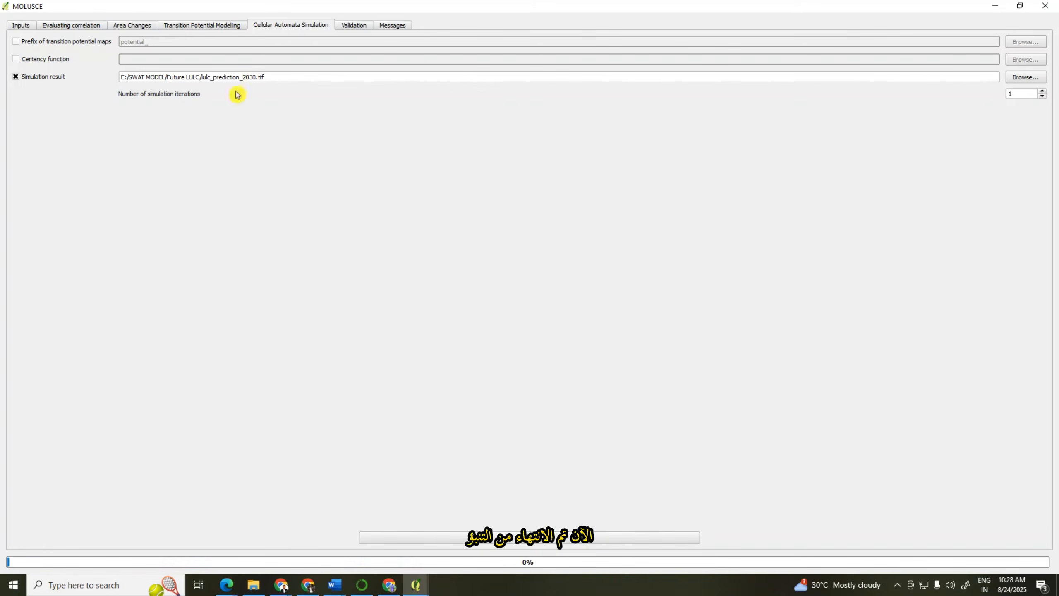
# Change the simulation result file name to lulc_prediction_2035.tif, run the simulation, and return to the validation results.
pyautogui.moveTo(254, 77); pyautogui.dragTo(256, 77)
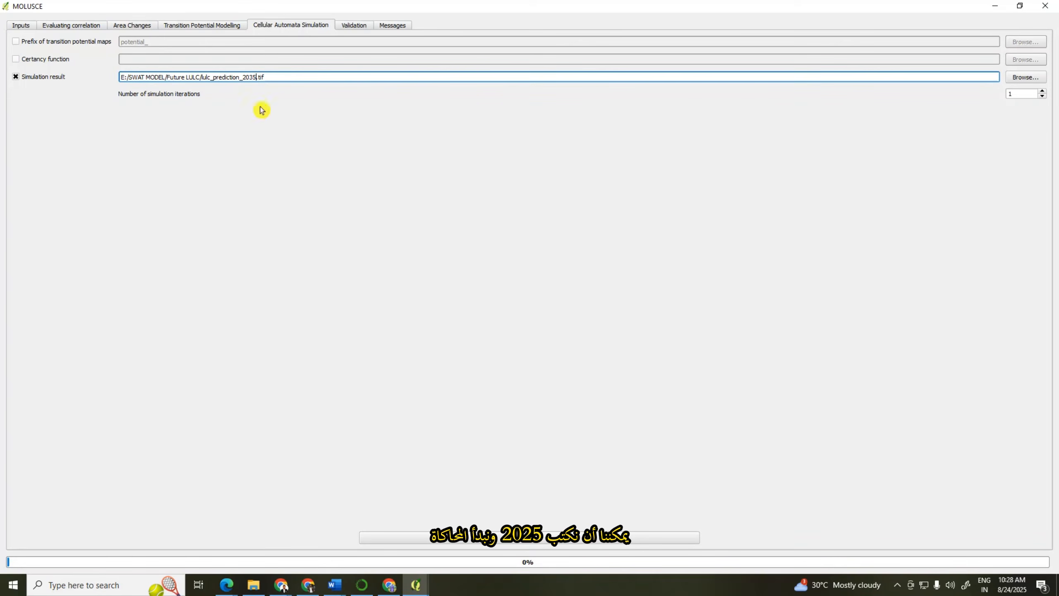
pyautogui.write('5')
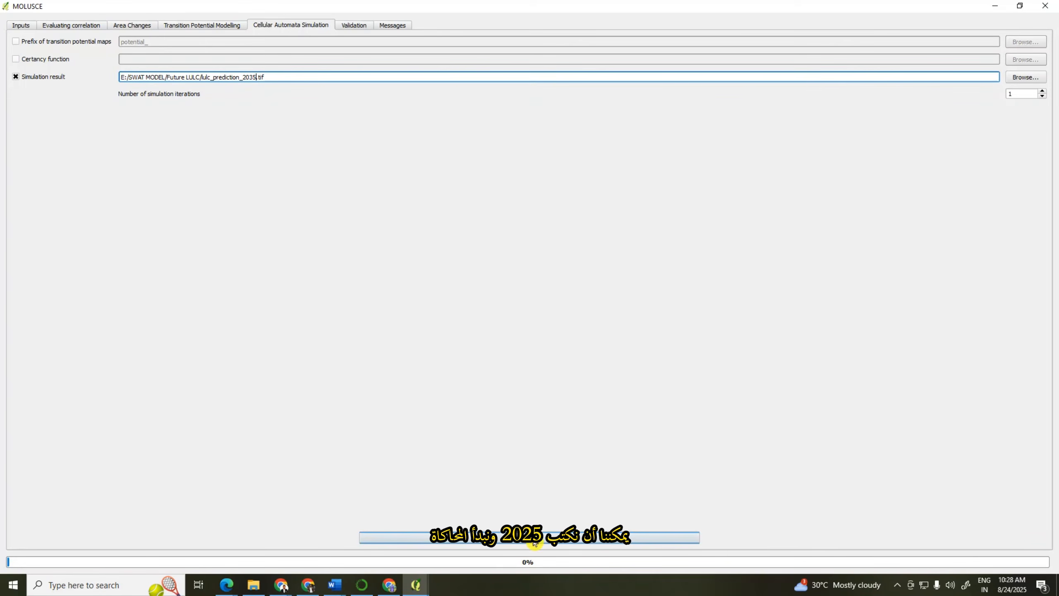
pyautogui.click(534, 542)
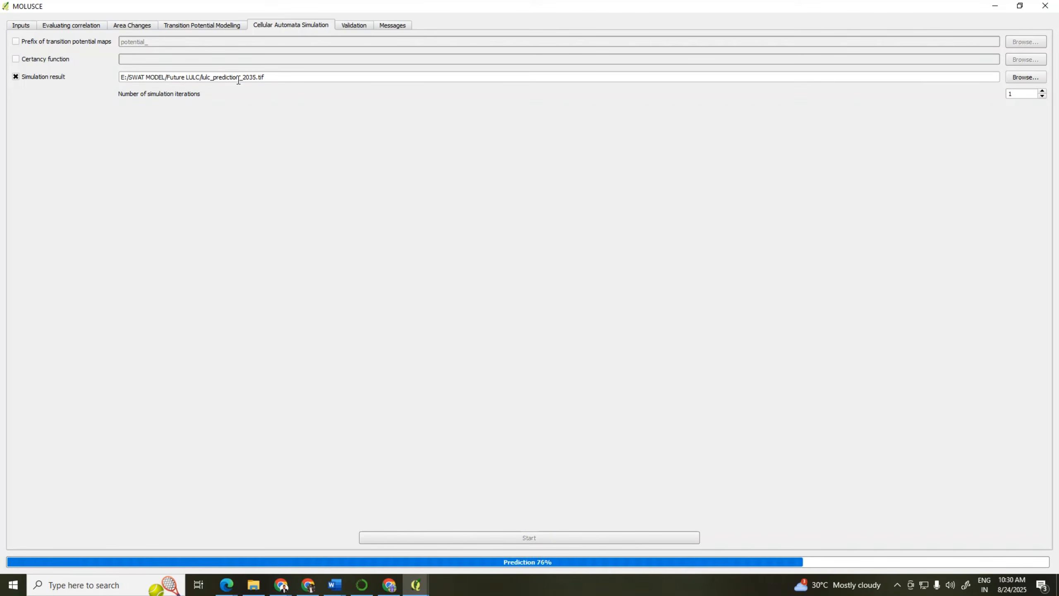
pyautogui.click(347, 29)
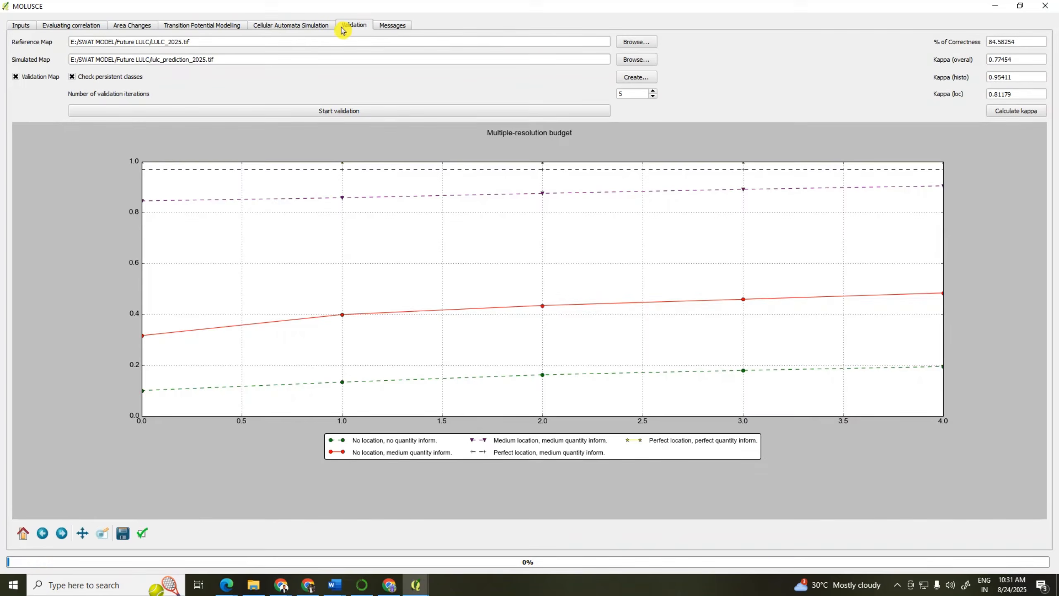